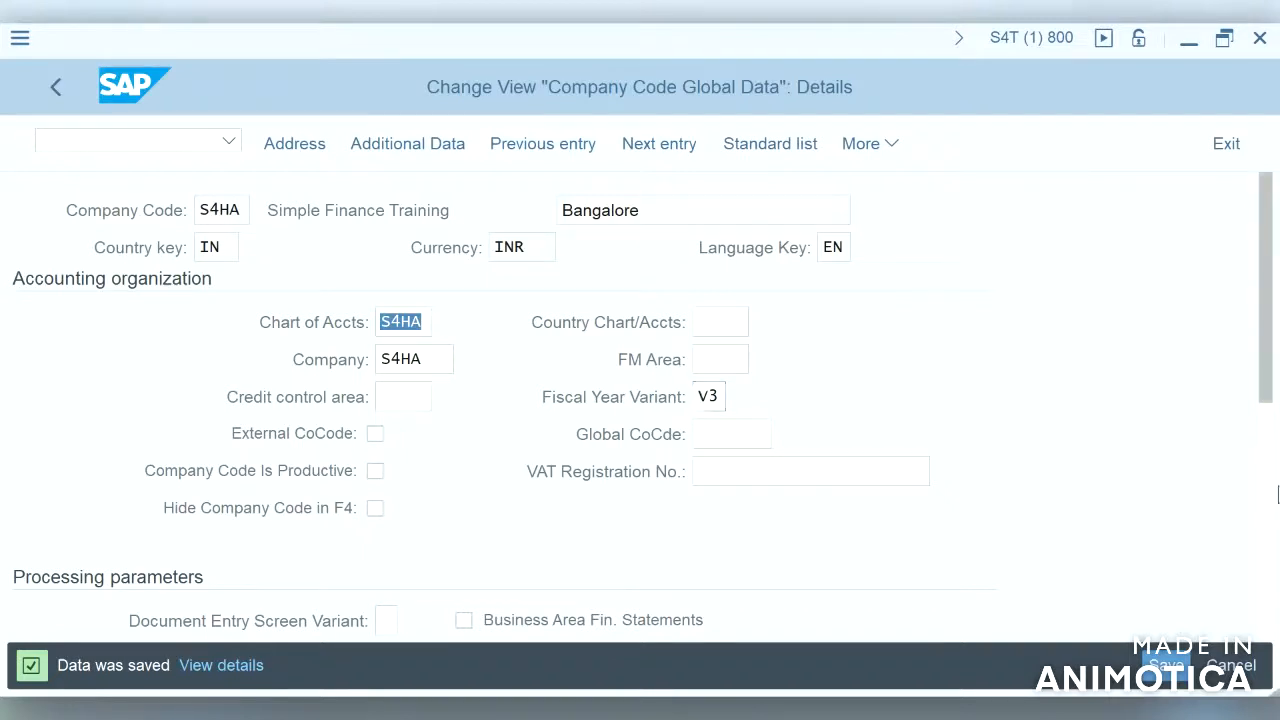
Step: Open posting period variant 0001 for maintenance of its posting period intervals
click(1266, 481)
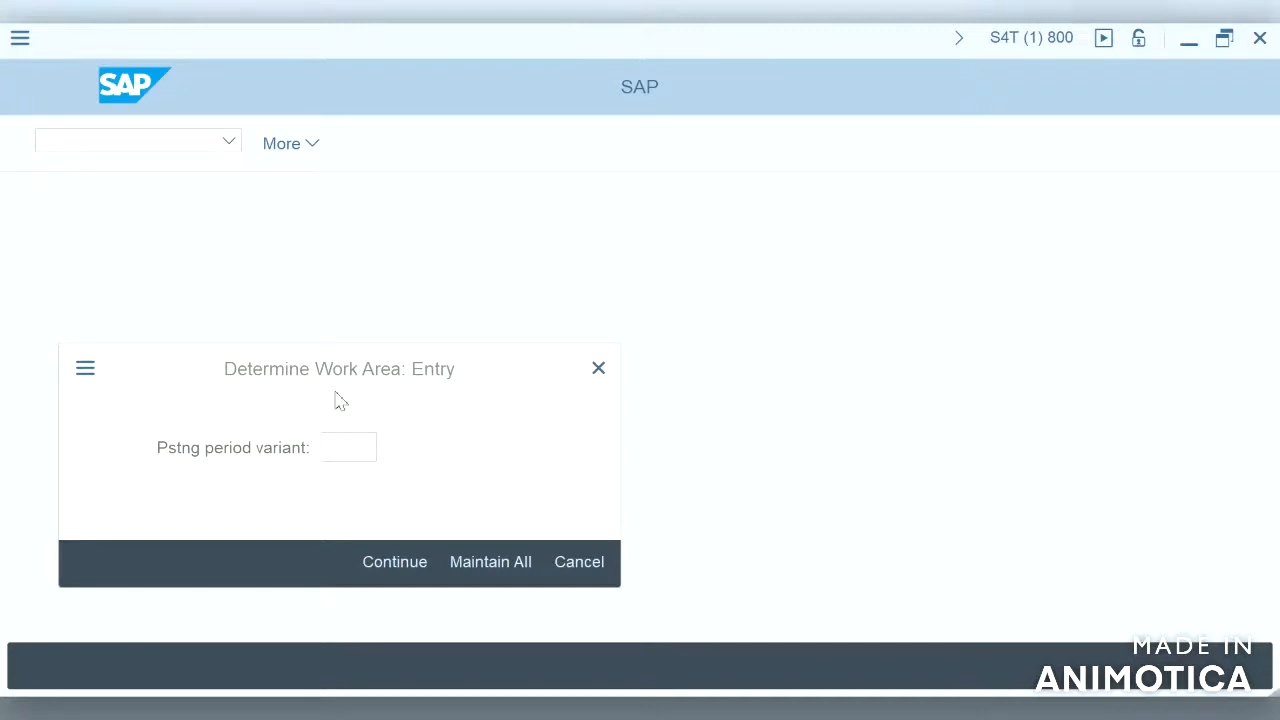
click(349, 443)
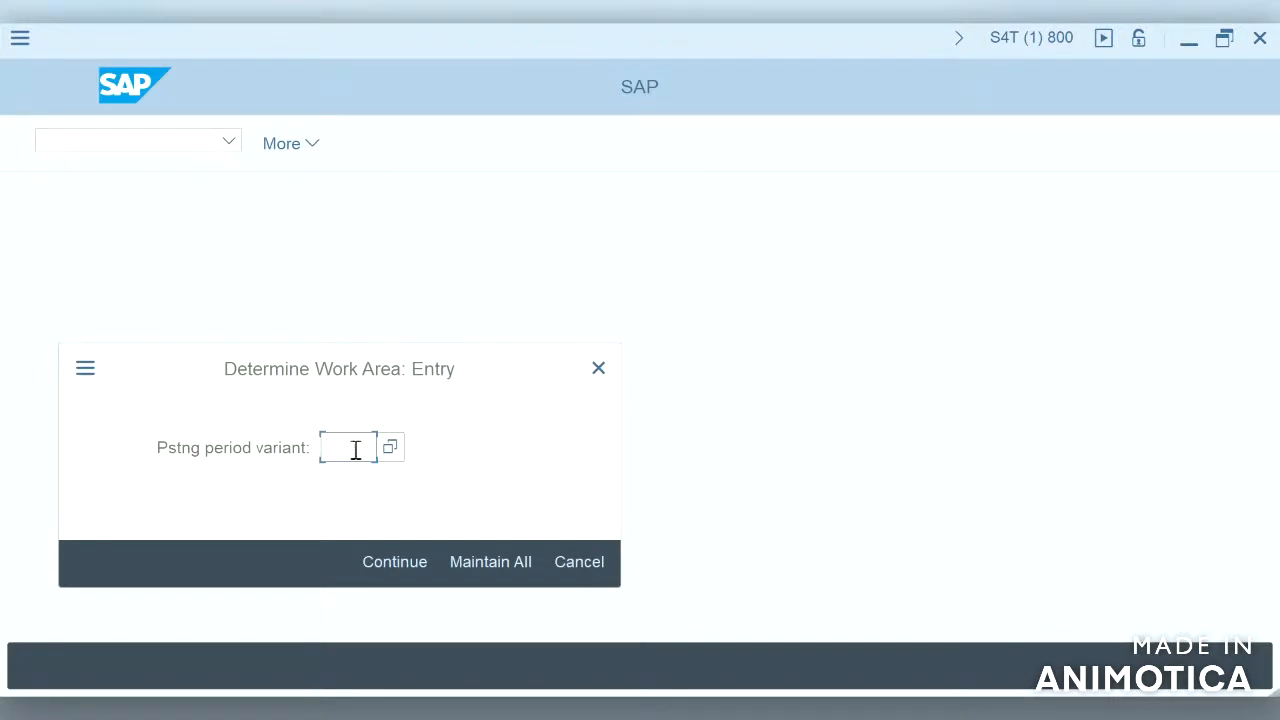
text(0001)
key(Return)
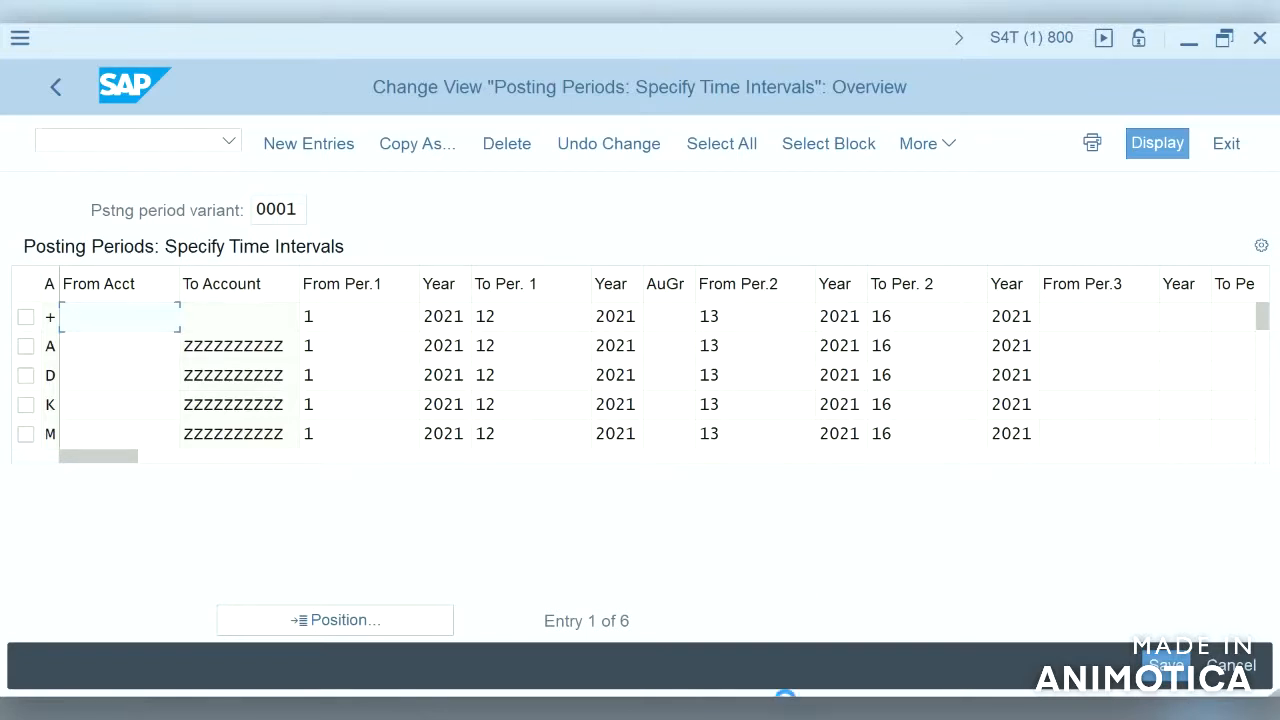
mouse_move(878, 628)
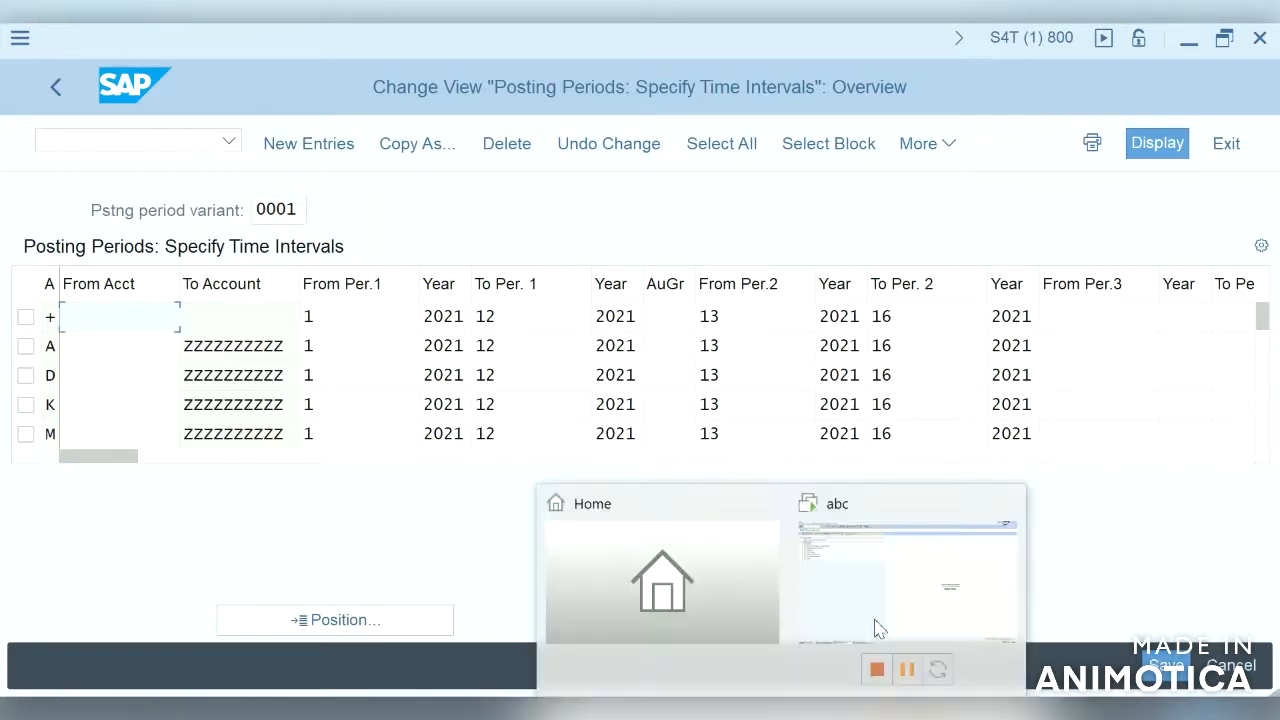
click(878, 628)
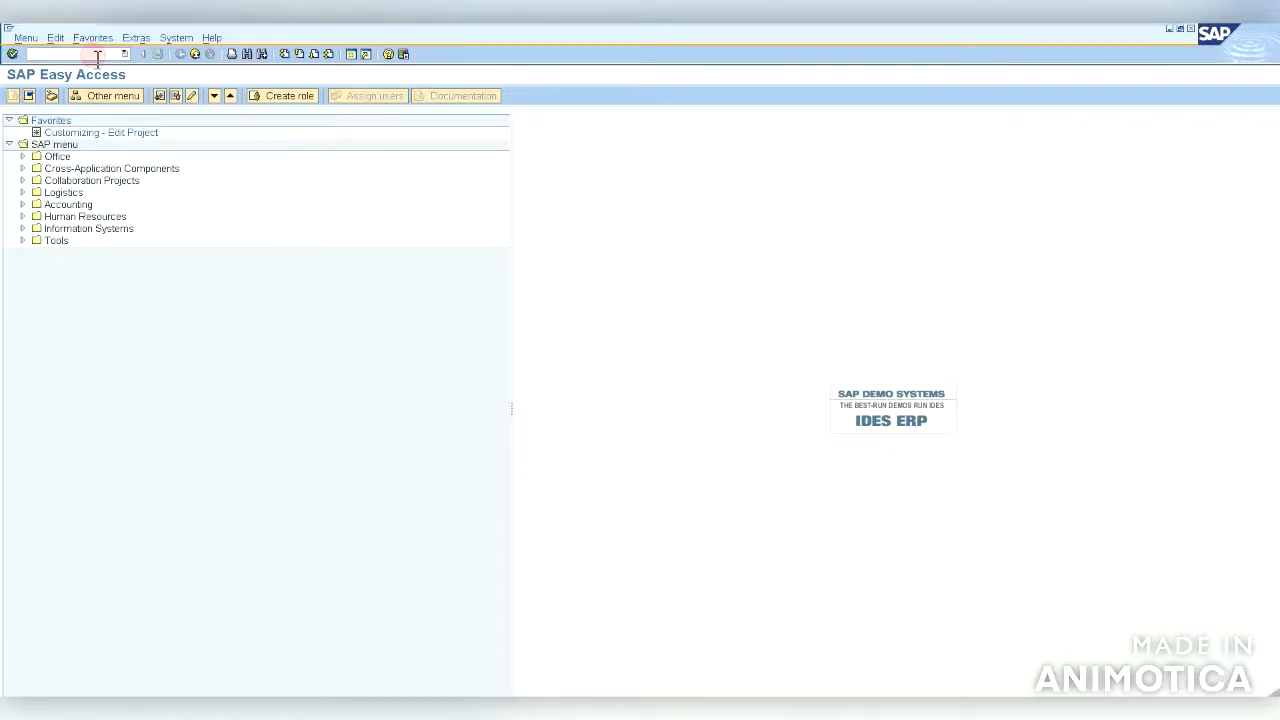
text(d)
key(Return)
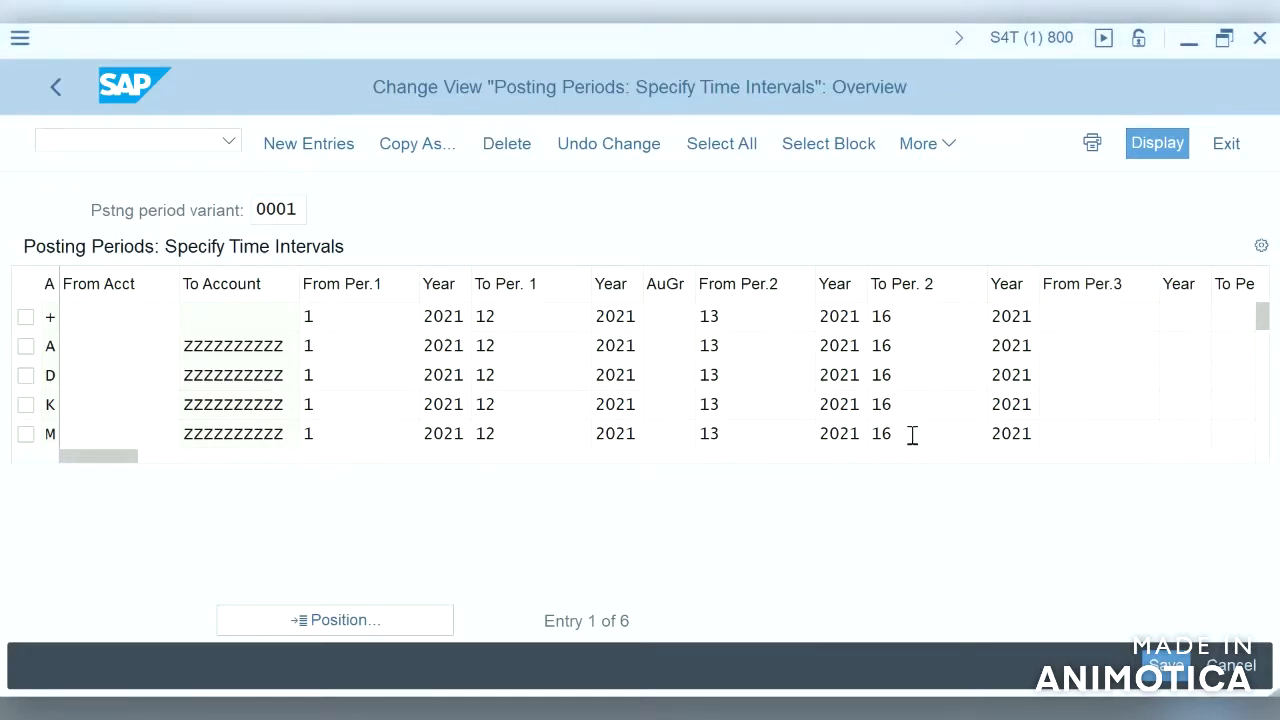
Step: Review the posting period intervals of variant 0001 across all account-type rows, saving the view
click(1131, 316)
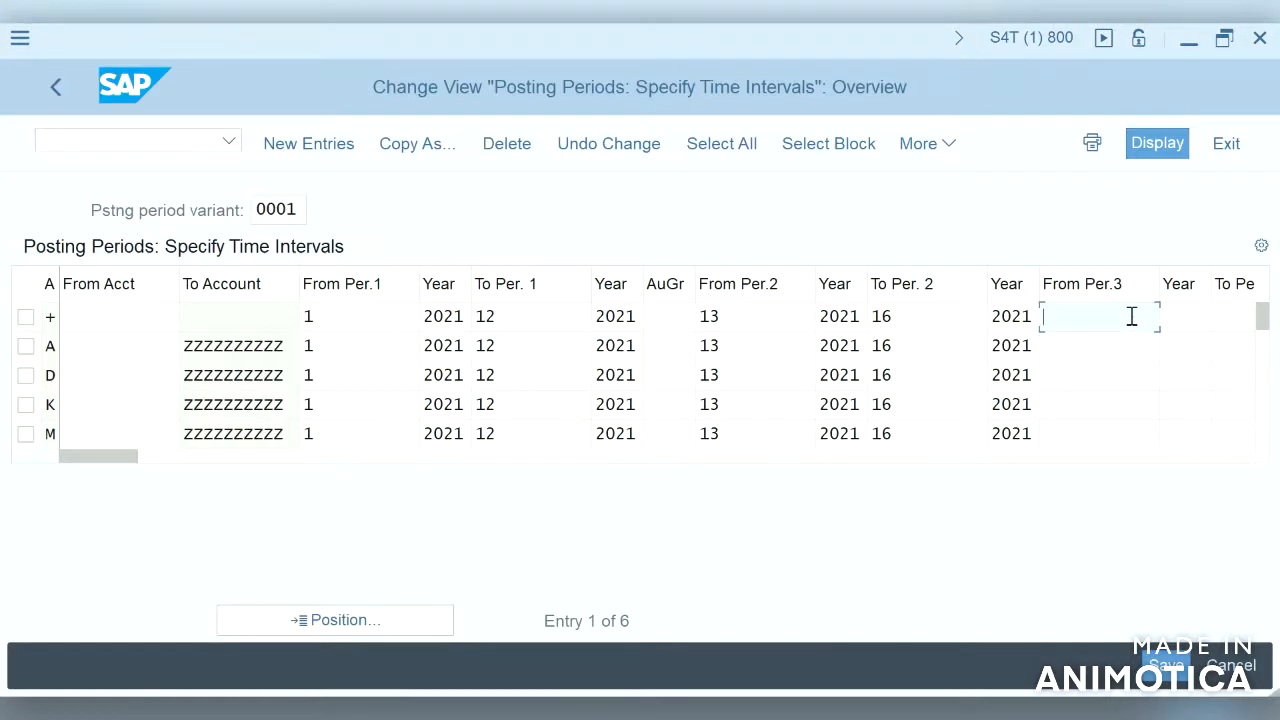
click(1163, 671)
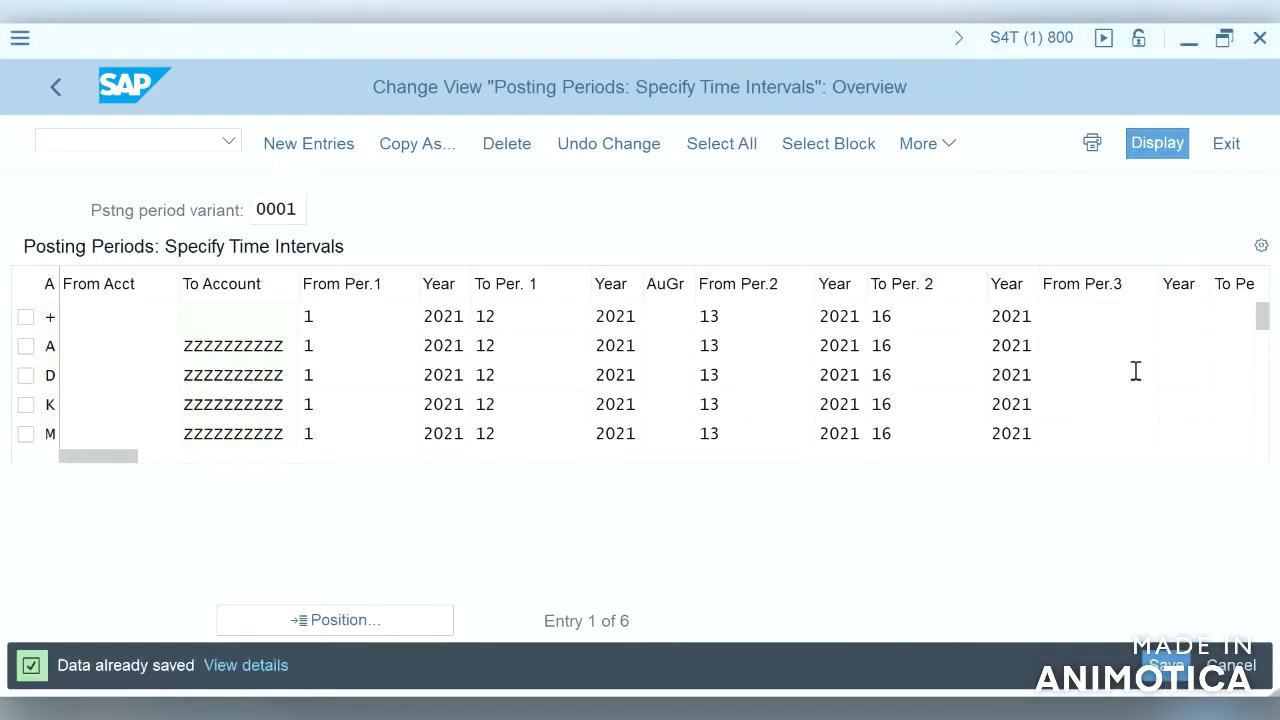
click(1099, 314)
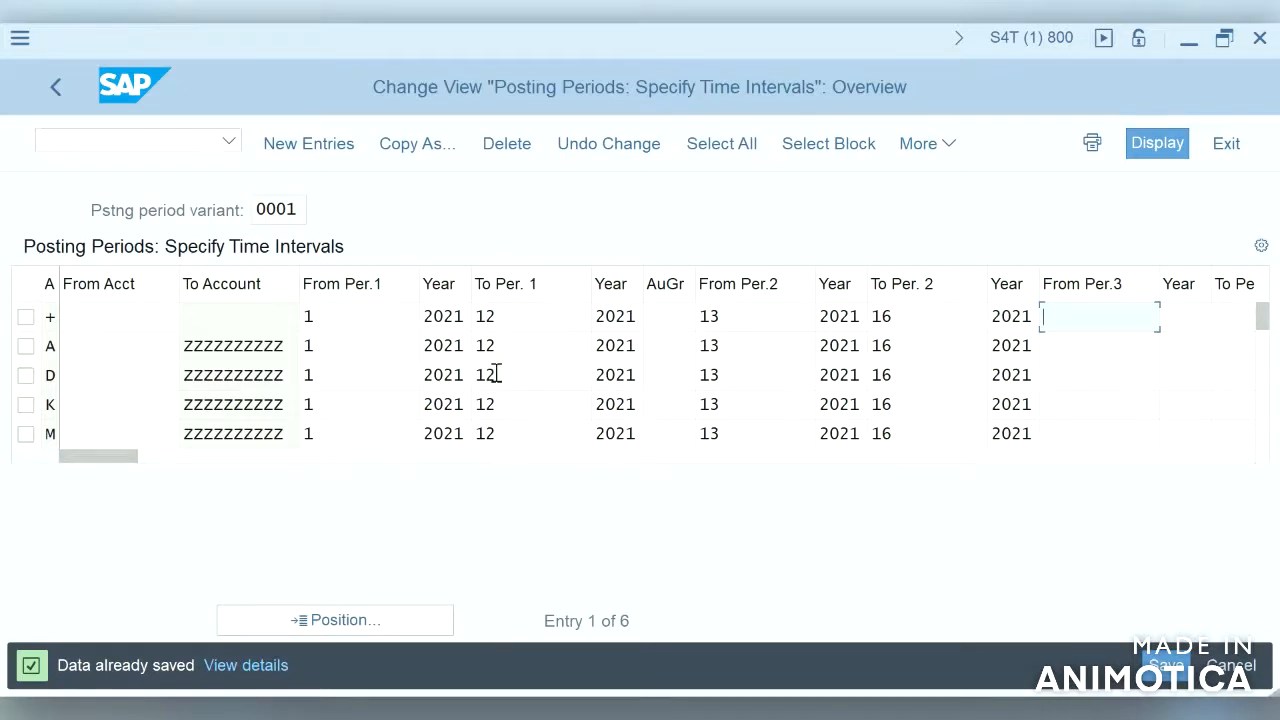
click(383, 322)
click(1136, 327)
click(1258, 398)
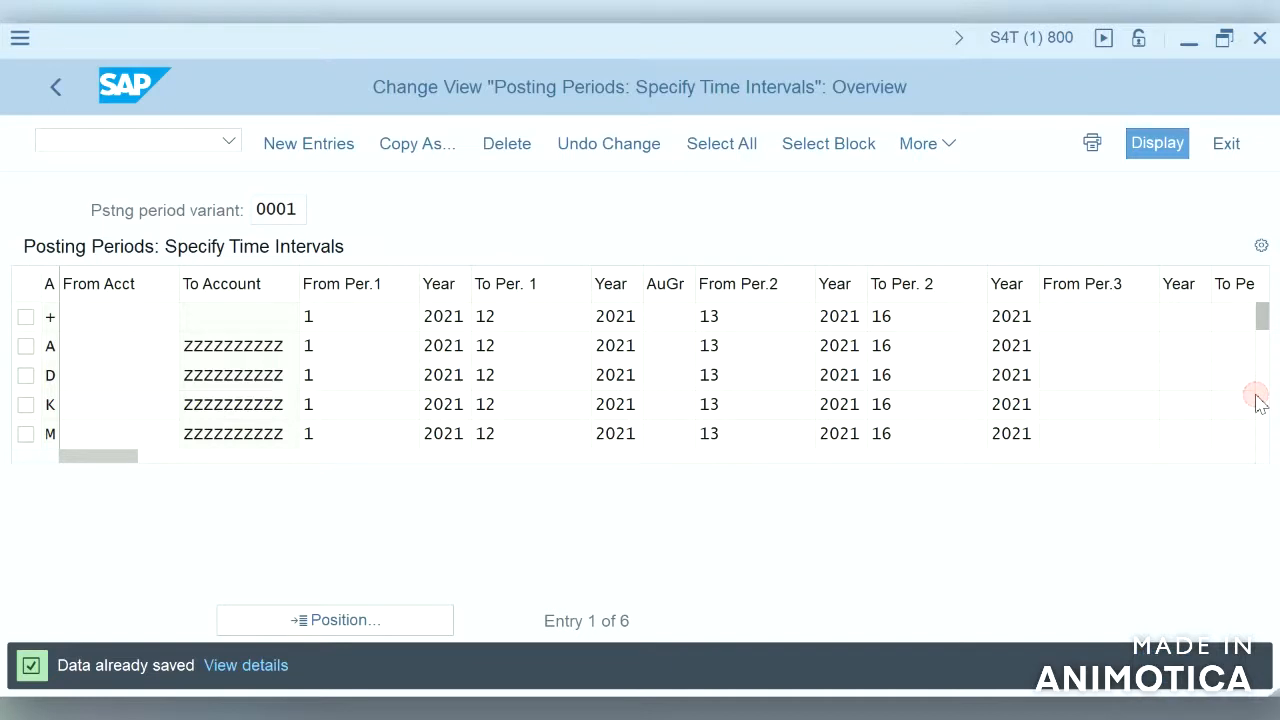
click(1263, 394)
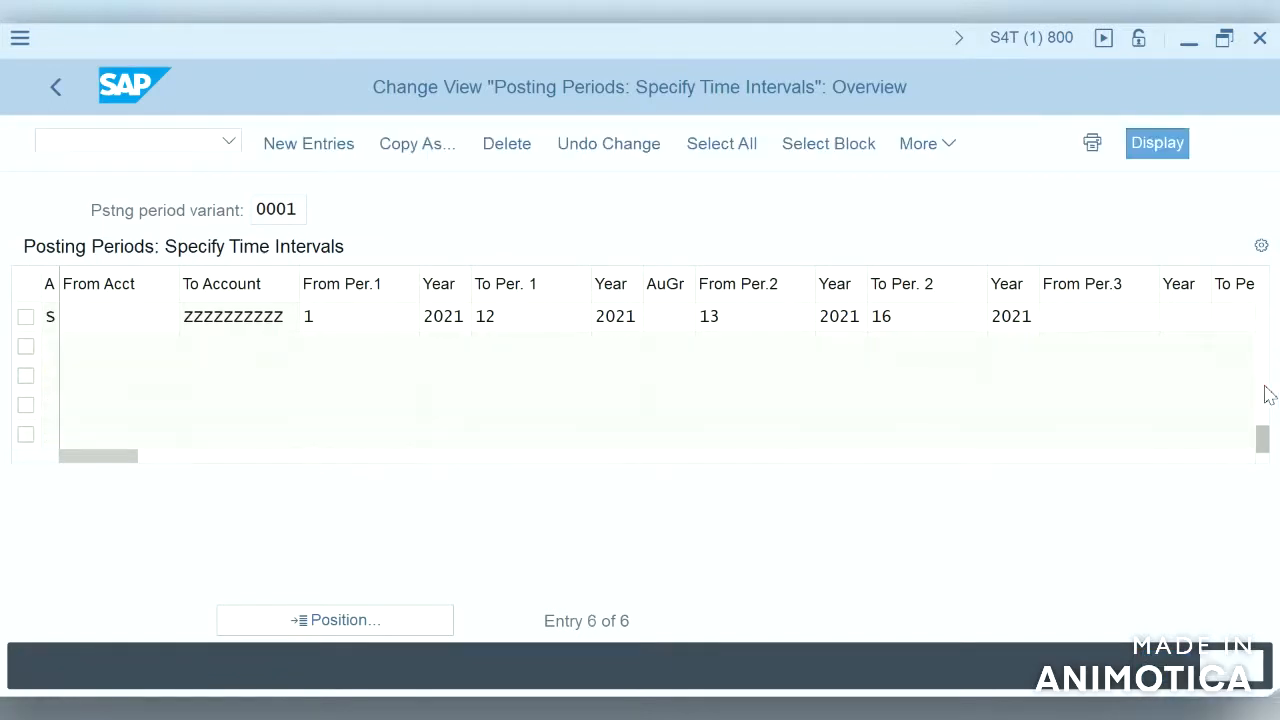
scroll(633, 422, up, 2)
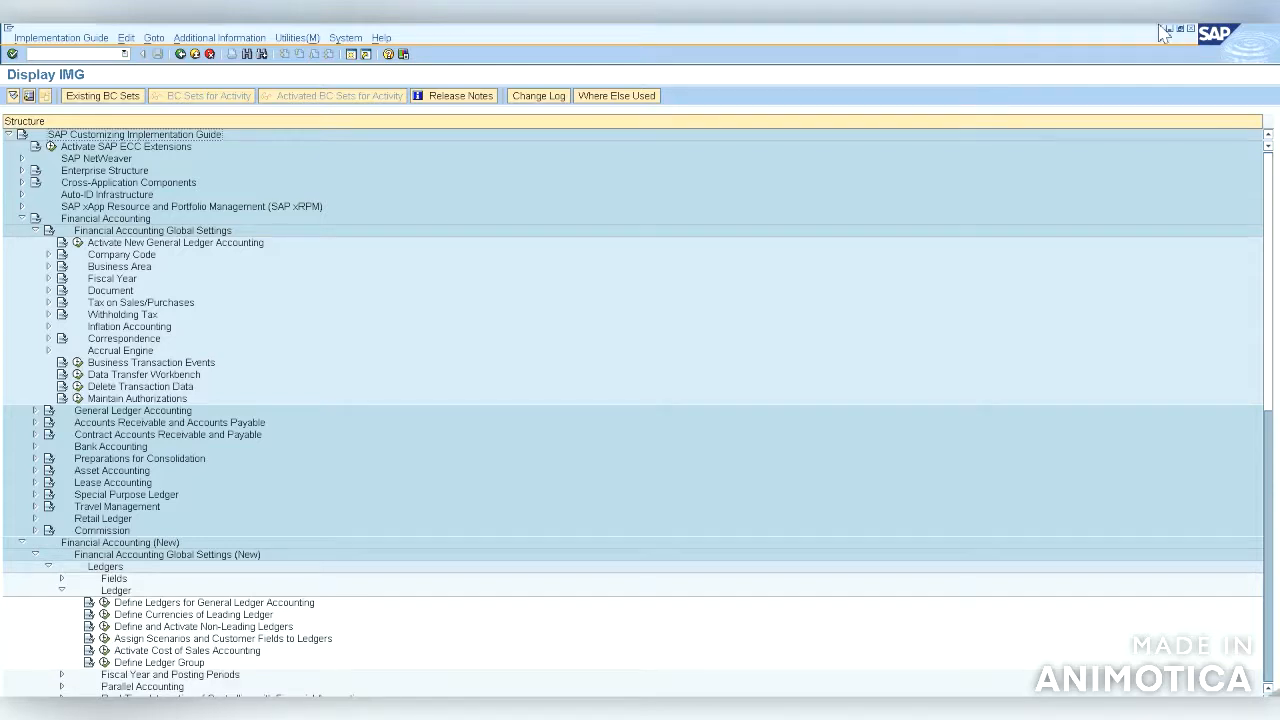
Step: Open the Define Settings for Ledgers and Currency Types activity and dismiss the consistency check messages
mouse_move(1138, 40)
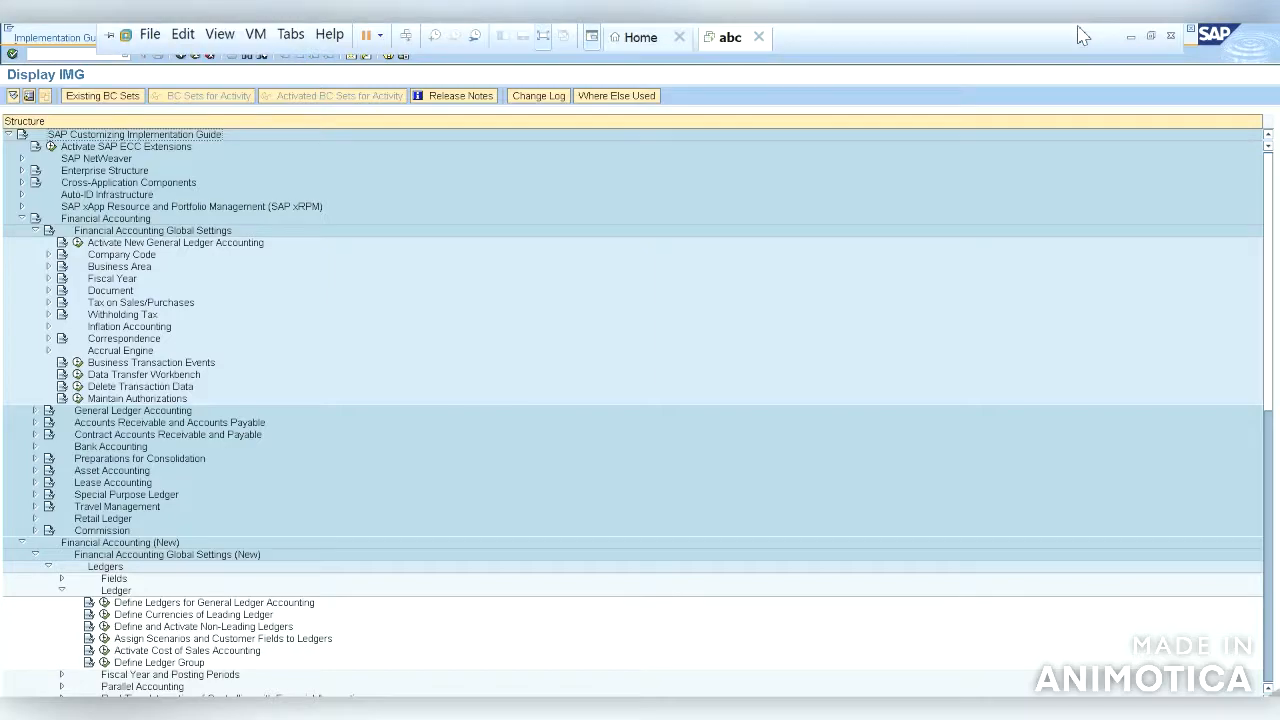
click(1136, 41)
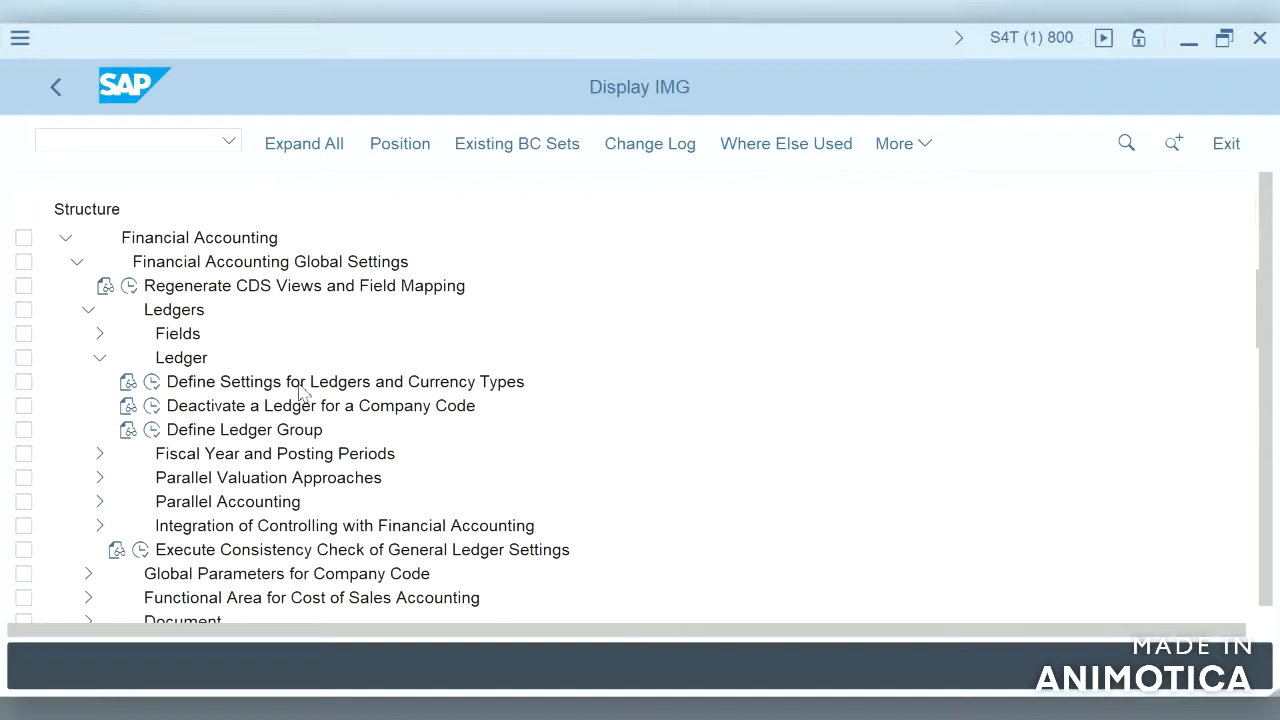
click(155, 384)
mouse_move(923, 534)
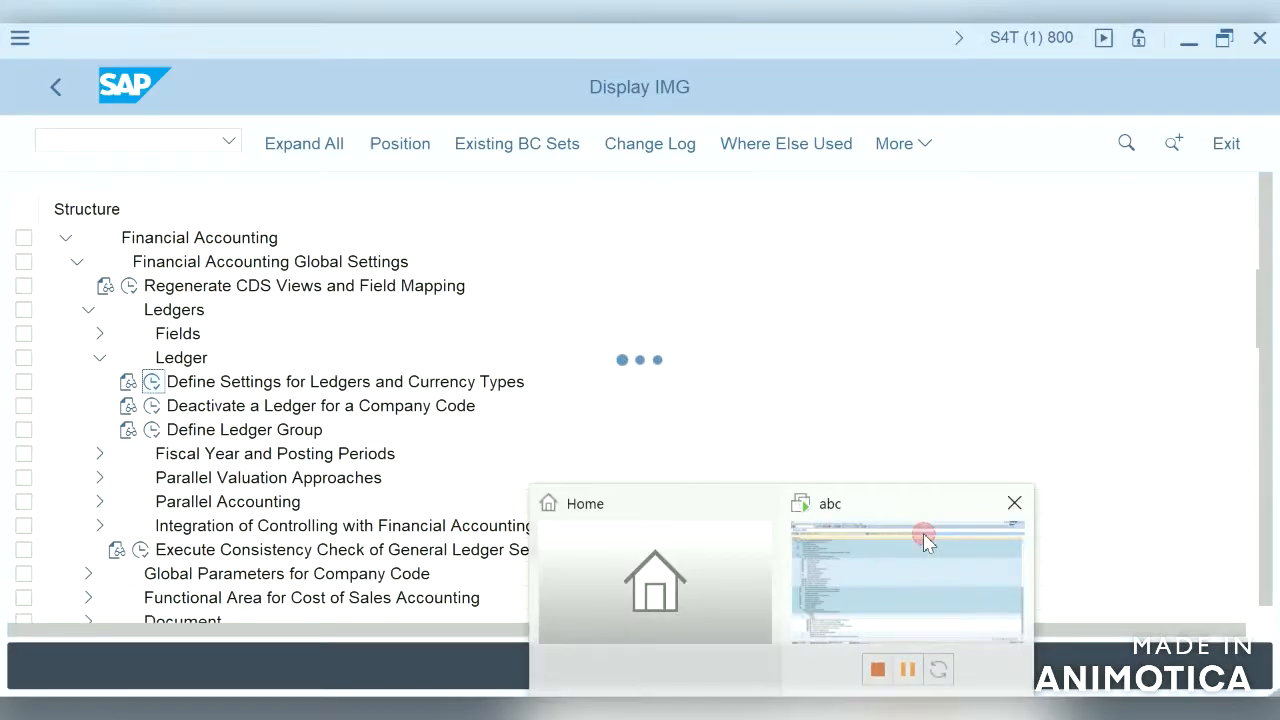
click(926, 541)
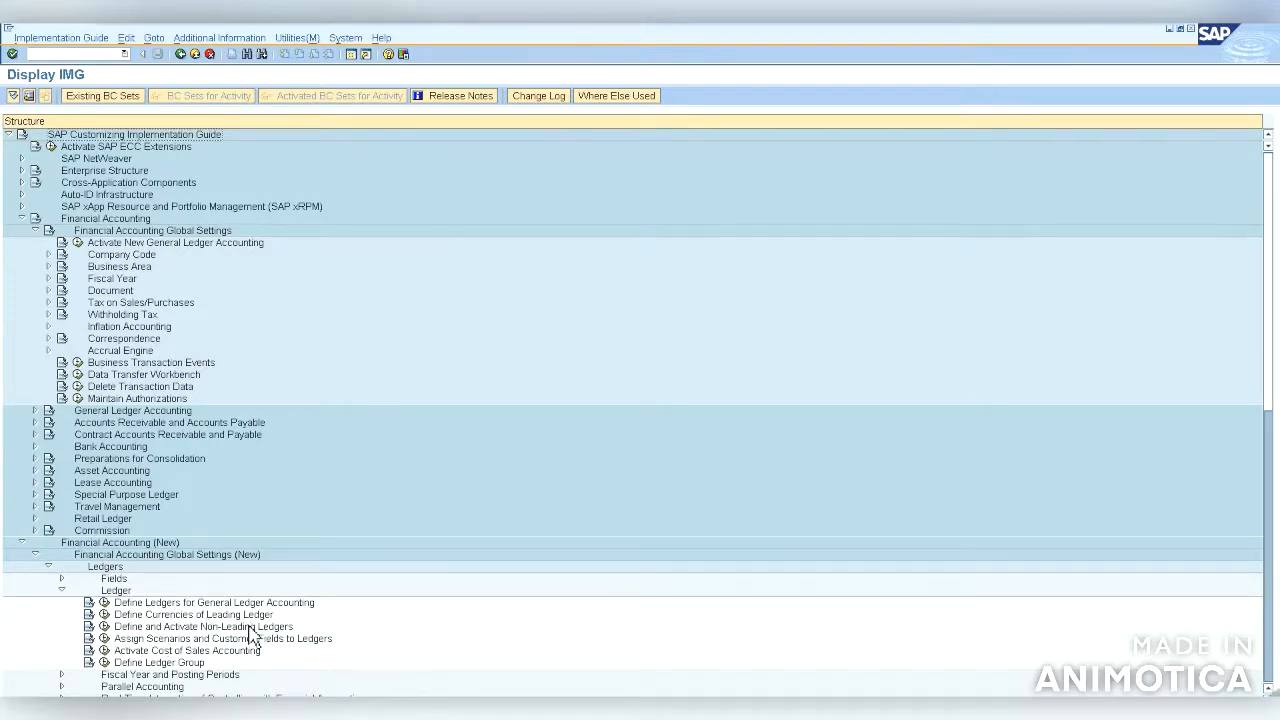
click(108, 606)
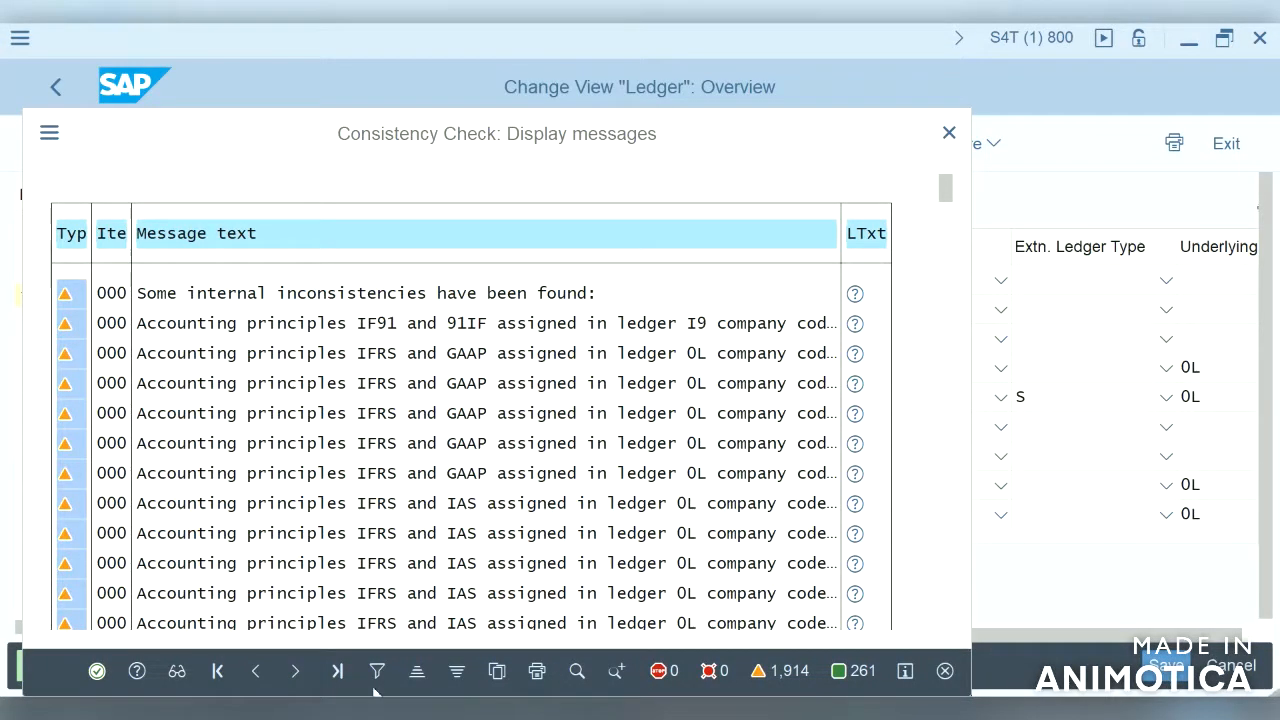
click(96, 672)
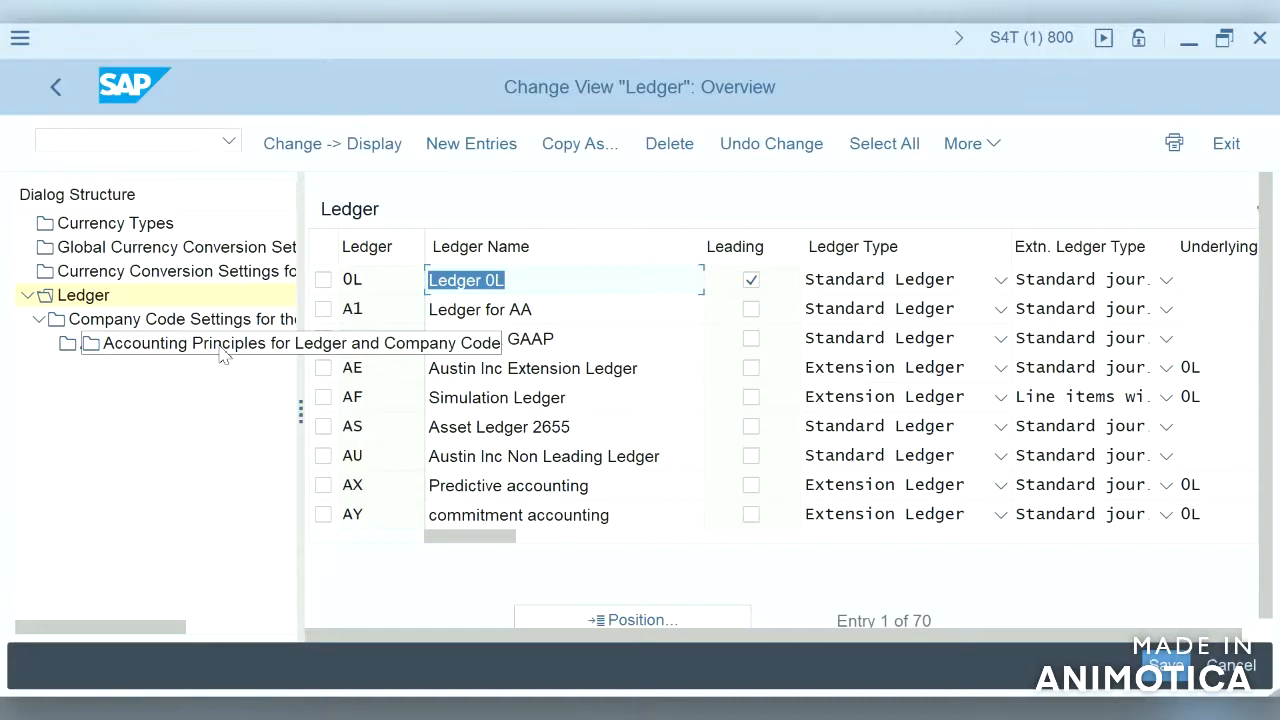
Step: Select ledger 0L, open its Company Code Settings for the Ledger, and dismiss the consistency check messages
click(325, 284)
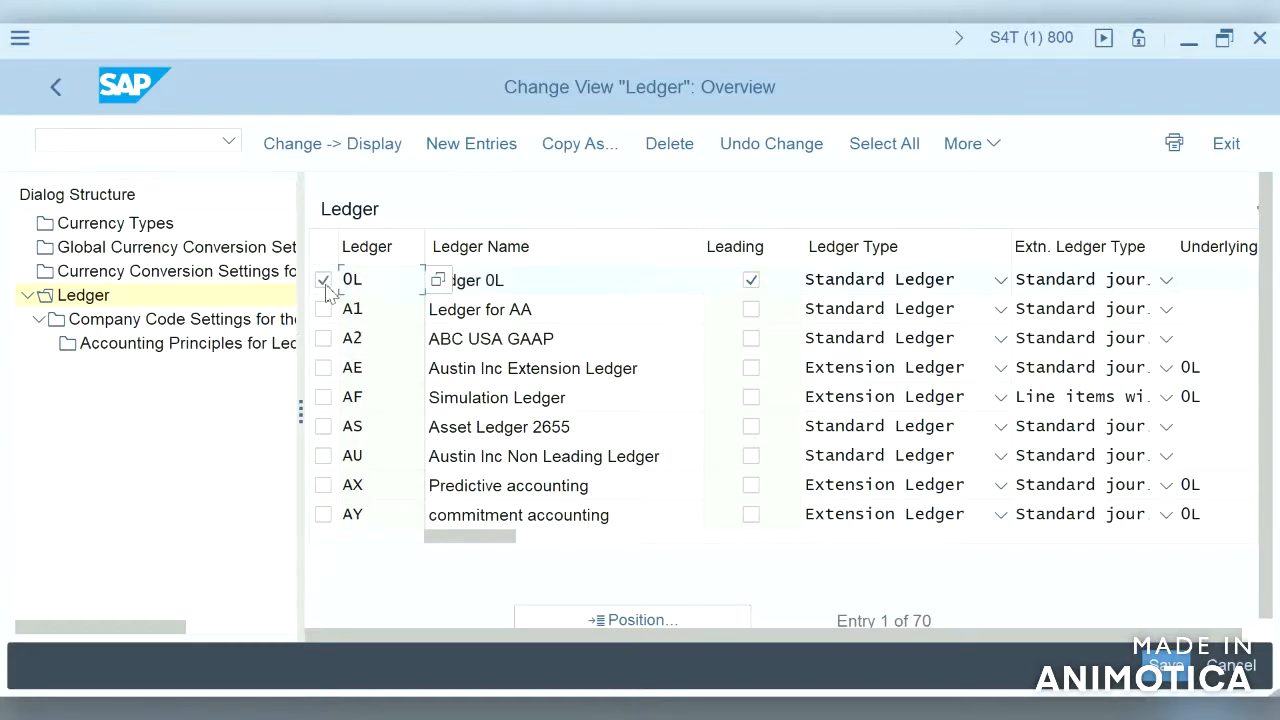
click(241, 318)
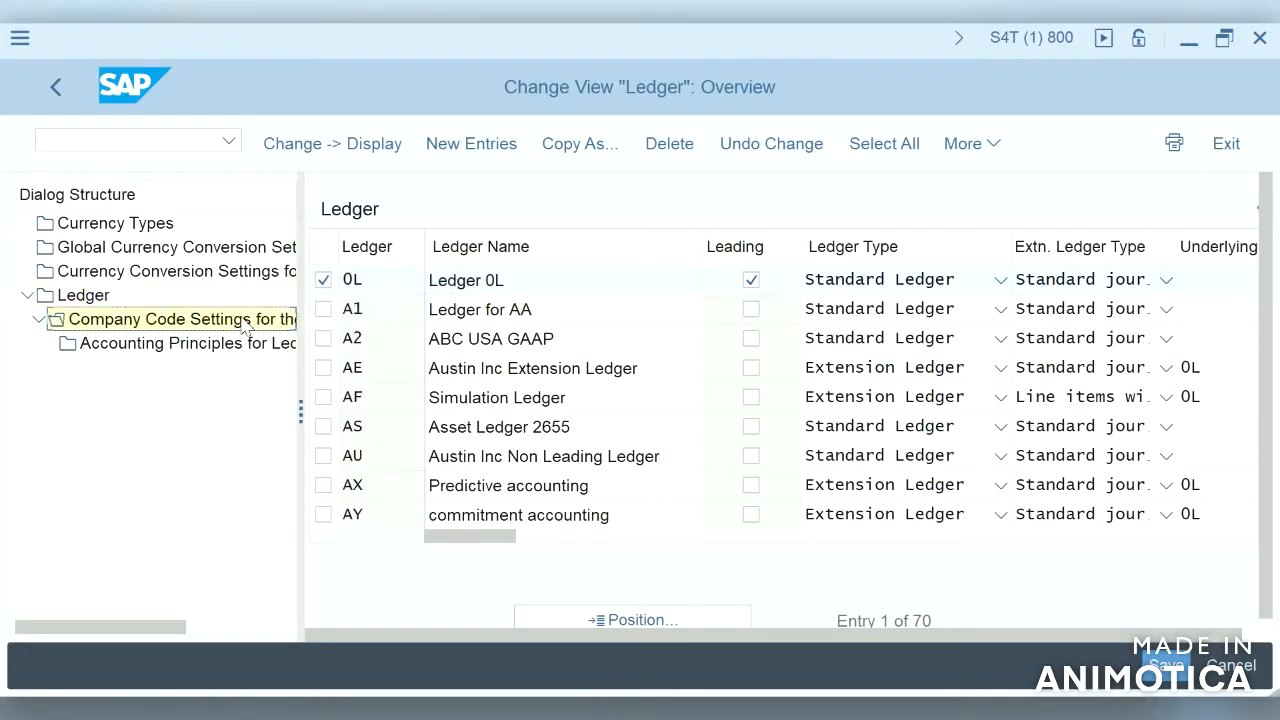
double_click(255, 318)
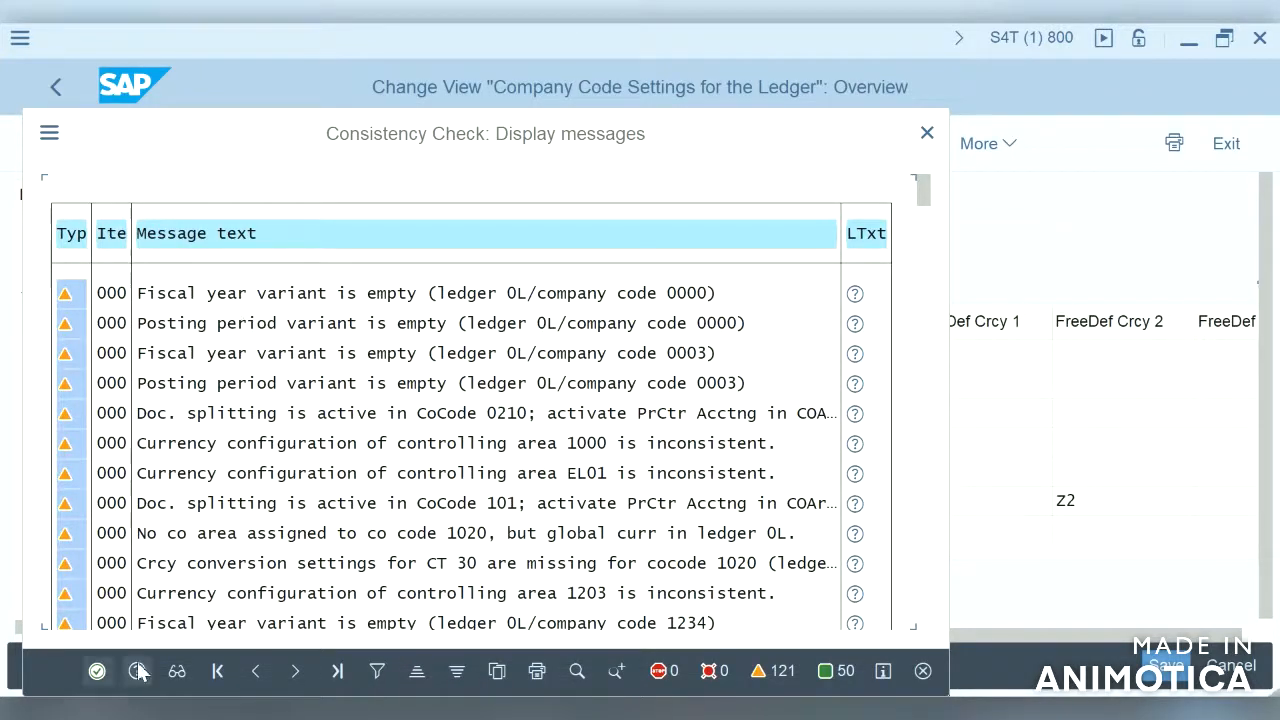
click(97, 671)
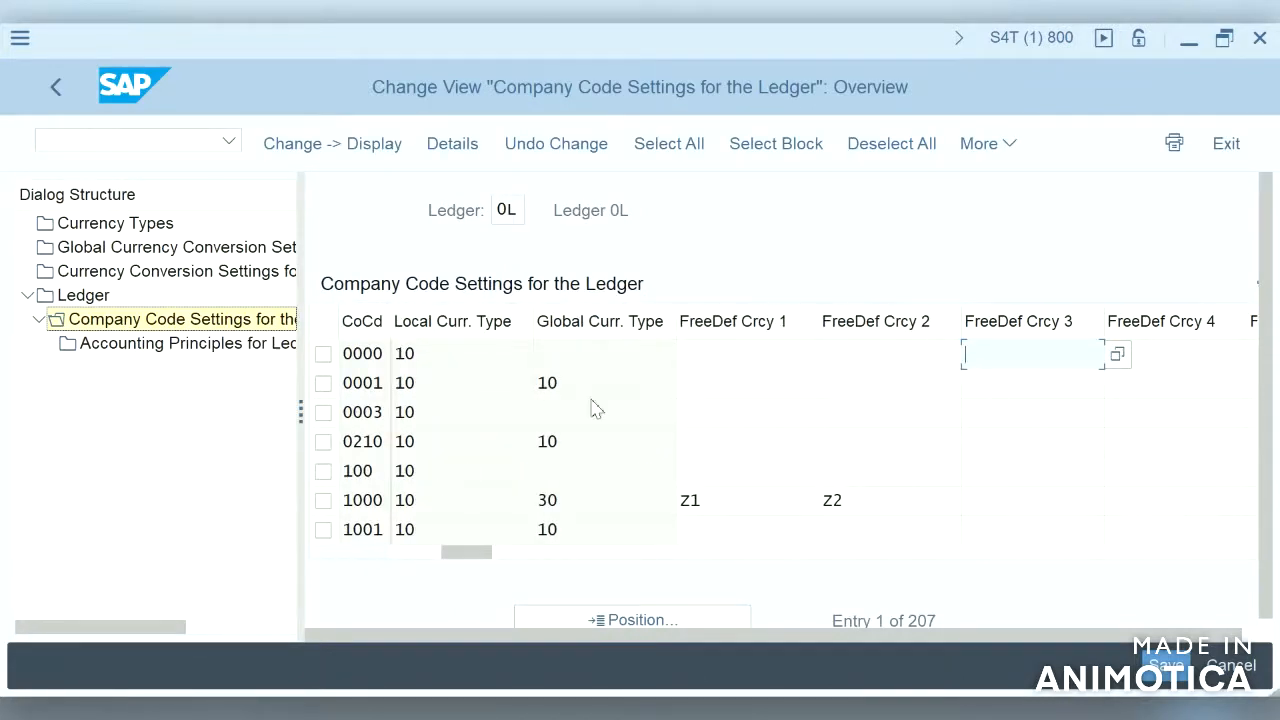
Step: Position the company code list at S4HA
click(633, 621)
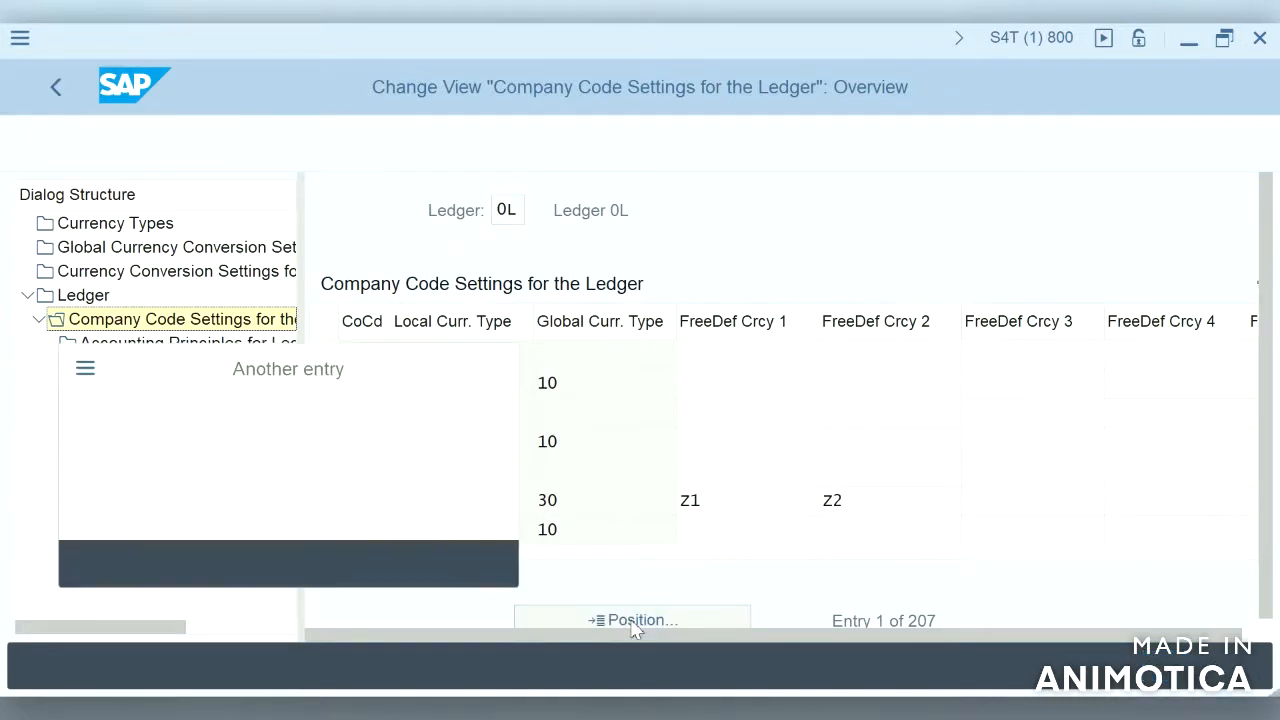
text(s)
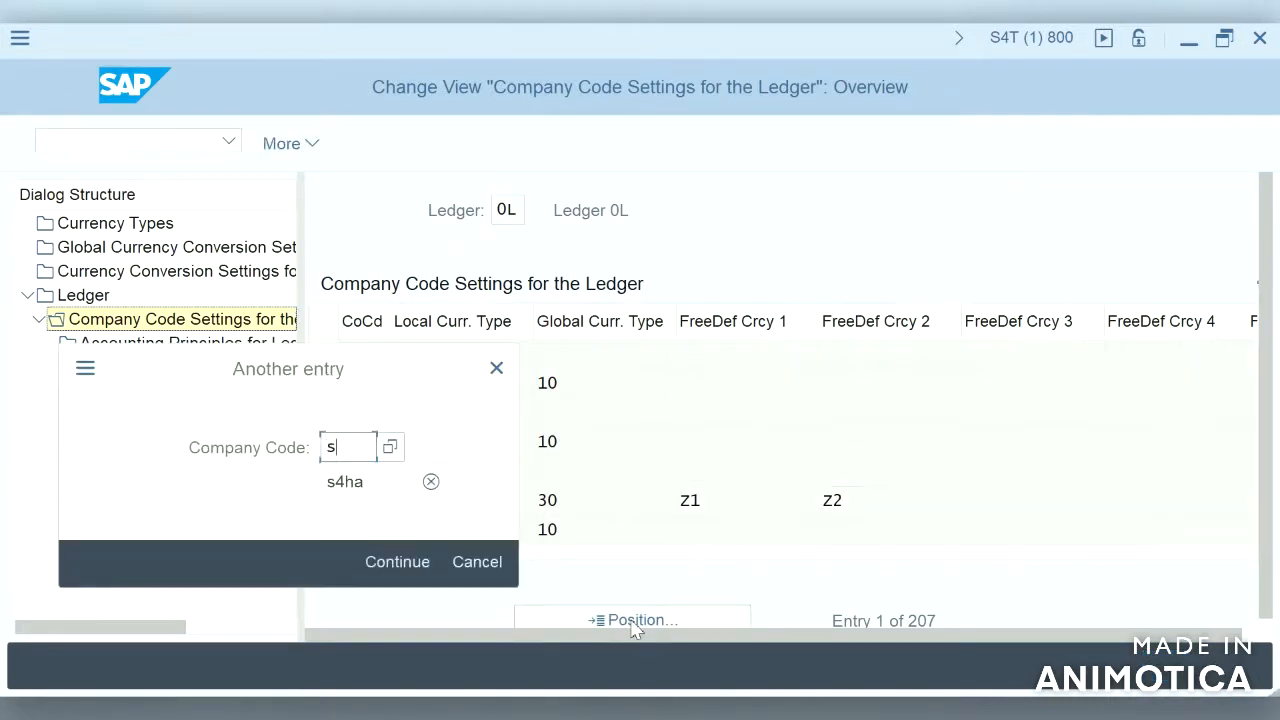
text(4ha)
key(Return)
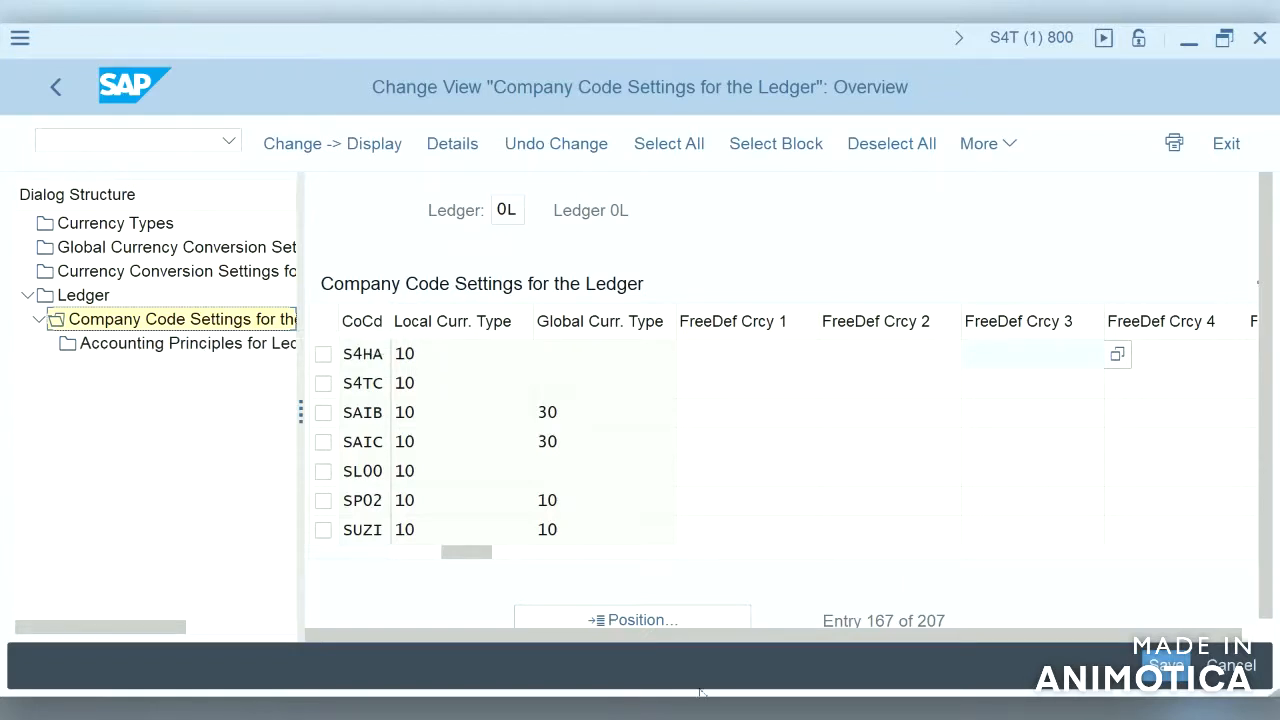
Step: Switch to the other SAP session's ledger definitions and back to the company code settings
mouse_move(782, 709)
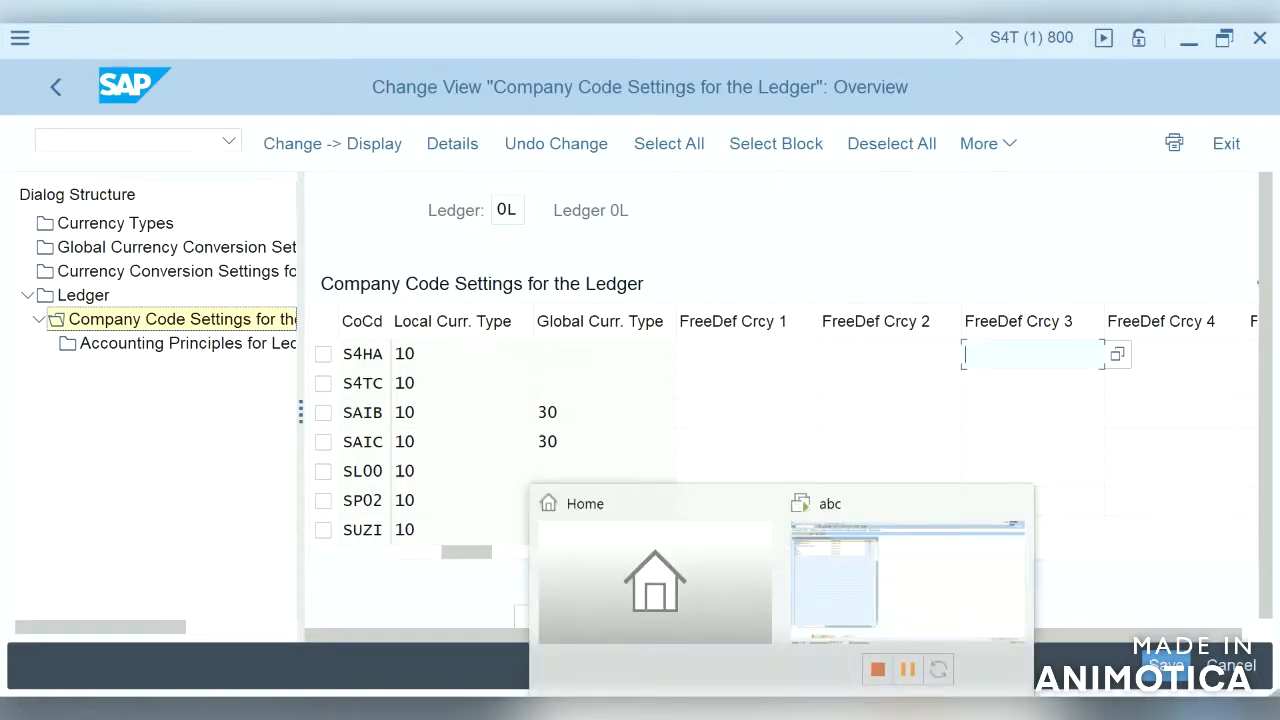
click(869, 608)
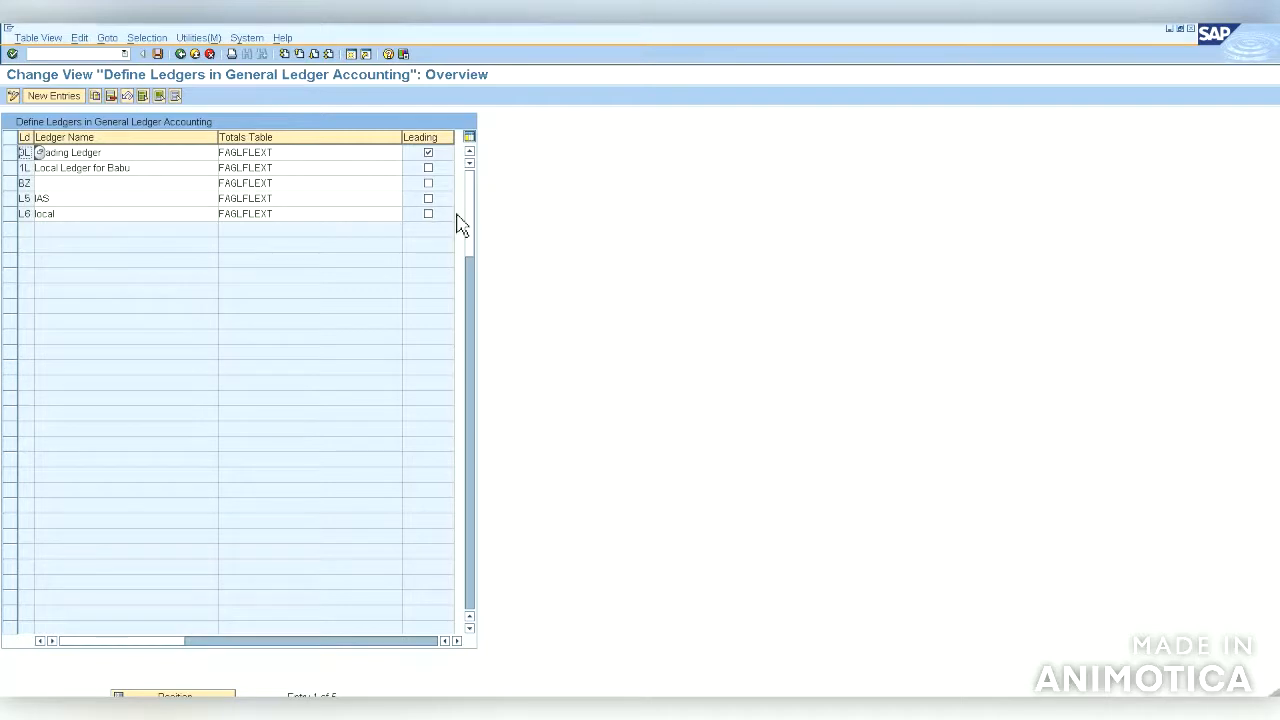
mouse_move(1172, 33)
click(1137, 42)
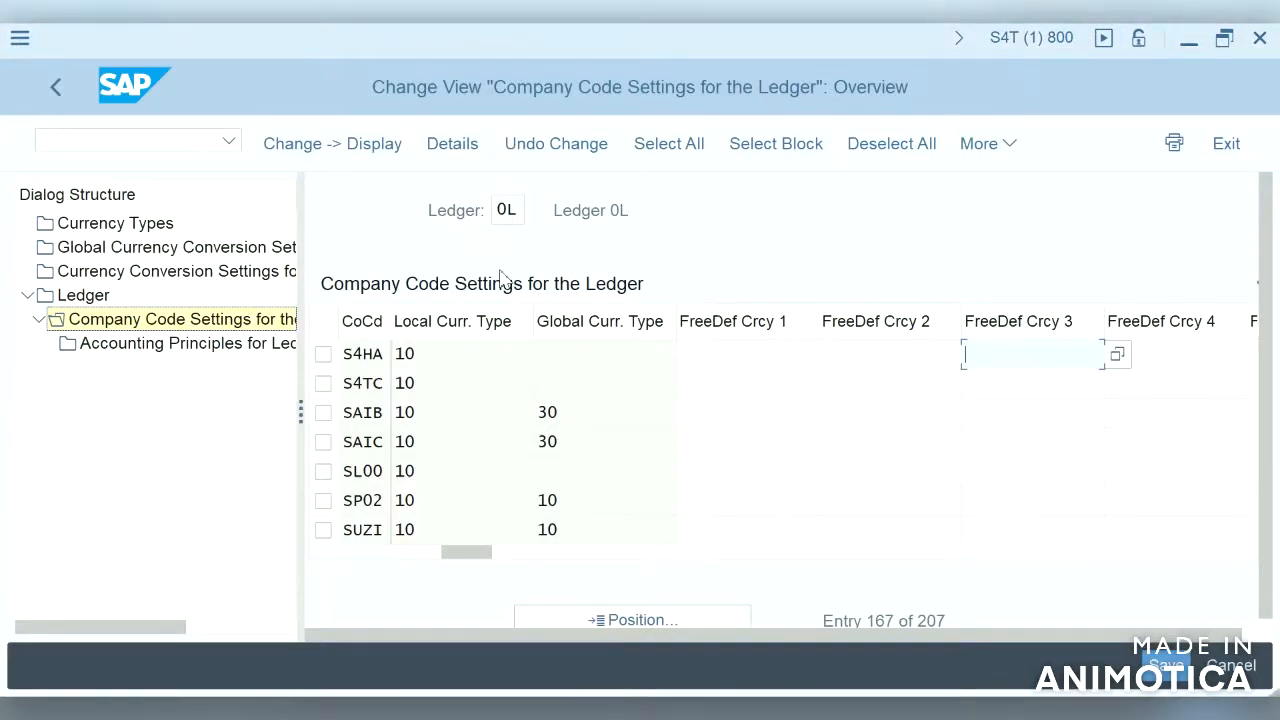
Step: Return to the Ledger overview and inspect the ledger type options for AF and extension ledger type options for AE
click(104, 300)
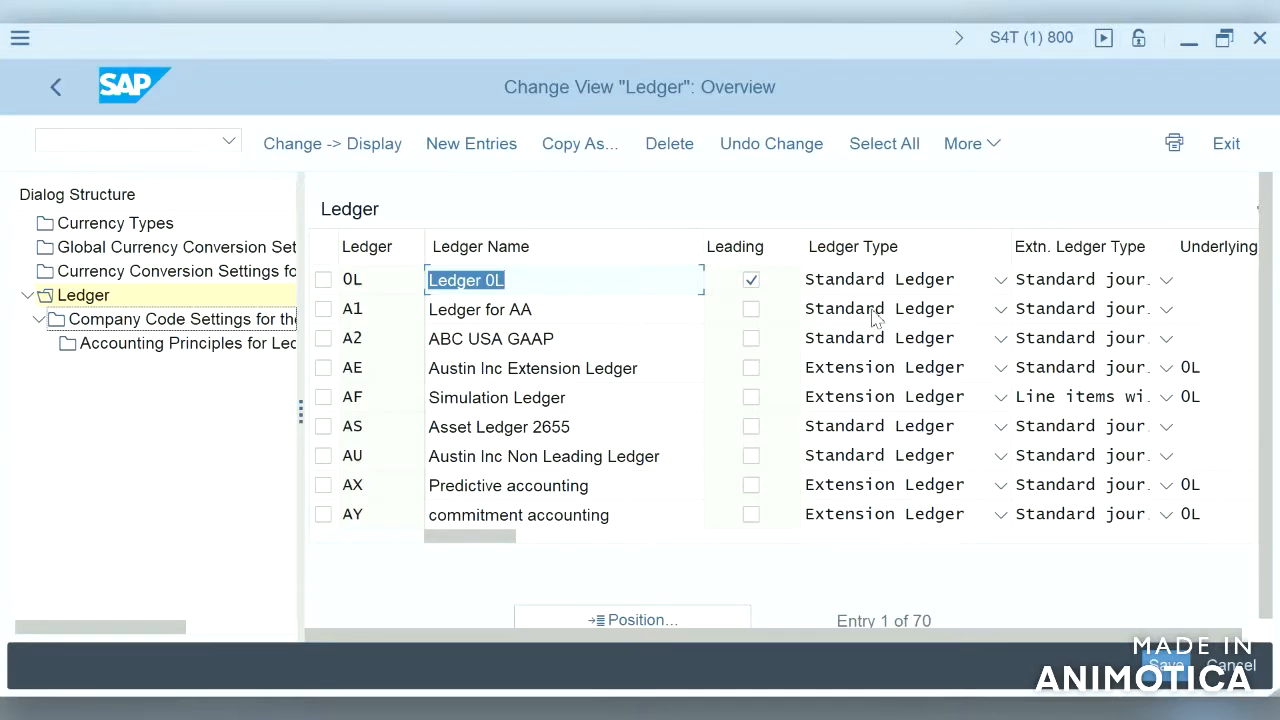
click(1000, 399)
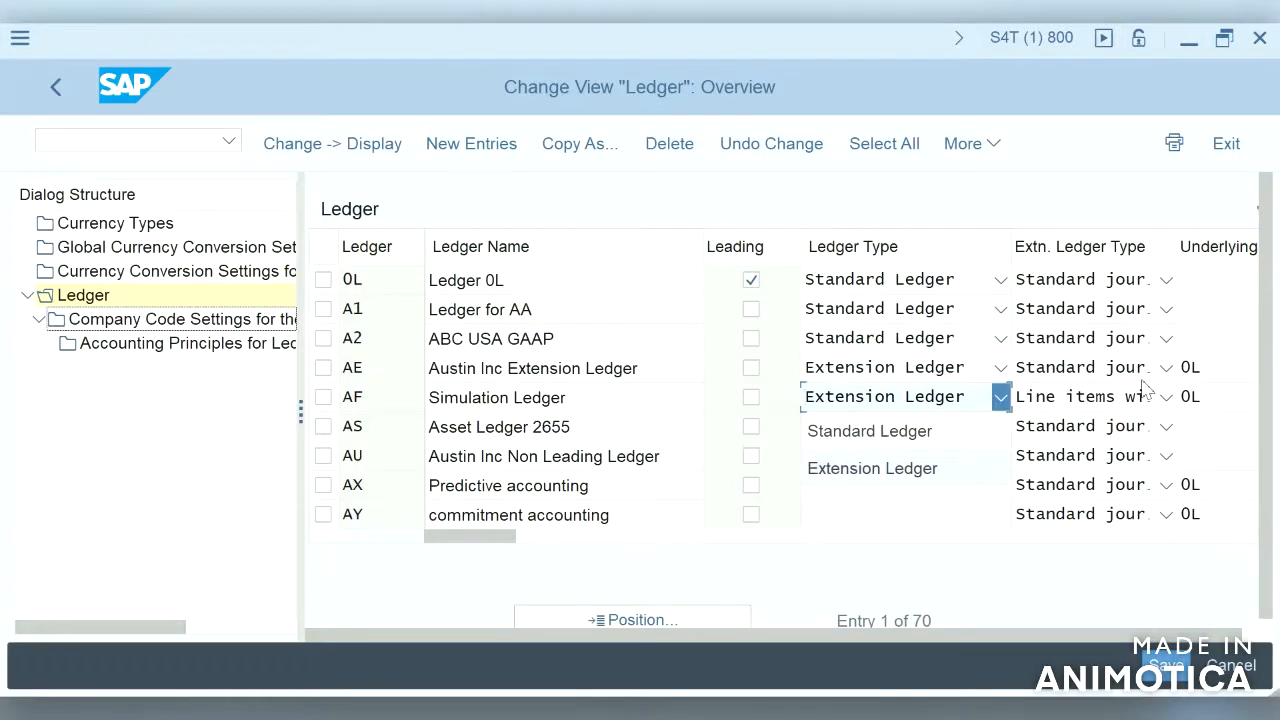
click(1200, 437)
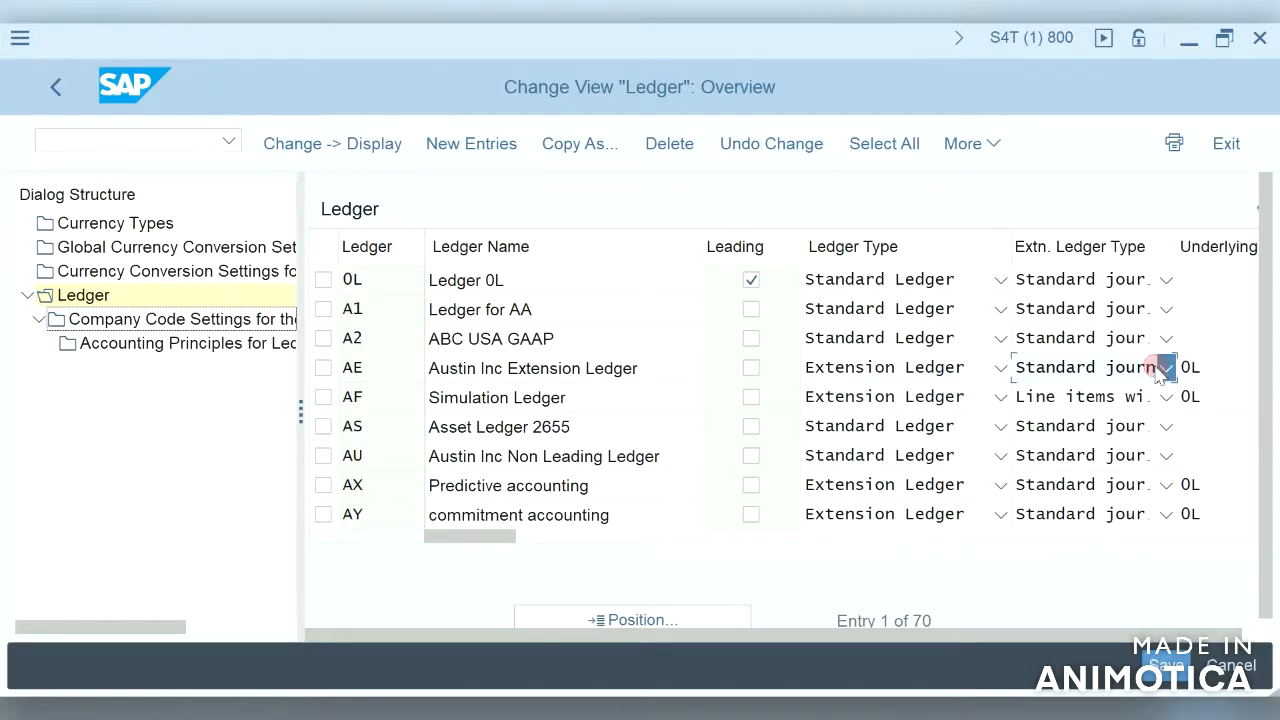
click(1165, 368)
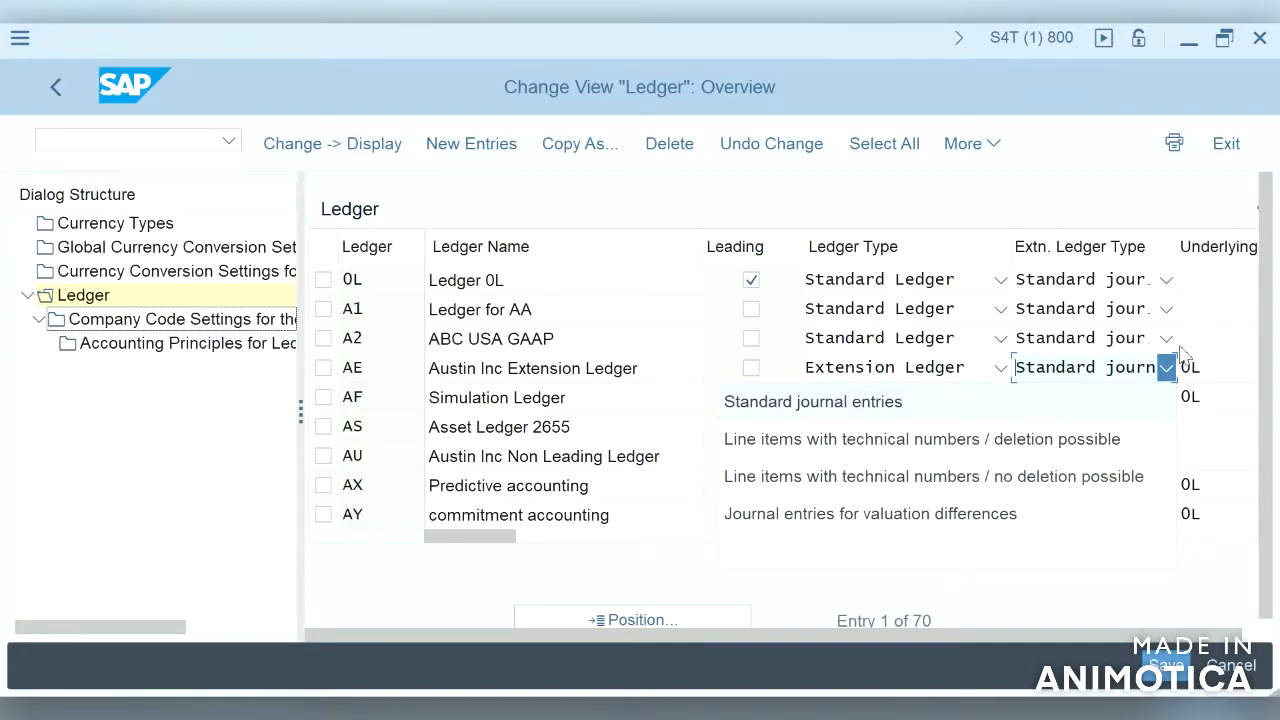
click(1229, 300)
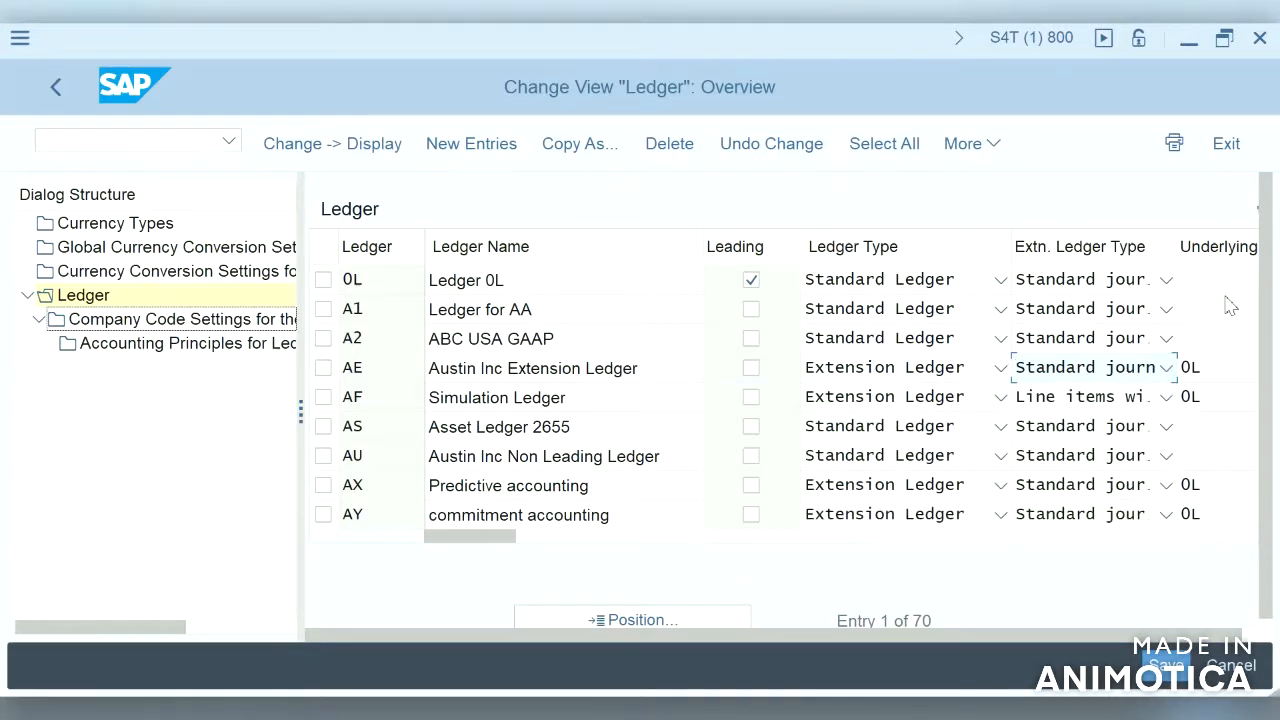
Step: Review ledger 0L's settings for company code S4HA, including variants and currency types
click(1257, 636)
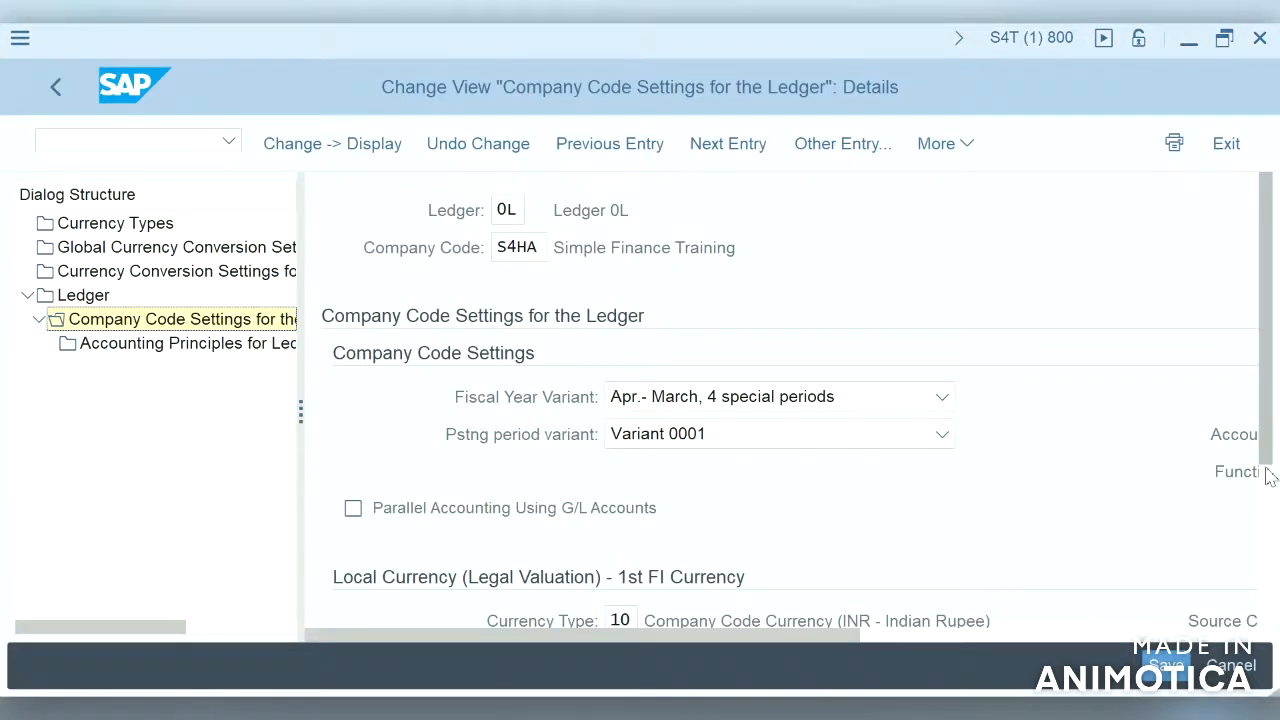
scroll(1268, 475, down, 3)
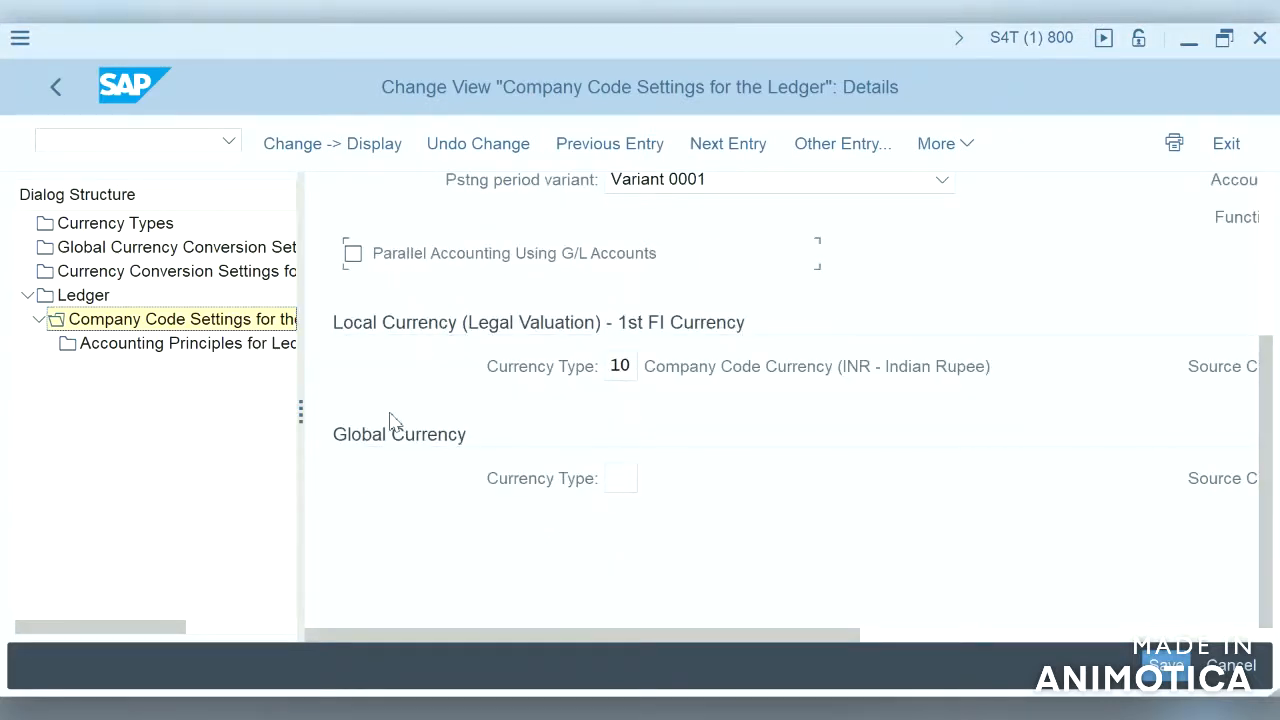
Step: Scroll across ledger 0L's currency section to inspect the source currency type fields for each currency
click(1232, 637)
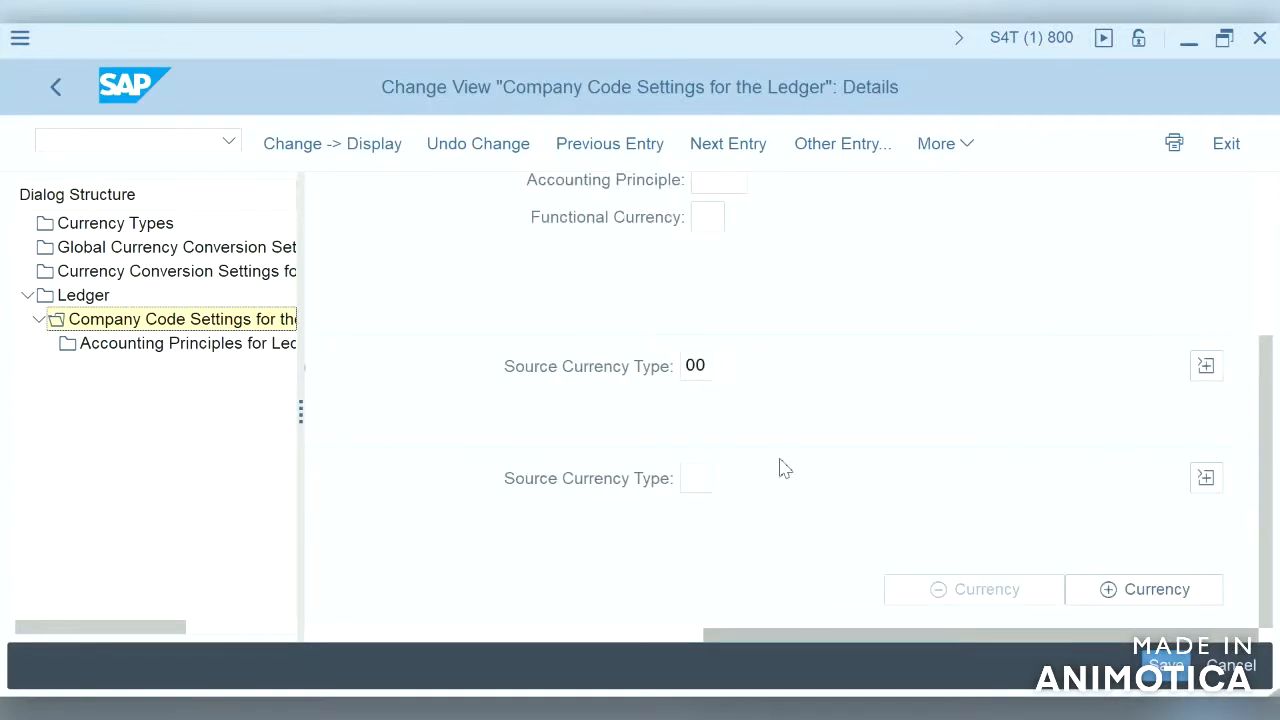
click(531, 638)
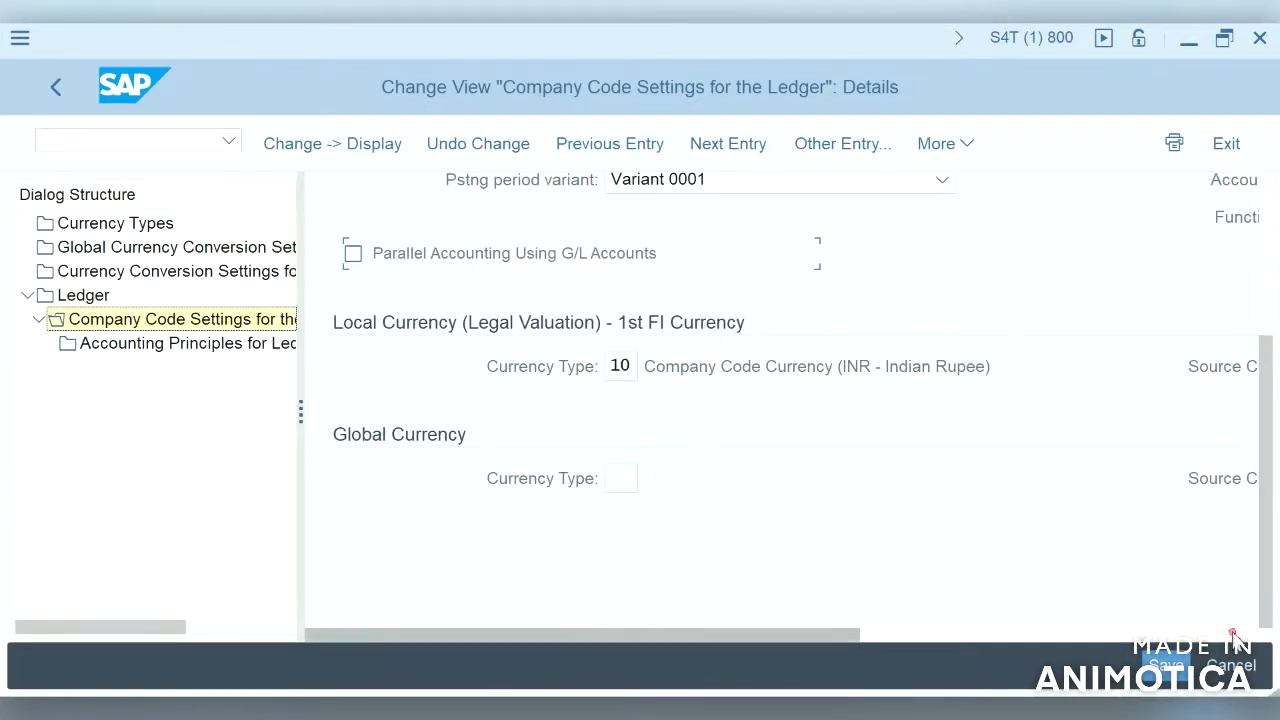
click(1243, 636)
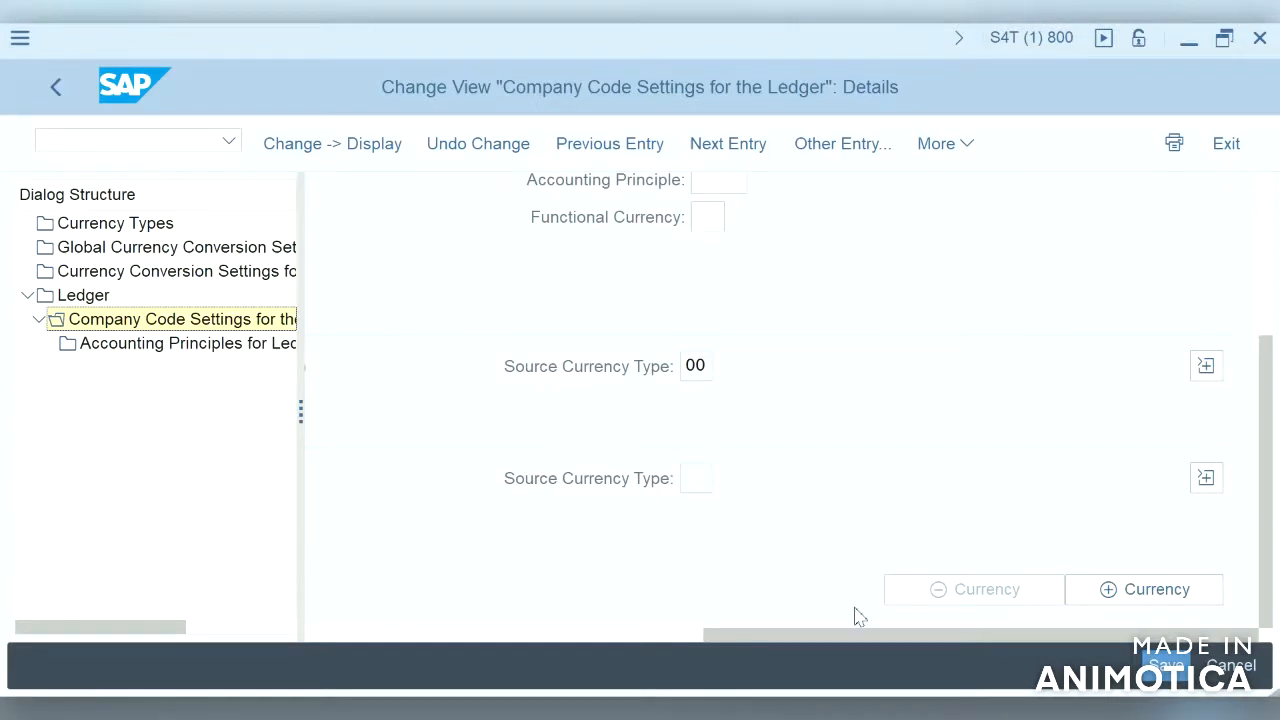
Step: Switch to the classic SAP GUI session and open the additional local currencies of company code 2100 for comparison
mouse_move(782, 710)
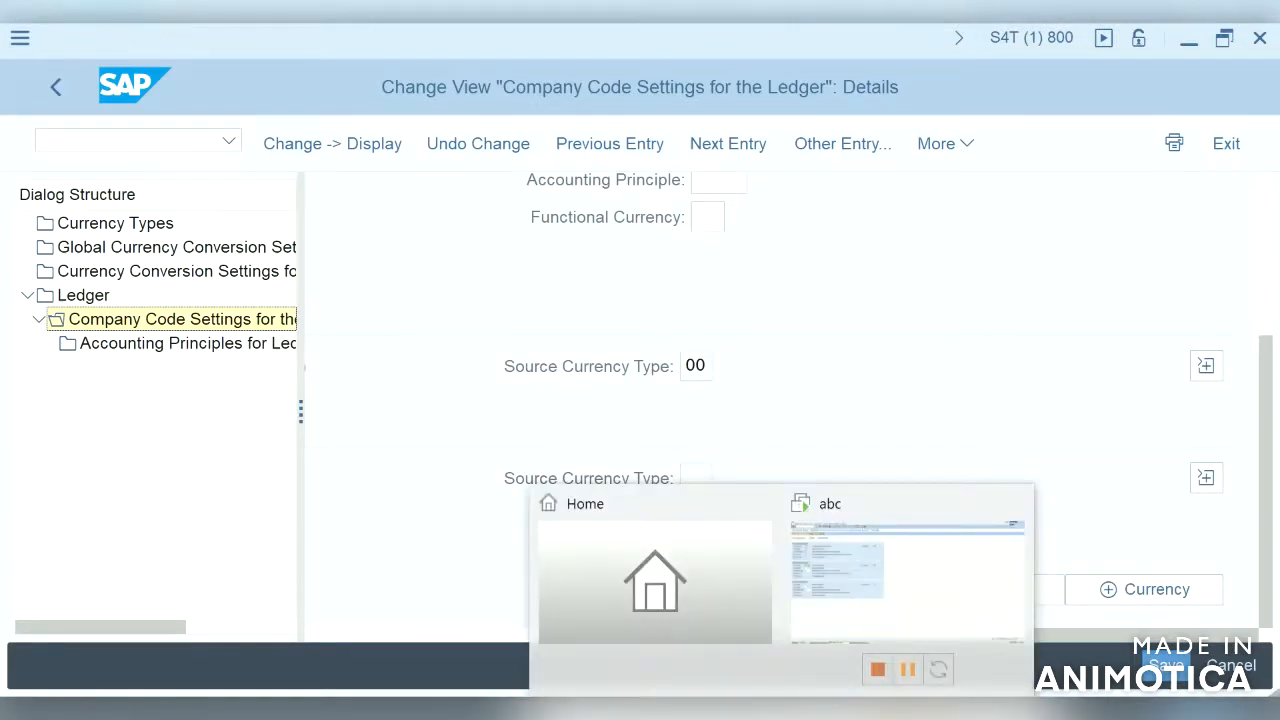
click(866, 591)
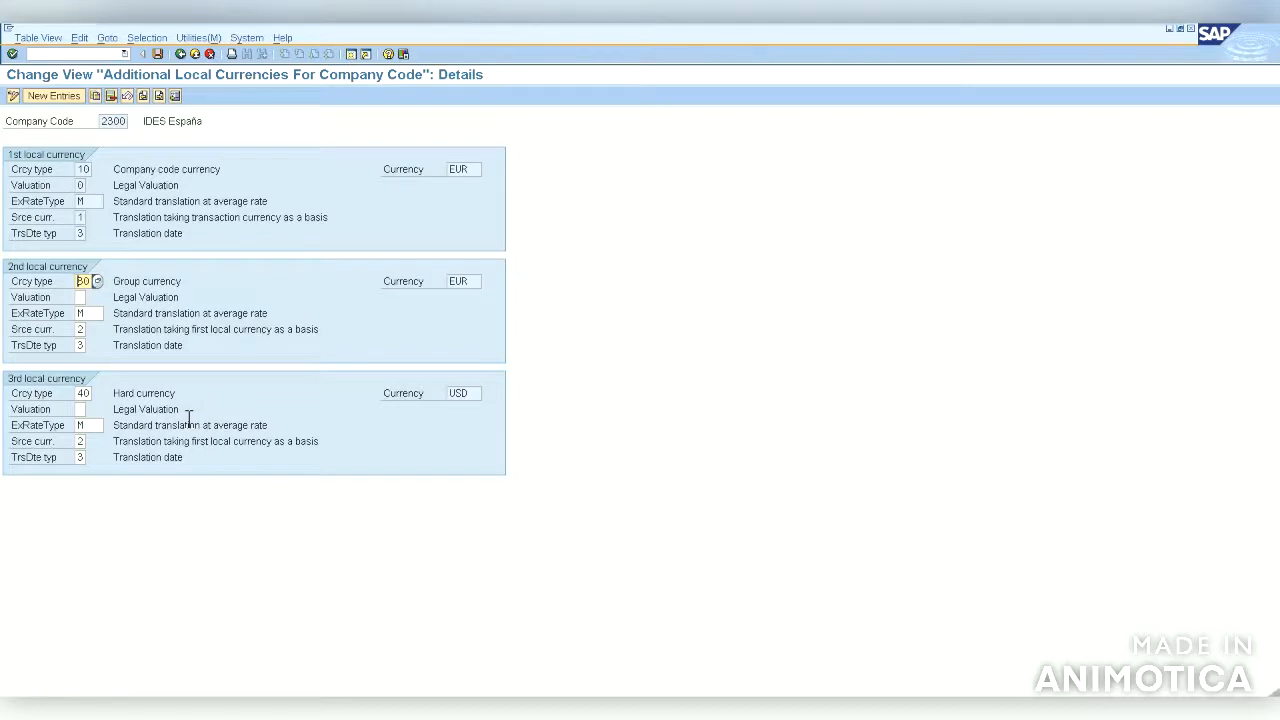
click(184, 59)
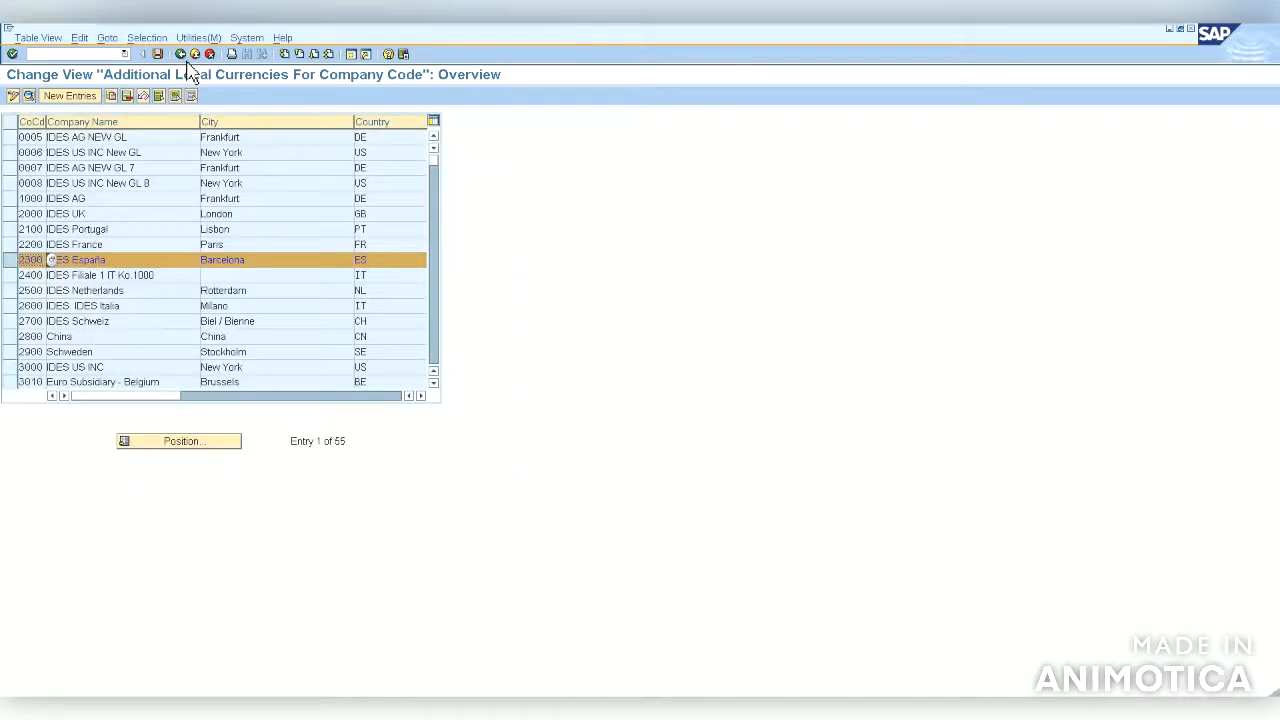
click(184, 60)
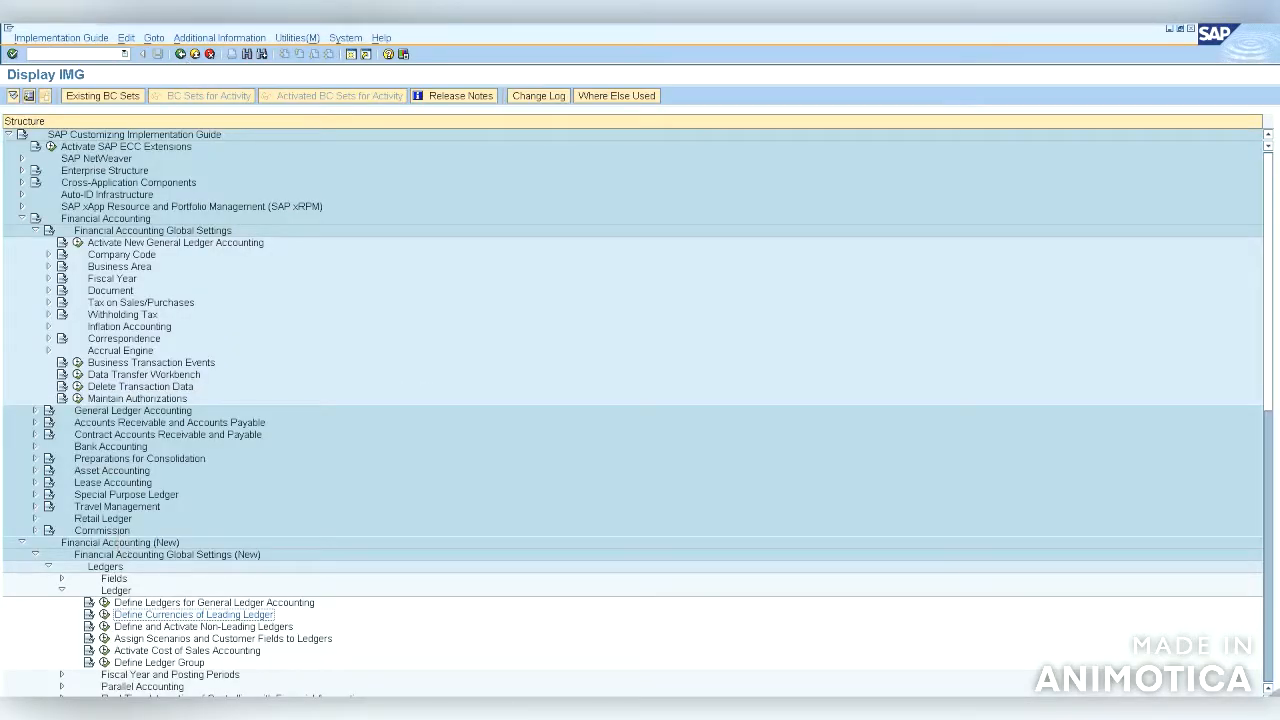
click(111, 619)
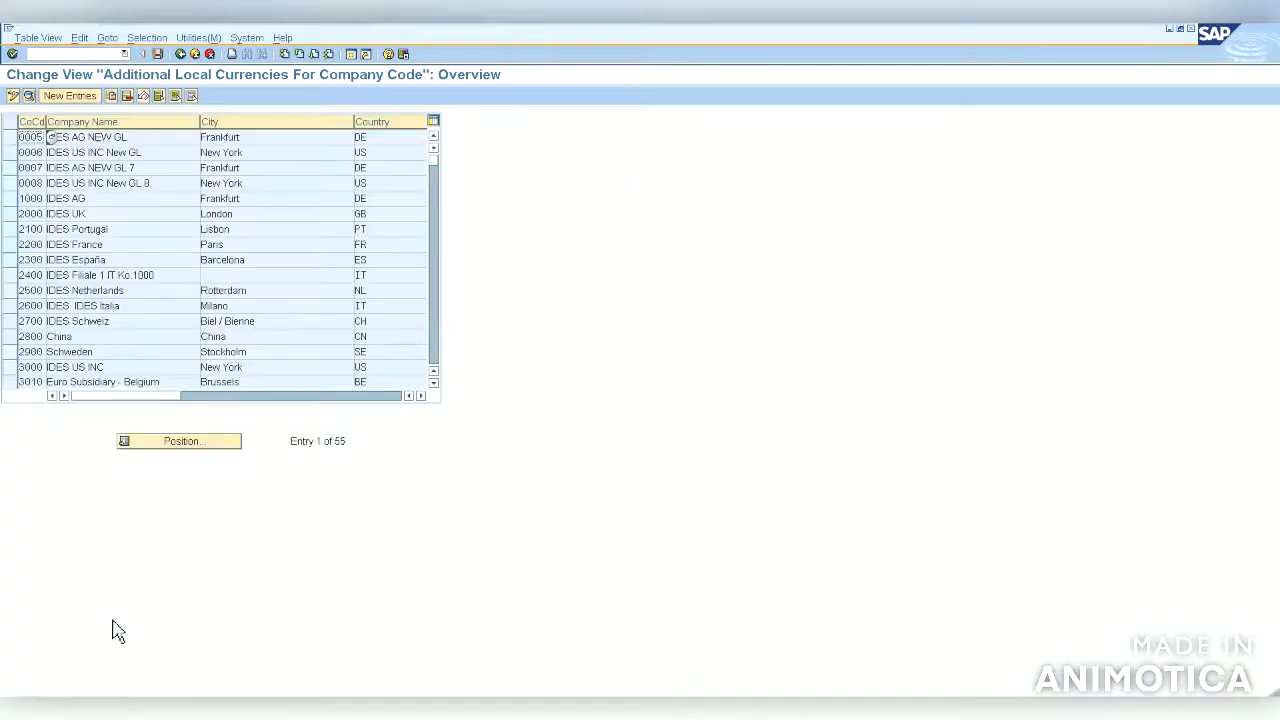
click(14, 230)
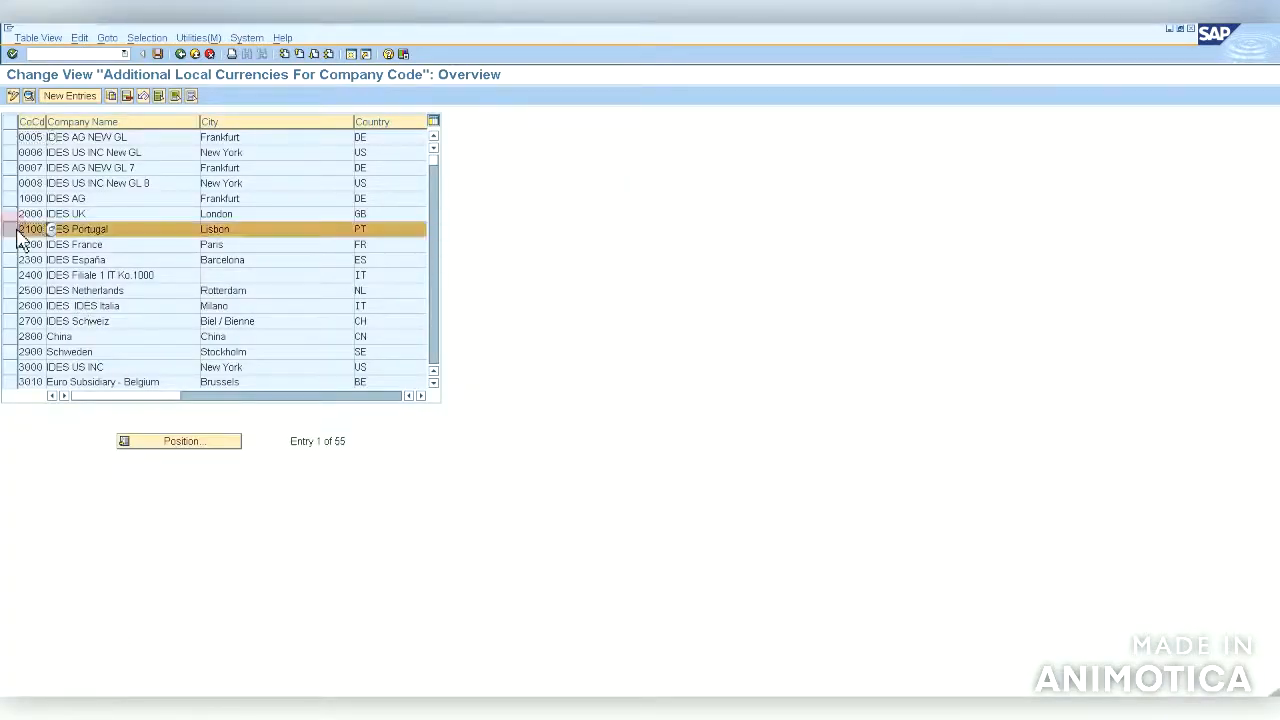
click(30, 97)
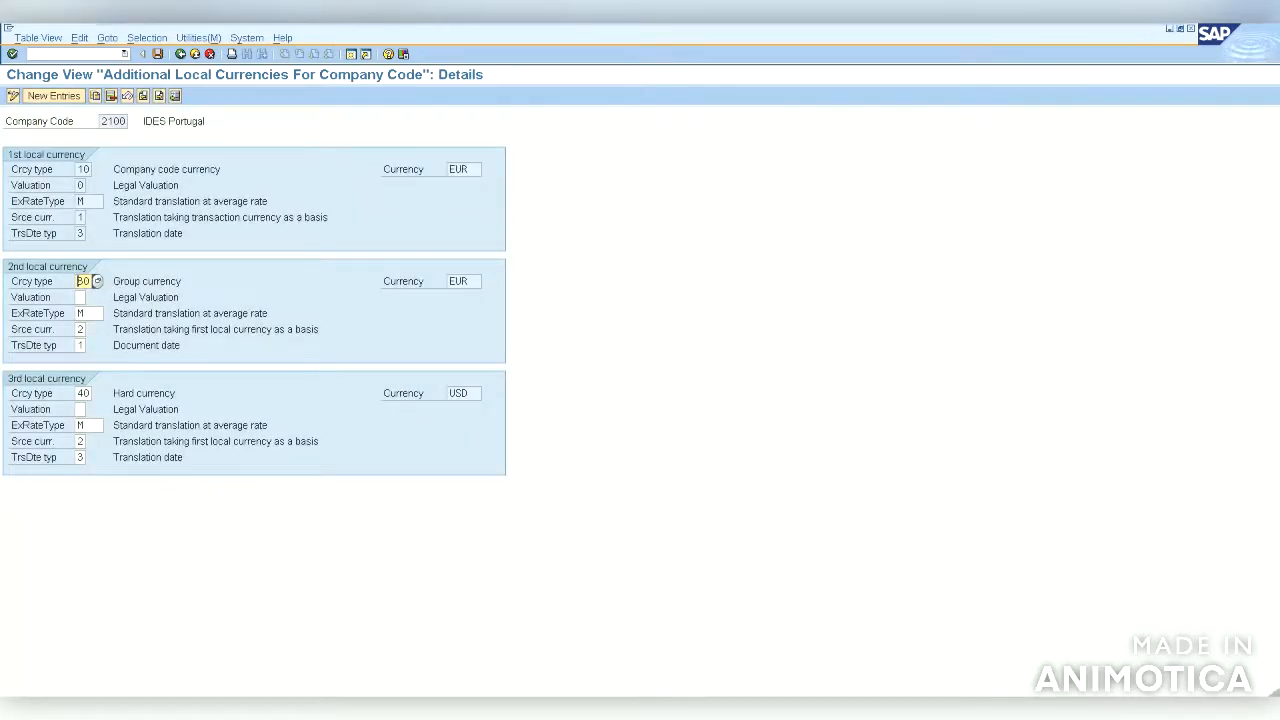
Step: Return to the S/4HANA session and add two freely defined currency slots to ledger 0L for company code S4HA
mouse_move(1137, 40)
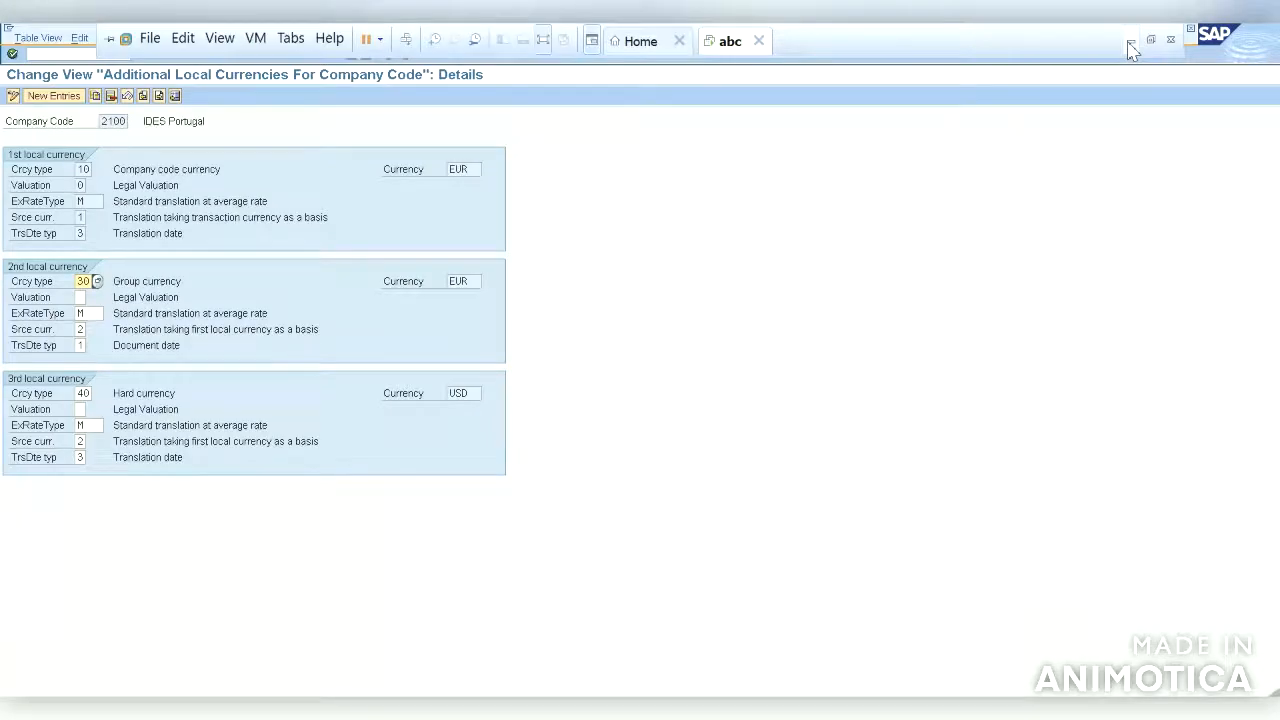
click(1129, 41)
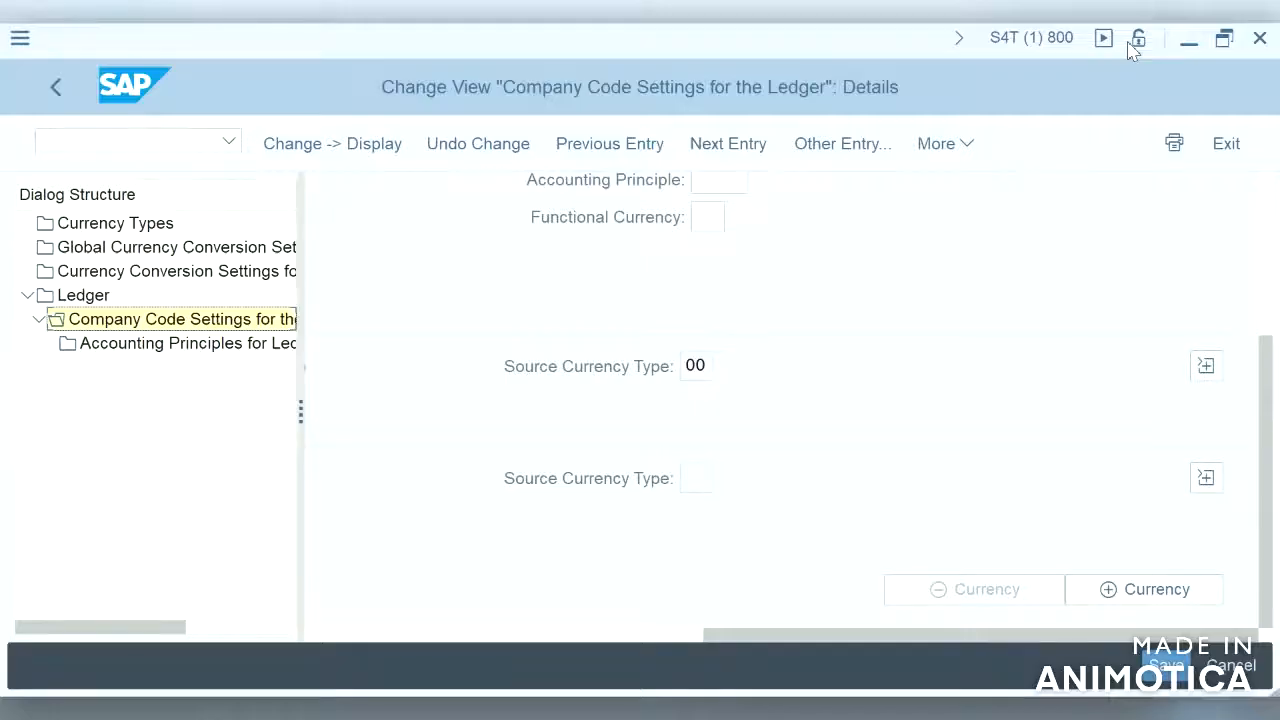
click(1140, 591)
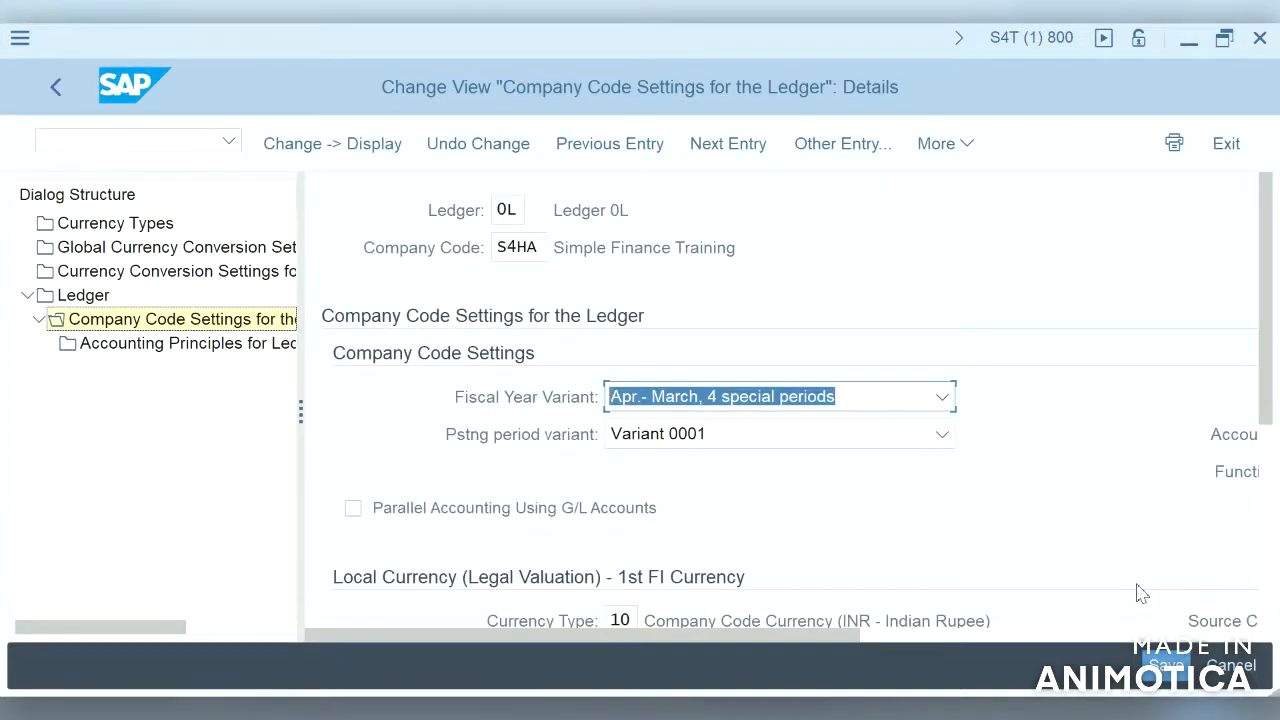
click(1268, 562)
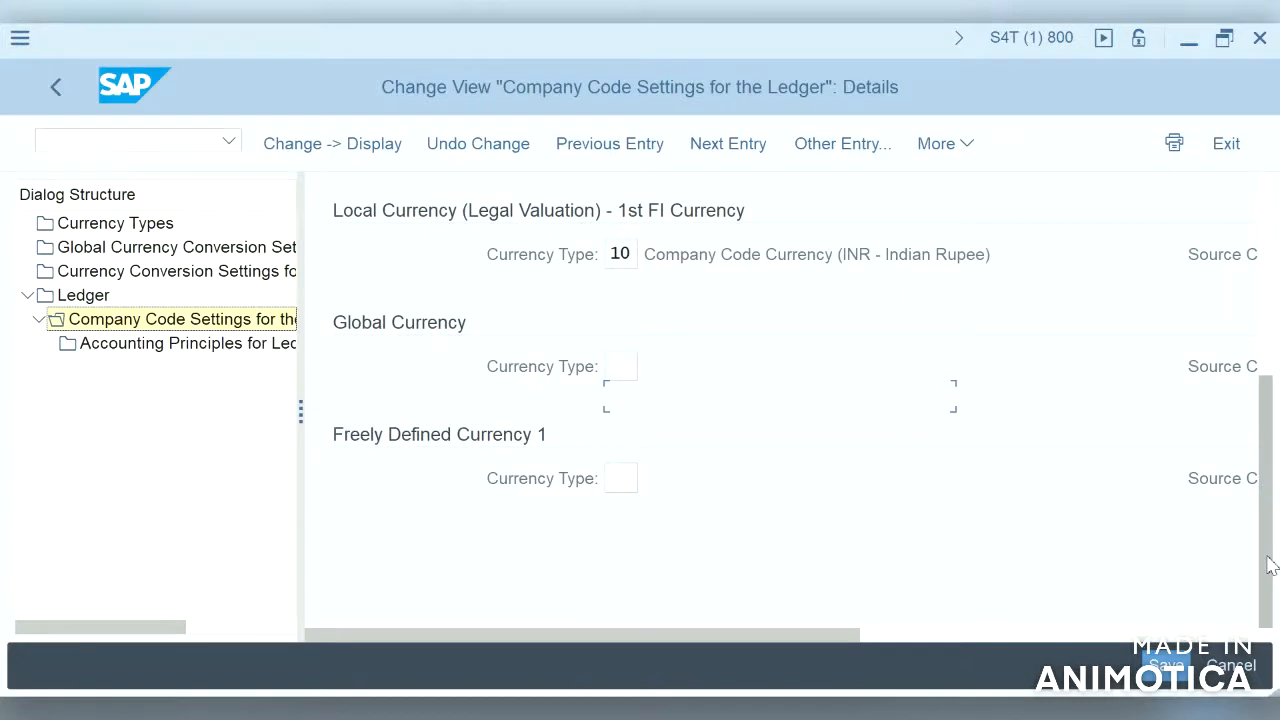
click(1250, 634)
click(1168, 589)
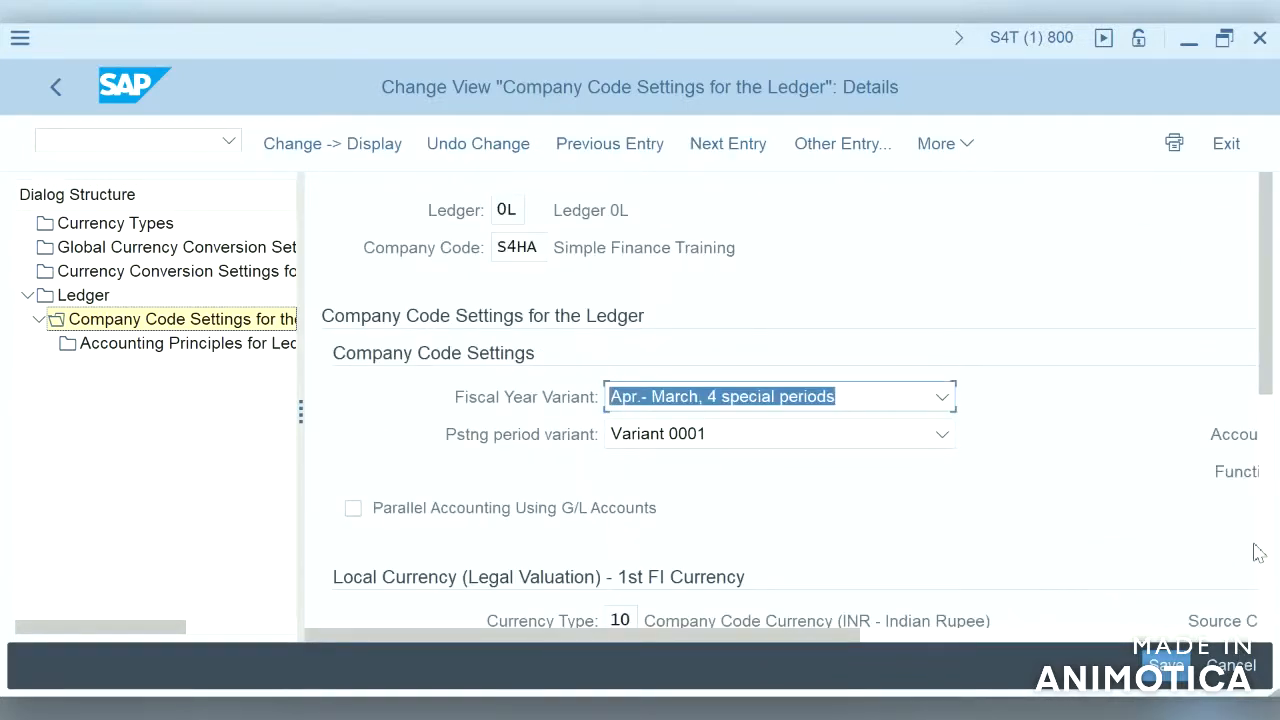
click(1267, 578)
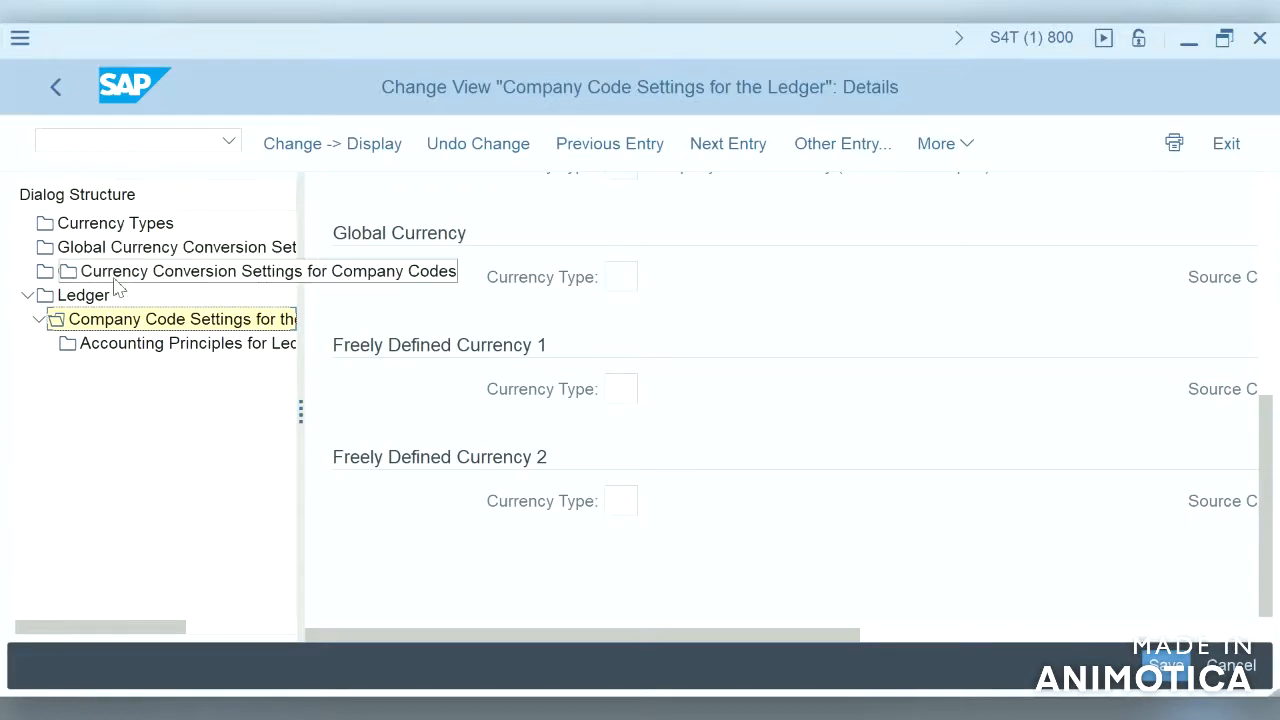
Step: Open Currency Types and examine the valuation view and settings definition level of each currency type
double_click(112, 223)
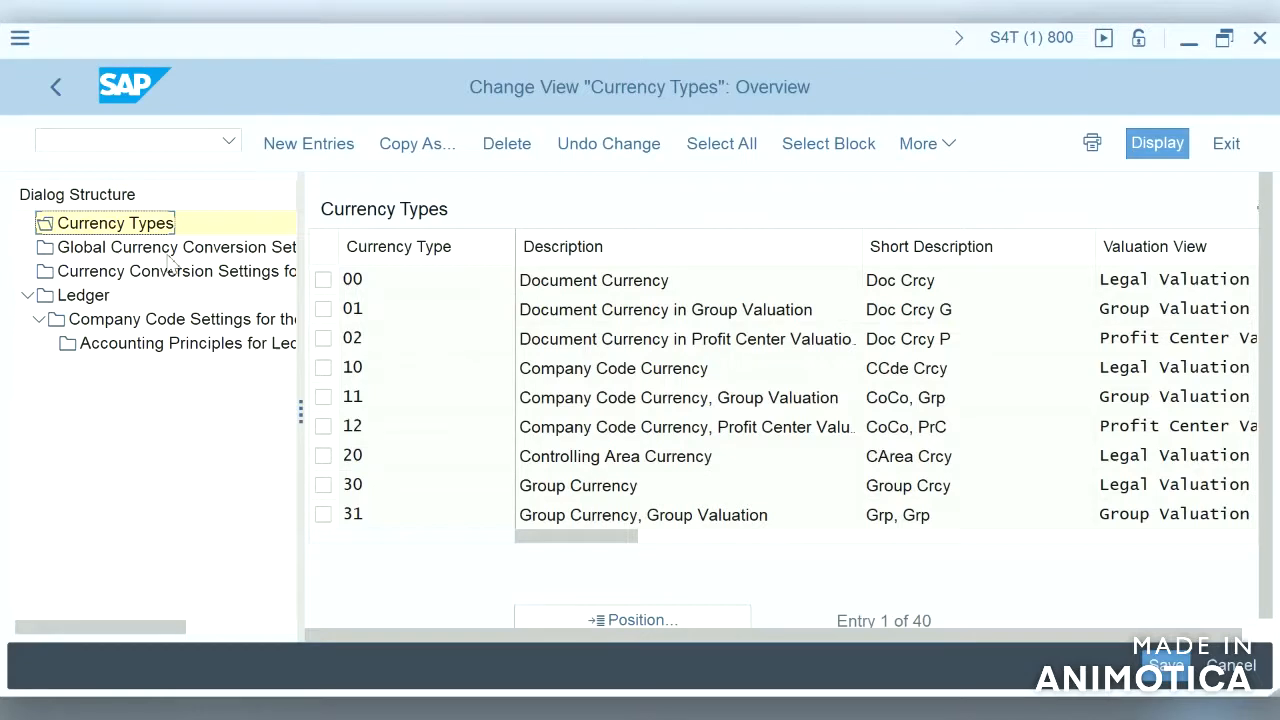
double_click(147, 231)
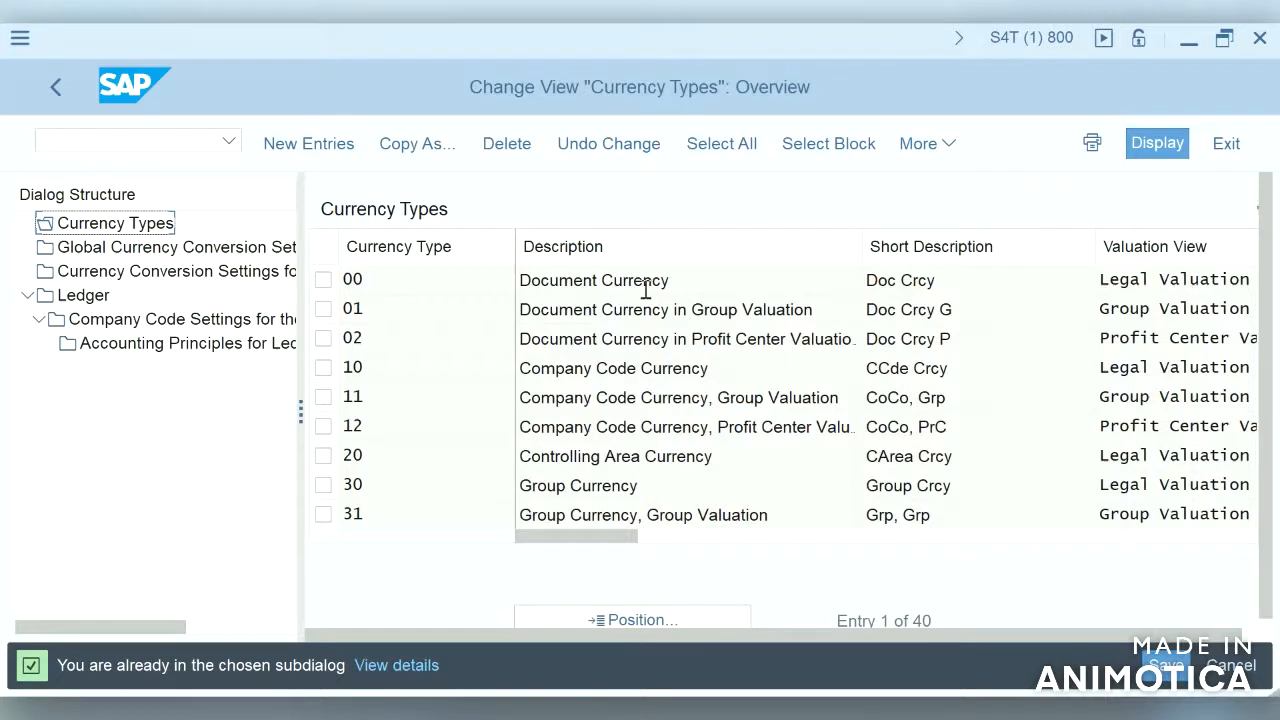
click(847, 285)
click(1238, 529)
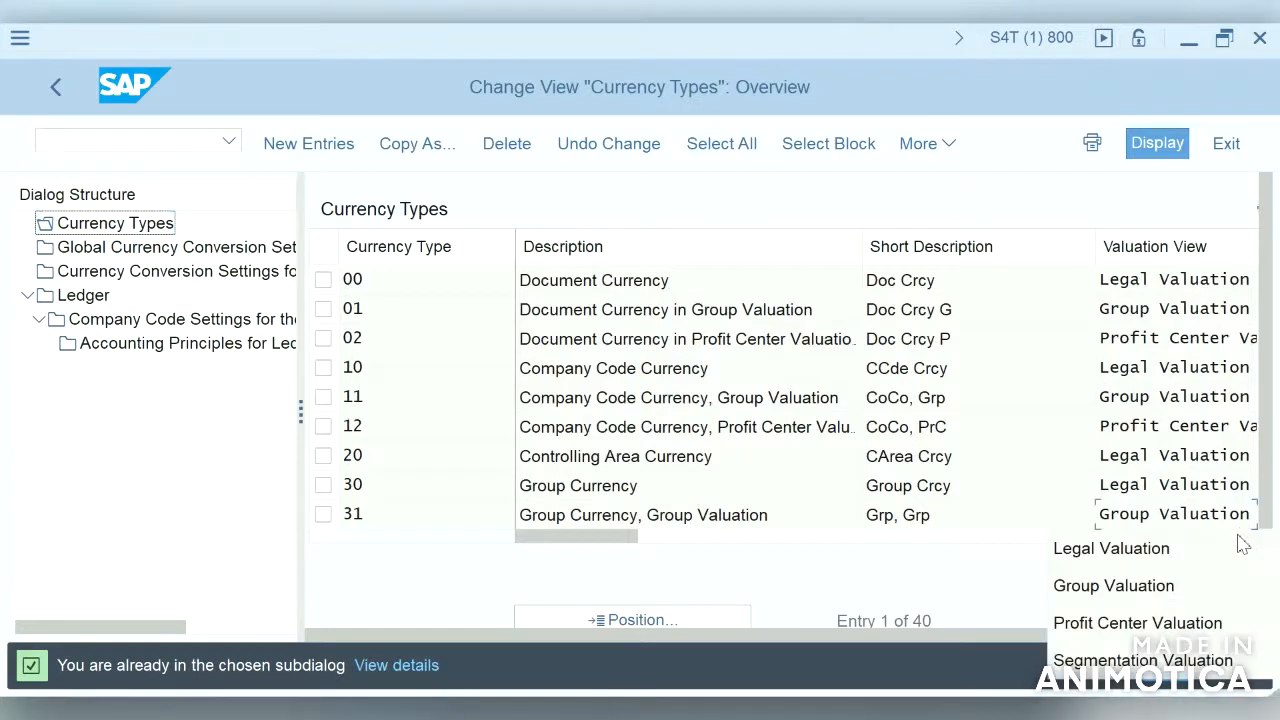
click(997, 550)
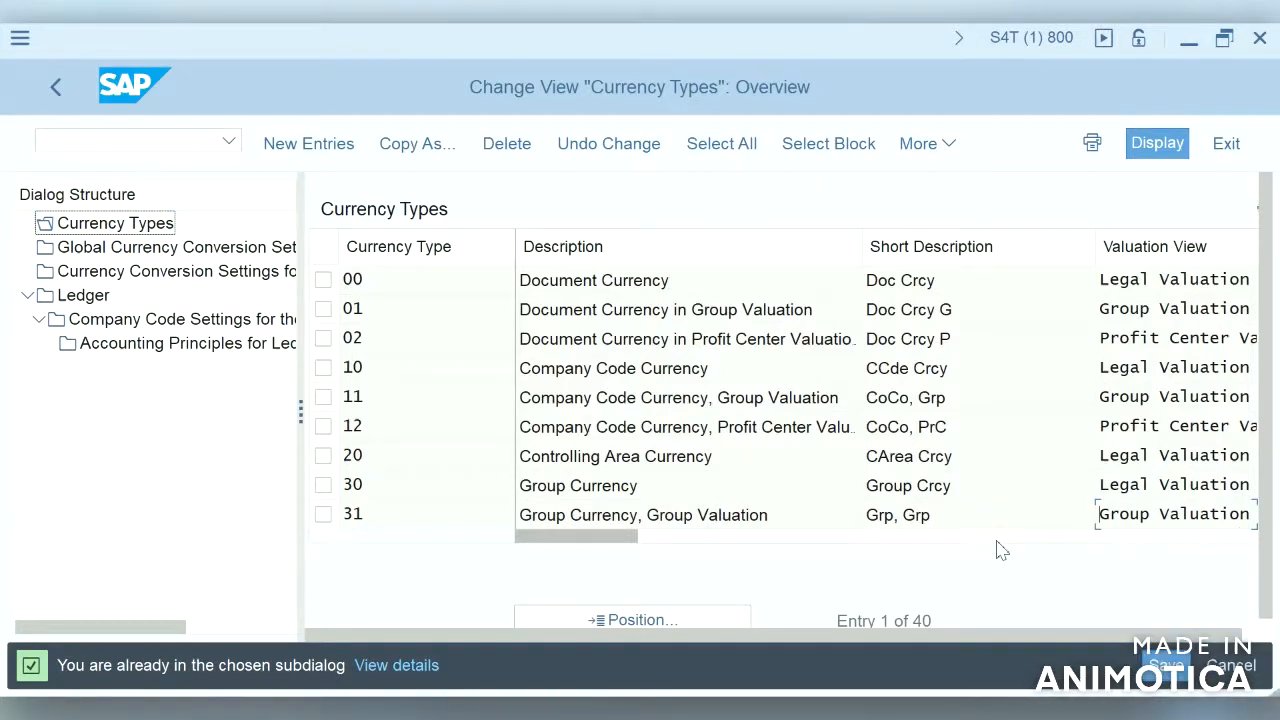
click(1168, 538)
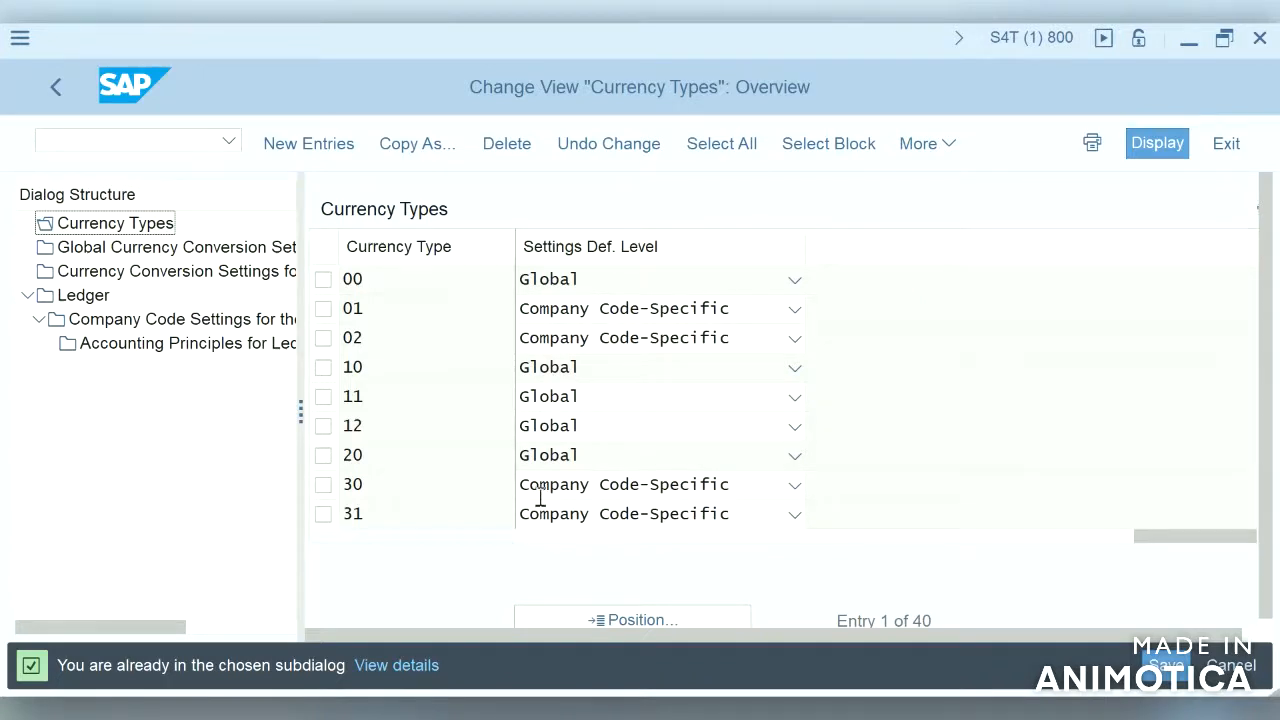
click(543, 538)
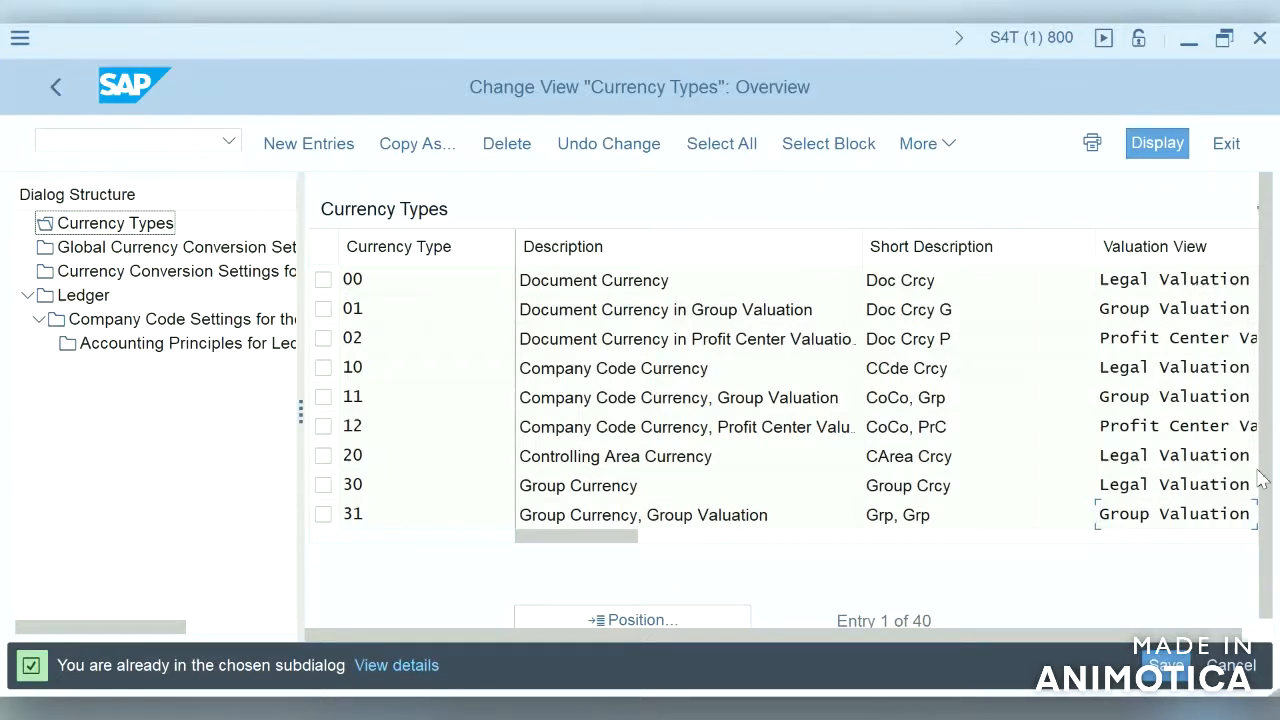
click(1247, 538)
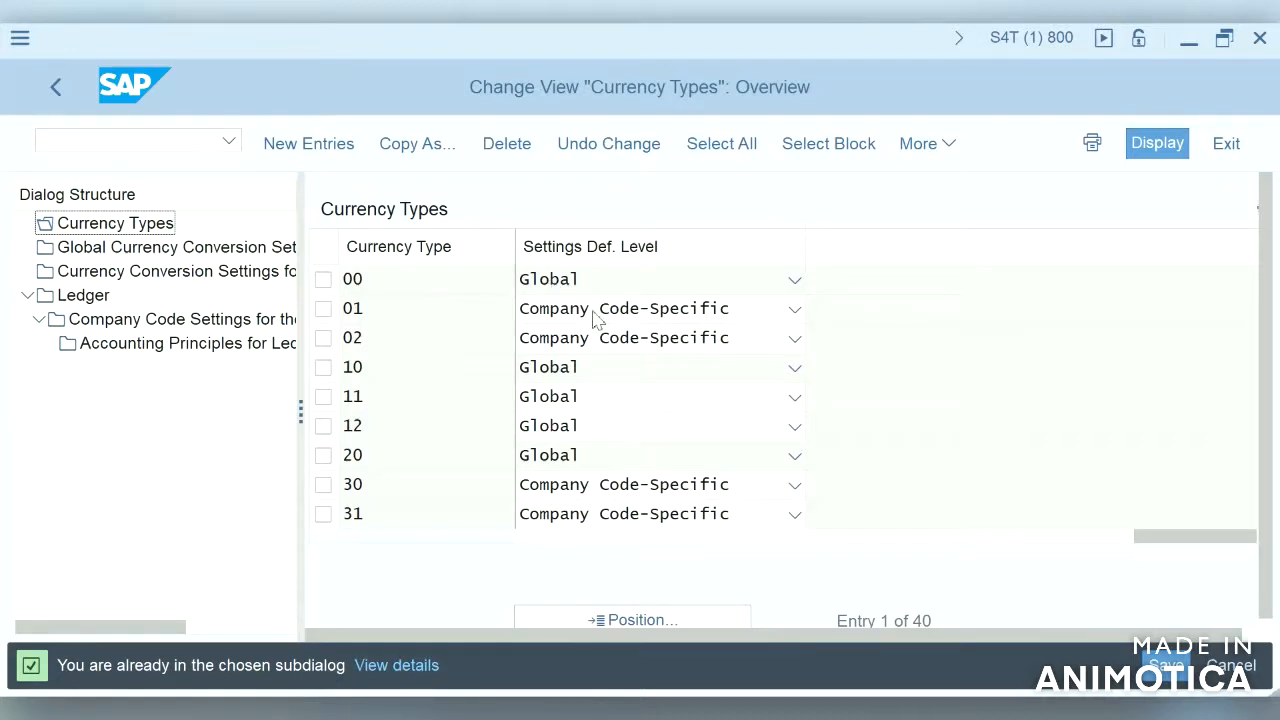
click(380, 307)
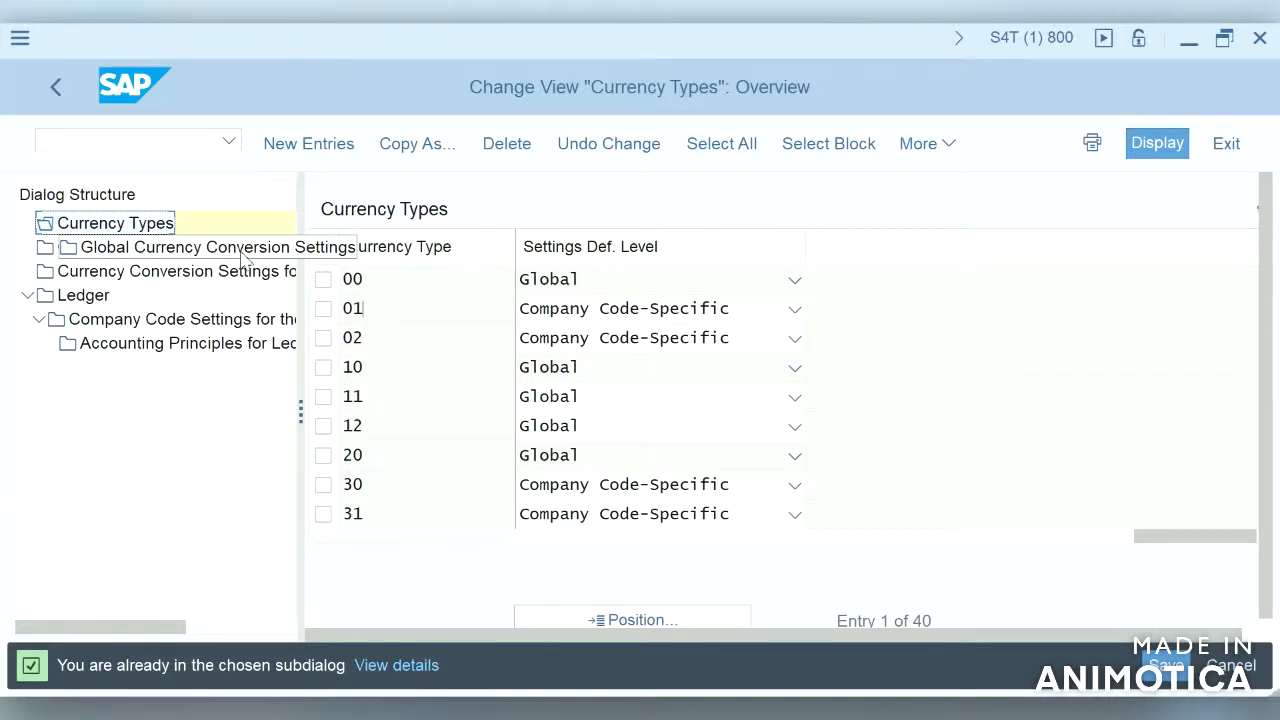
Step: Open Global Currency Conversion Settings and scroll through the source currency, exchange rate and real-time conversion columns
click(245, 257)
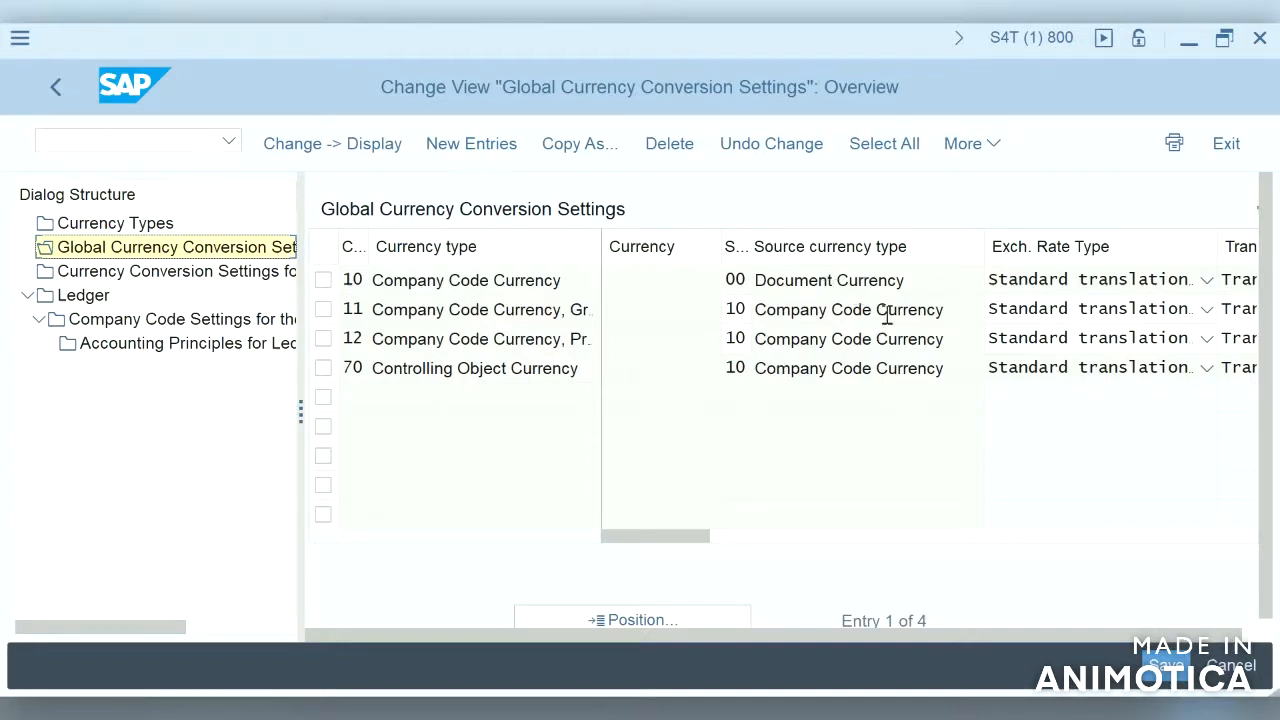
click(1235, 542)
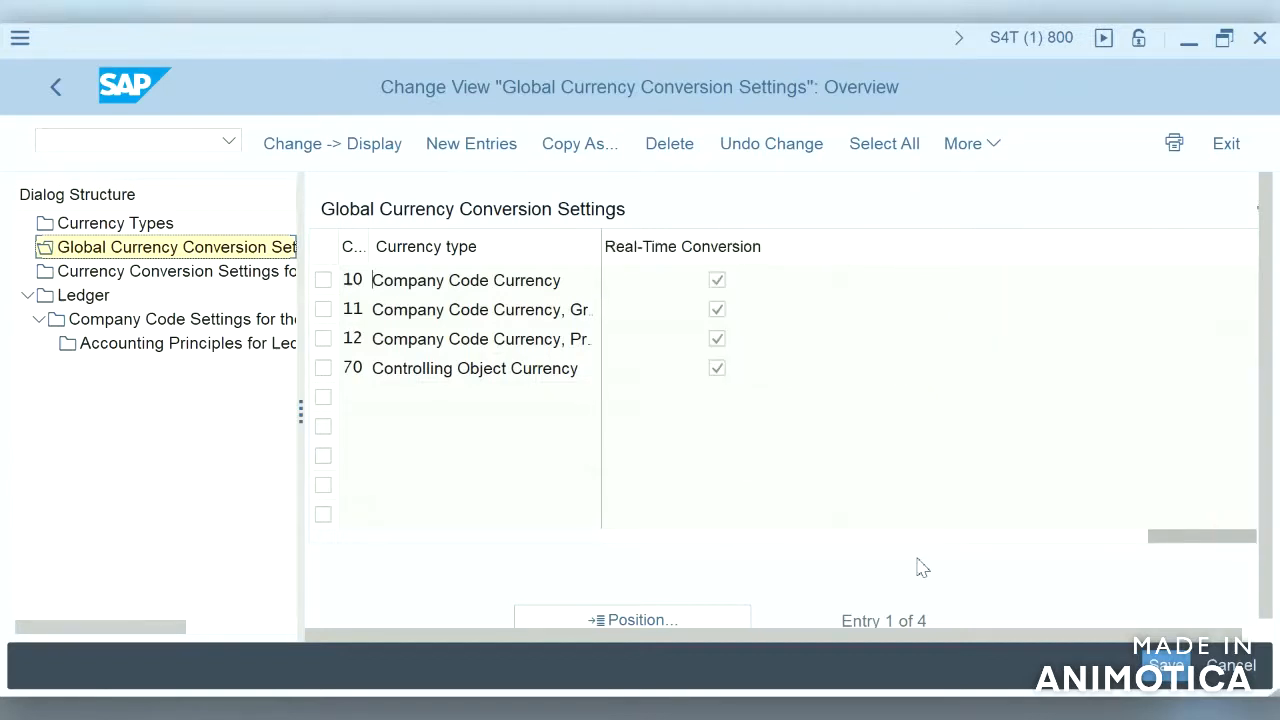
click(620, 539)
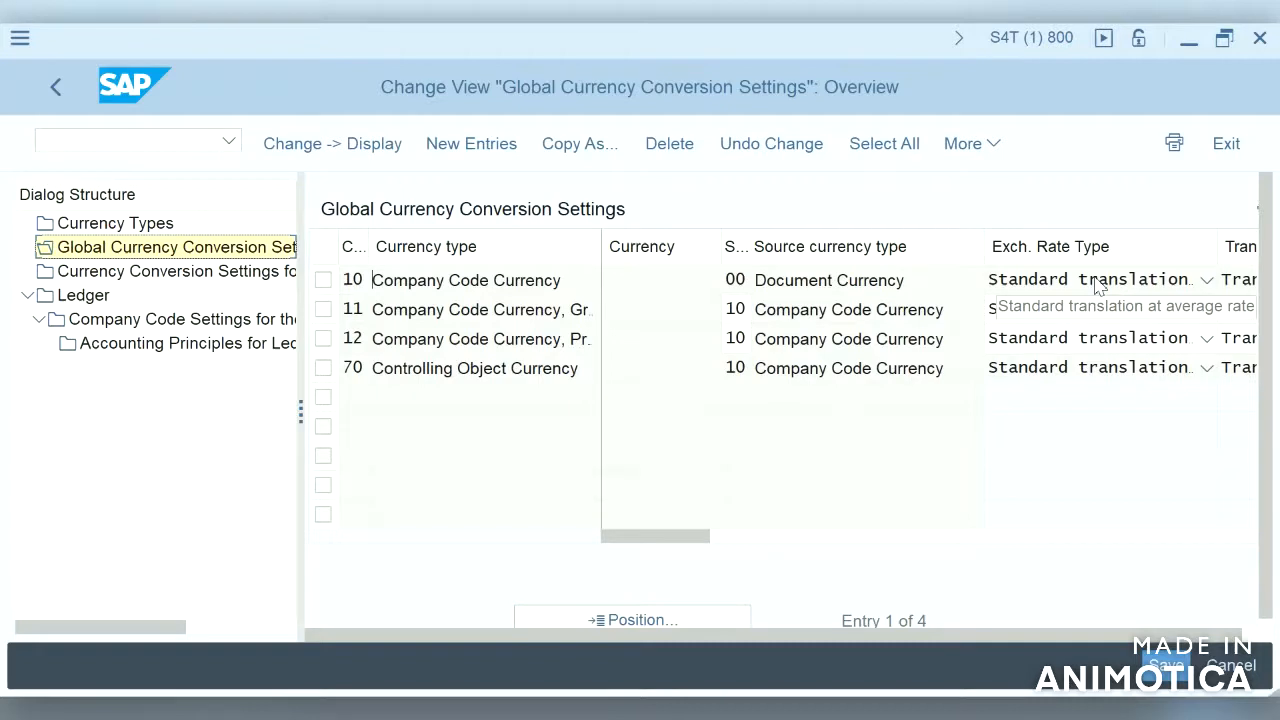
click(1208, 545)
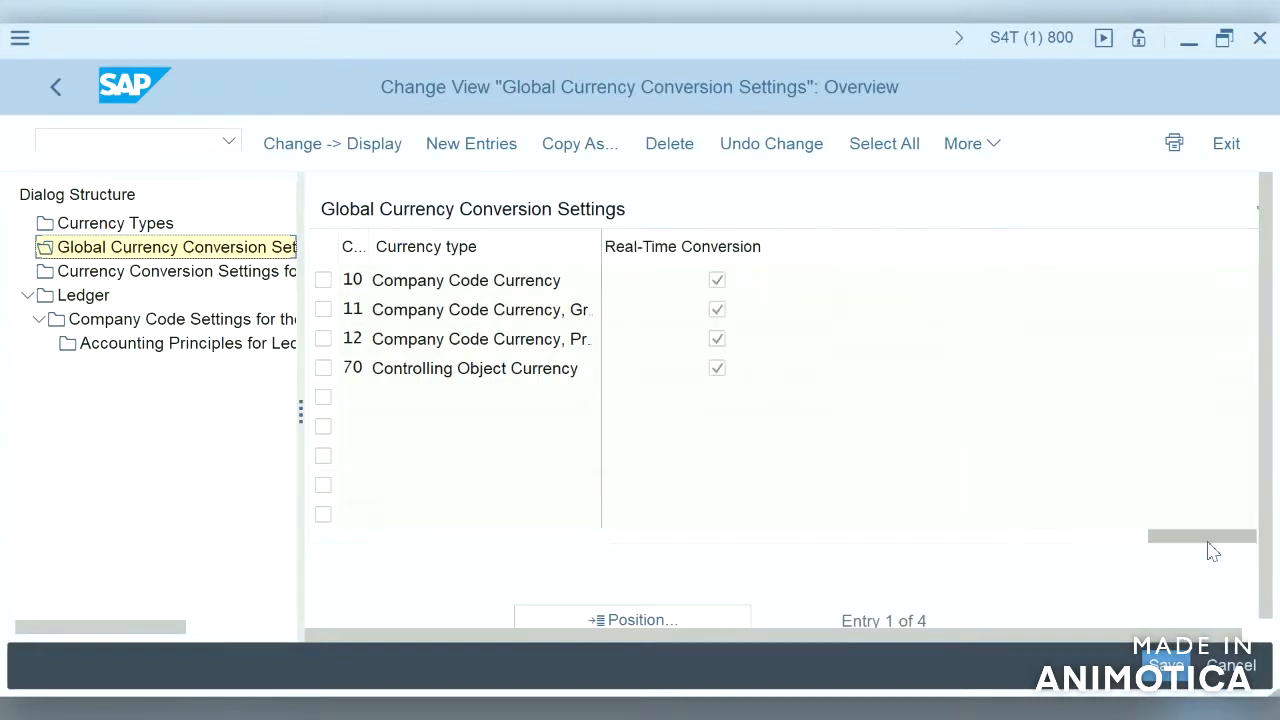
click(757, 545)
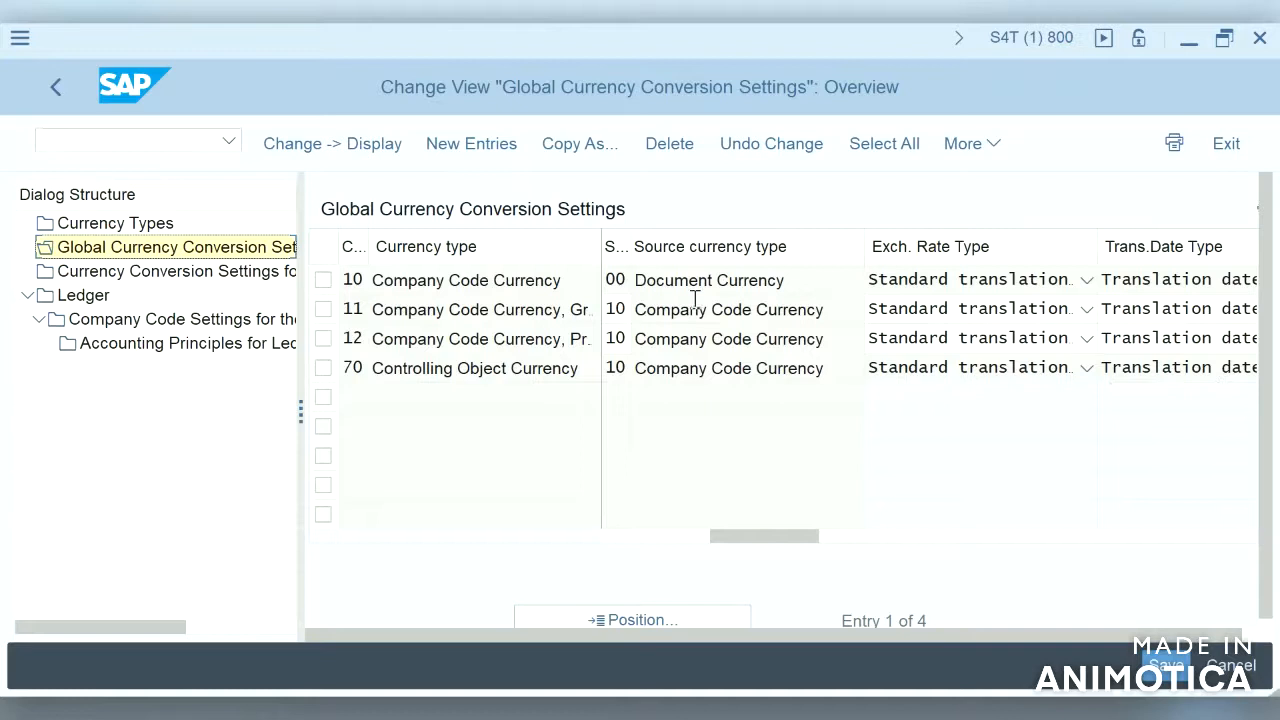
click(376, 282)
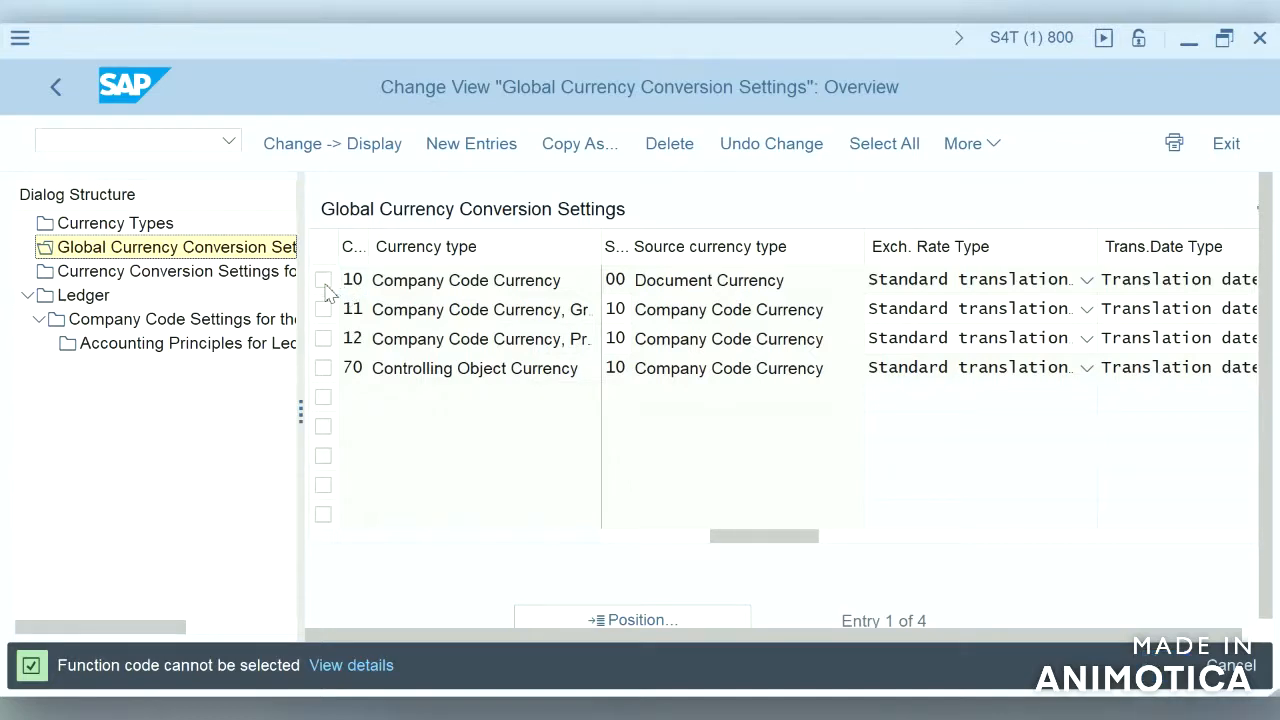
click(443, 284)
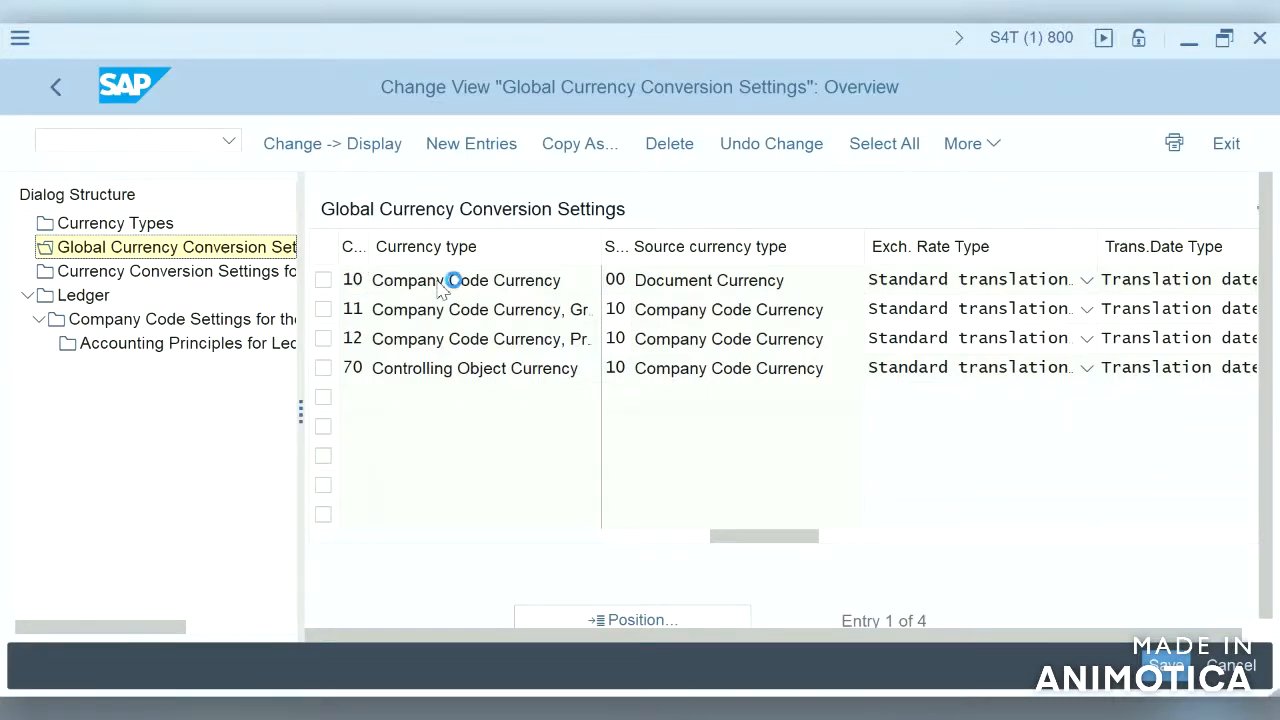
Step: Open Currency Conversion Settings for Company Codes, close the consistency check messages, and scroll through the conversion columns
click(130, 275)
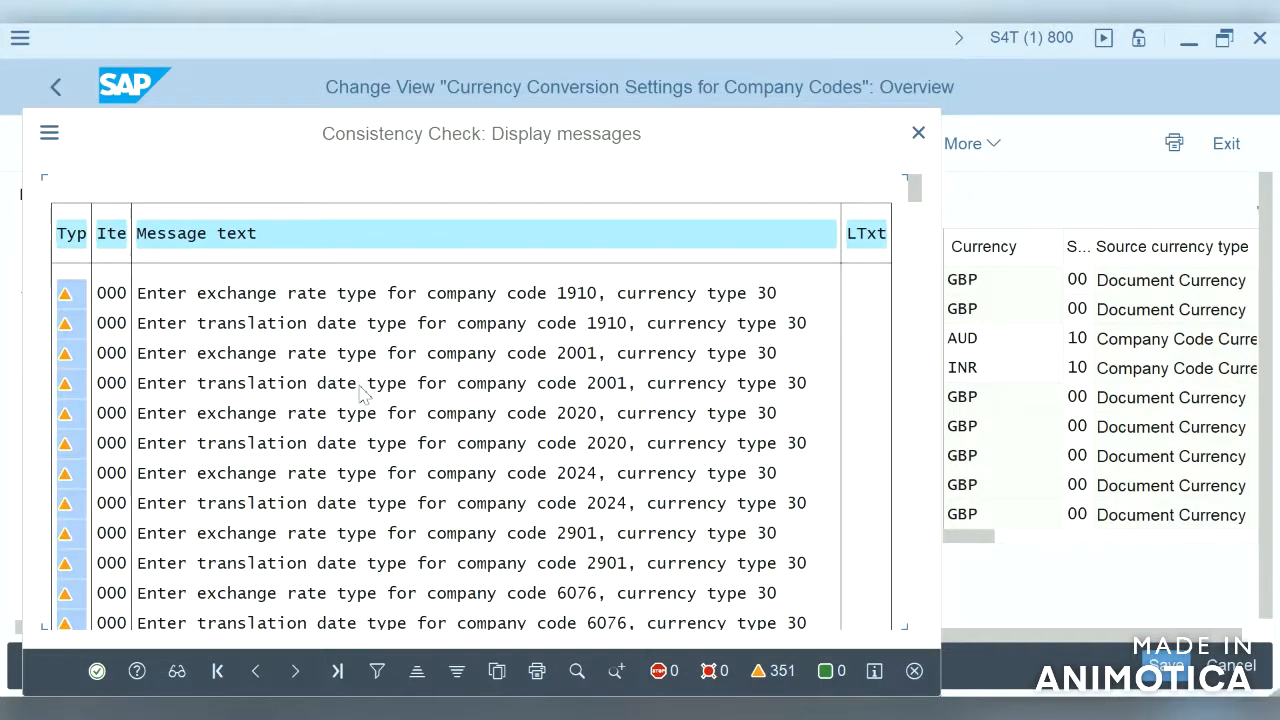
click(97, 671)
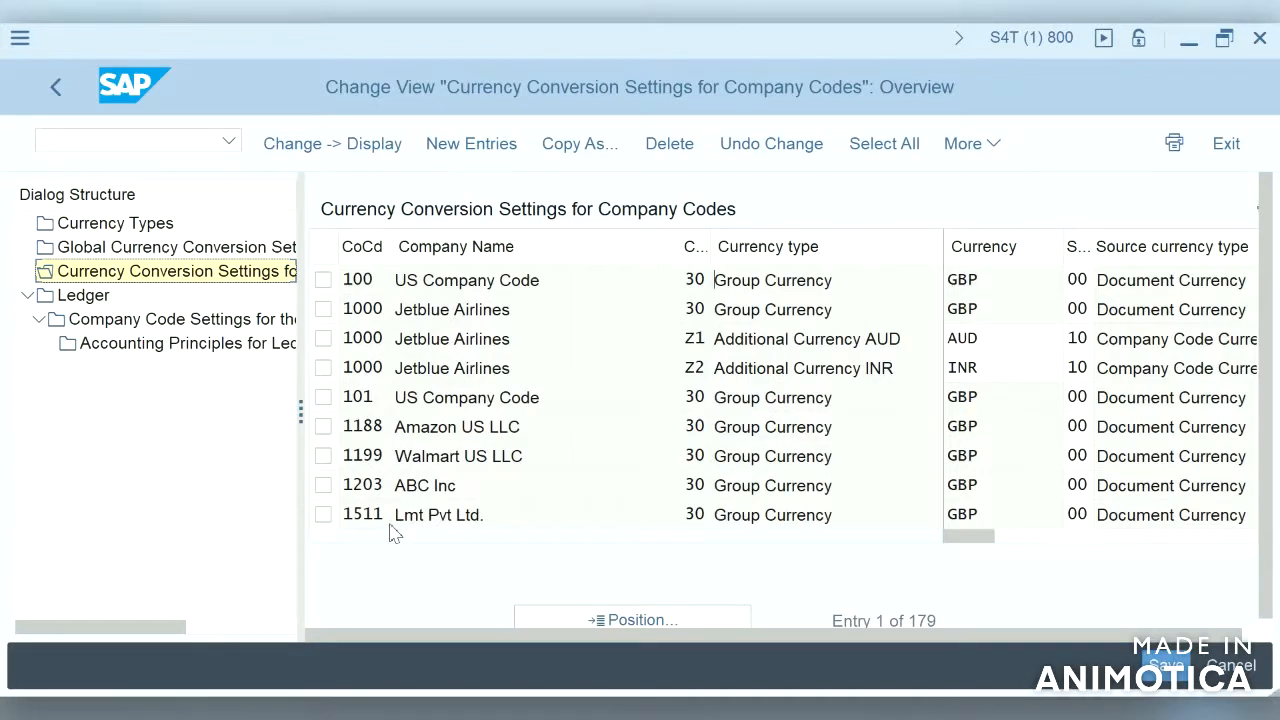
drag(703, 249, 757, 252)
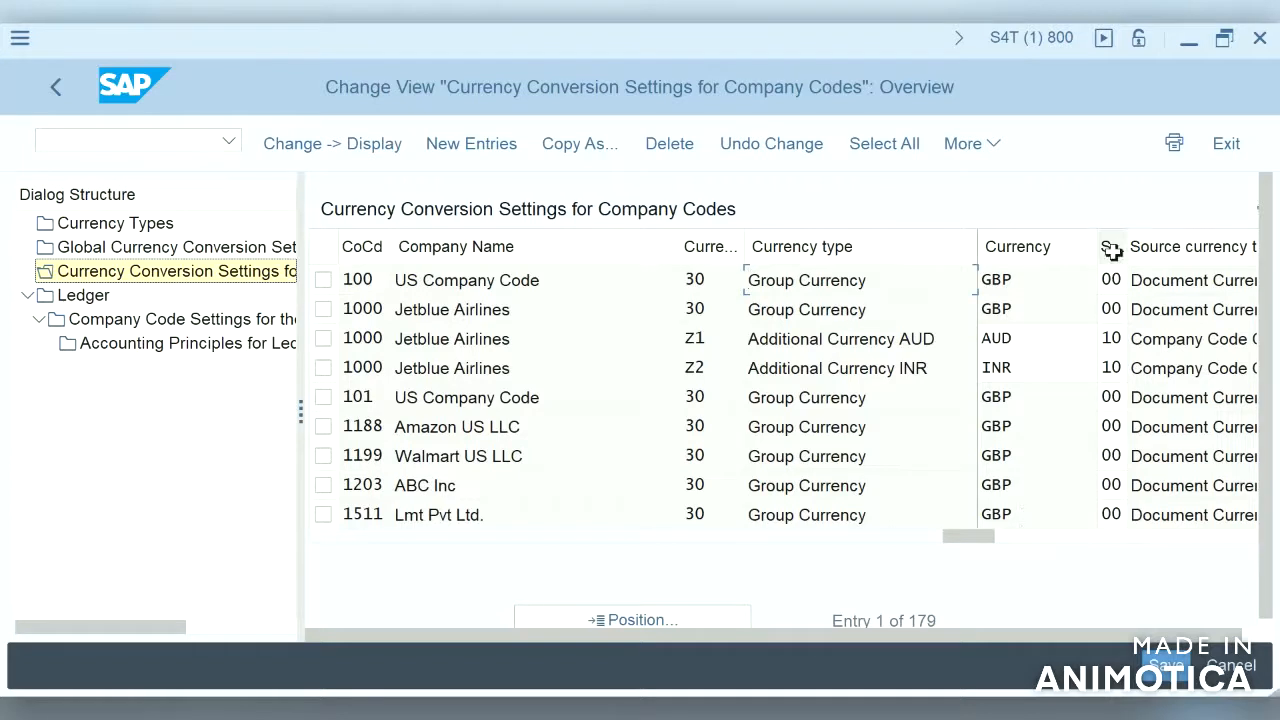
click(1152, 538)
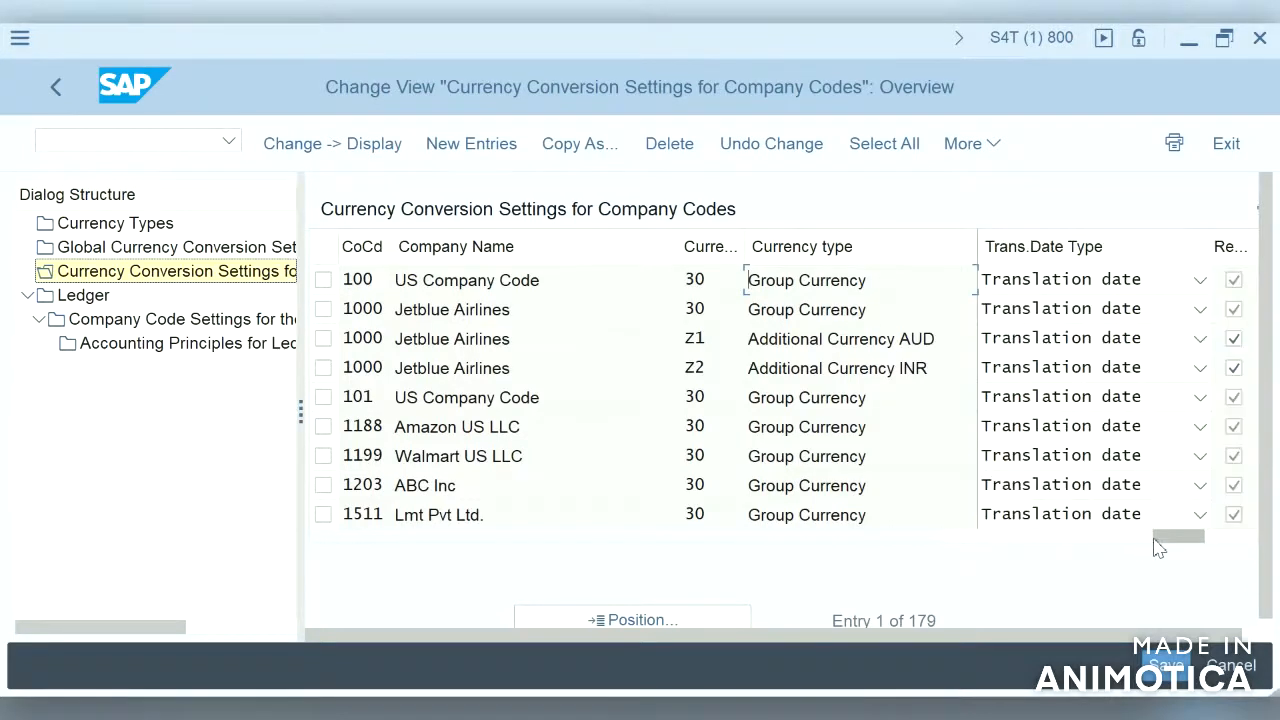
click(1246, 545)
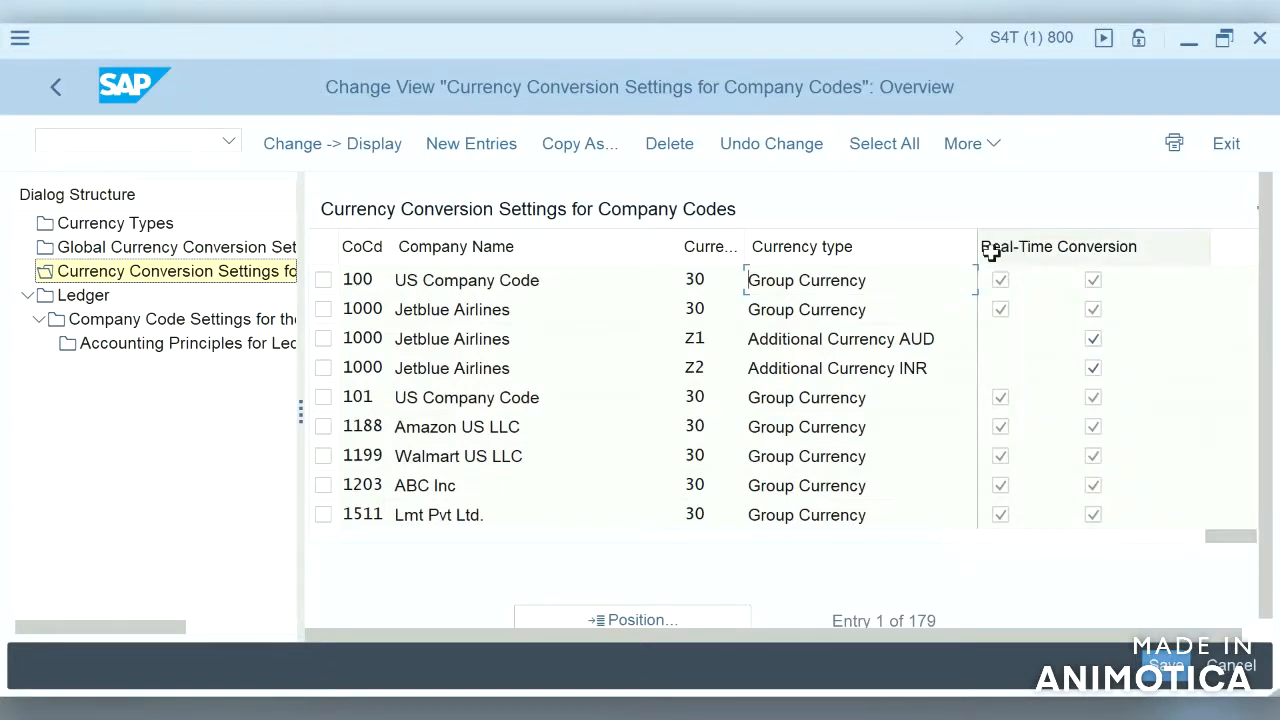
Step: Reopen Currency Conversion Settings for Company Codes and dismiss the consistency check messages
click(1022, 545)
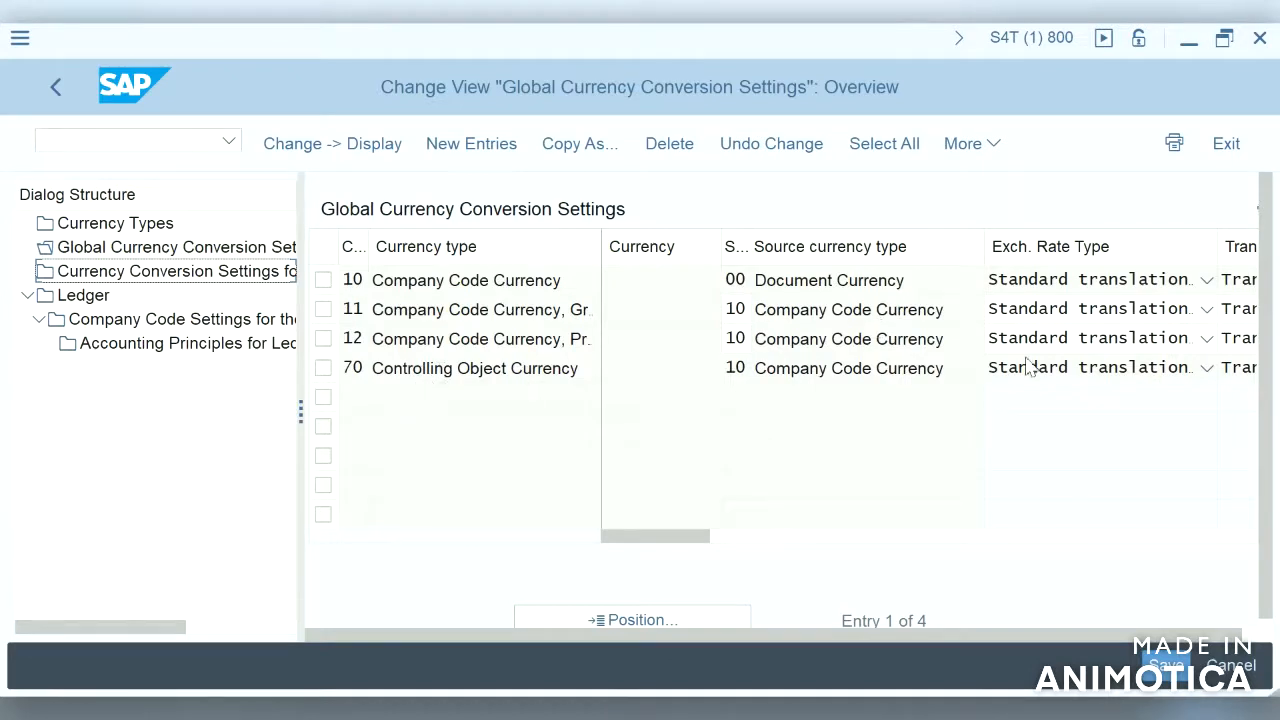
click(199, 280)
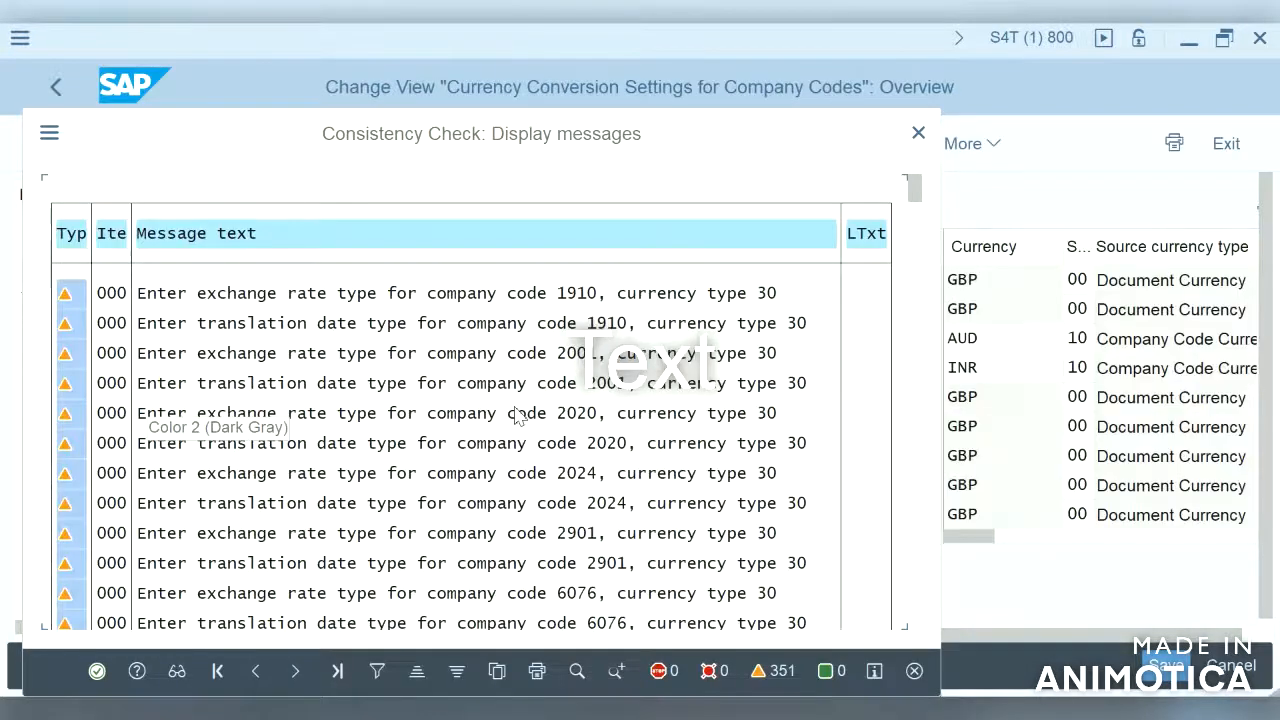
click(97, 671)
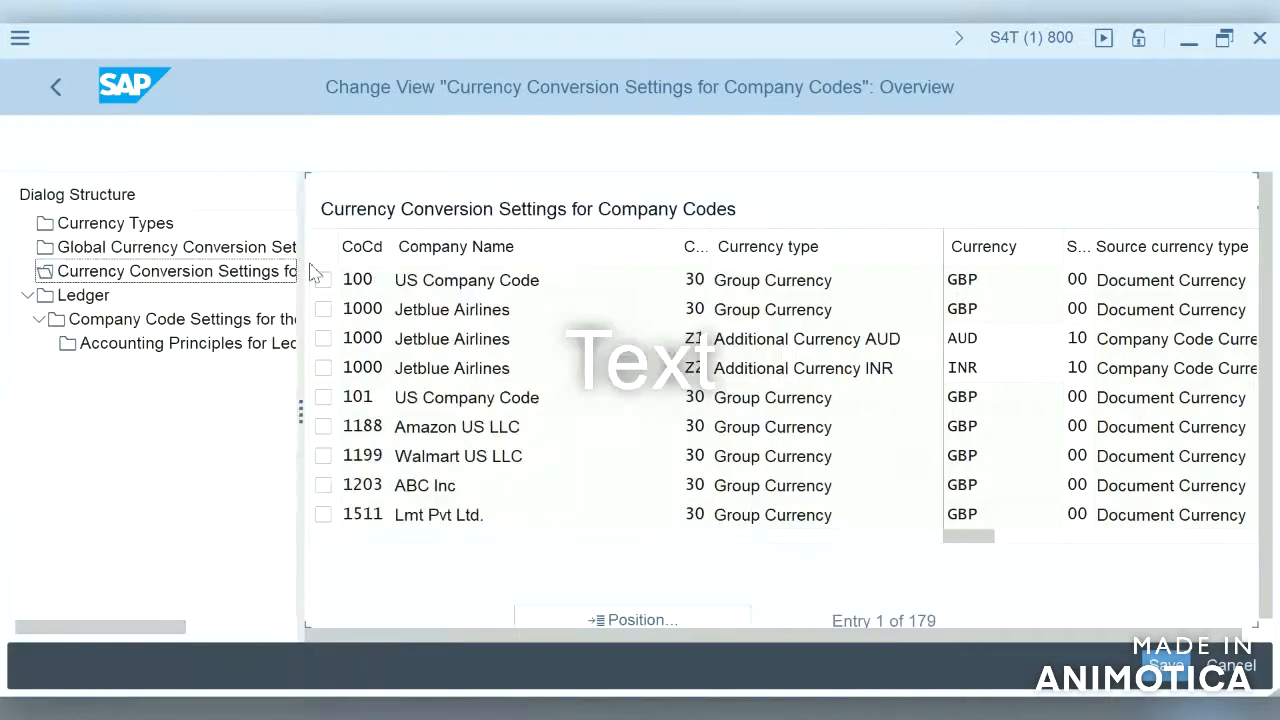
Step: Add a new currency conversion entry for company code S4HA with currency type 30 and currency INR
click(476, 148)
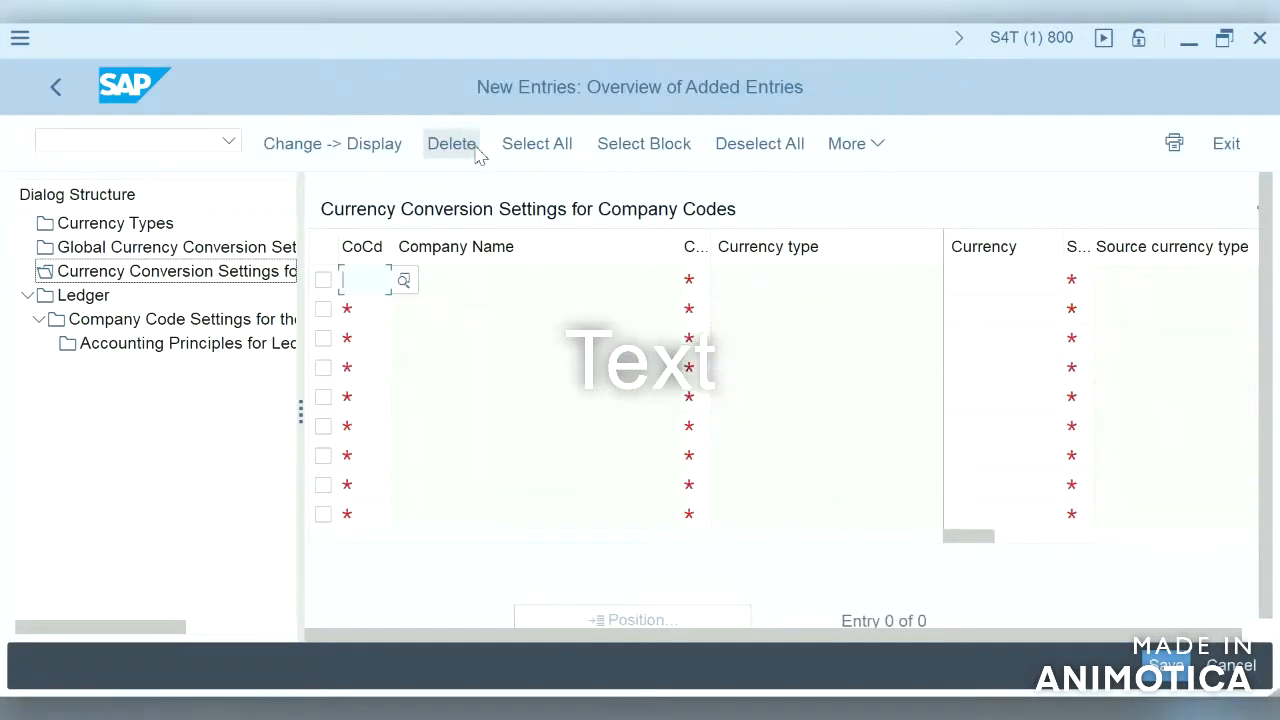
click(380, 284)
text(s4)
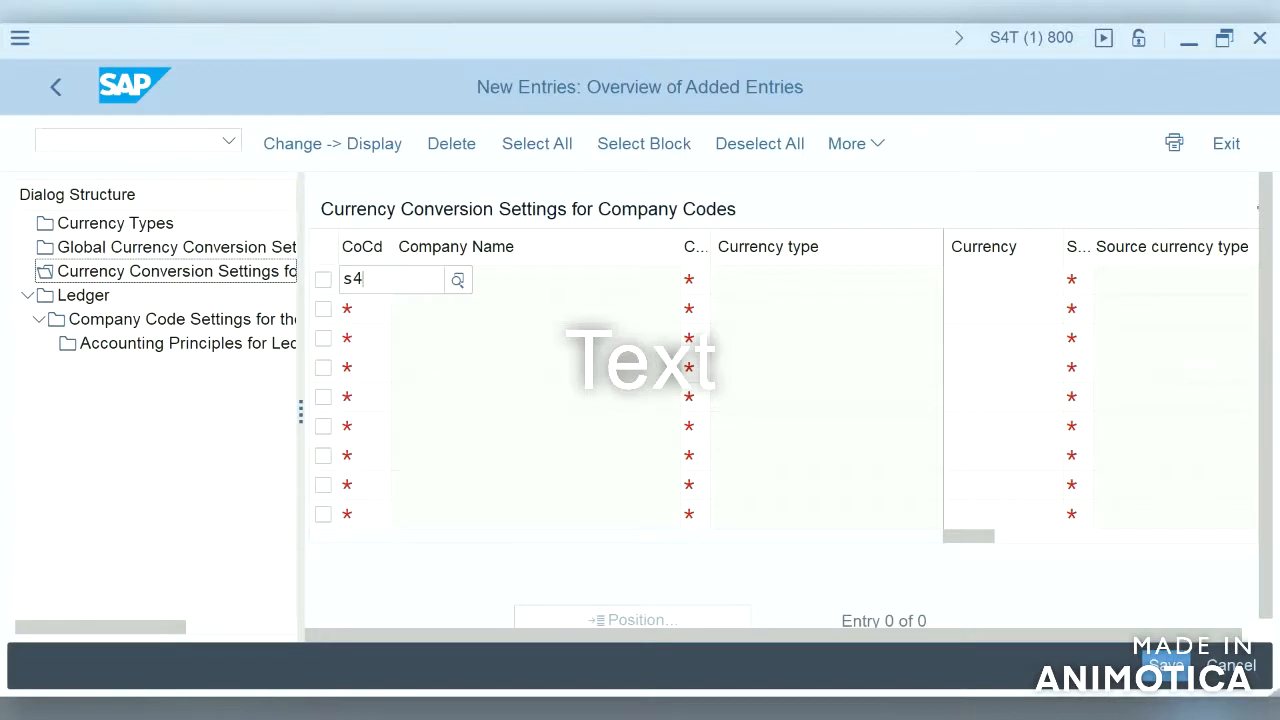
text(ha)
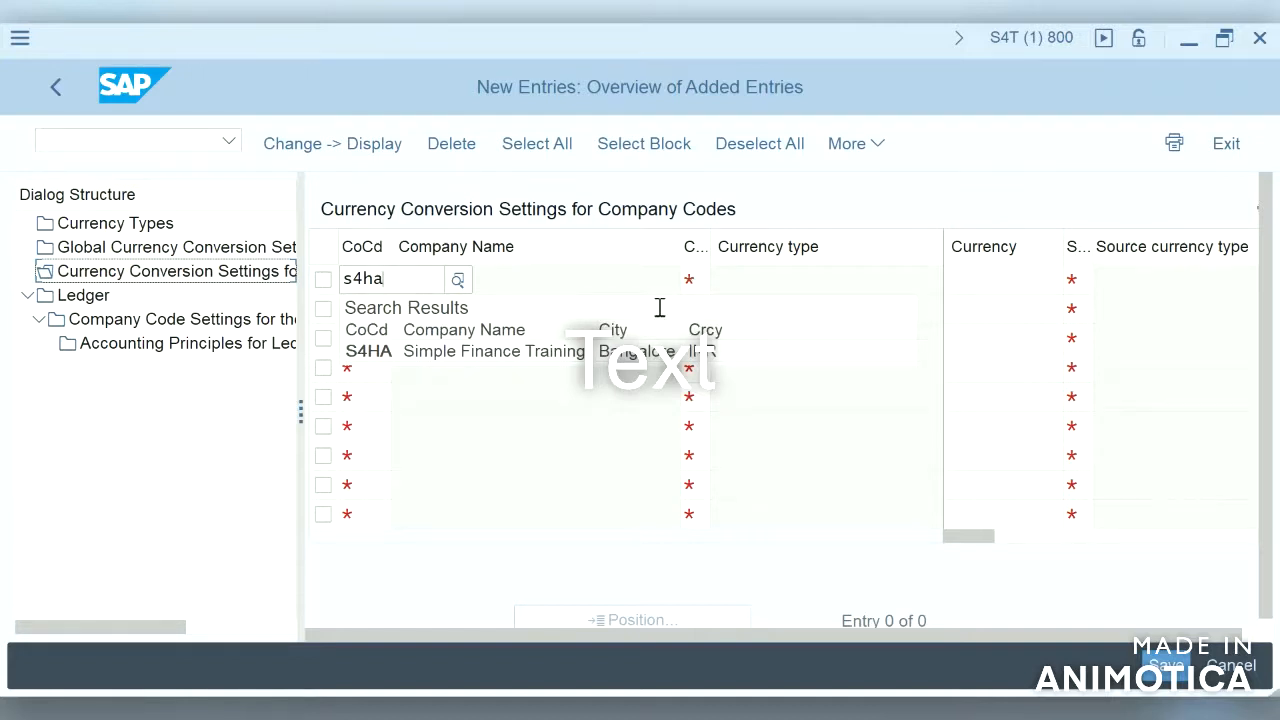
click(626, 352)
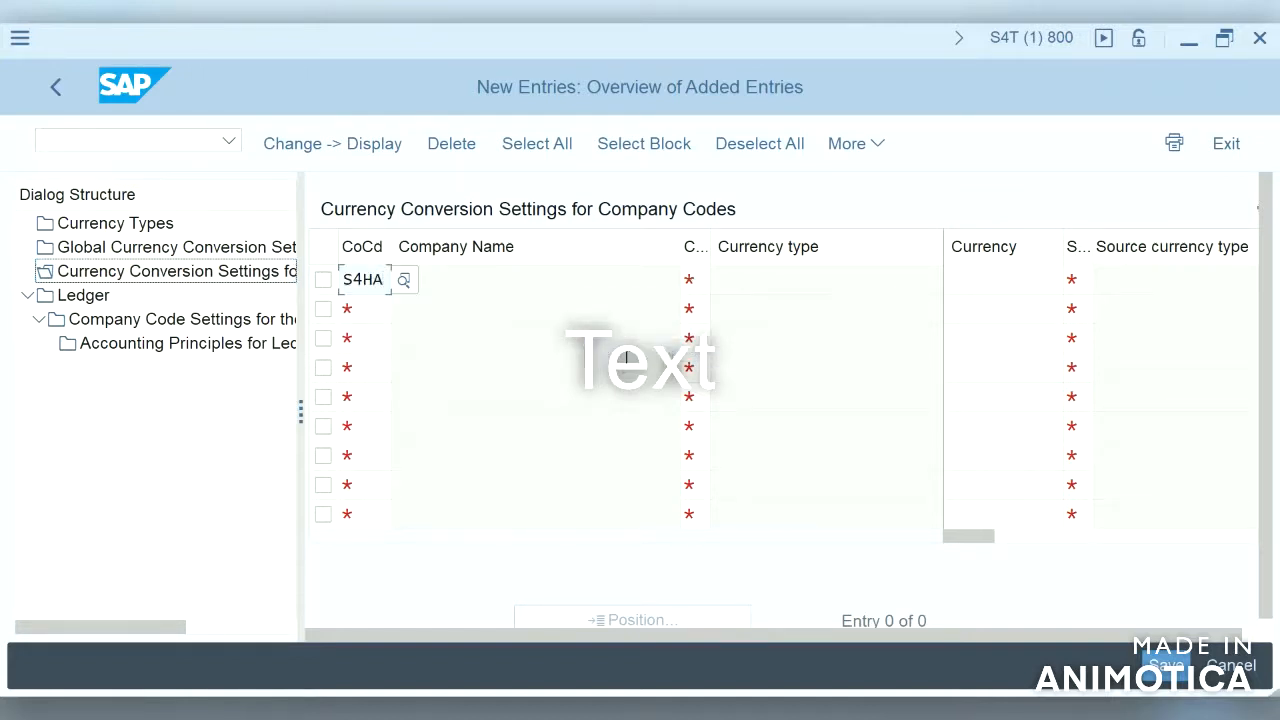
click(774, 280)
click(699, 284)
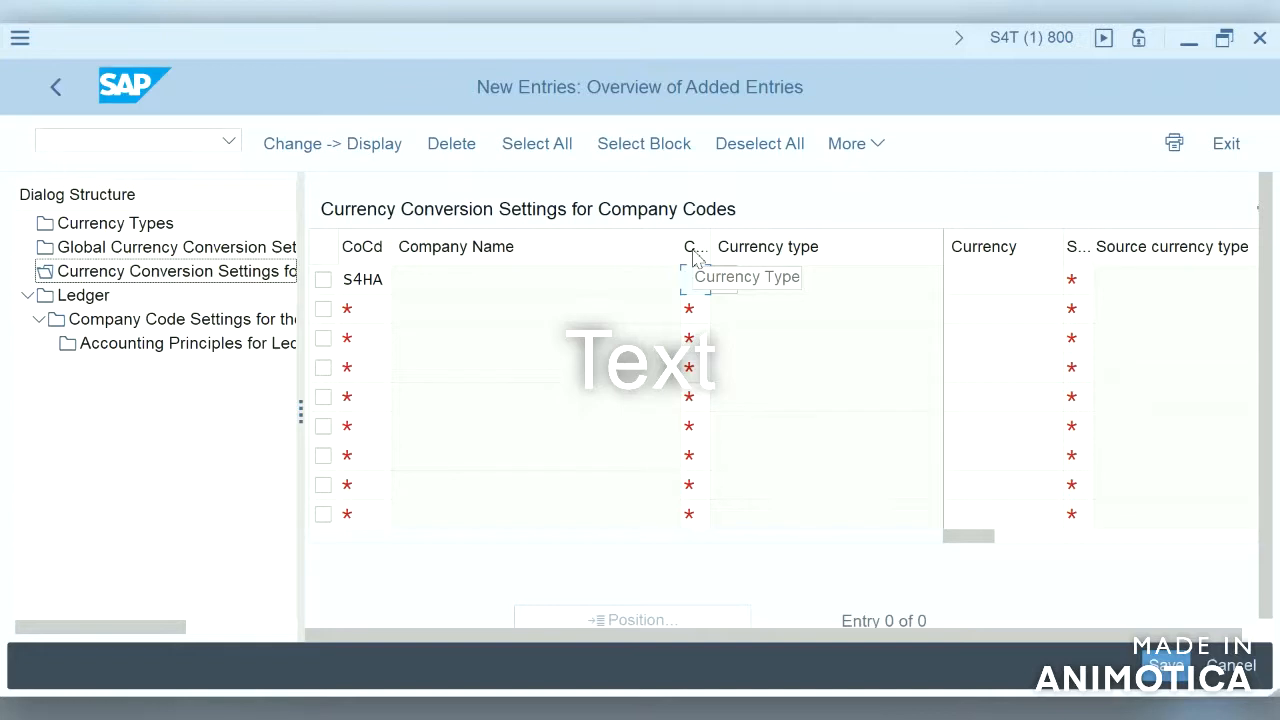
text(30)
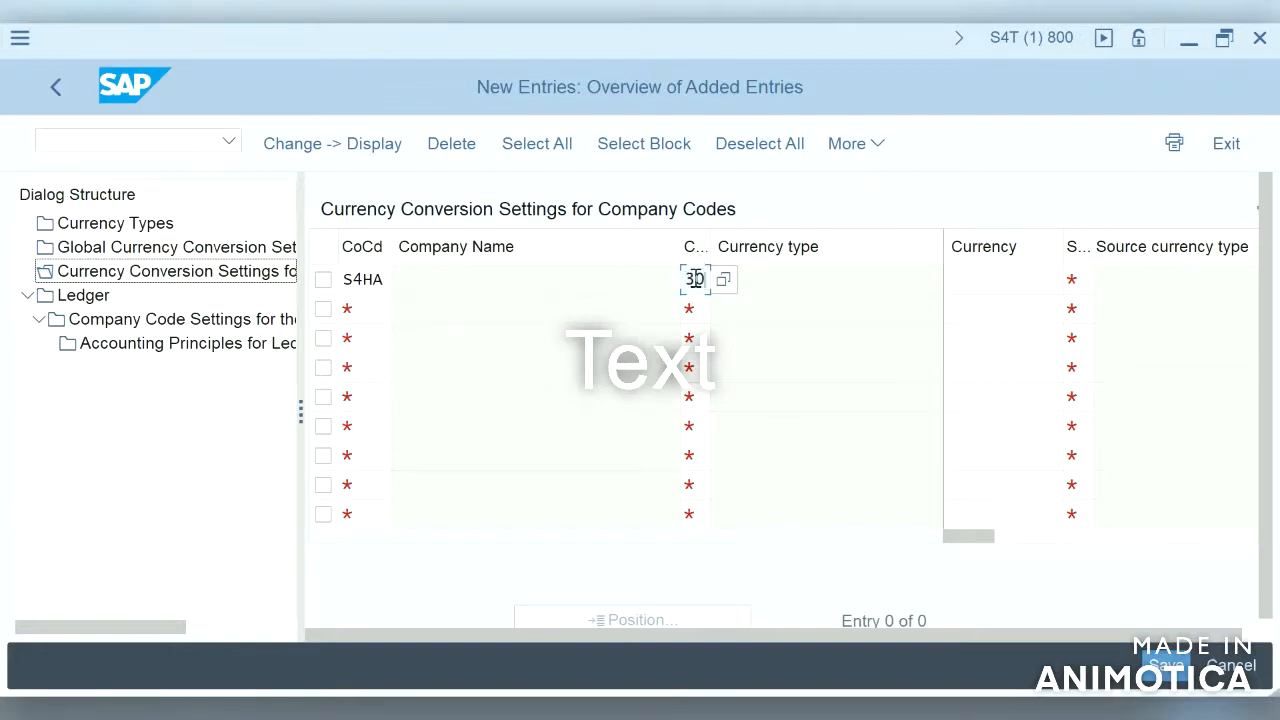
click(991, 287)
text(INR)
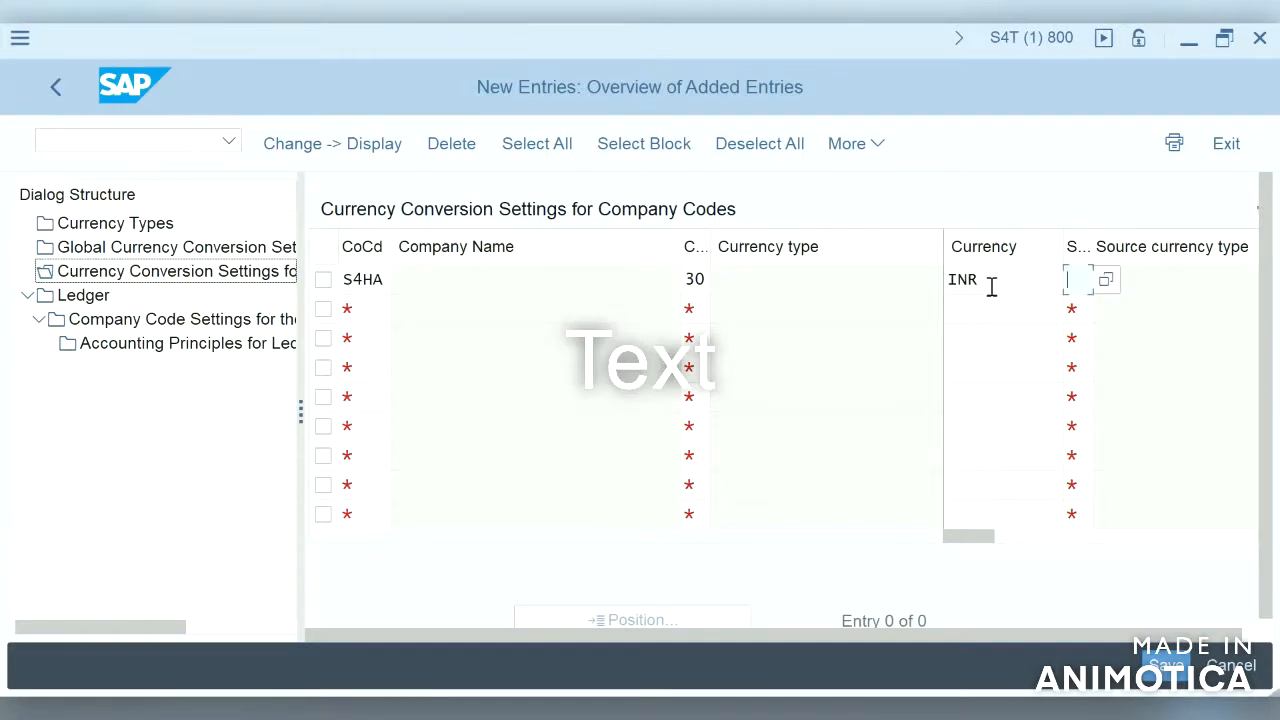
Step: Set the exchange rate type of the S4HA entry to M, Standard translation at average rate
click(1218, 539)
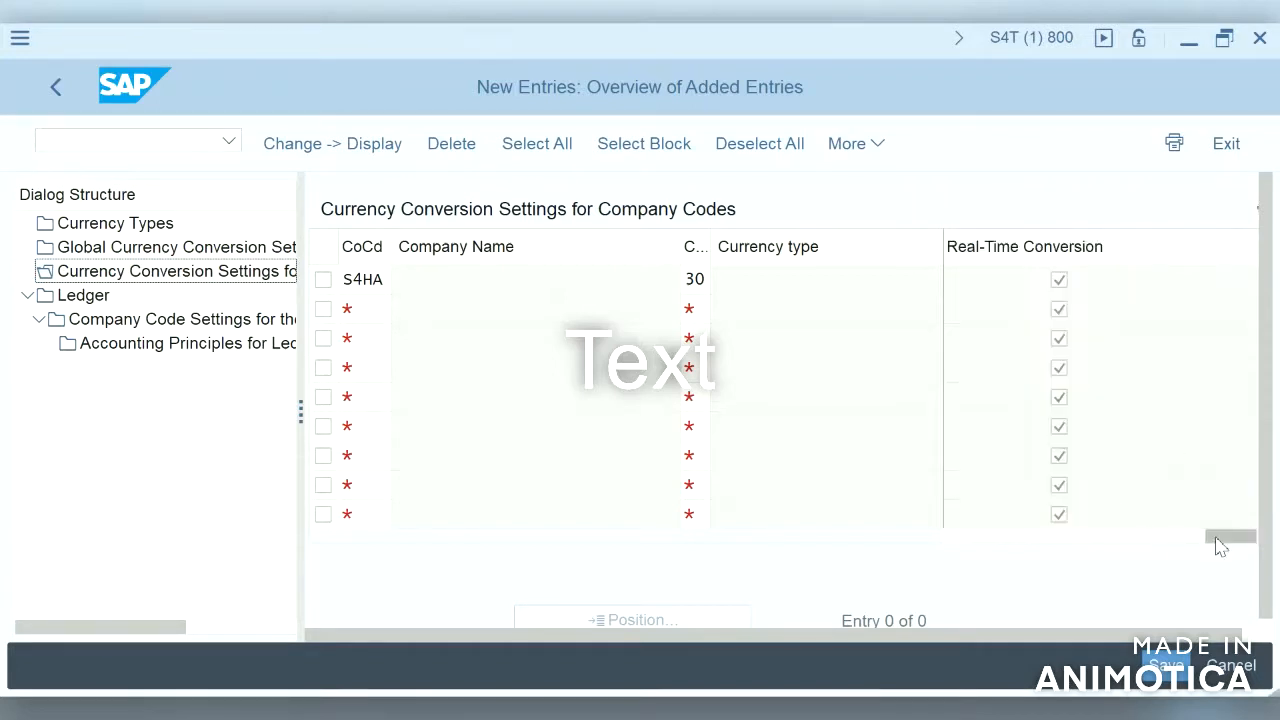
click(964, 539)
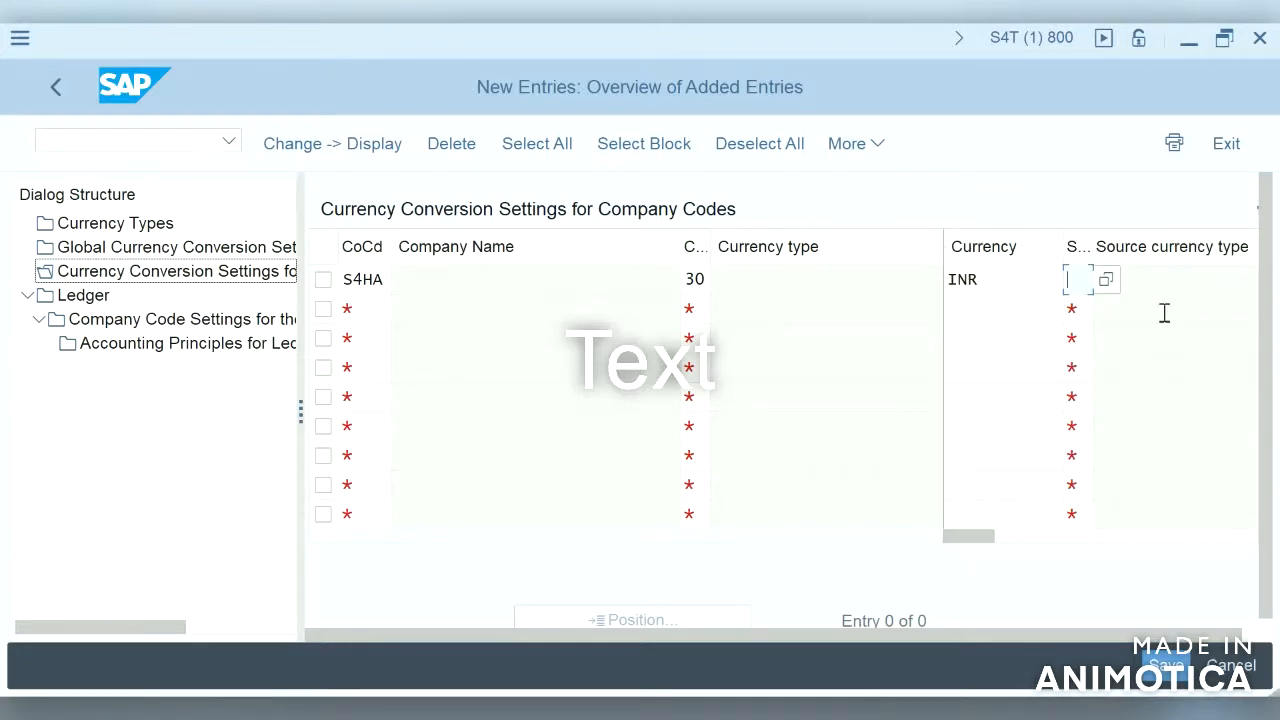
click(1222, 541)
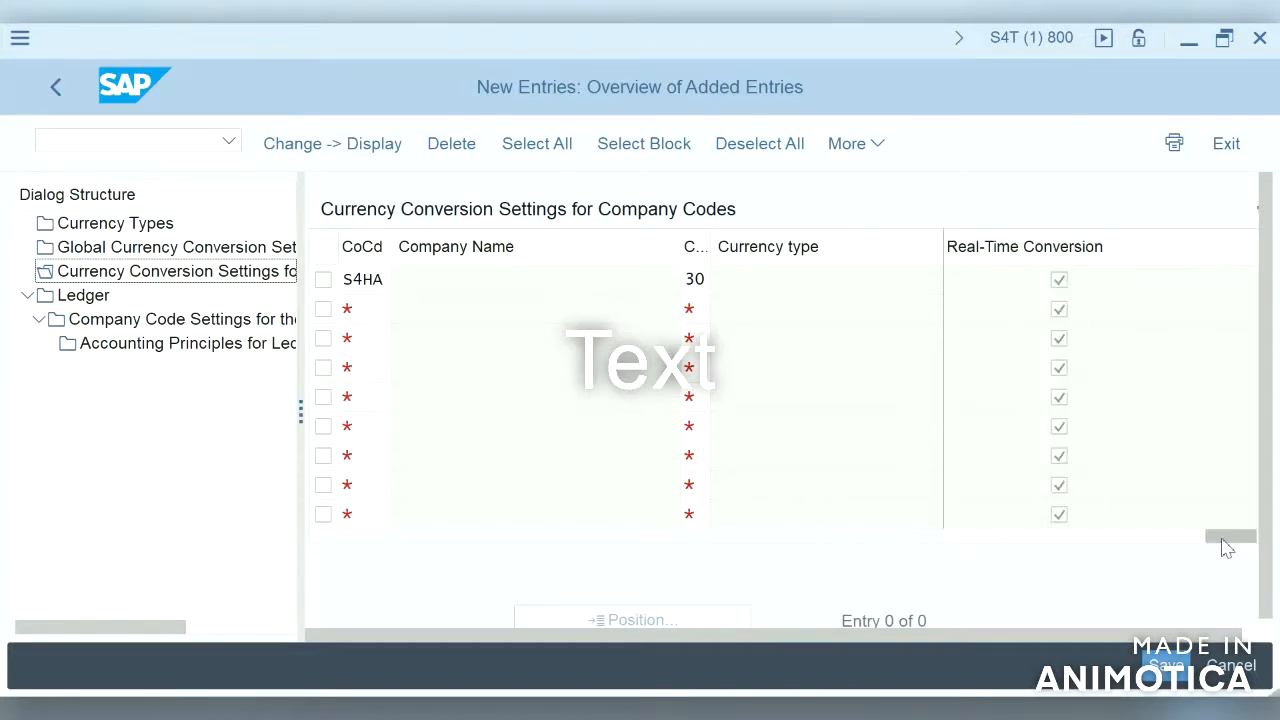
click(1048, 538)
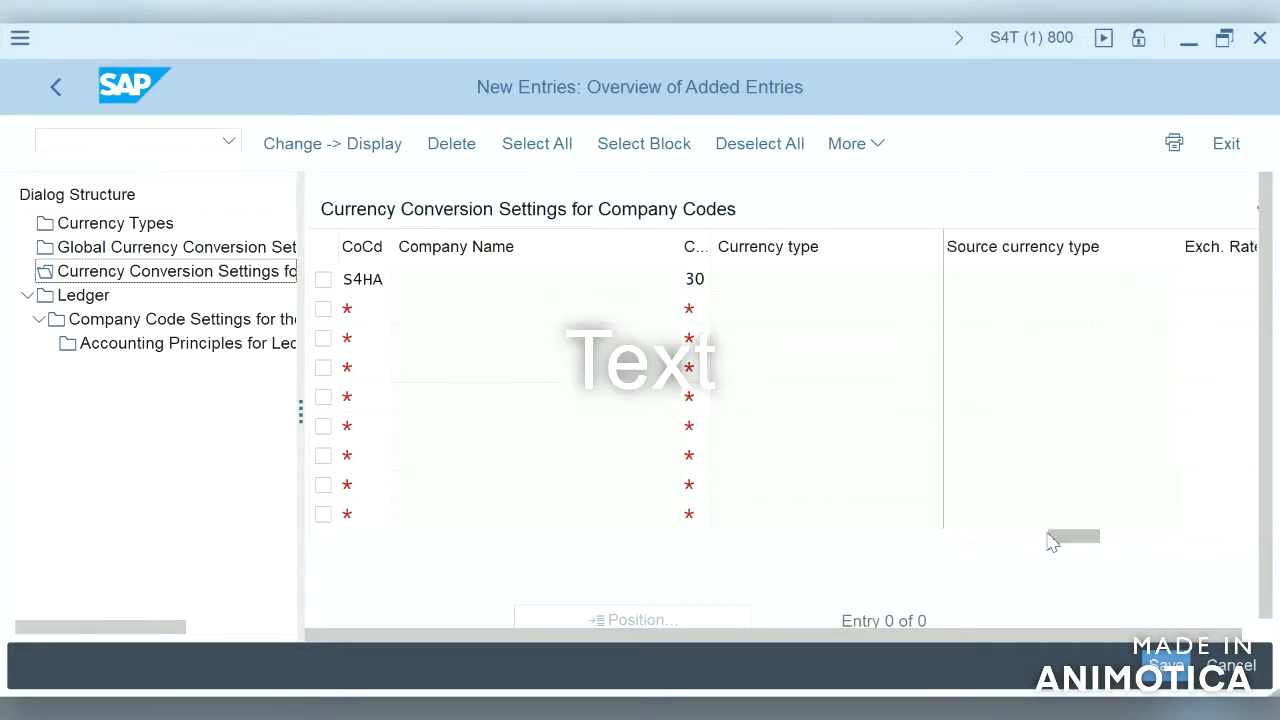
click(1205, 290)
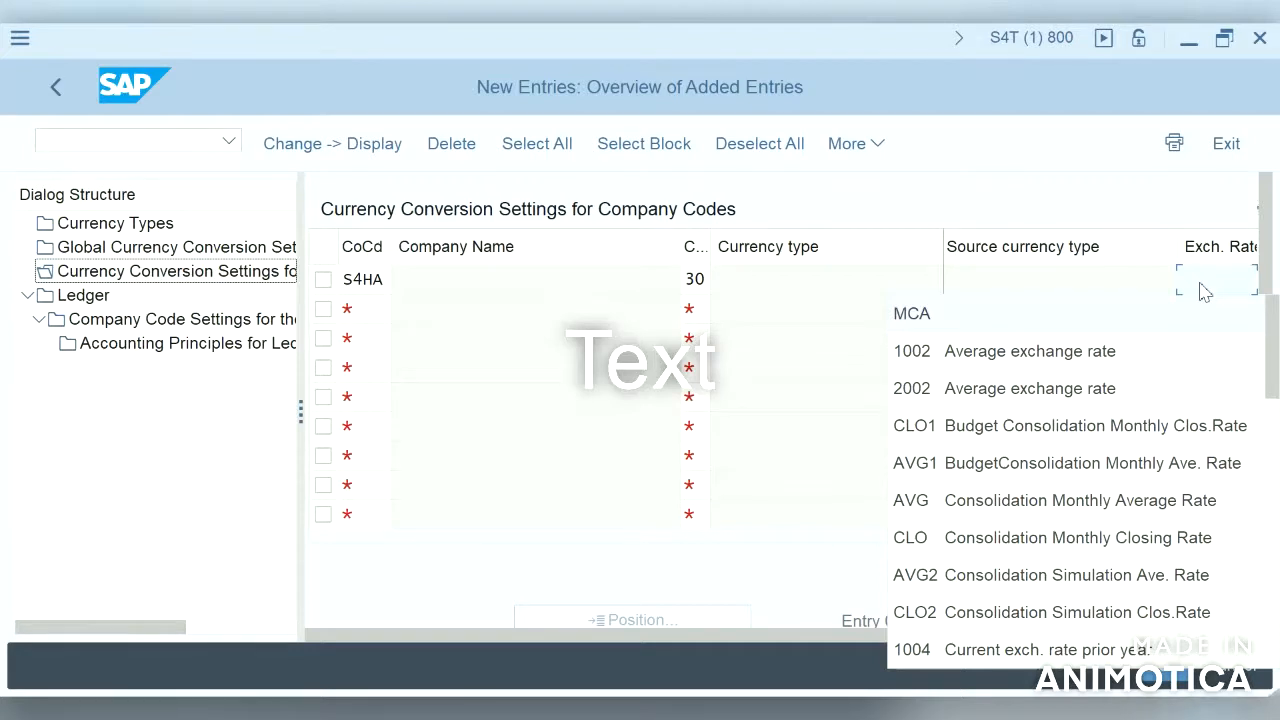
click(1272, 458)
click(1272, 525)
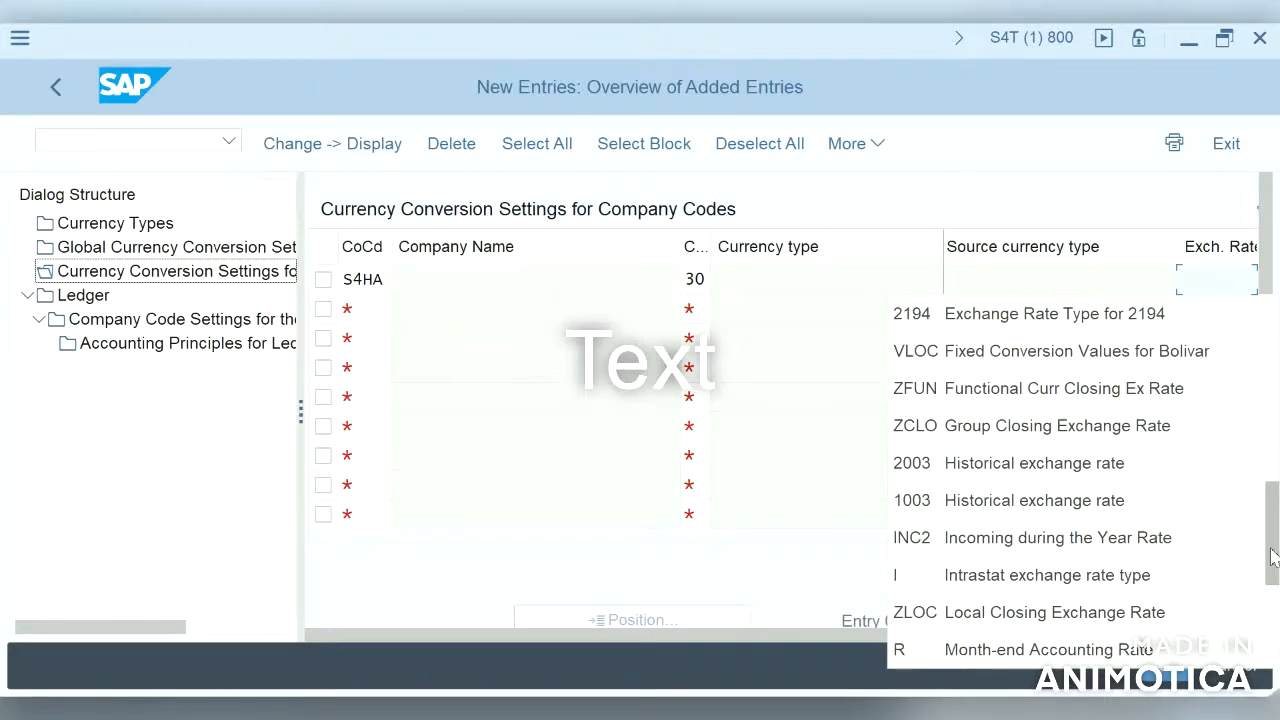
click(1272, 622)
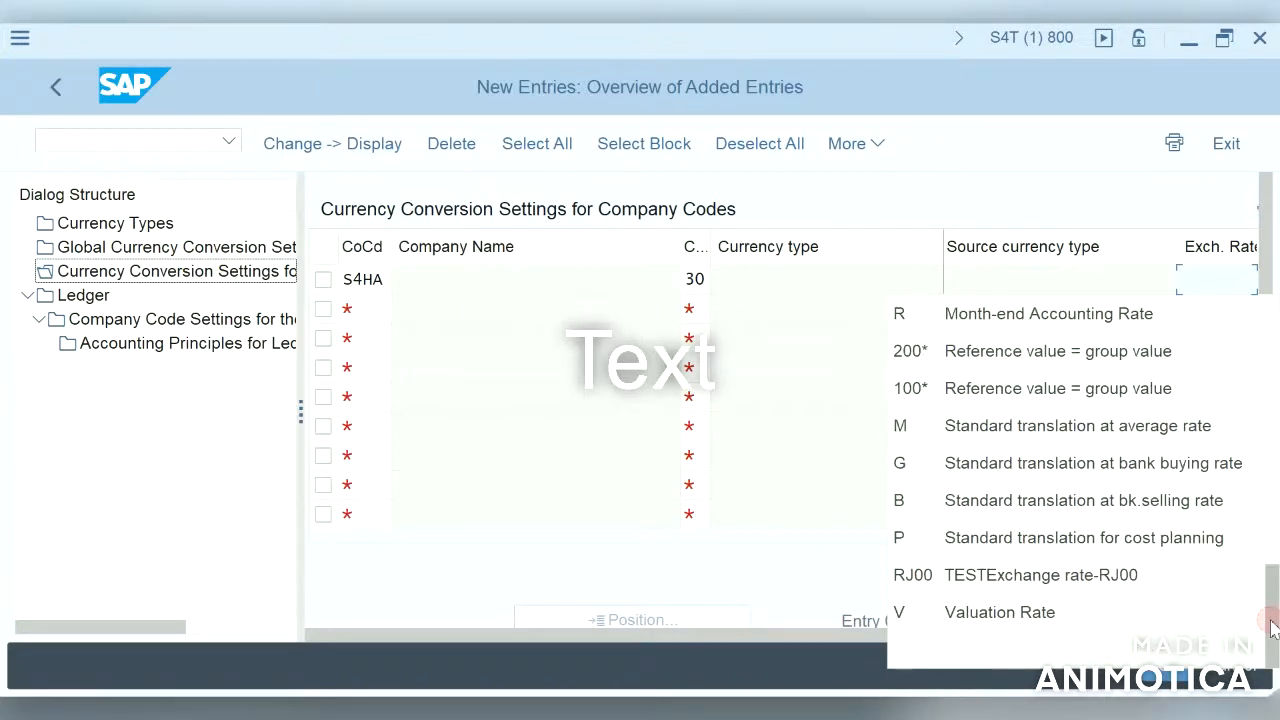
click(1158, 433)
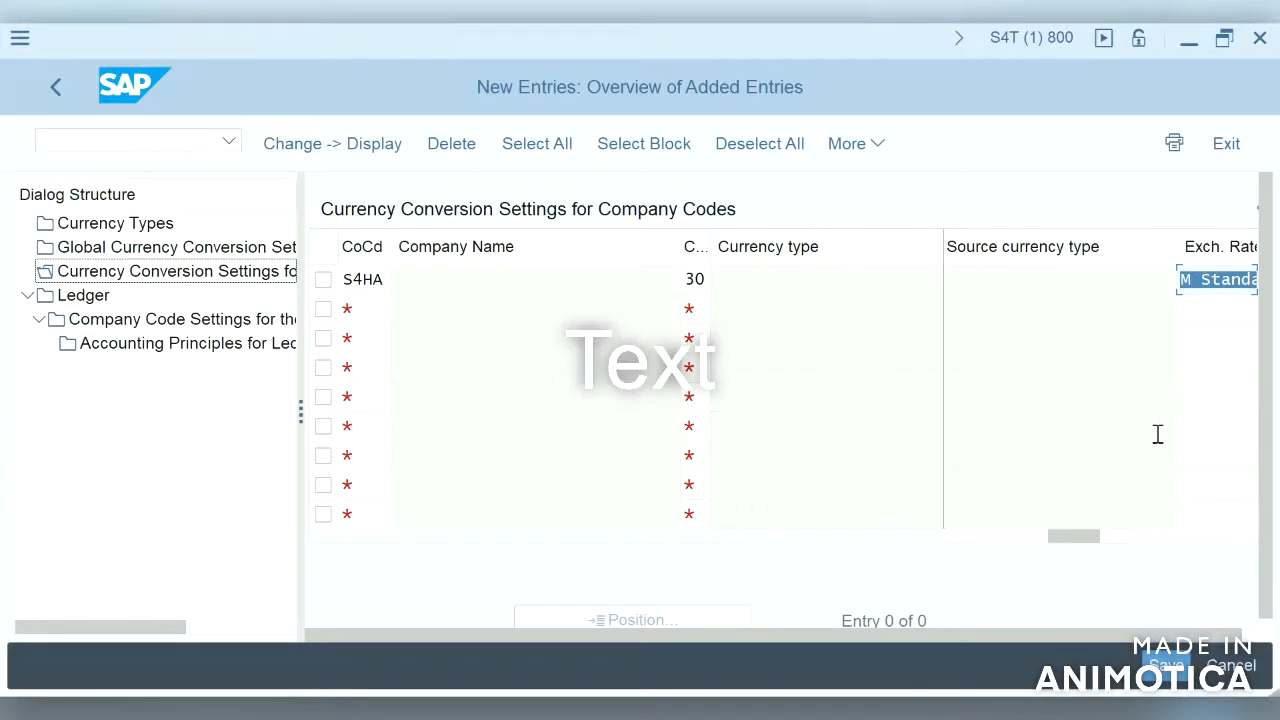
Step: Set the translation date type of the S4HA entry to Translation date
click(1258, 643)
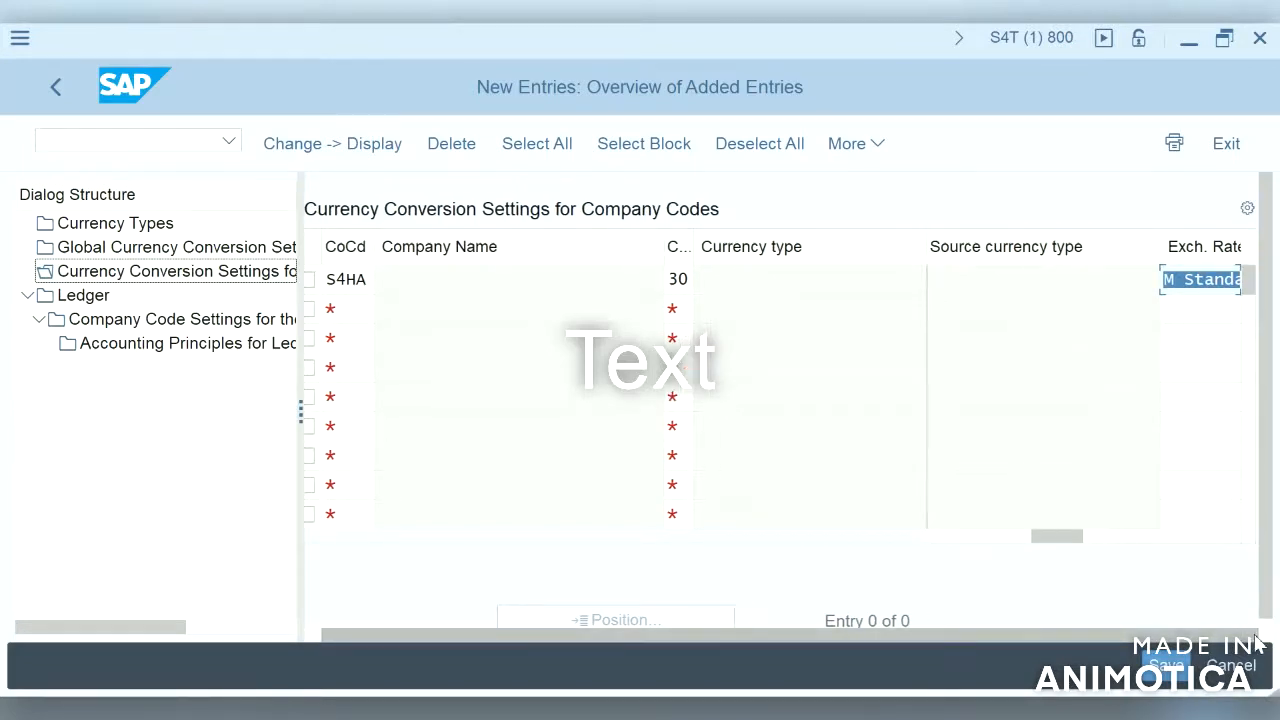
click(1230, 540)
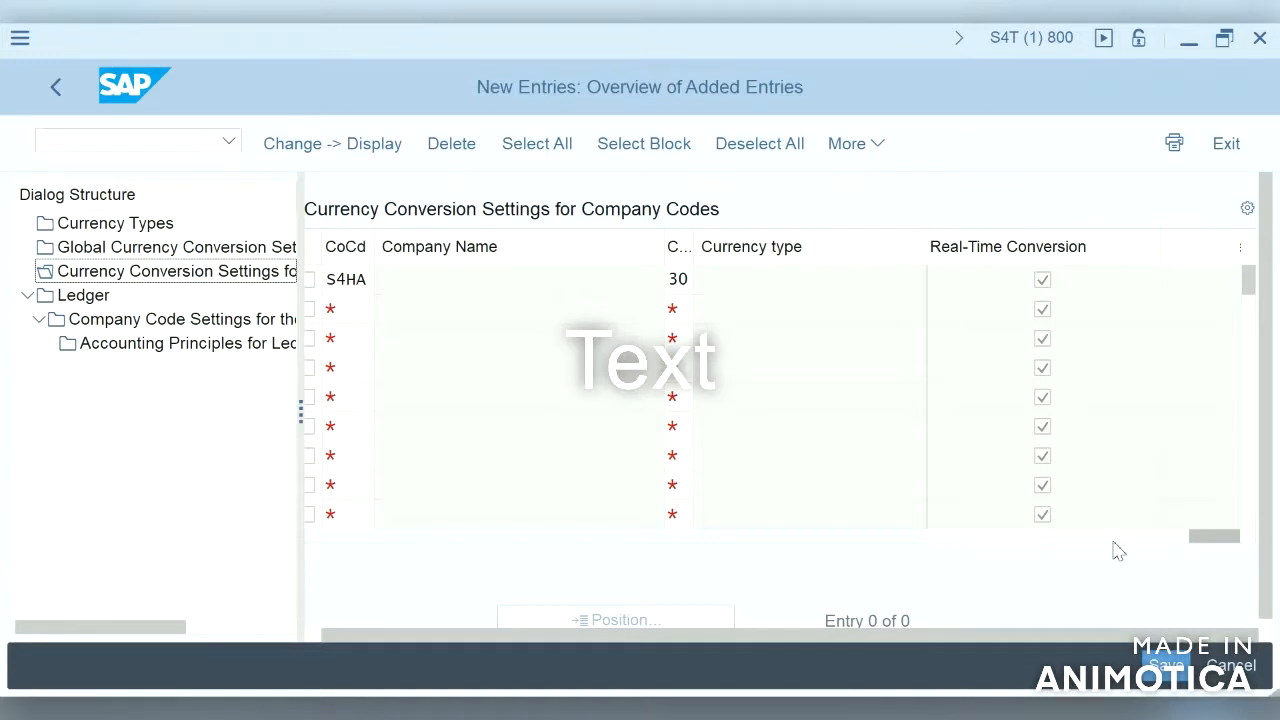
click(1012, 548)
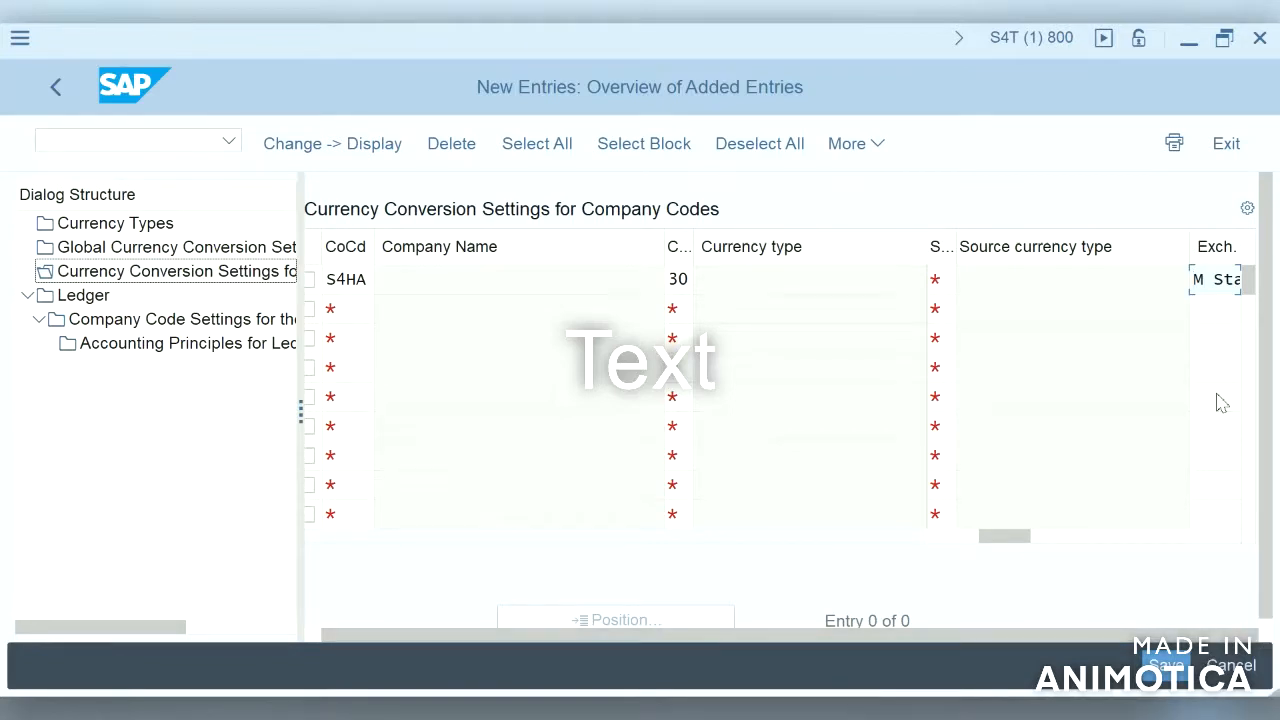
click(1209, 307)
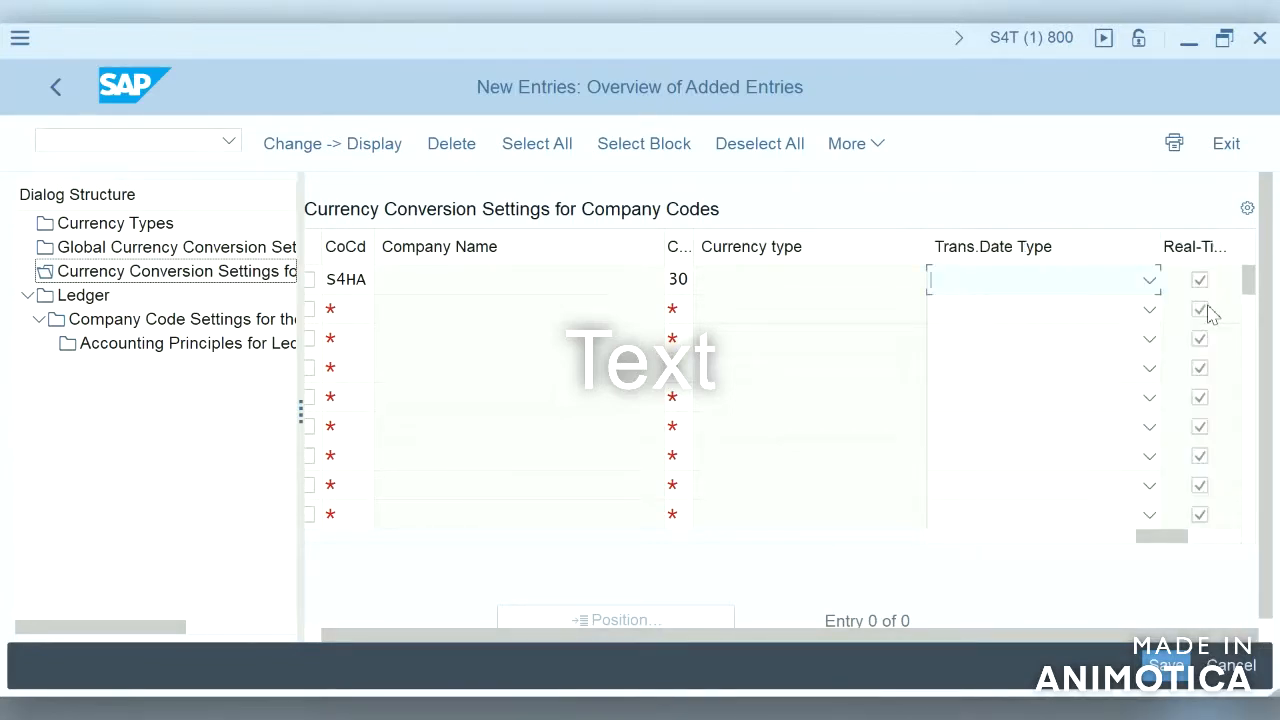
click(1150, 281)
click(1088, 388)
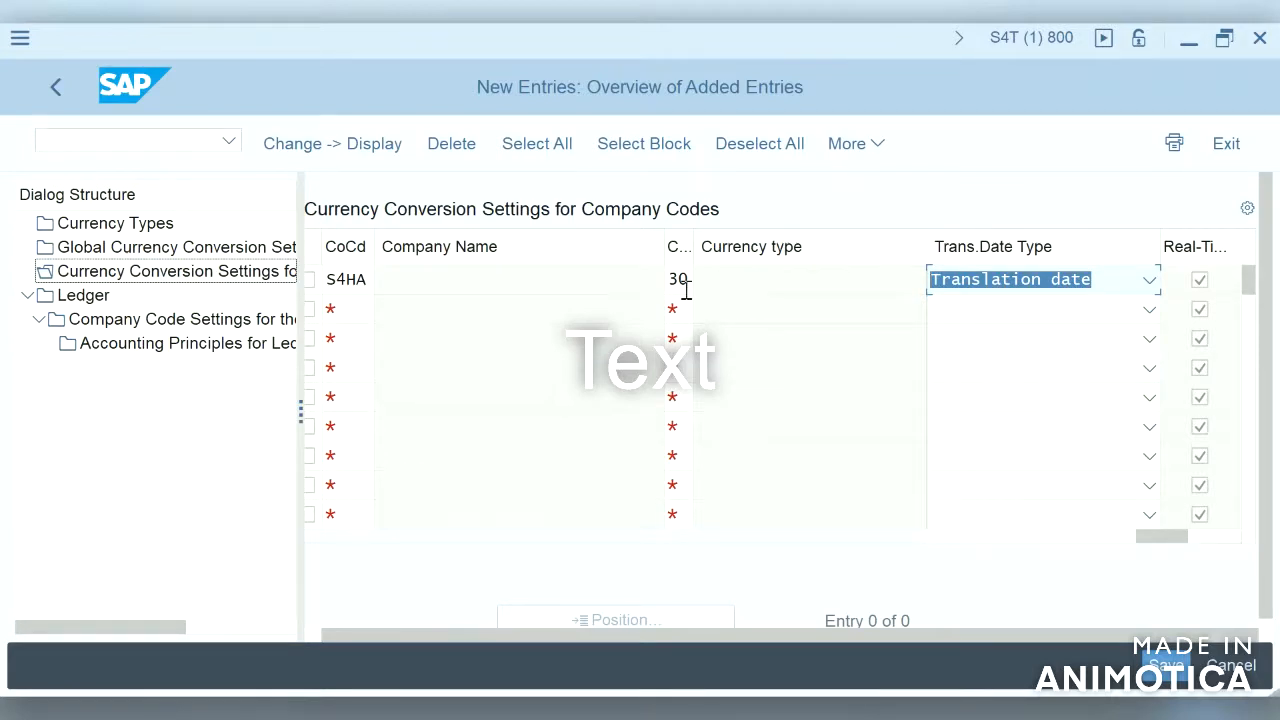
Step: Open Company Code Settings for the Ledger and assign currency type 11 to Freely Defined Currency 1
click(169, 330)
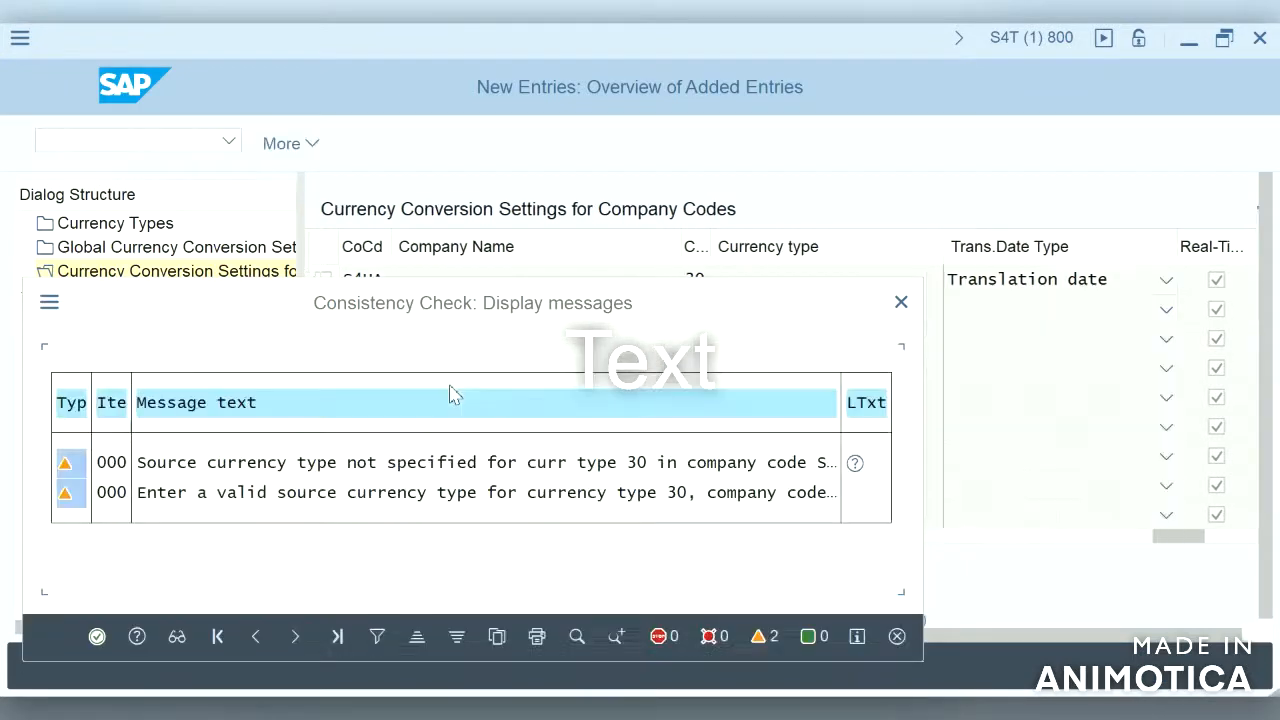
click(95, 641)
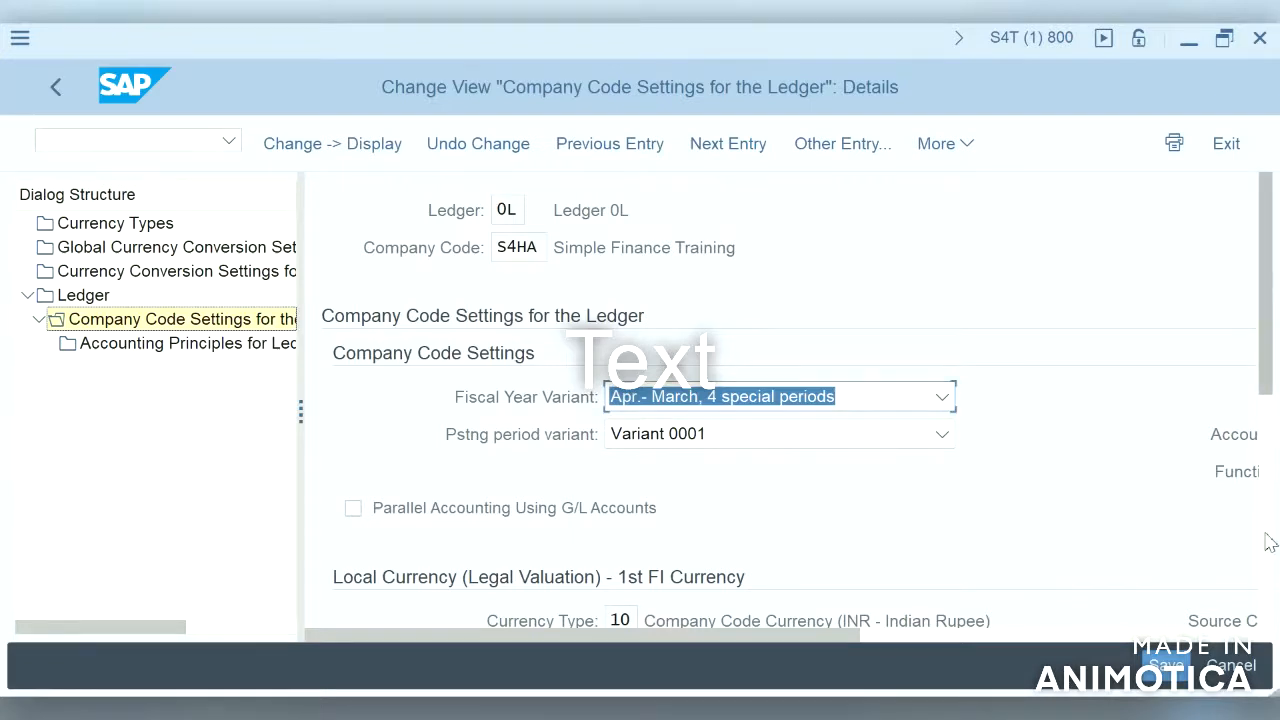
scroll(1266, 537, down, 5)
click(625, 395)
click(656, 393)
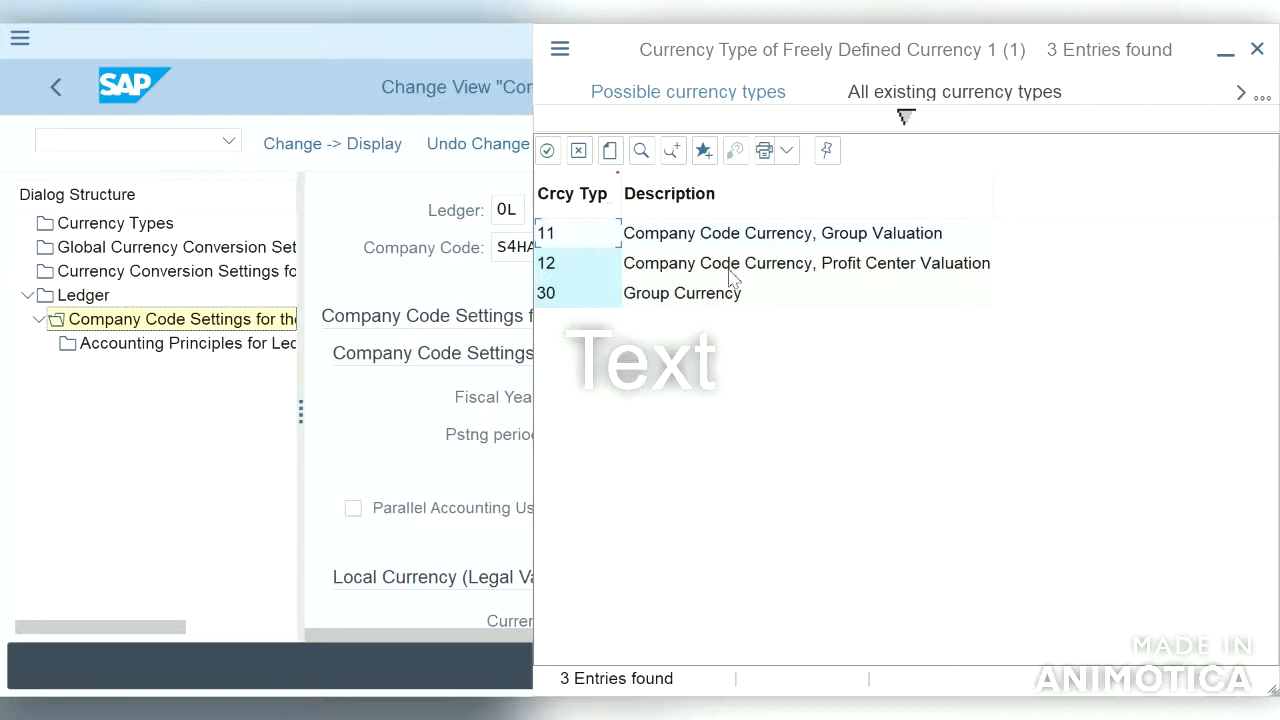
click(547, 150)
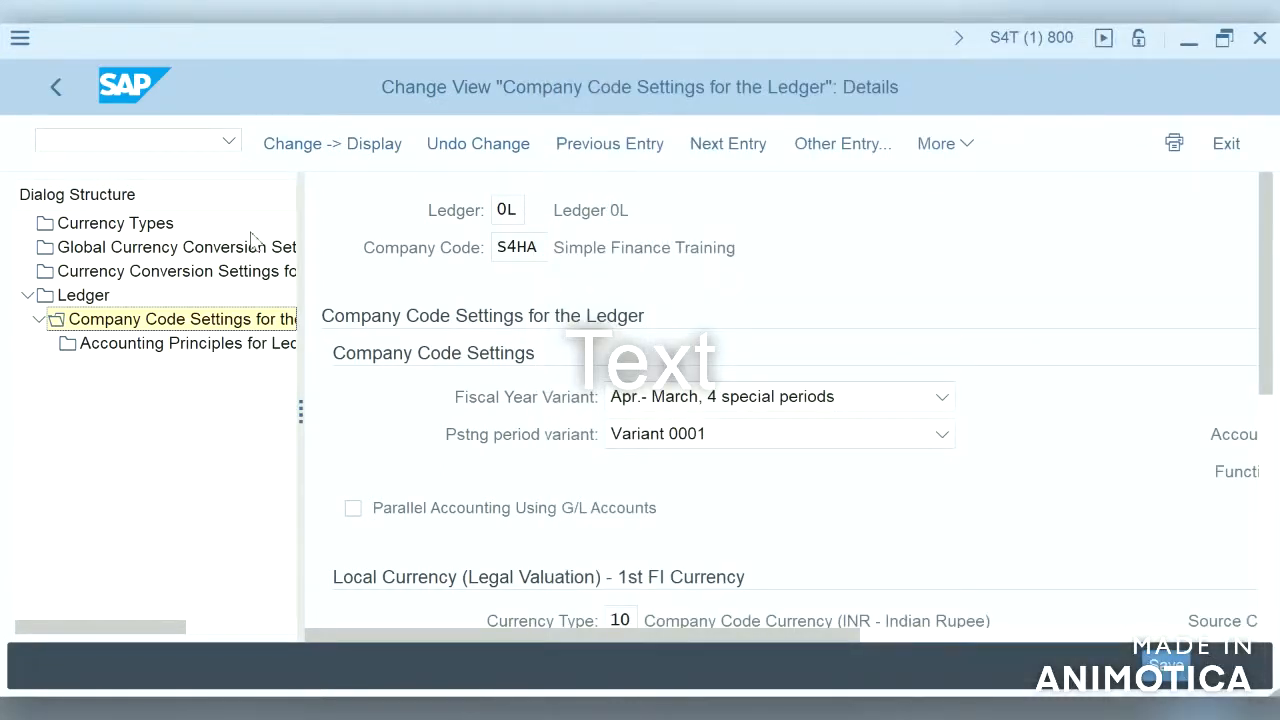
Step: Return to Currency Conversion Settings for Company Codes and save the entries under the existing customizing request
click(192, 271)
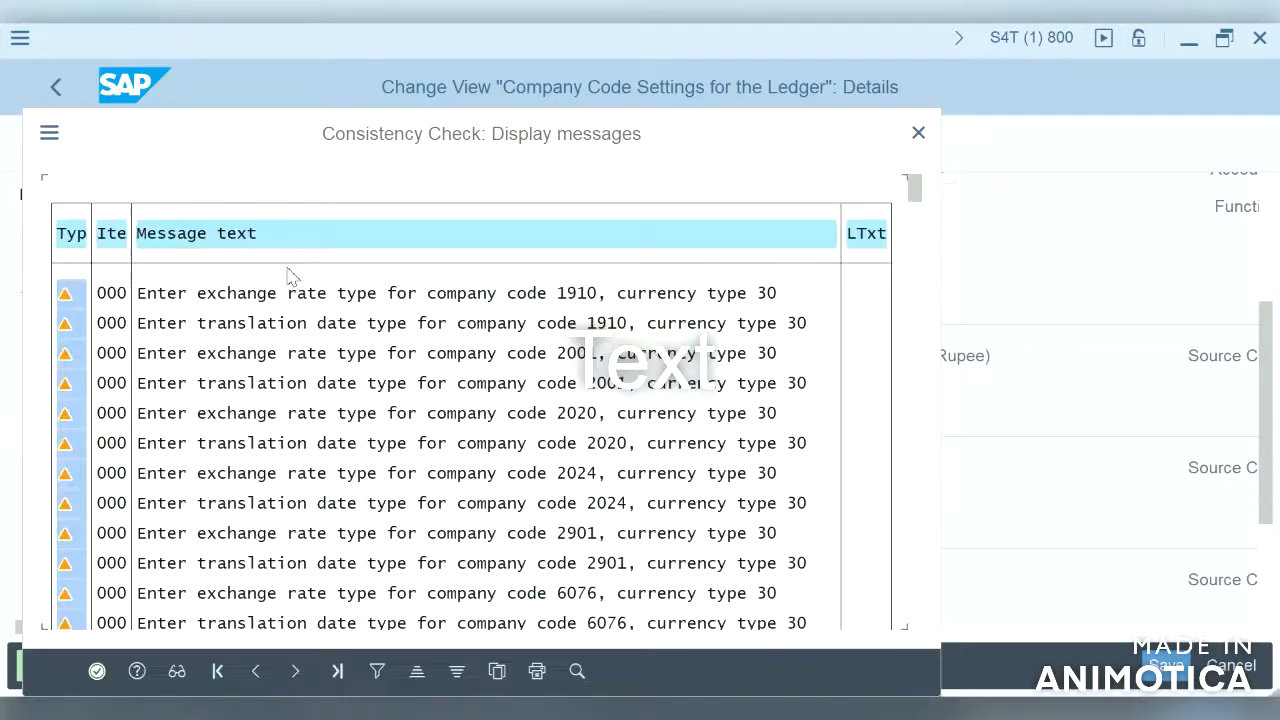
click(97, 672)
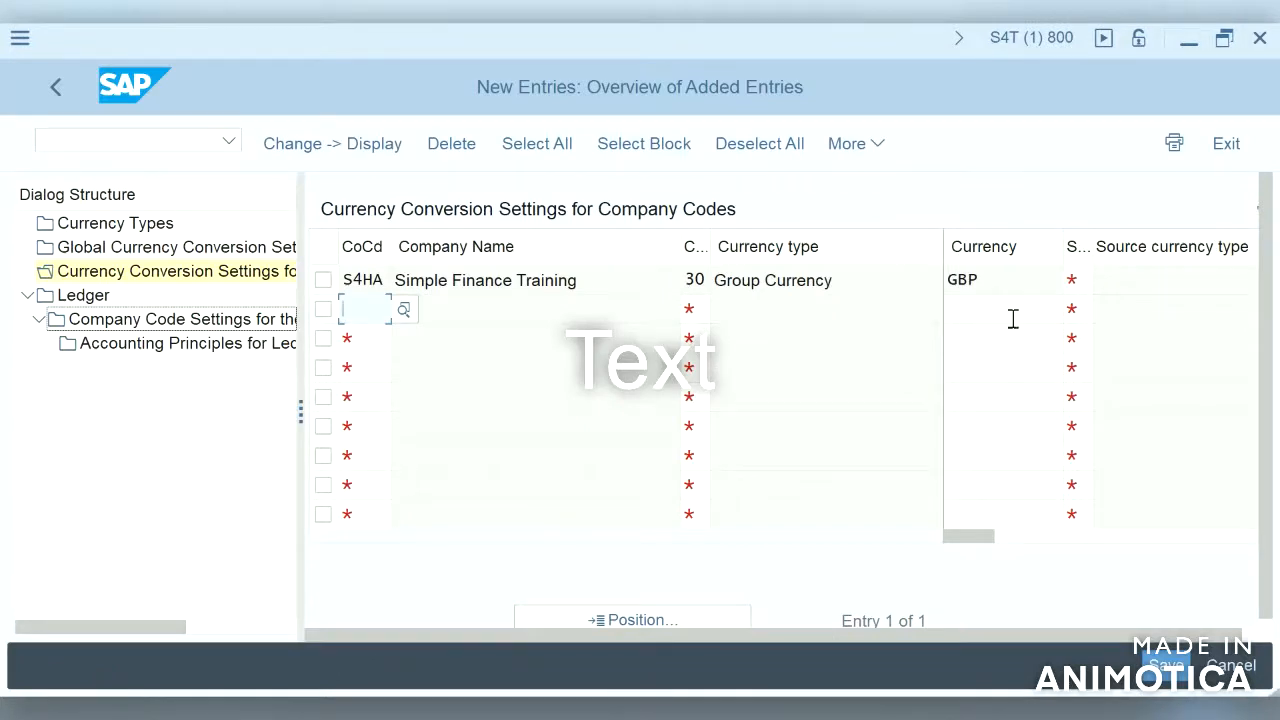
click(1014, 282)
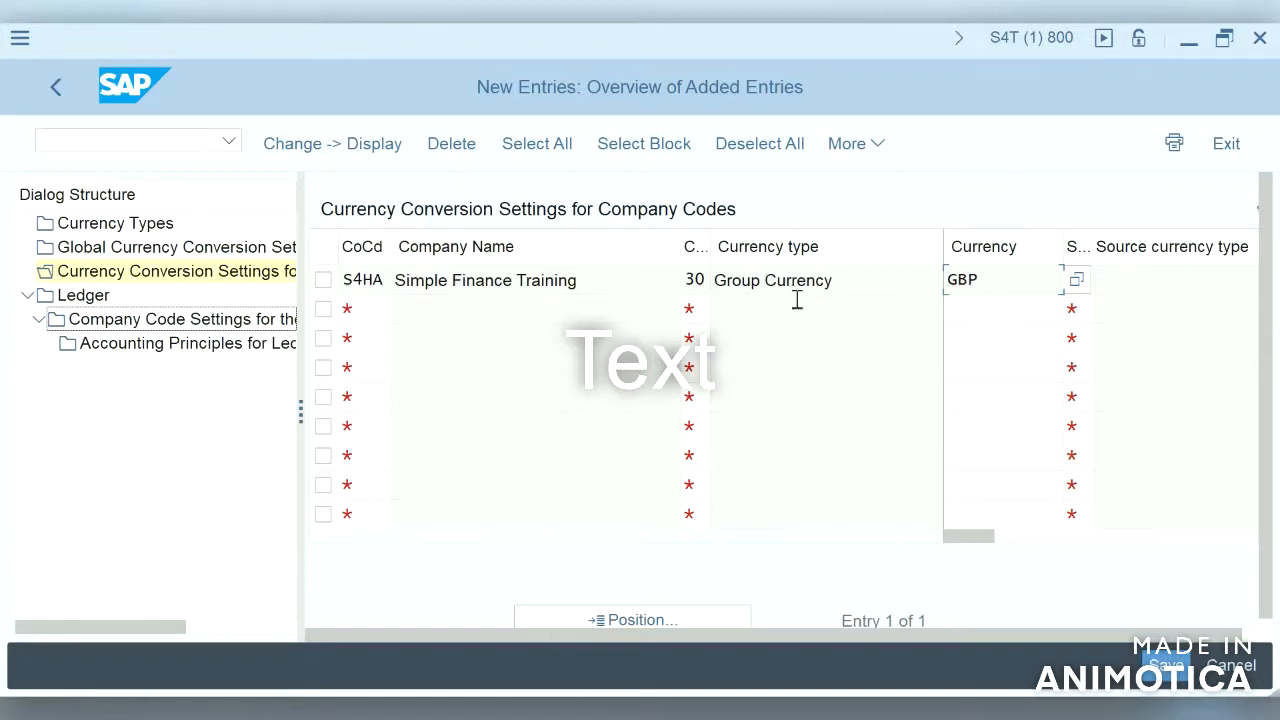
click(1166, 665)
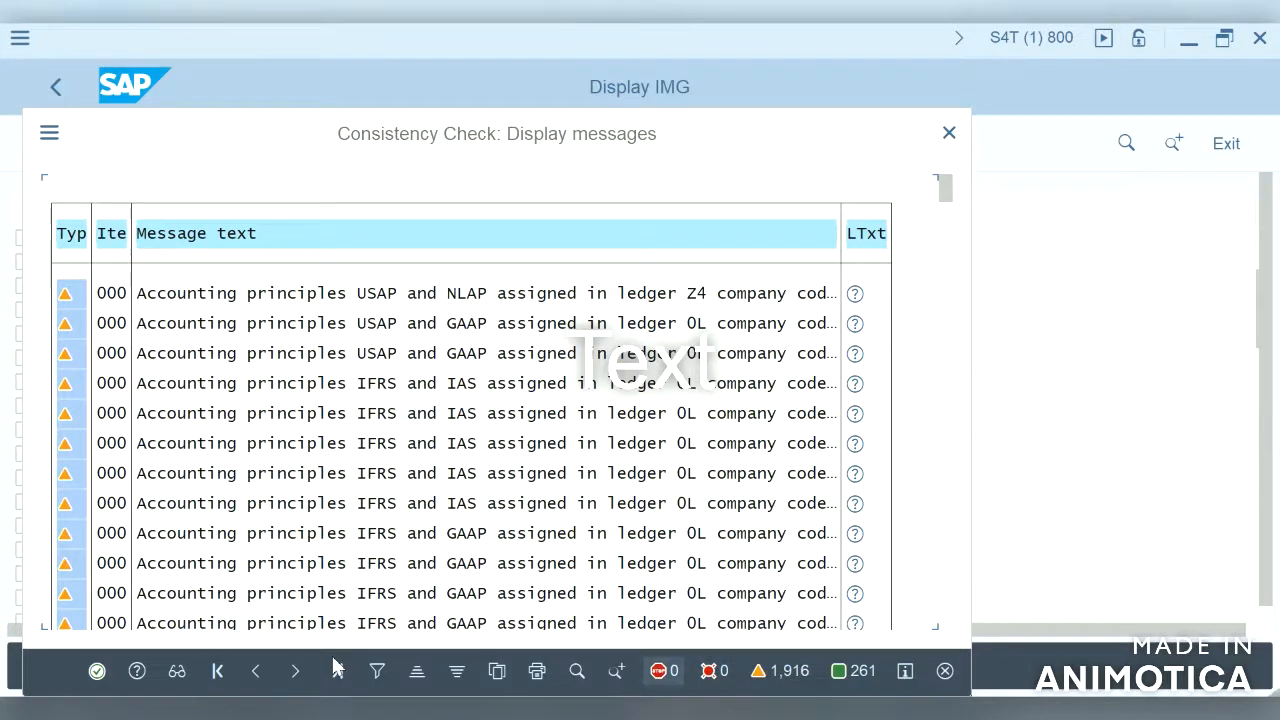
click(97, 673)
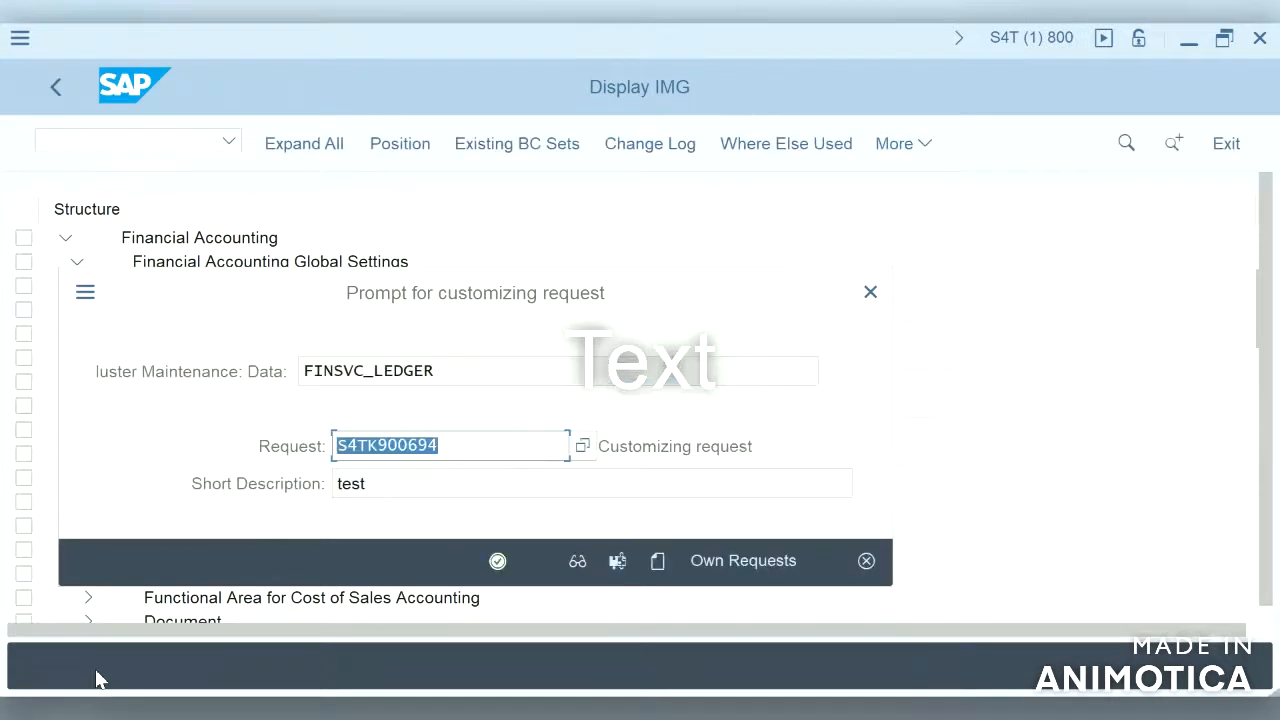
click(498, 561)
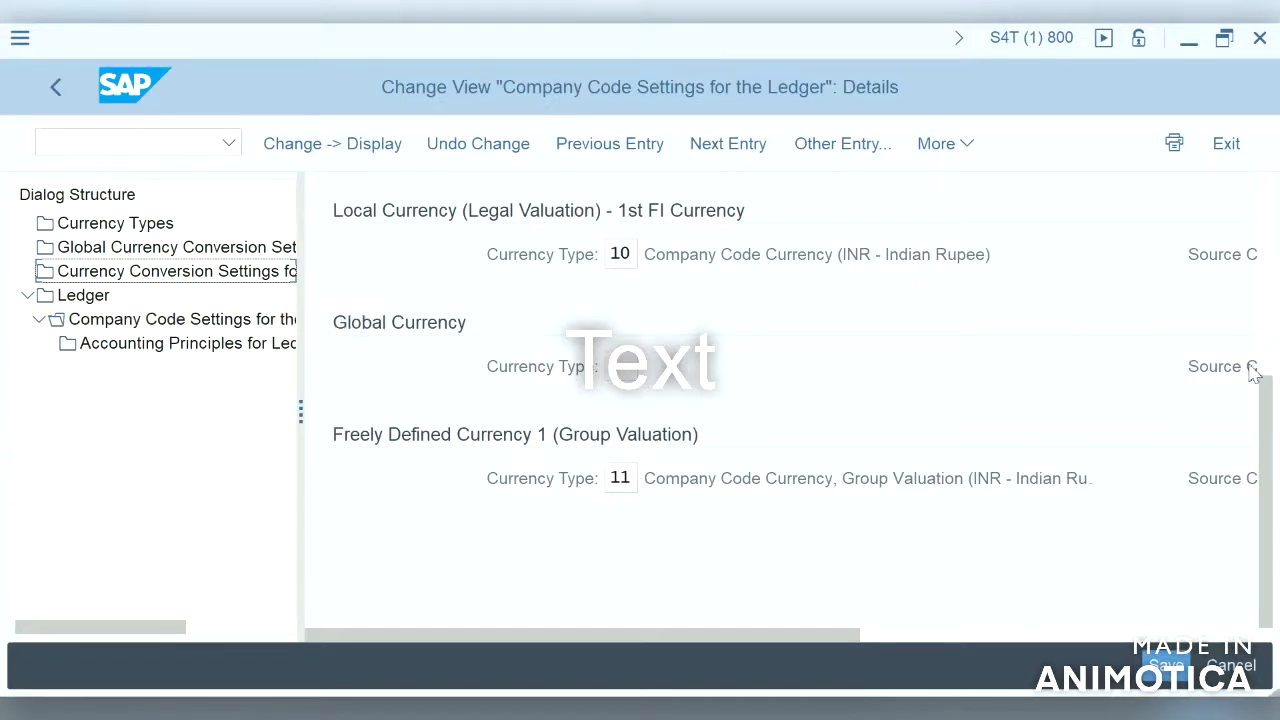
Step: Scroll across the ledger's company code settings to examine the source currency types of each currency
click(1238, 636)
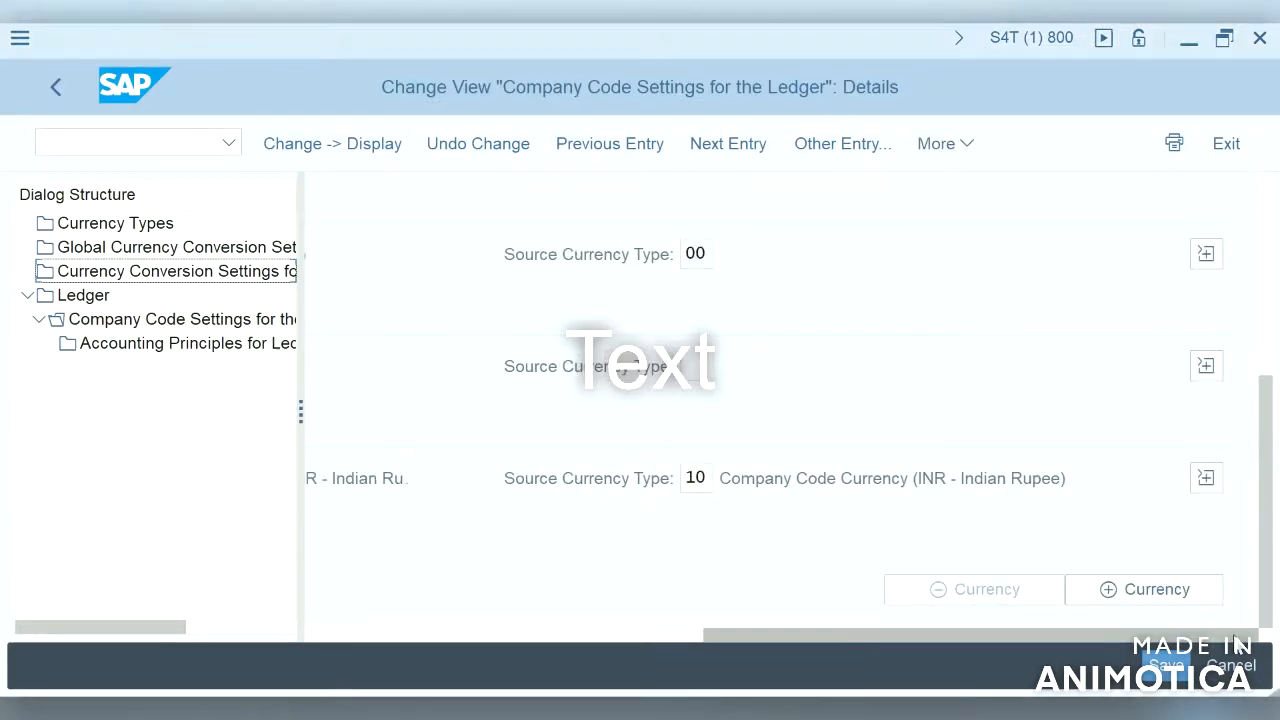
click(710, 261)
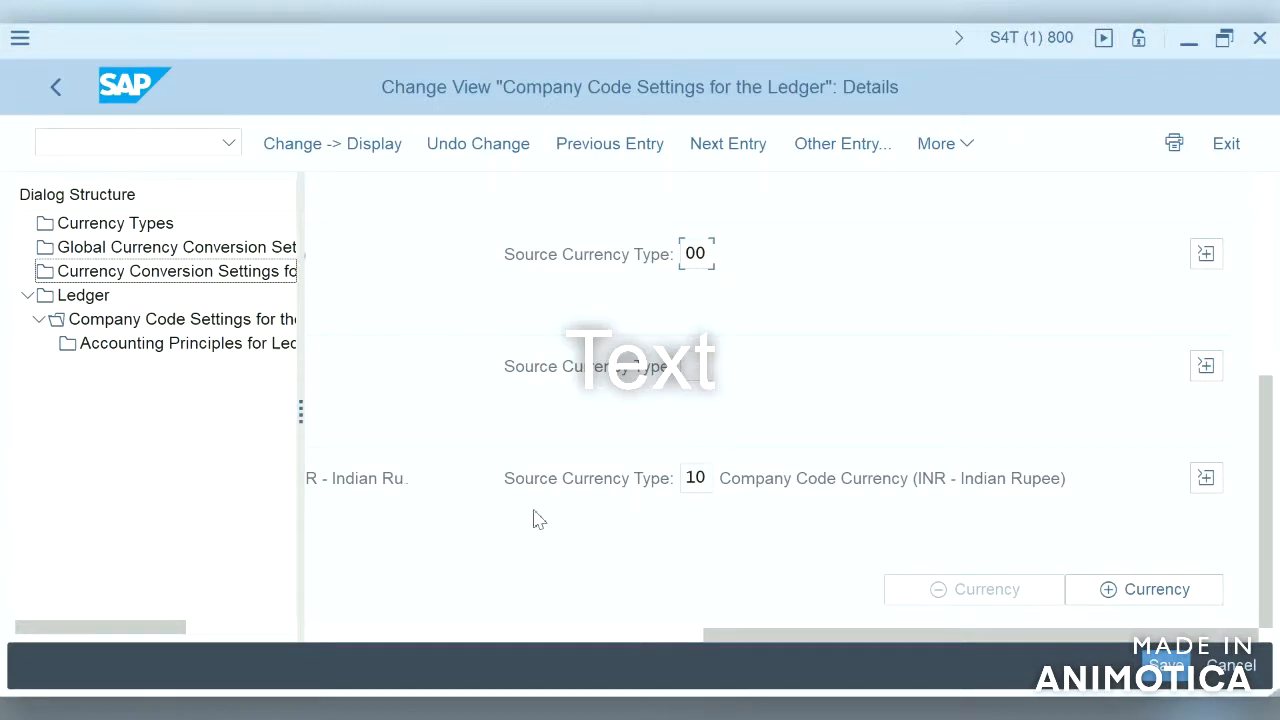
click(459, 633)
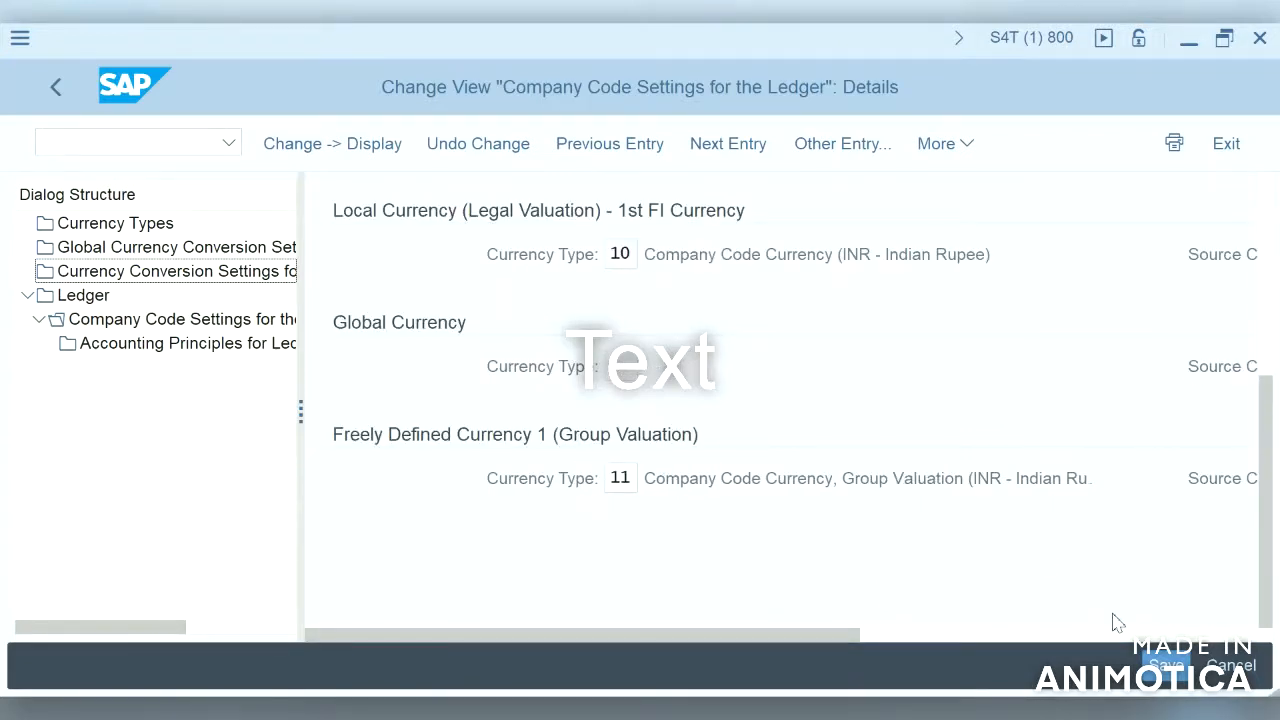
Step: Add another currency slot, Freely Defined Currency 2, to the ledger's company code settings for S4HA
click(1183, 636)
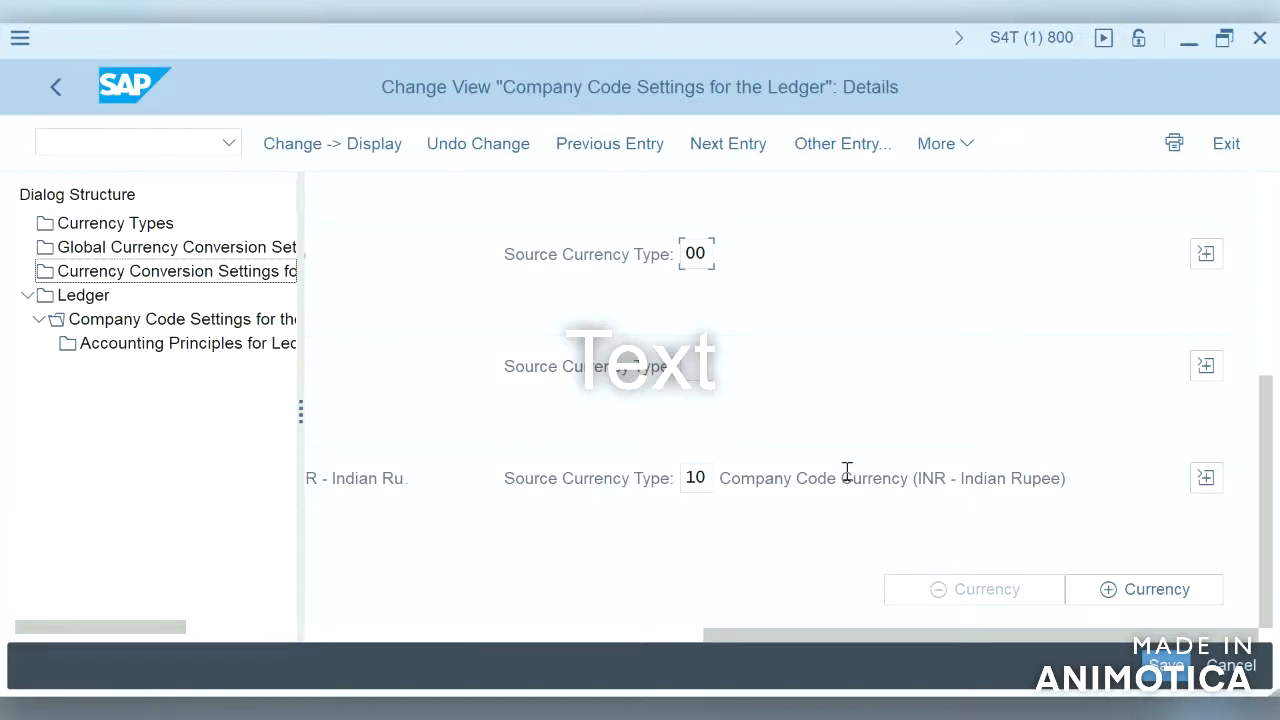
click(1164, 590)
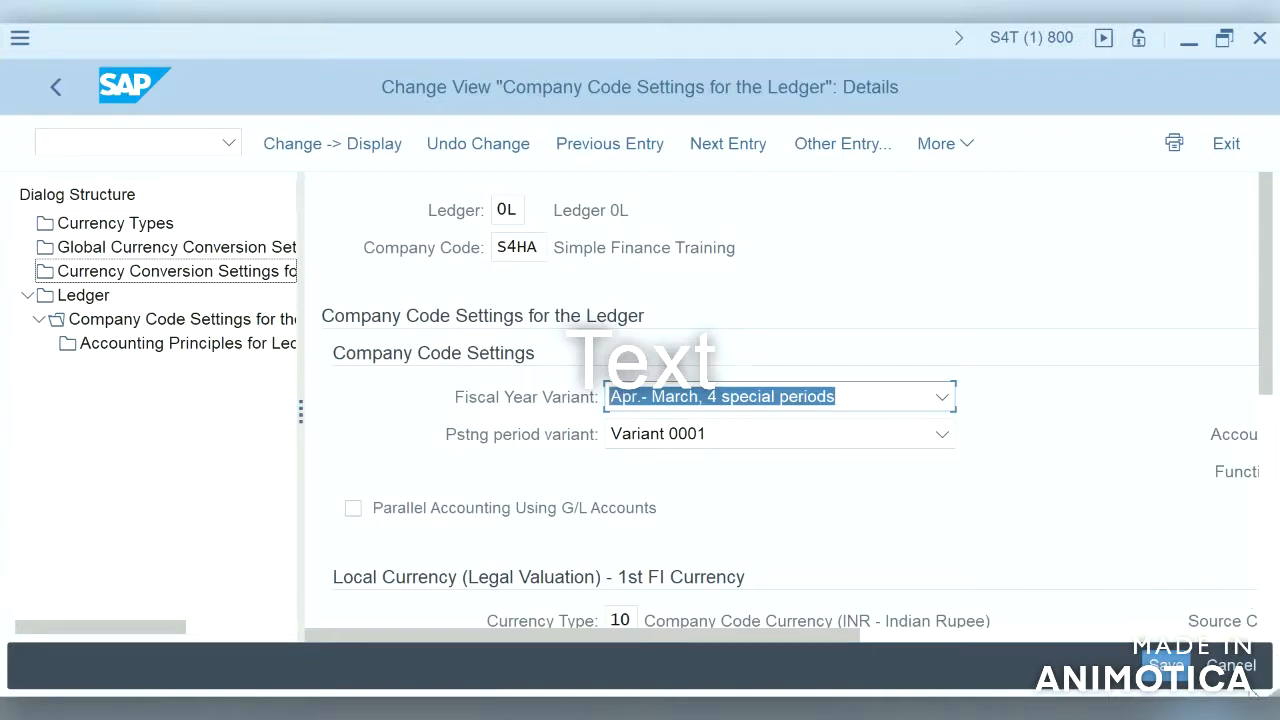
click(1267, 600)
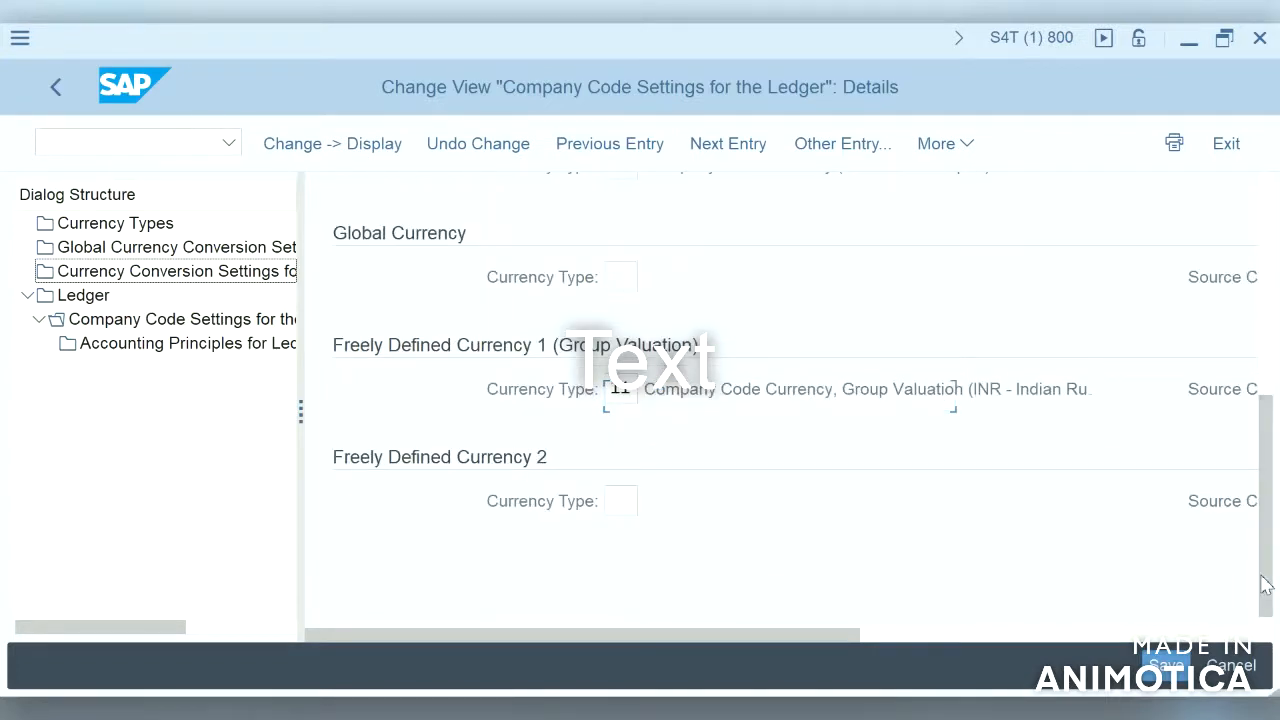
click(1249, 632)
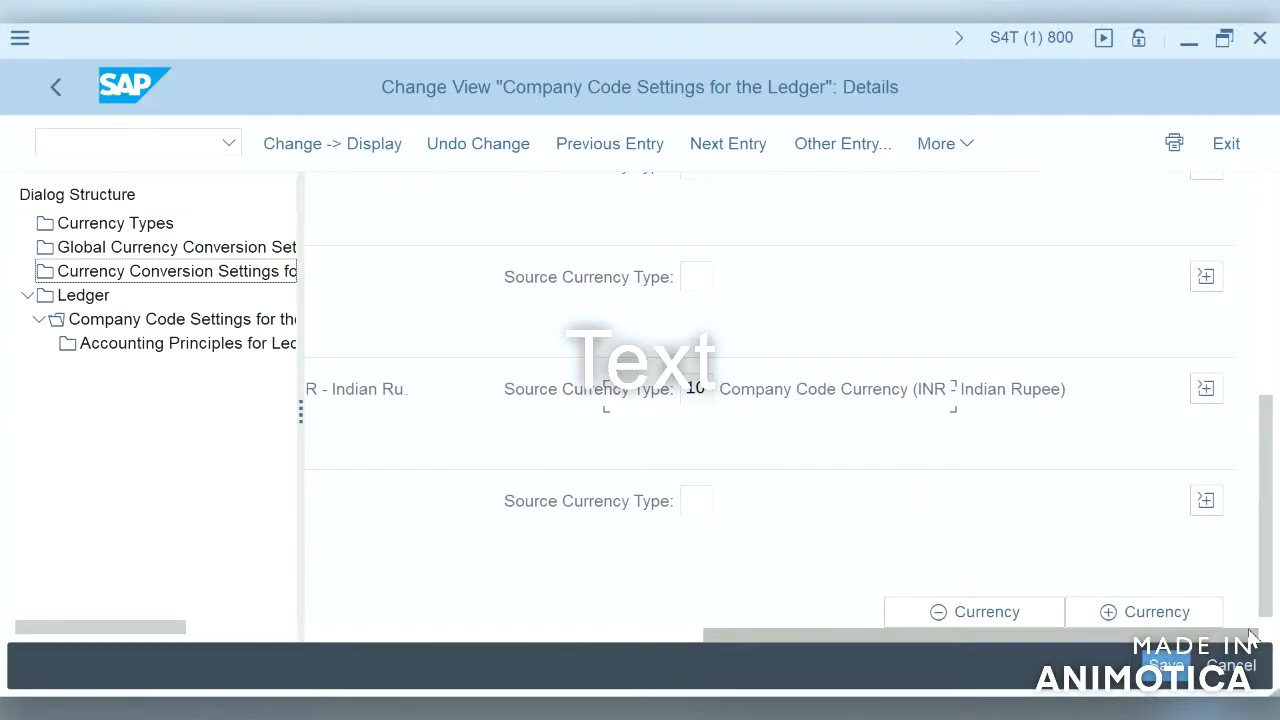
click(660, 638)
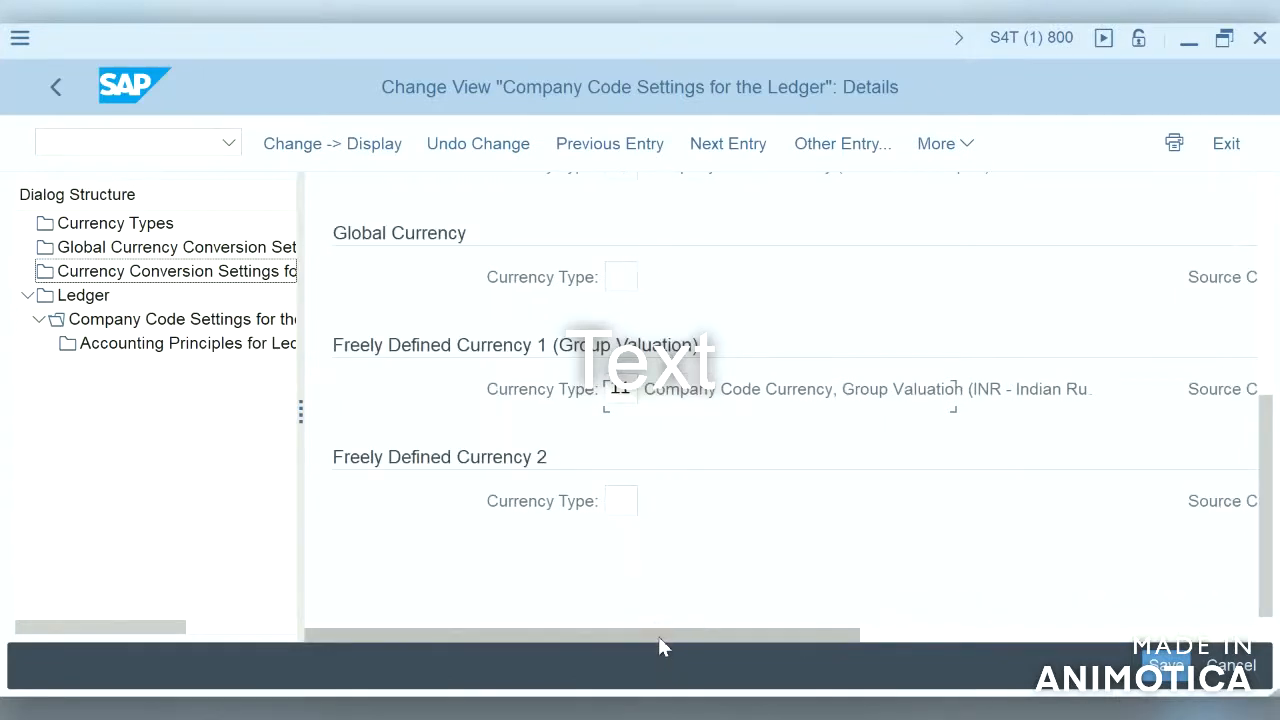
Step: Assign currency type 30 Group Currency to Freely Defined Currency 2 and confirm the entry
click(621, 503)
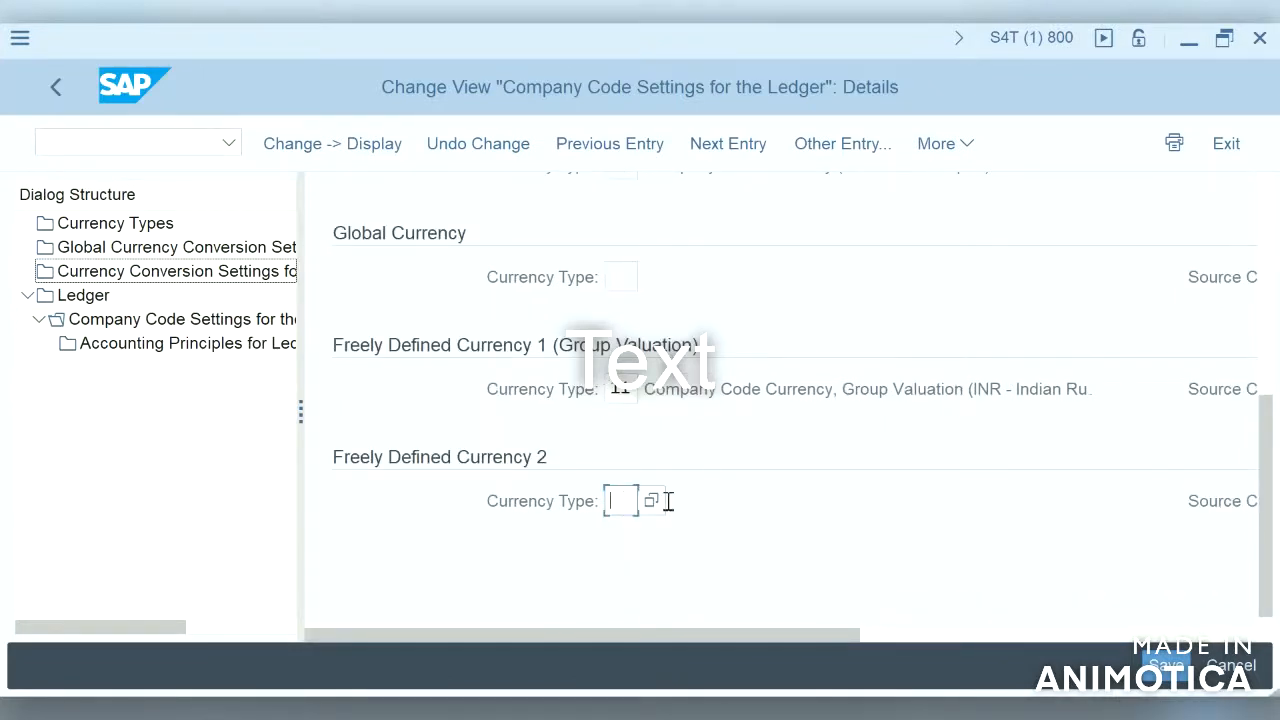
click(655, 500)
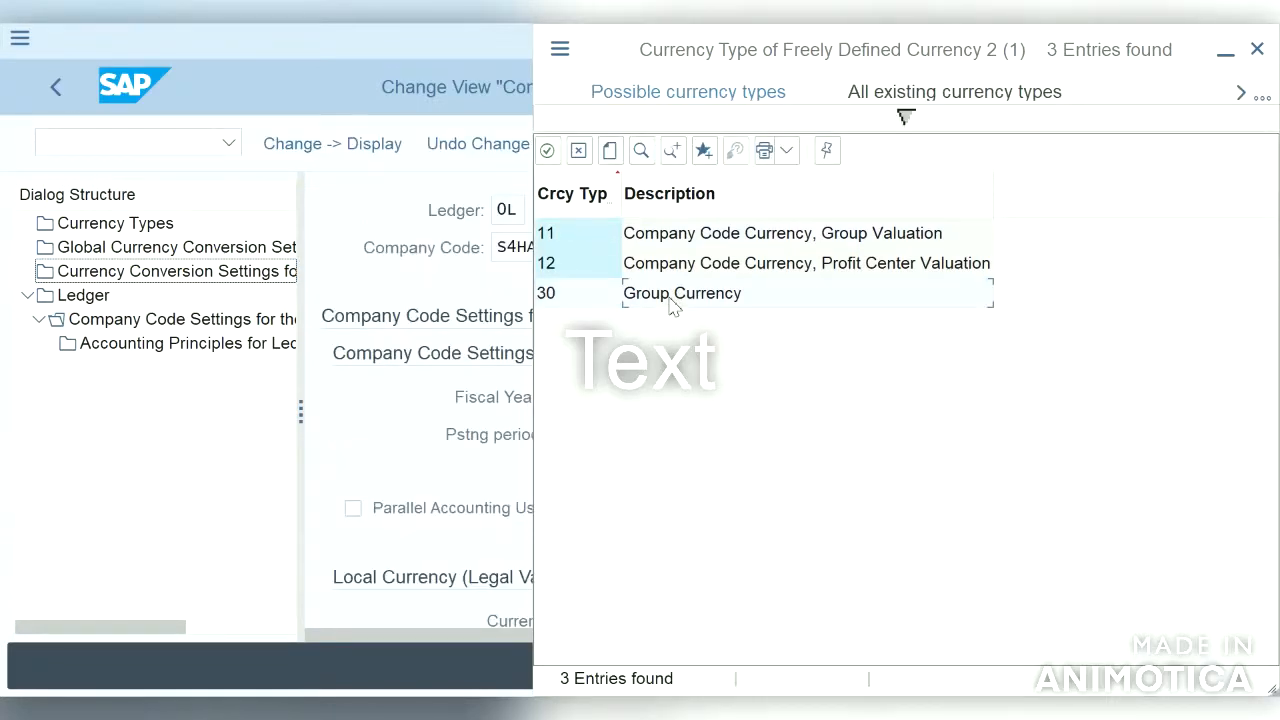
click(669, 299)
click(1265, 553)
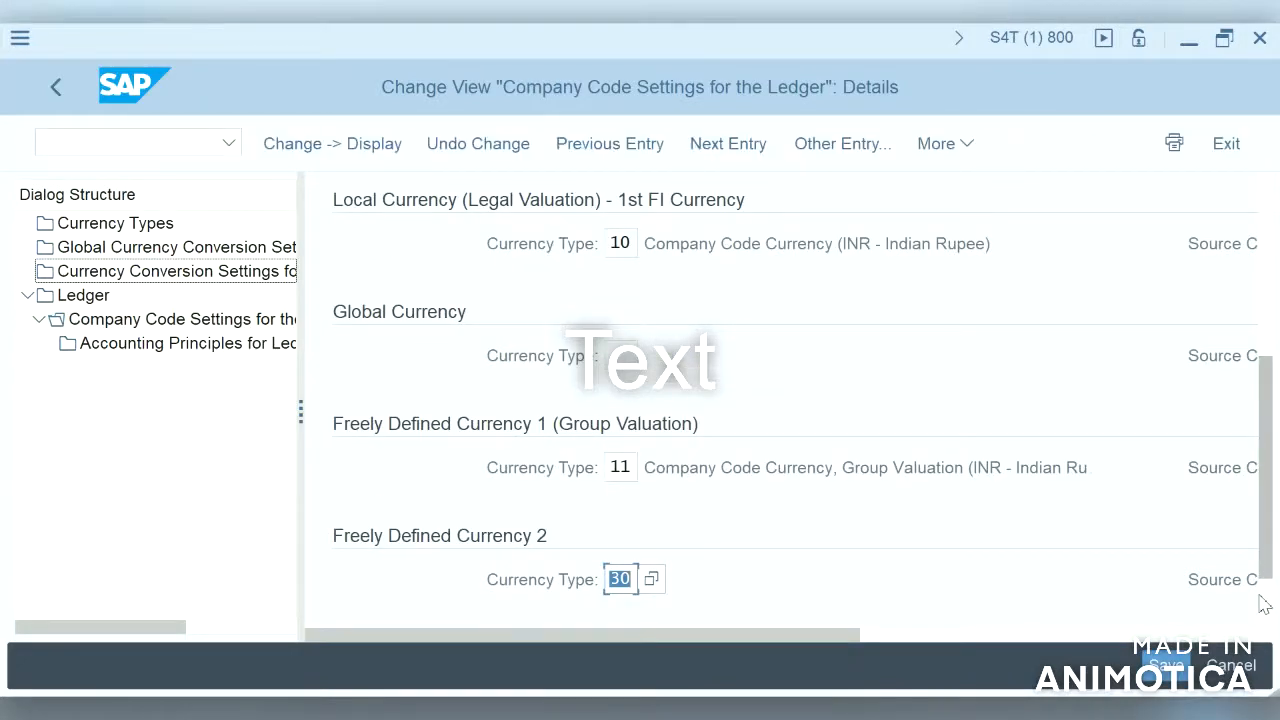
key(Return)
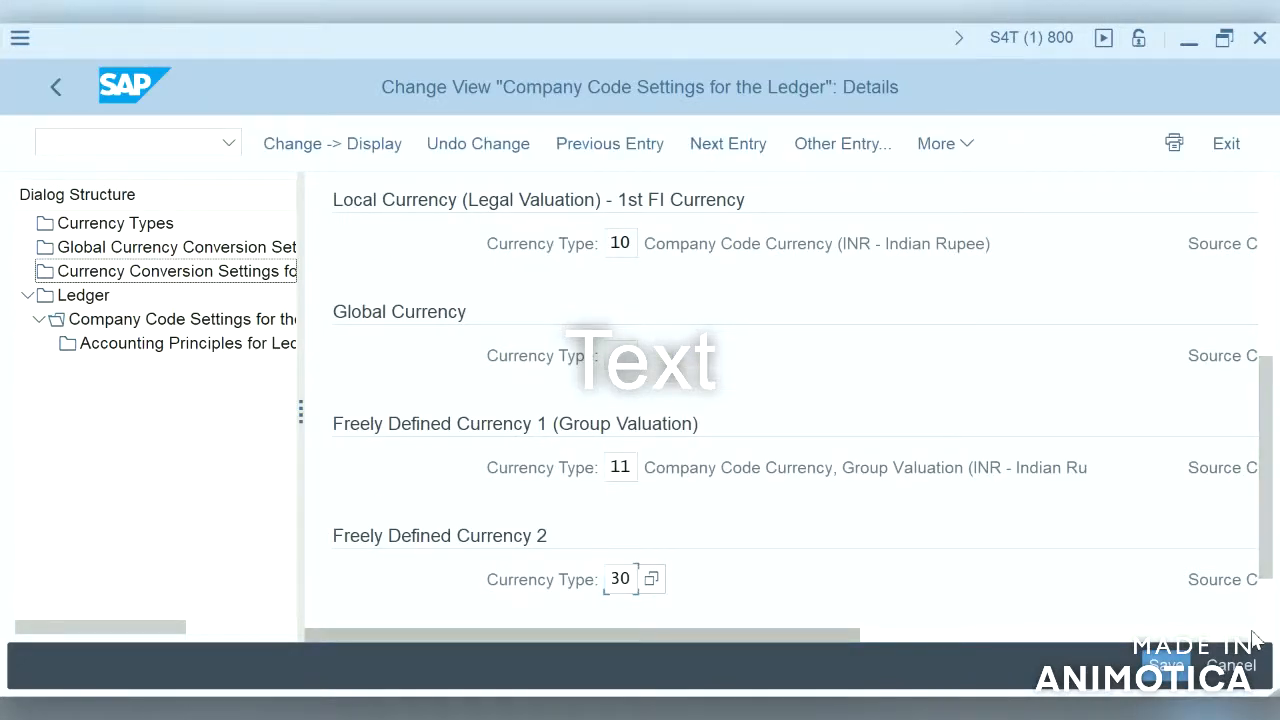
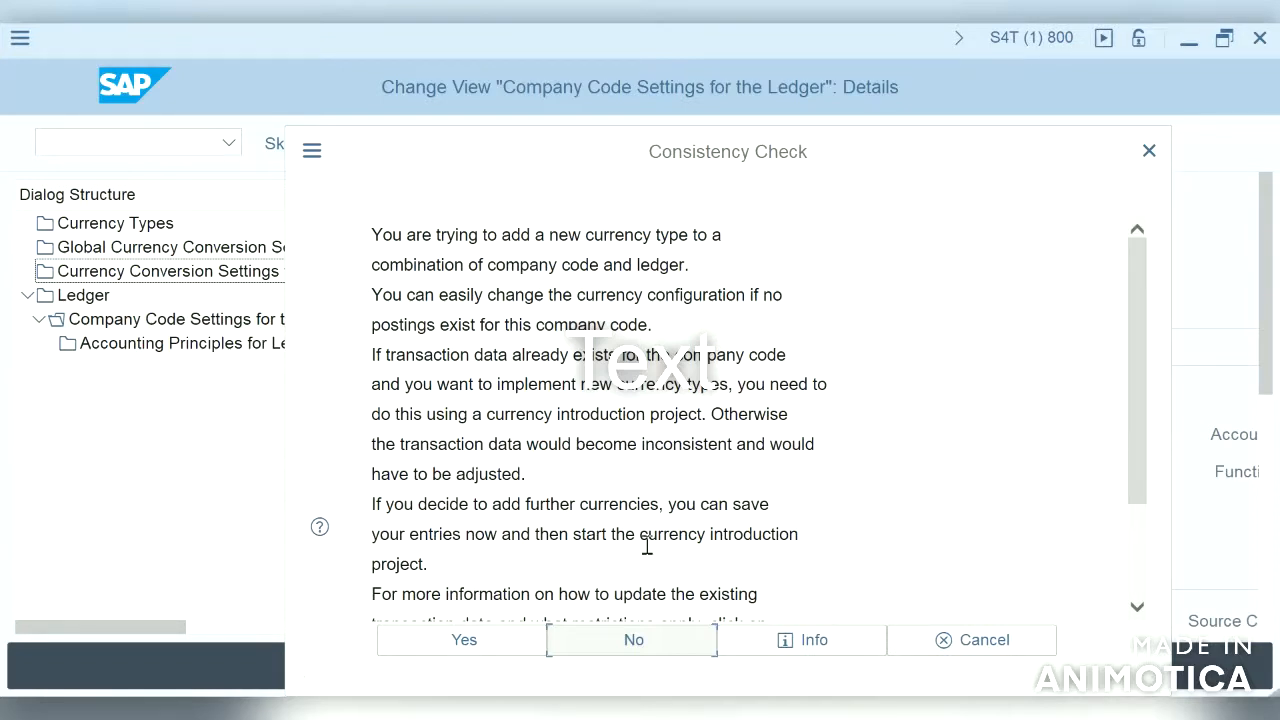
Step: Accept the consistency check and examine the exchange rate and translation settings of Freely Defined Currency 2 in the ledger's company code settings
click(507, 641)
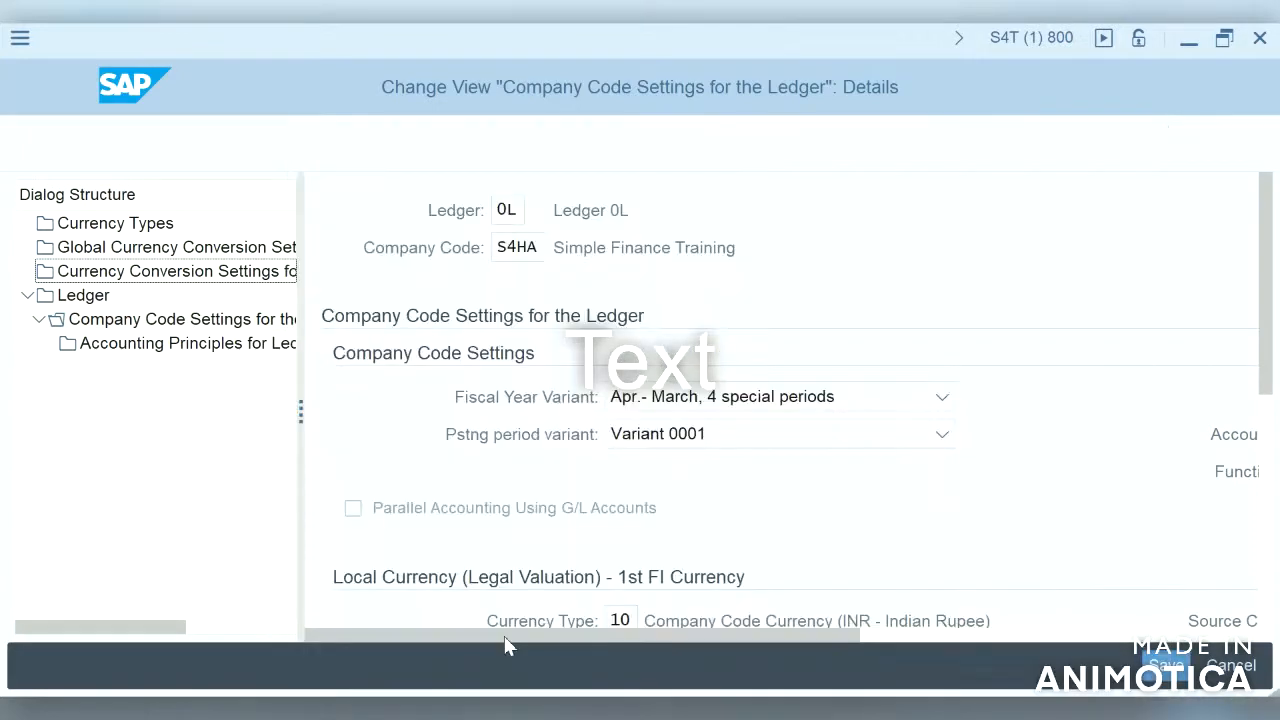
click(1268, 590)
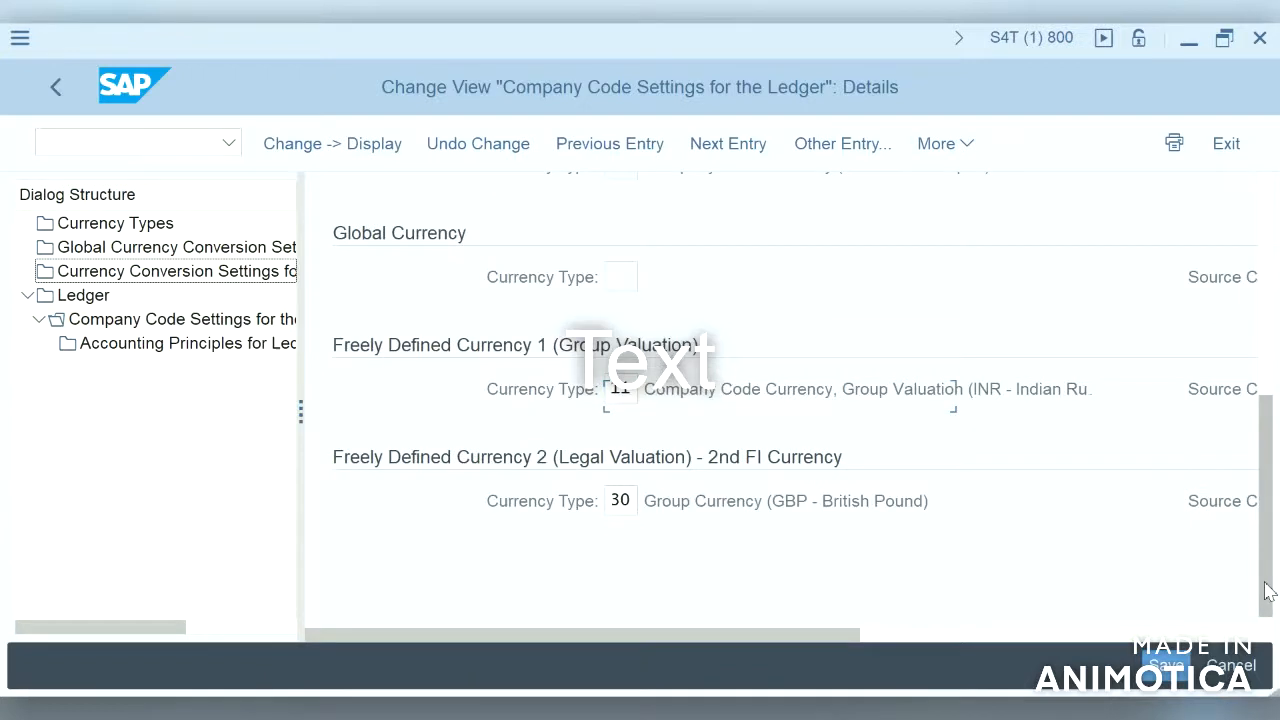
click(1222, 634)
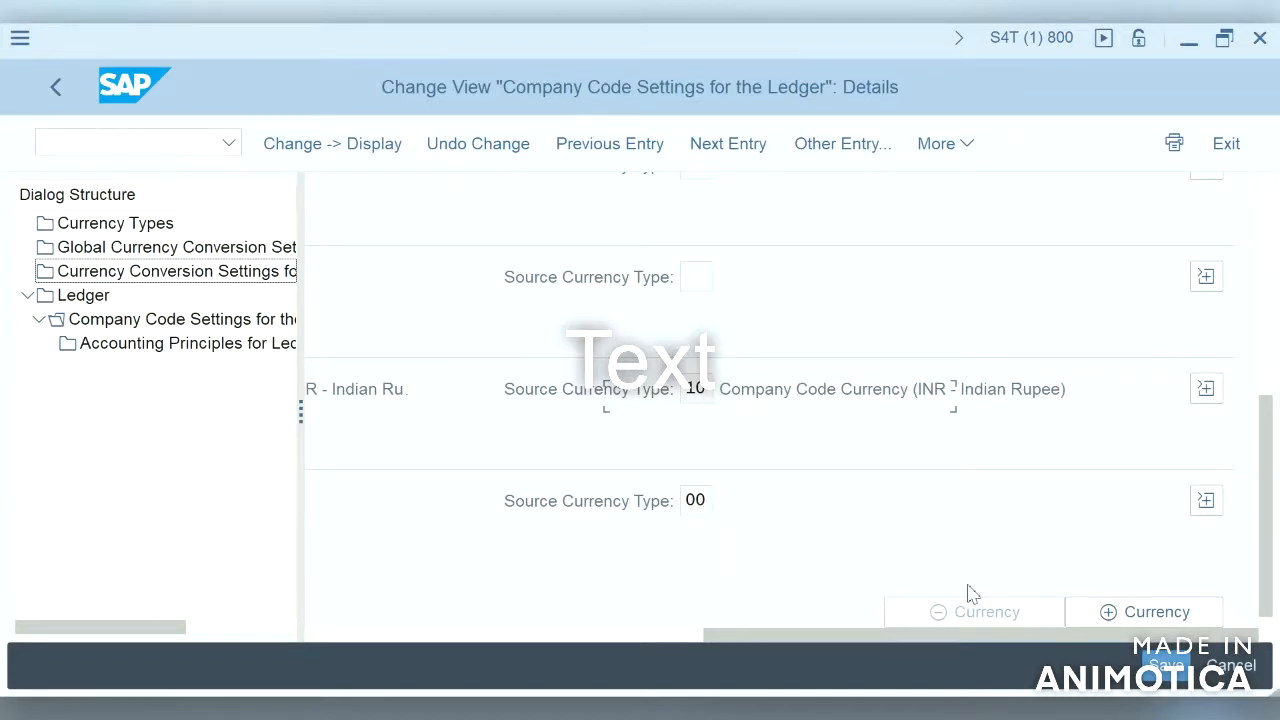
click(606, 637)
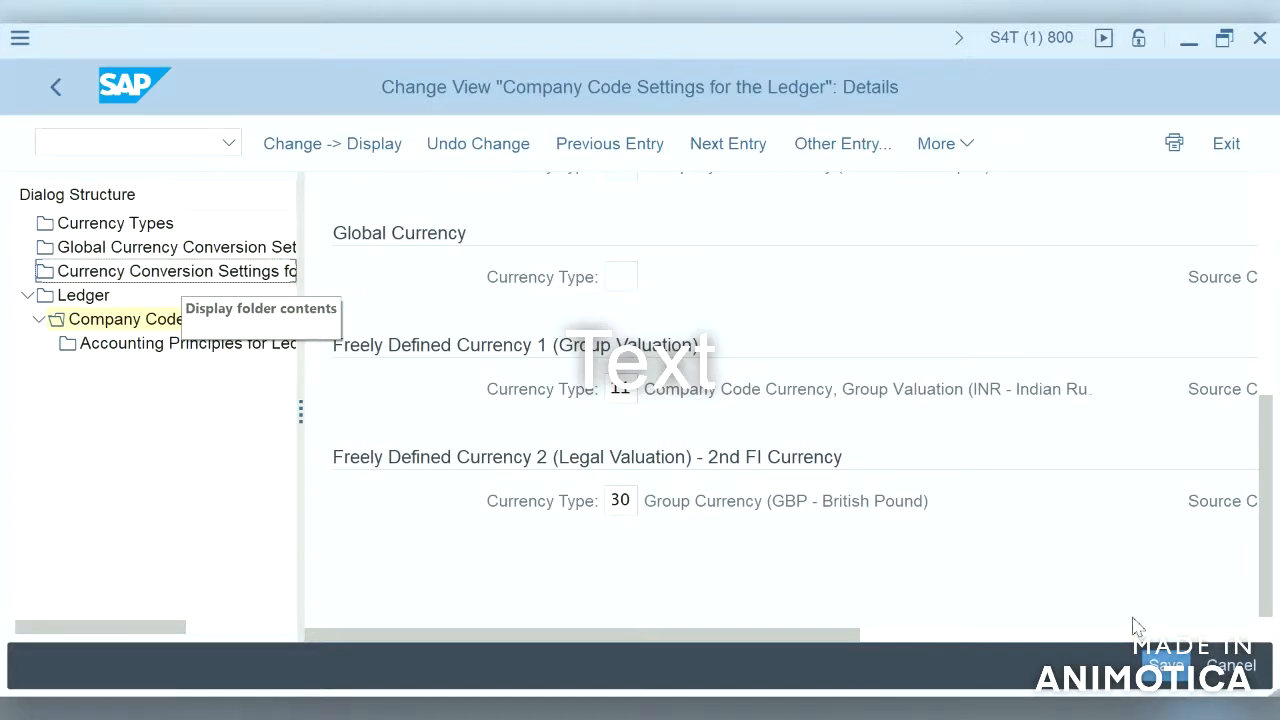
click(1168, 637)
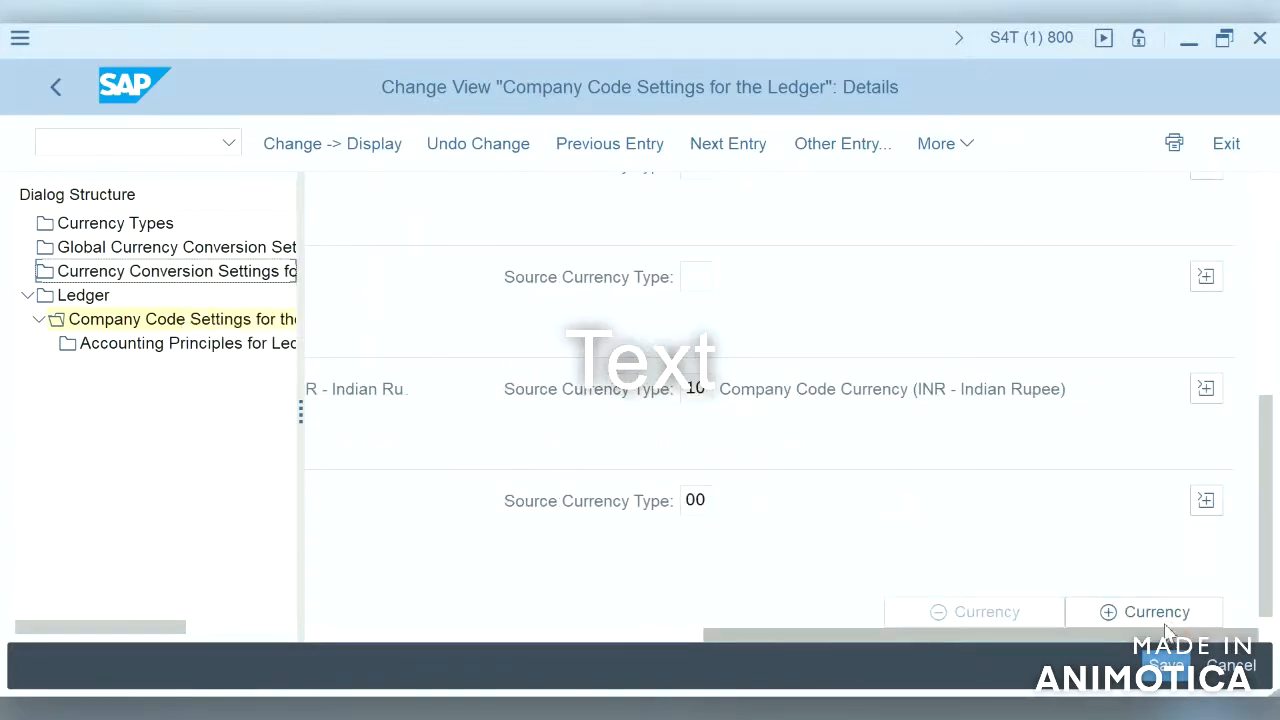
click(1207, 502)
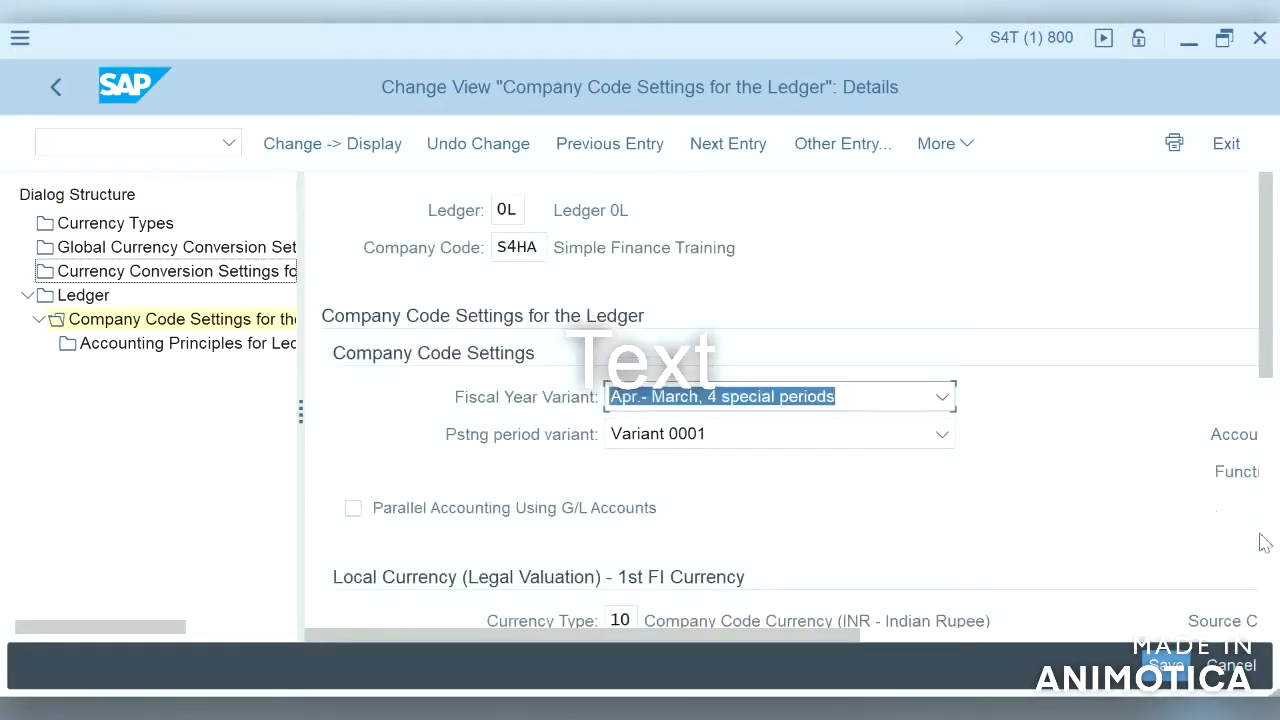
click(1272, 560)
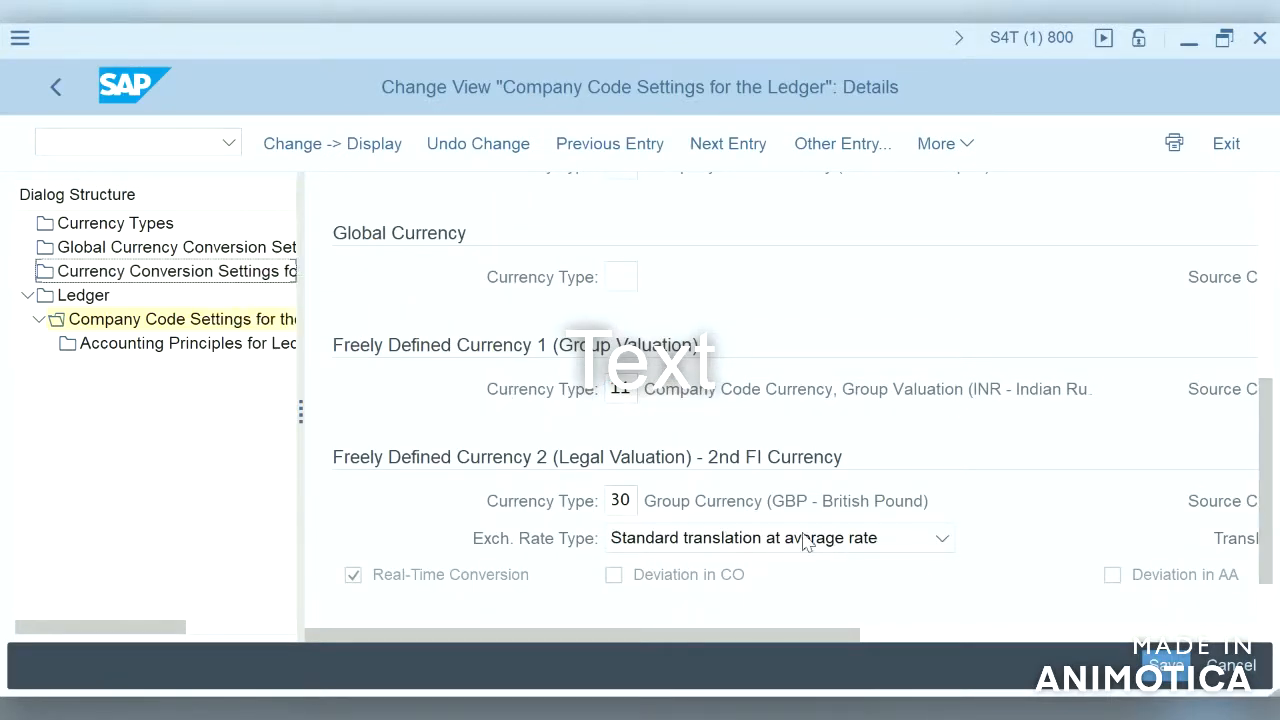
click(1230, 636)
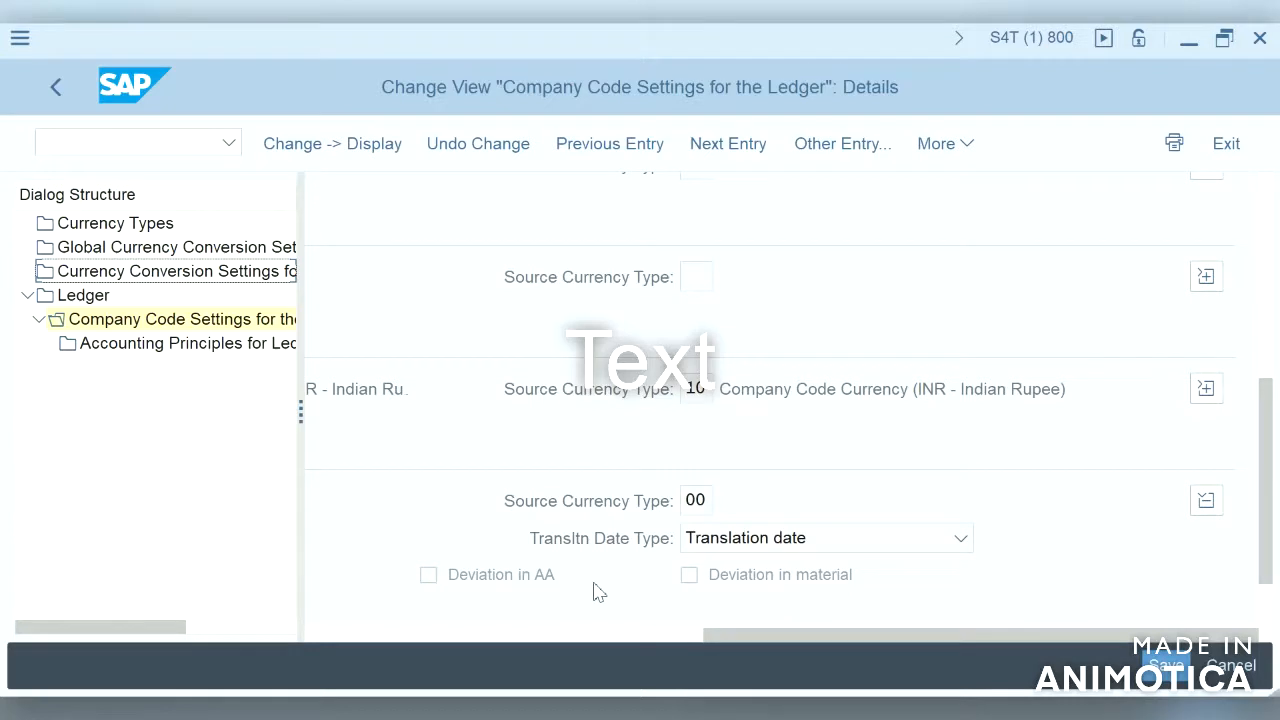
click(613, 636)
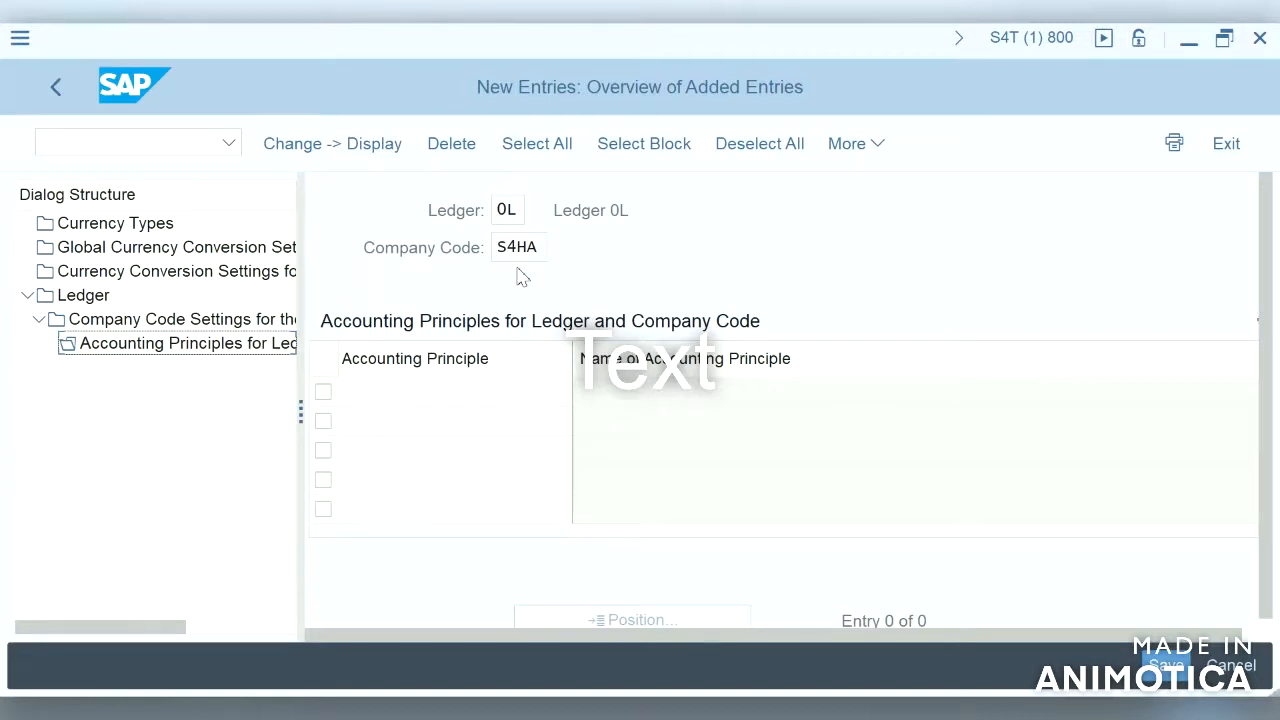
Step: Assign accounting principle INAP (India GAAP) to ledger 0L for company code S4HA and save the entry
click(485, 386)
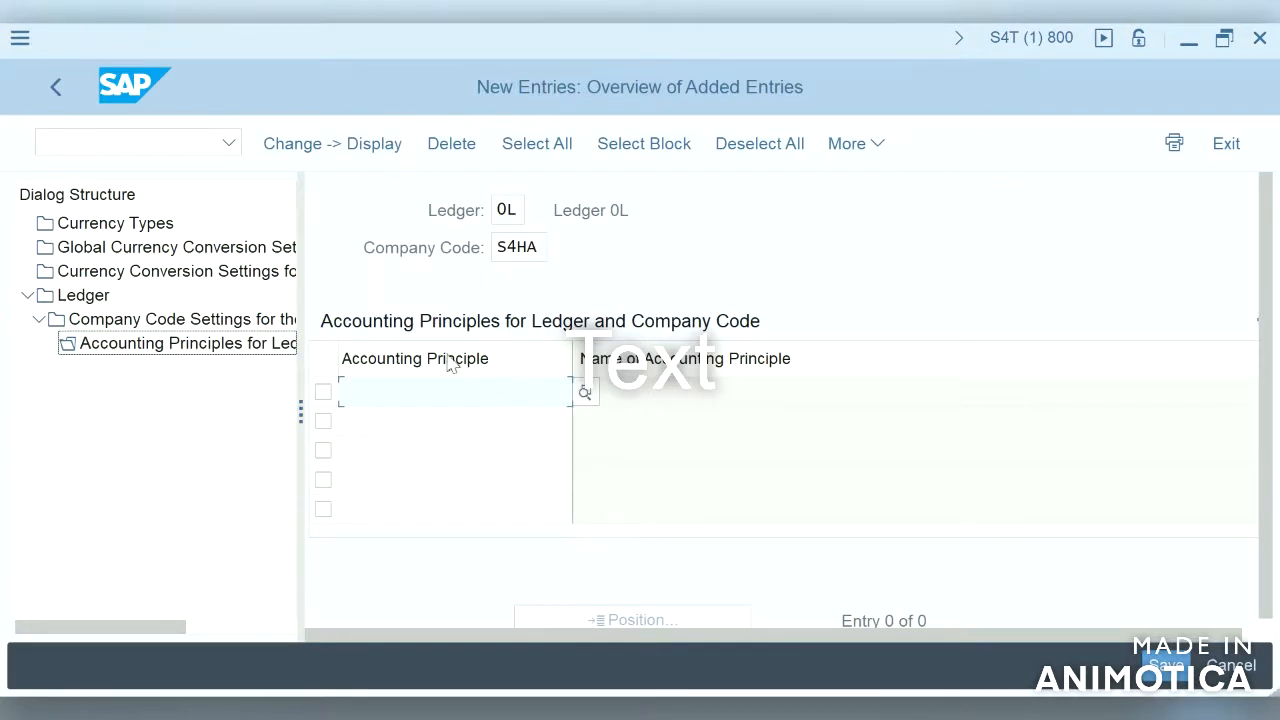
text(IND)
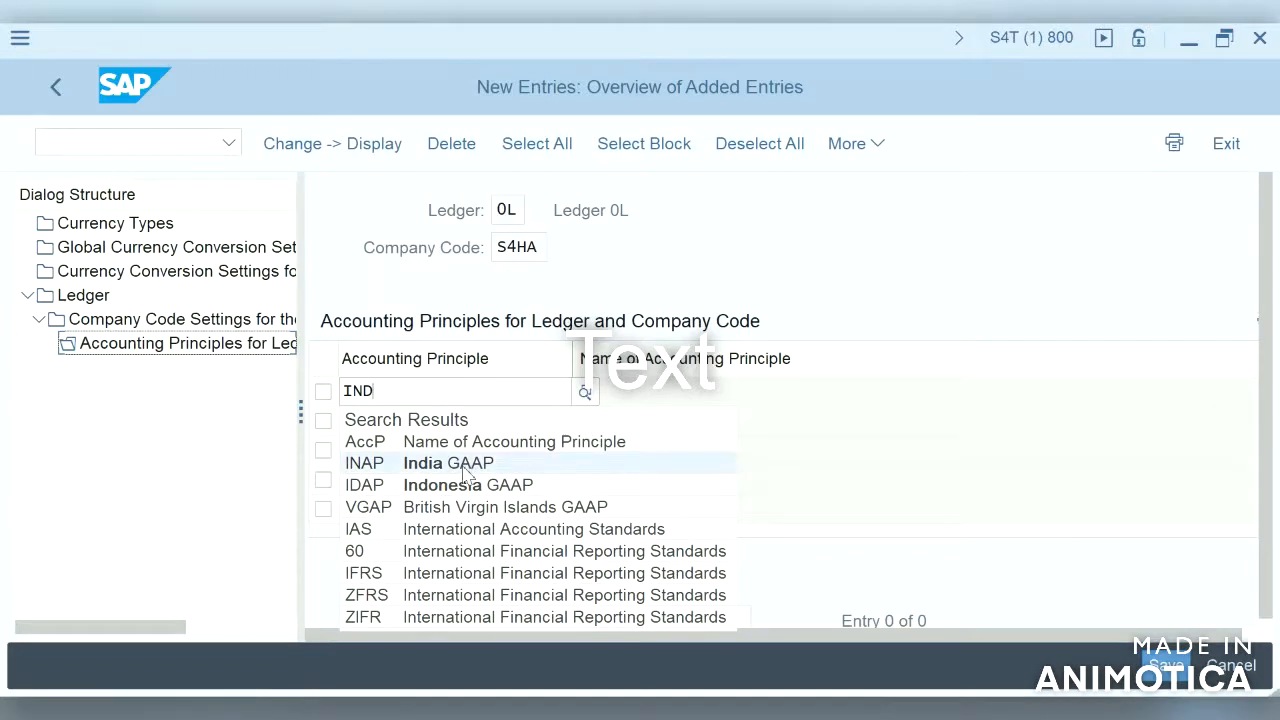
click(466, 466)
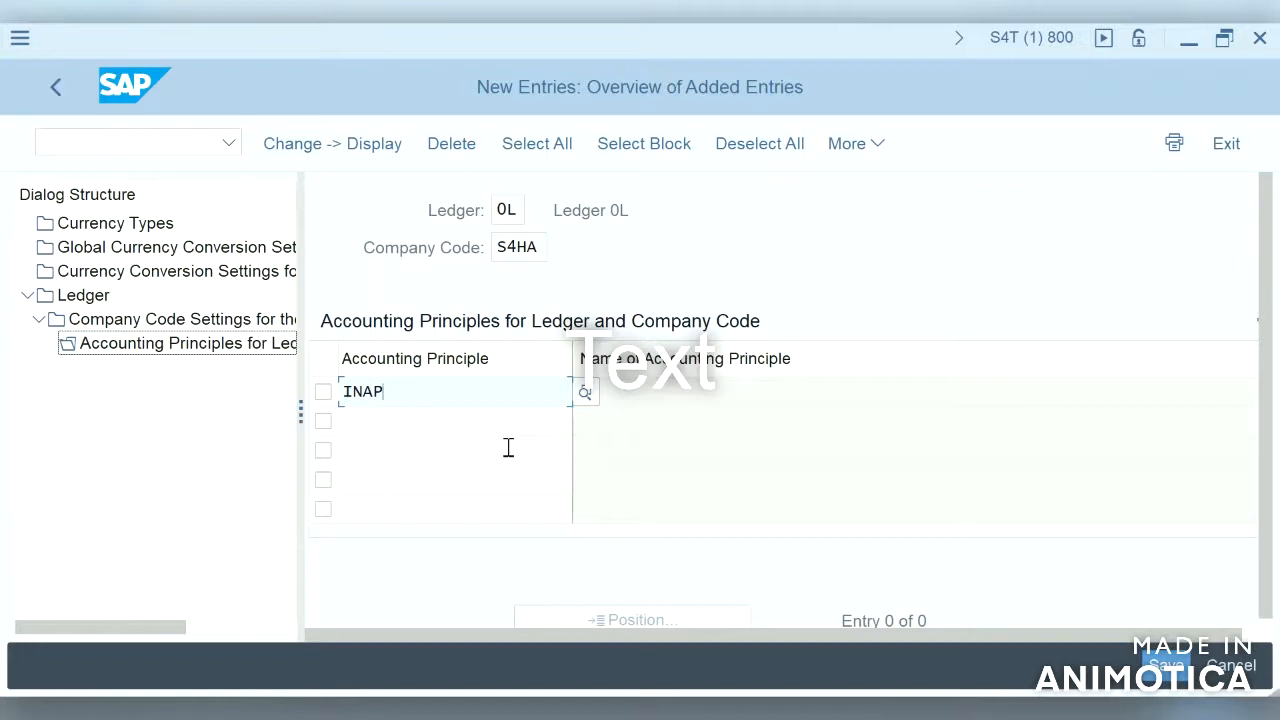
key(Return)
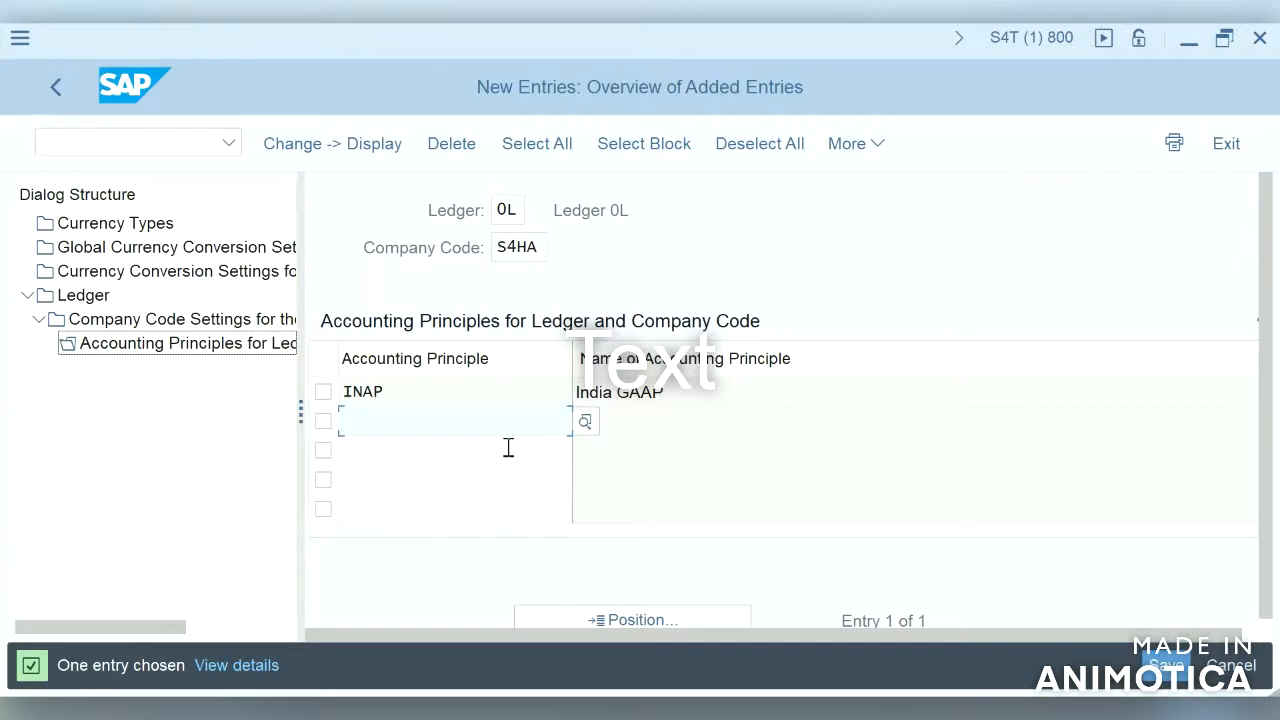
click(1169, 670)
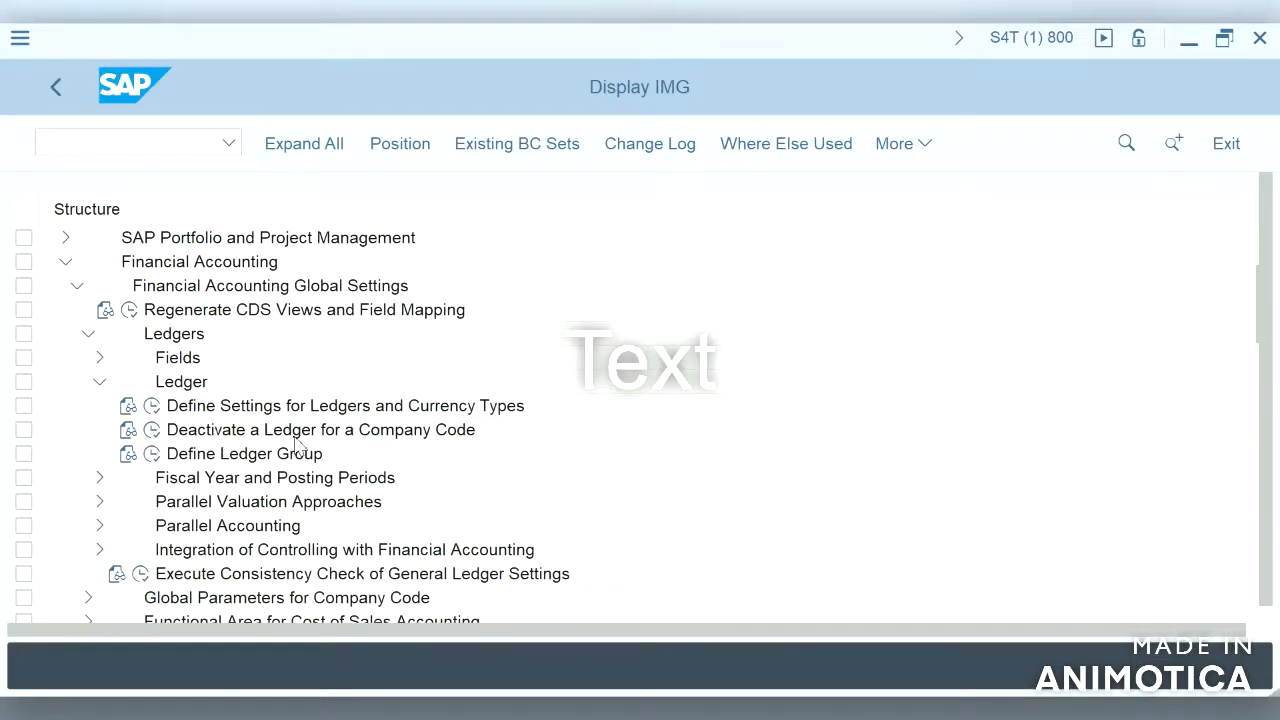
Step: Open Deactivate a Ledger for a Company Code for ledger 0L and examine the fiscal year fields before exiting
click(153, 432)
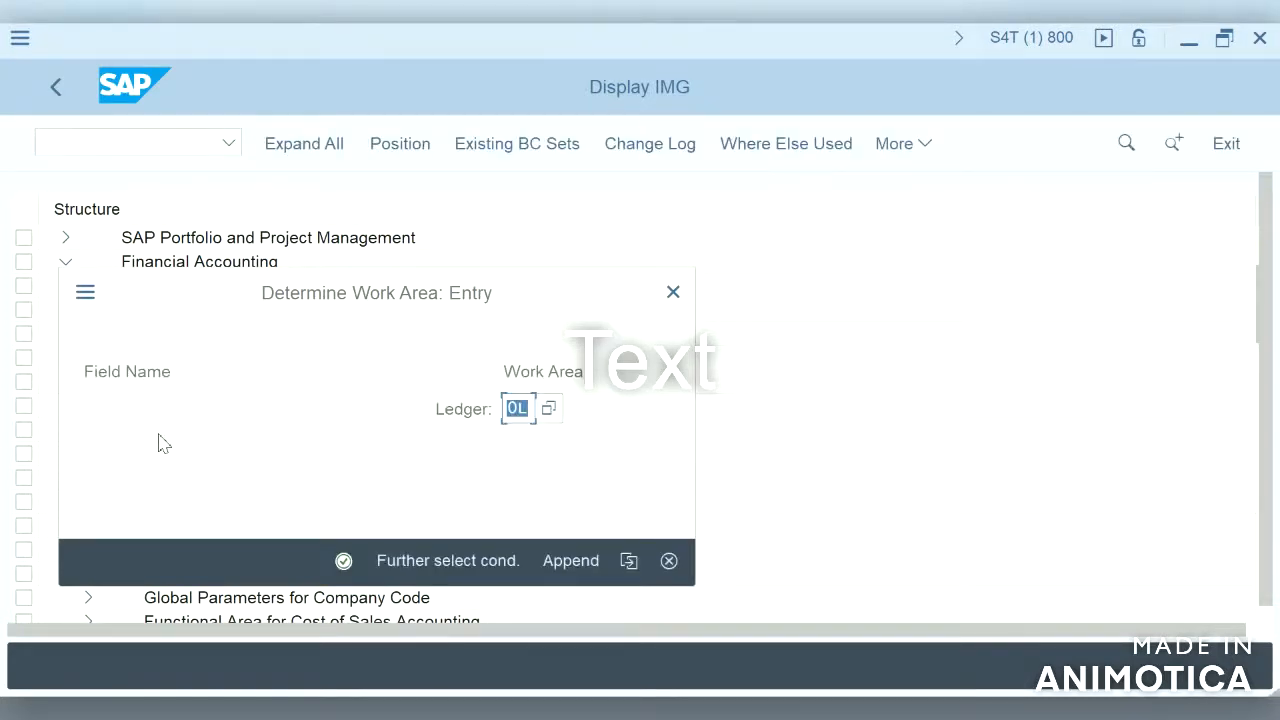
key(Return)
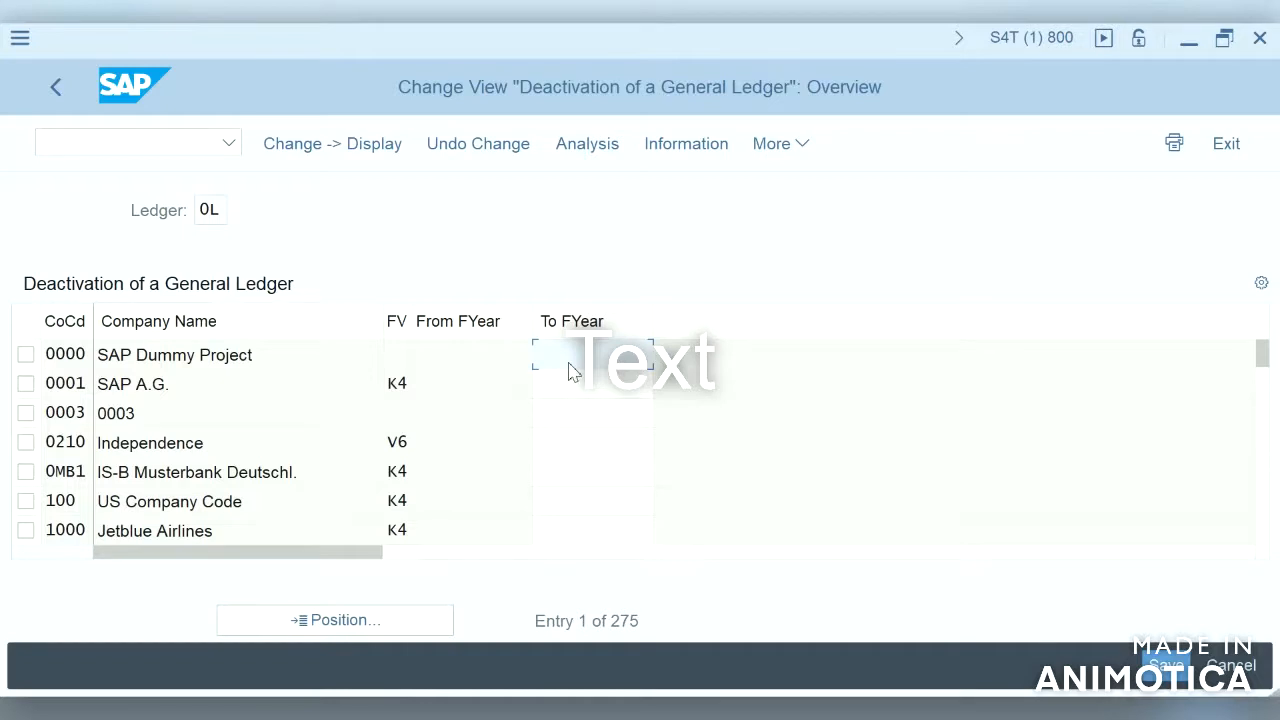
click(500, 356)
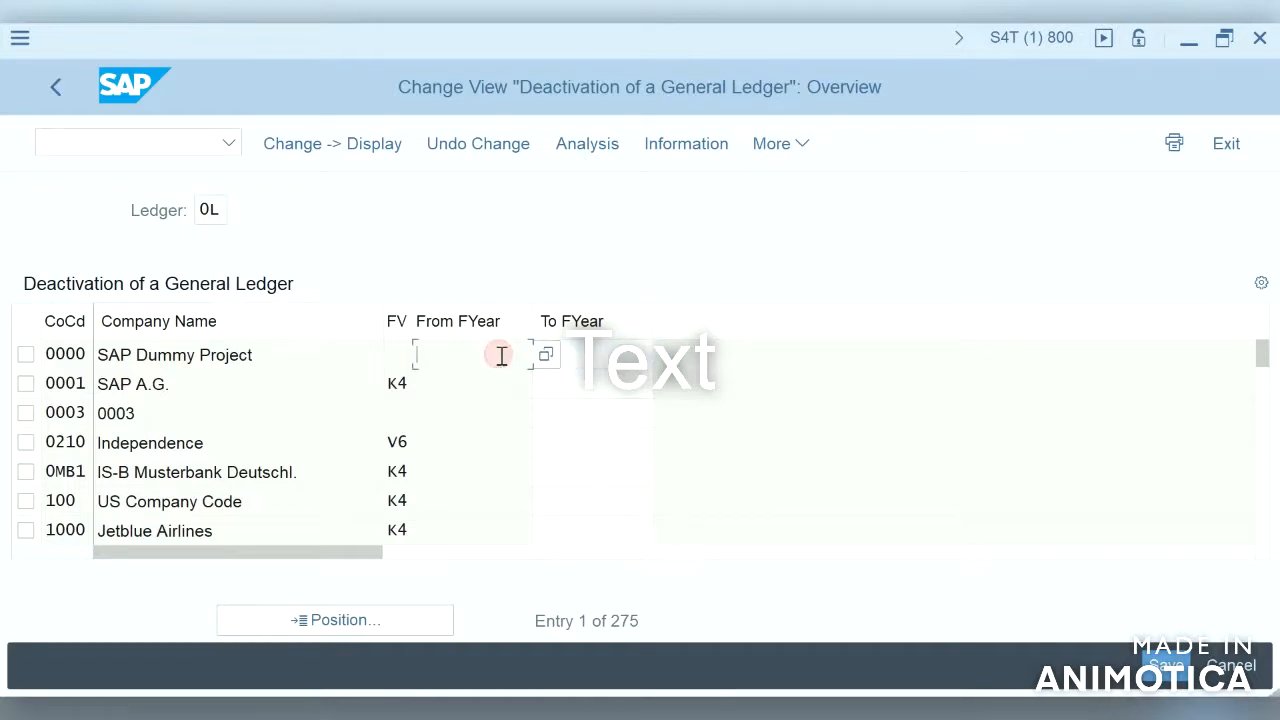
click(596, 354)
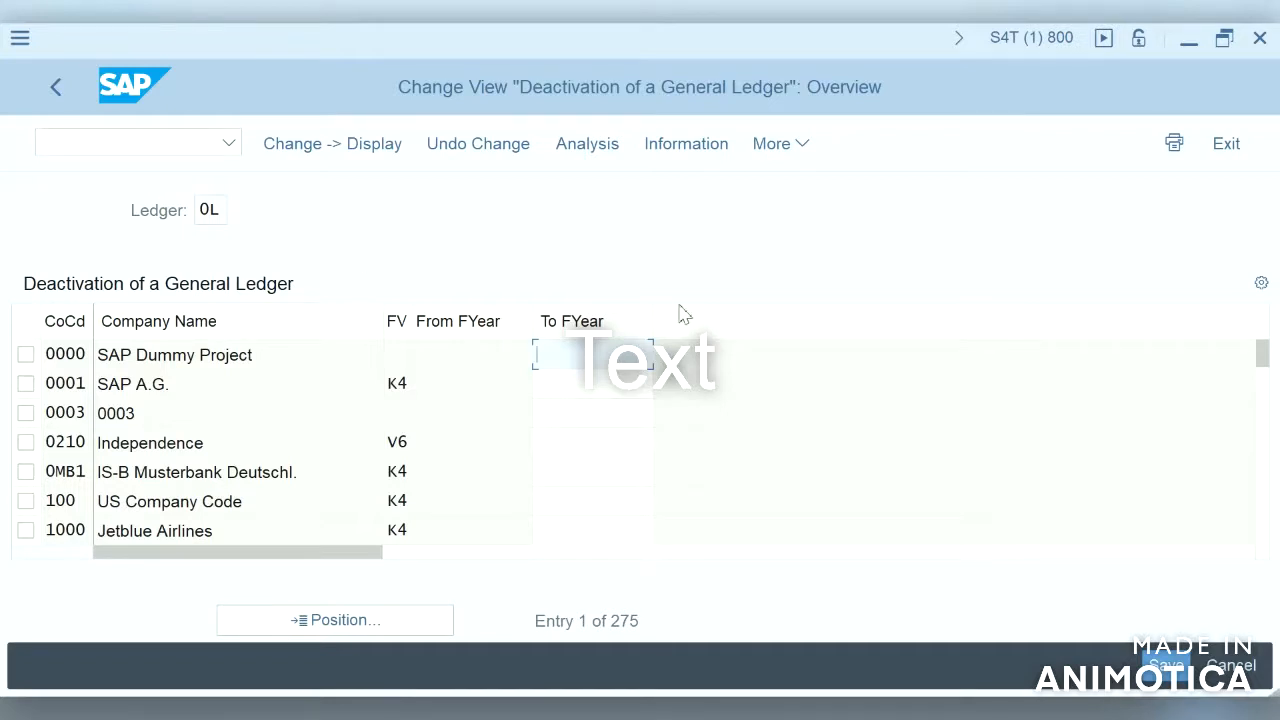
click(1226, 143)
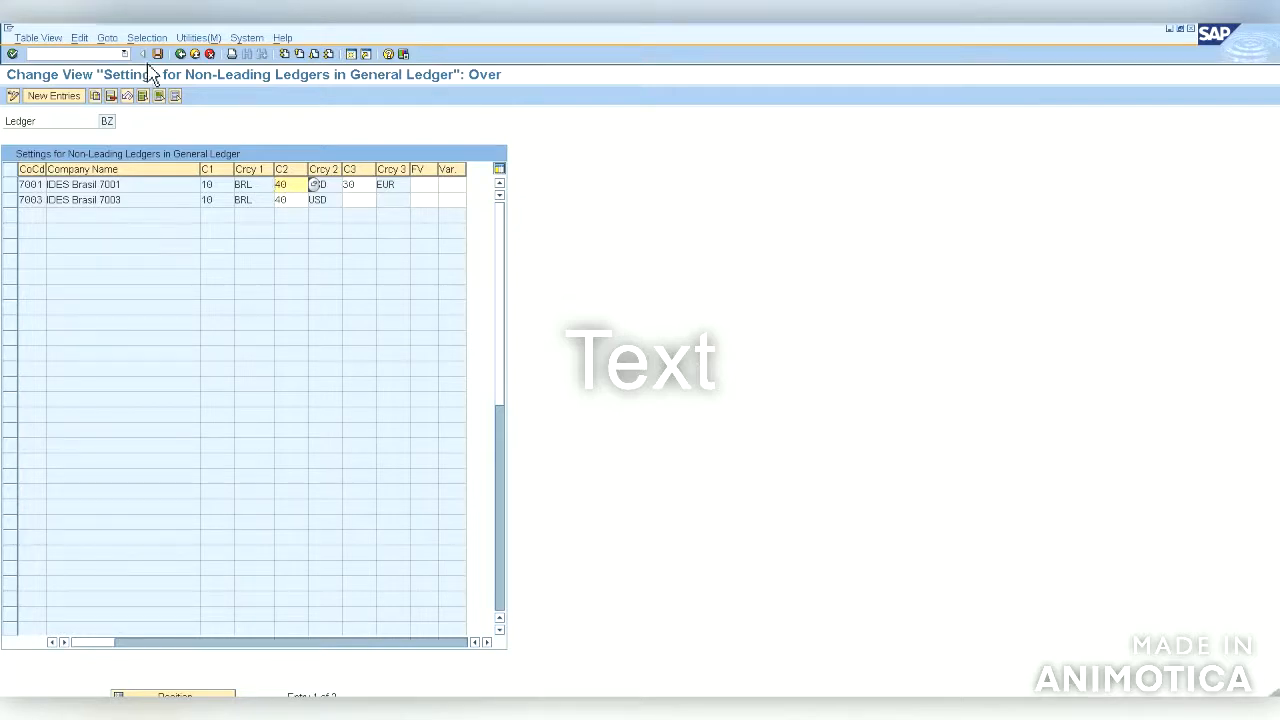
Step: Open Define Ledgers for General Ledger Accounting in the older system and examine the ledger list
click(186, 56)
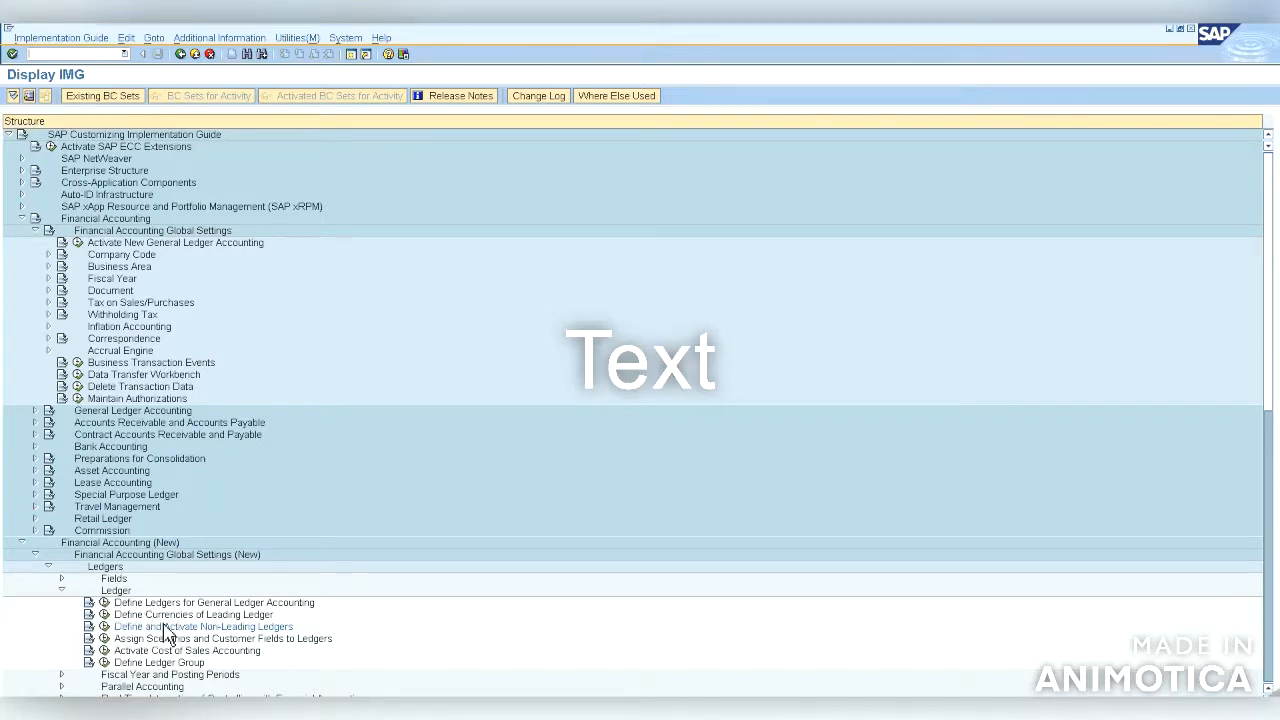
click(104, 602)
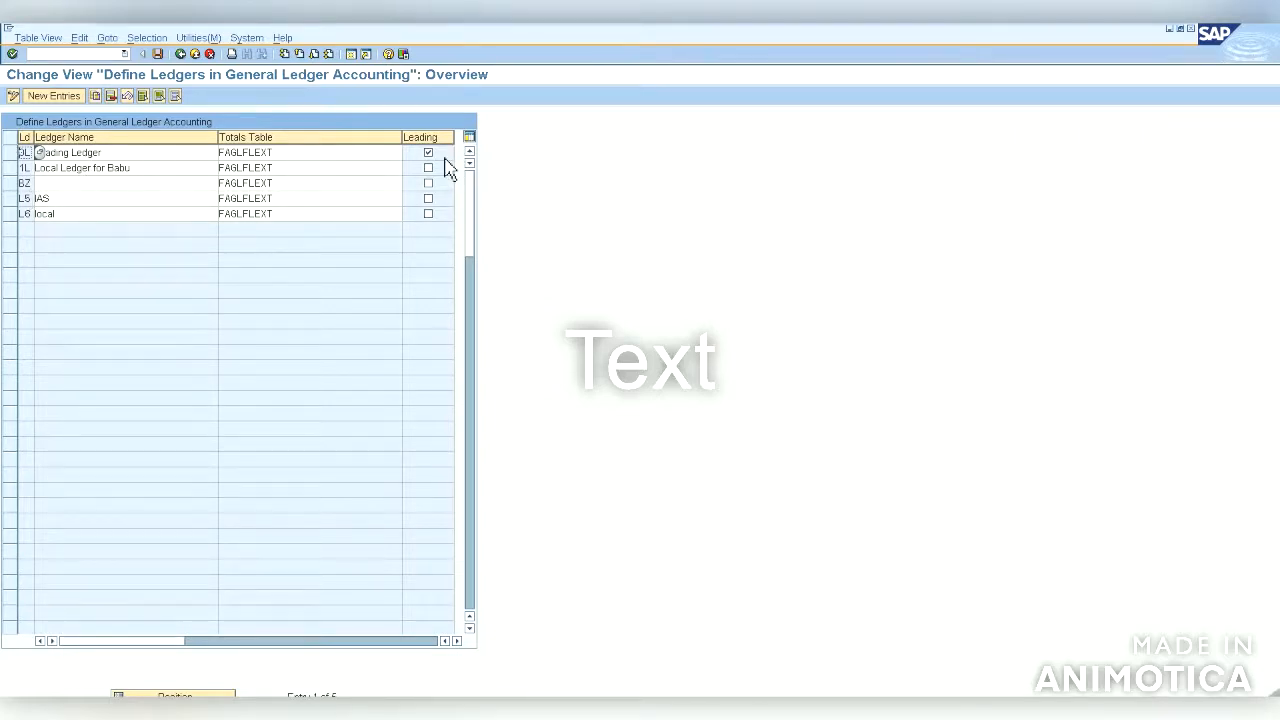
click(456, 641)
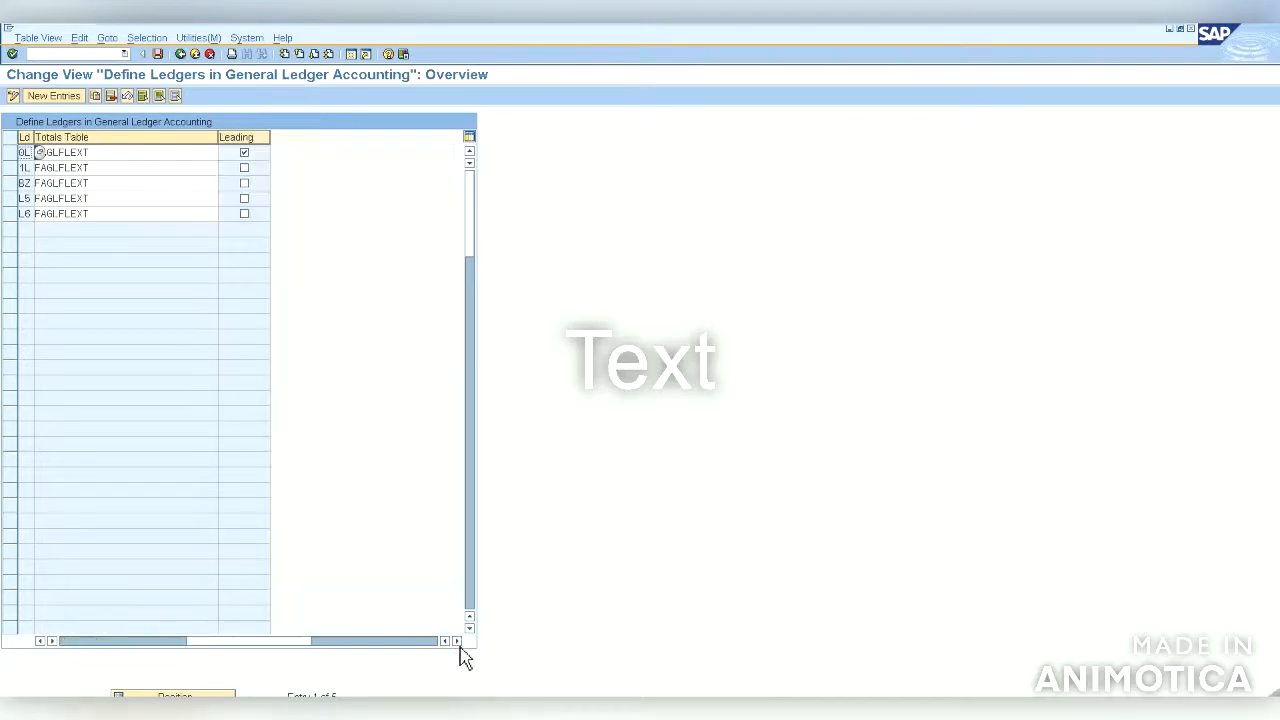
click(130, 641)
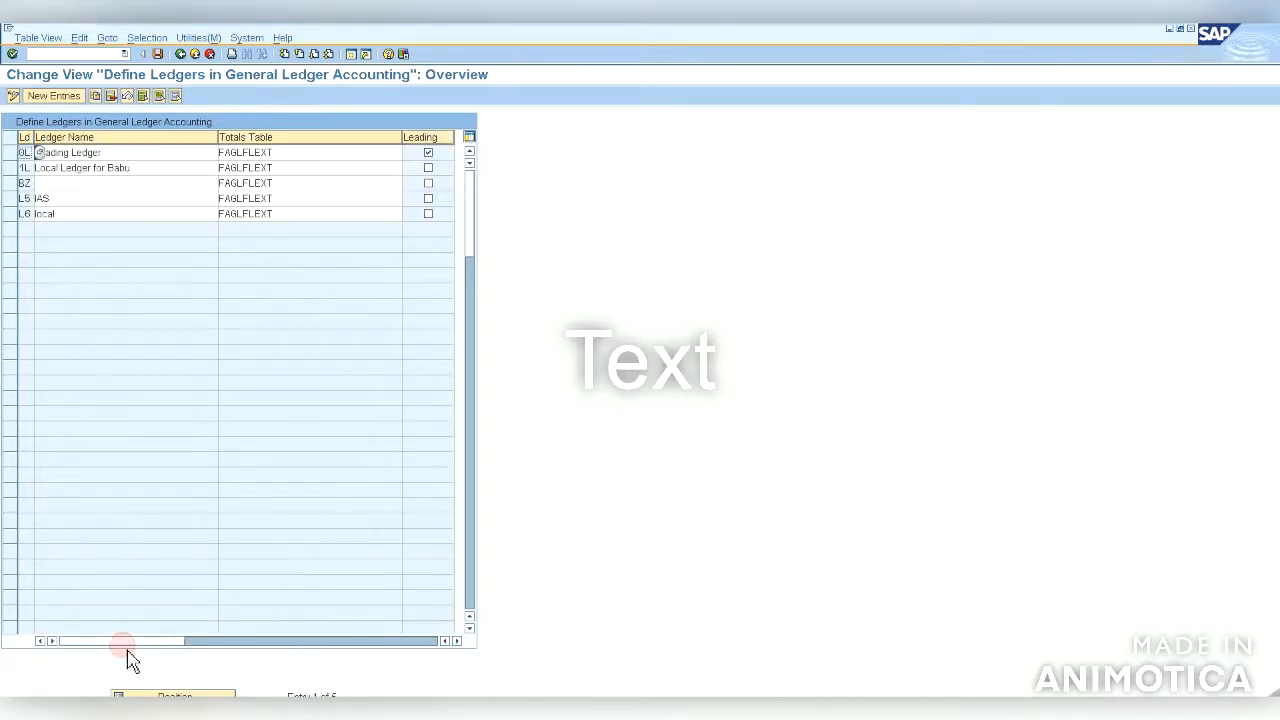
click(183, 60)
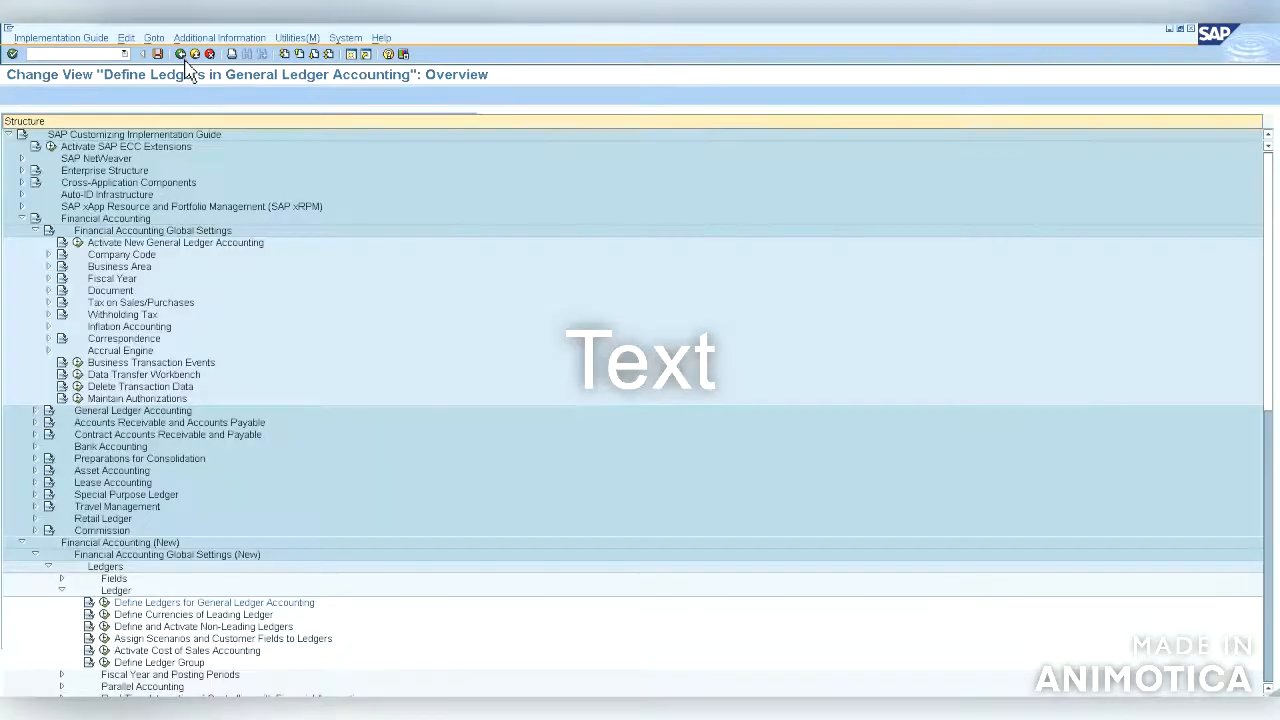
Step: Open Define Currencies of Leading Ledger and examine the additional local currencies per company code
click(106, 615)
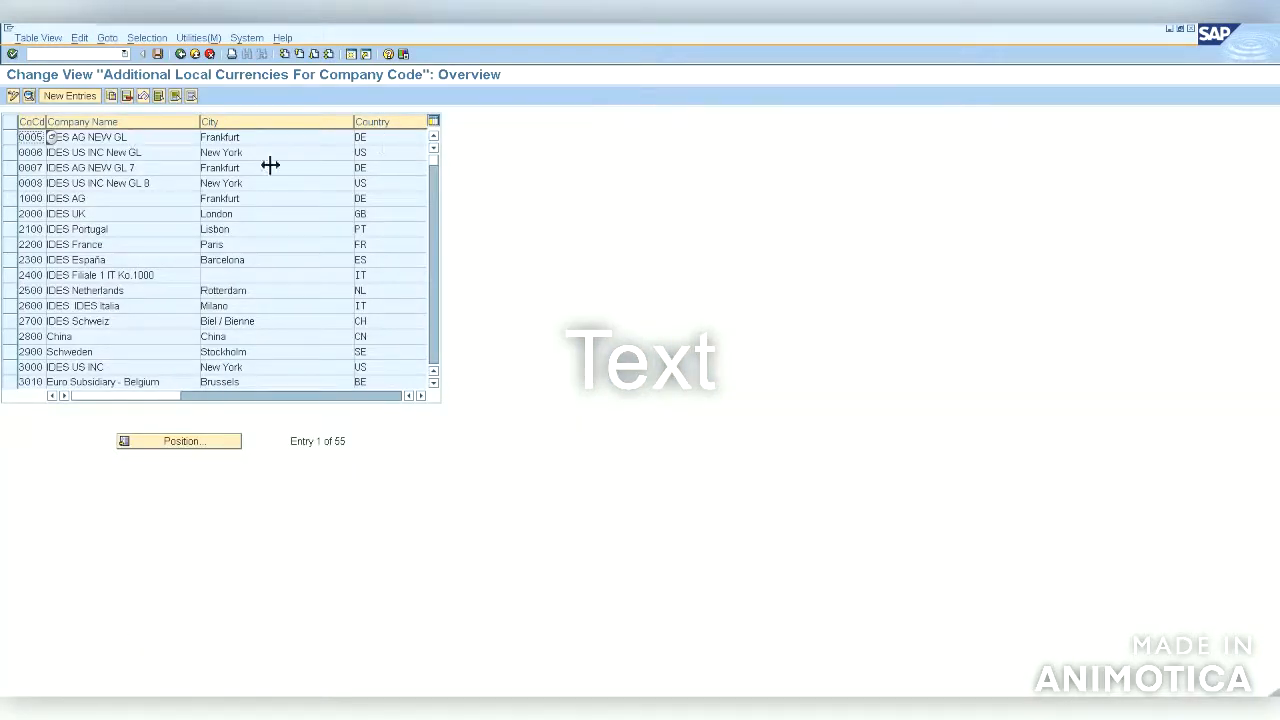
click(396, 396)
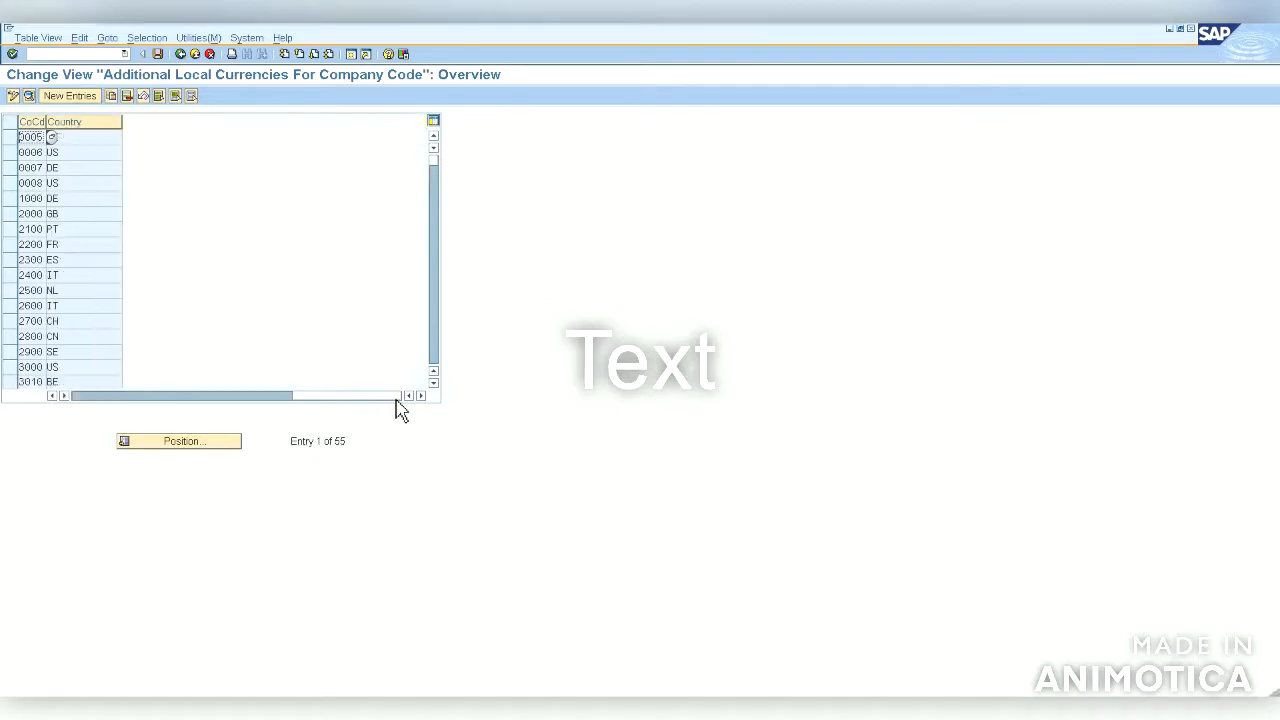
click(103, 397)
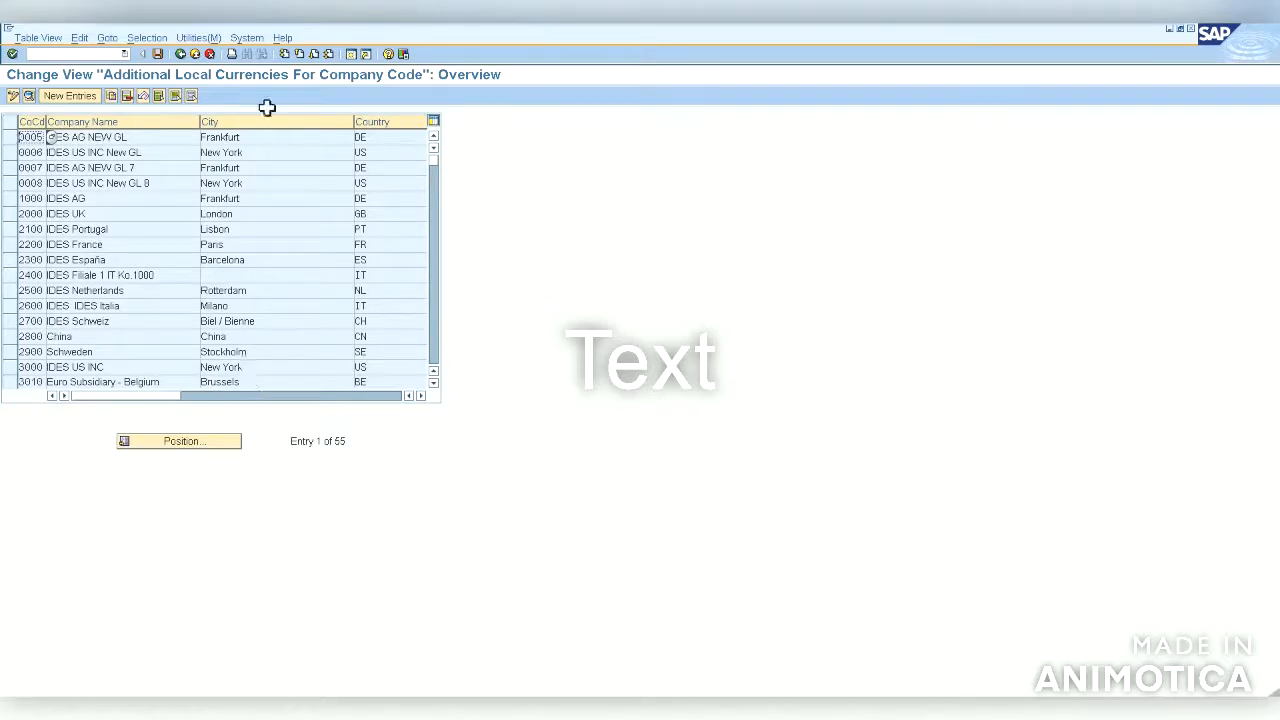
click(181, 54)
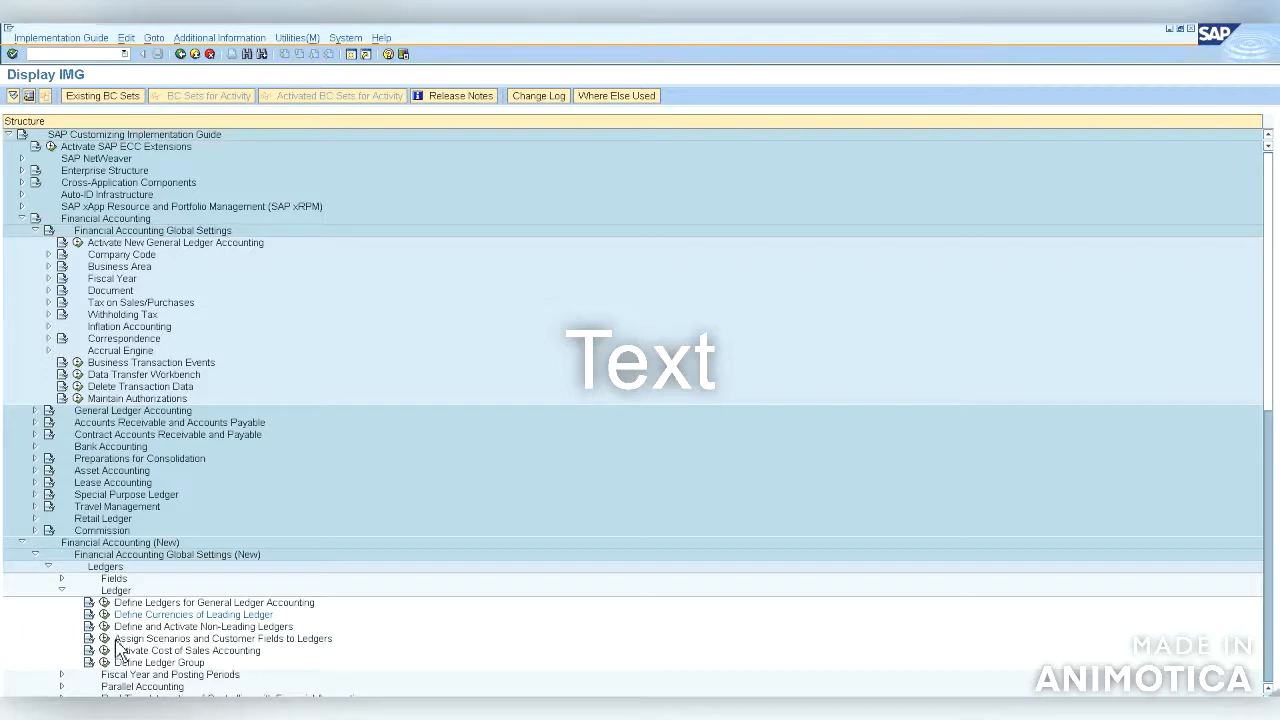
Step: Open the Copy, Delete, Check Controlling Area activity under General Controlling's Maintain Controlling Area
mouse_move(873, 24)
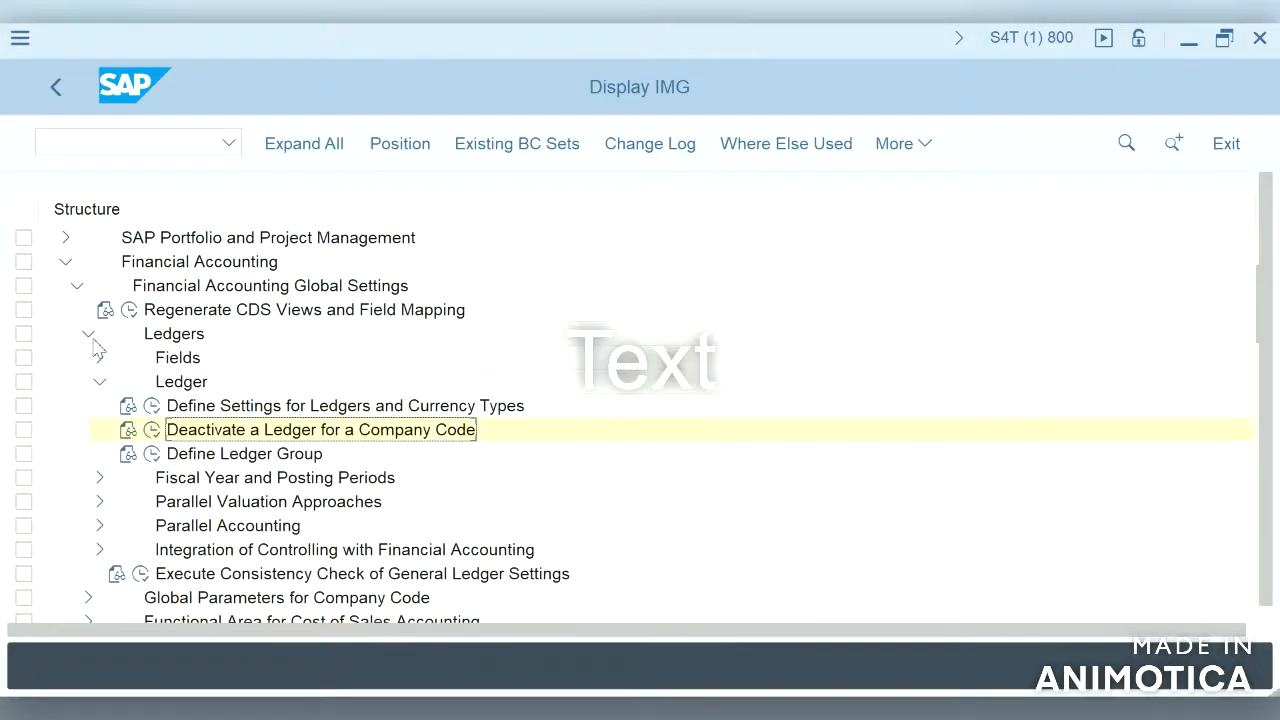
click(77, 290)
click(65, 262)
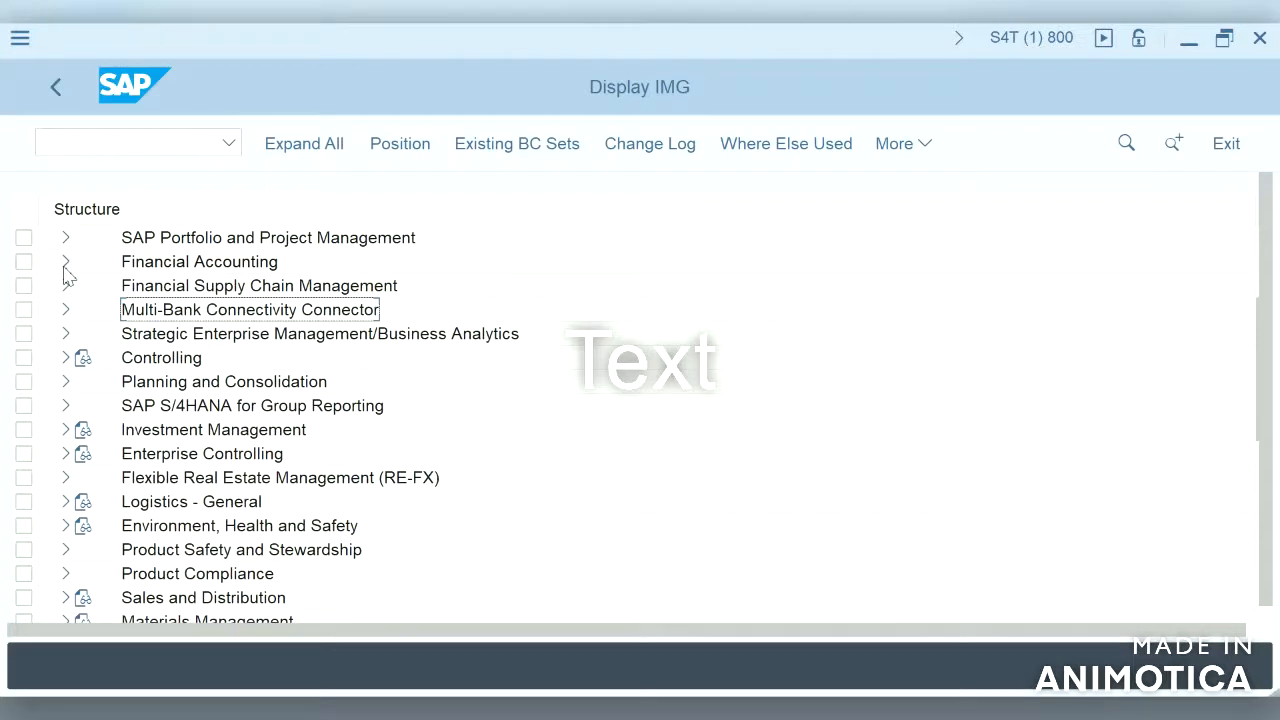
click(66, 357)
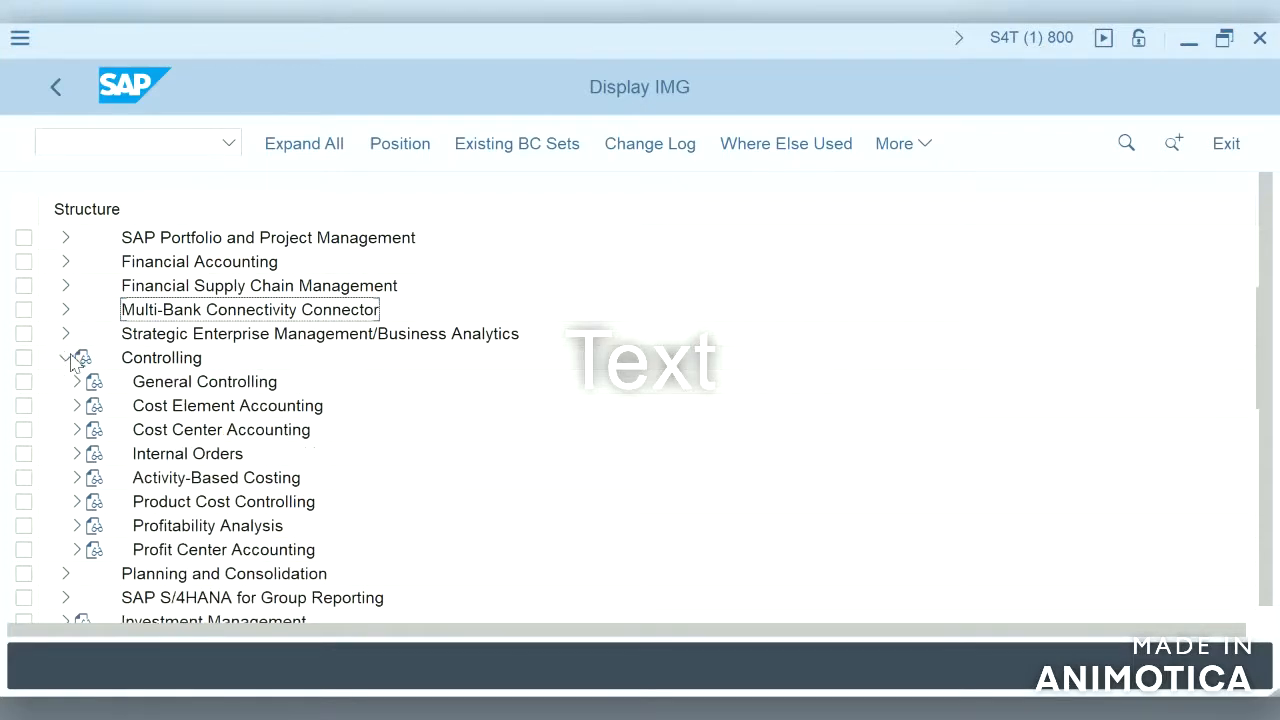
click(78, 382)
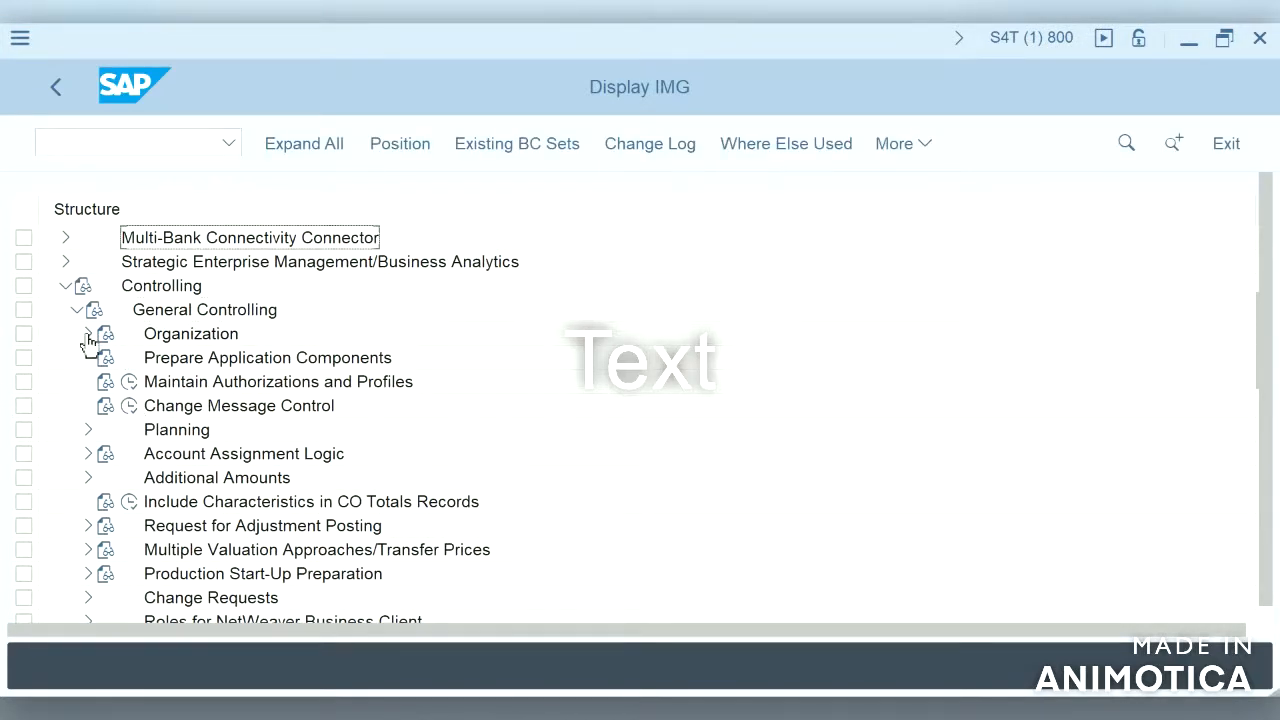
click(88, 334)
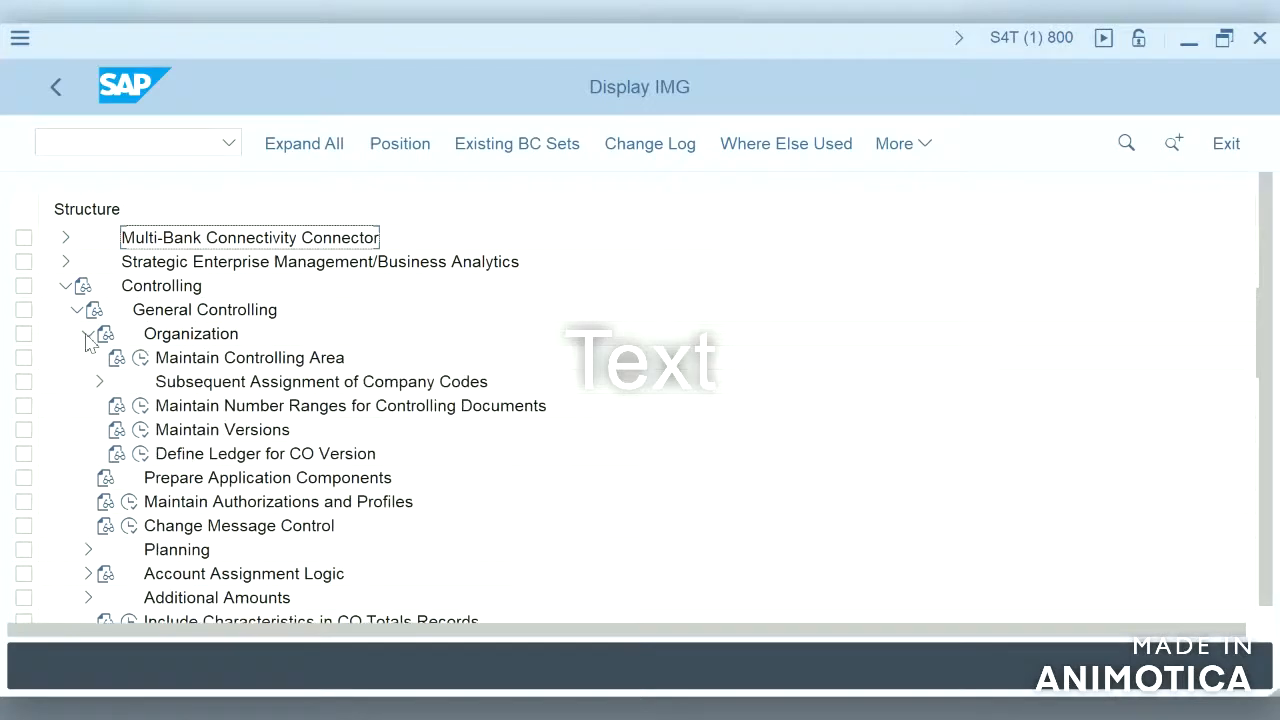
click(145, 358)
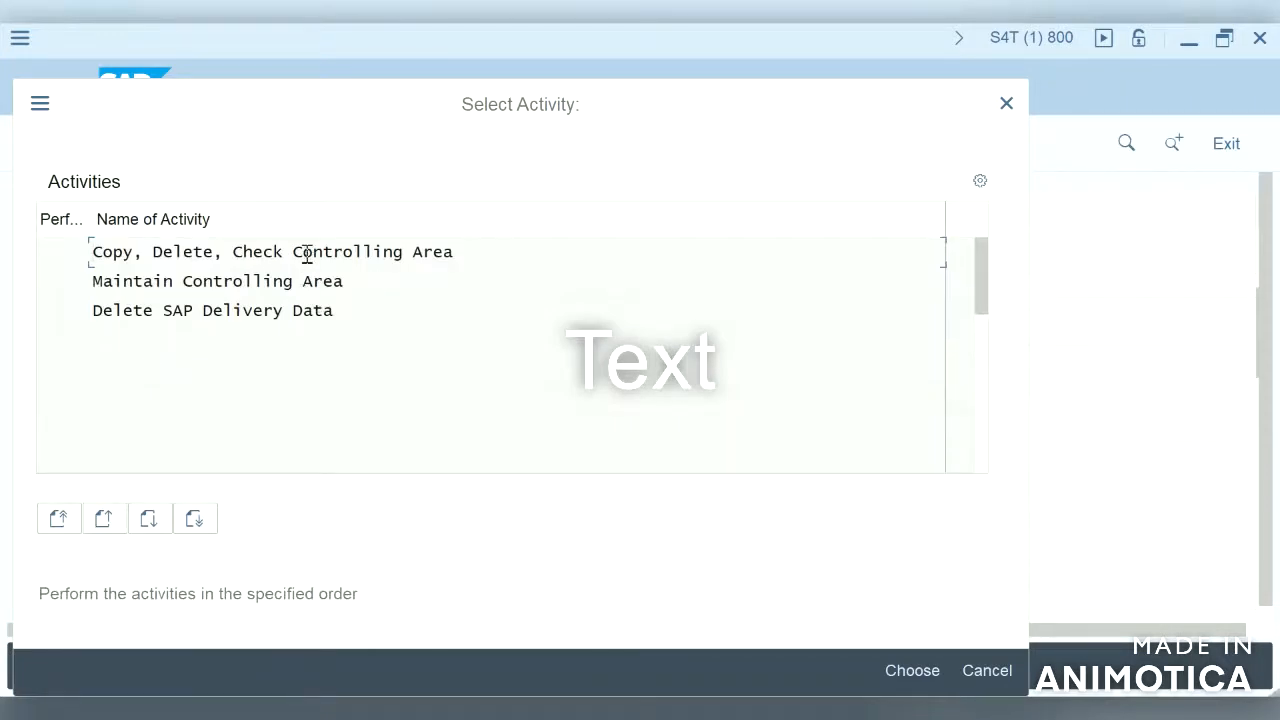
double_click(307, 252)
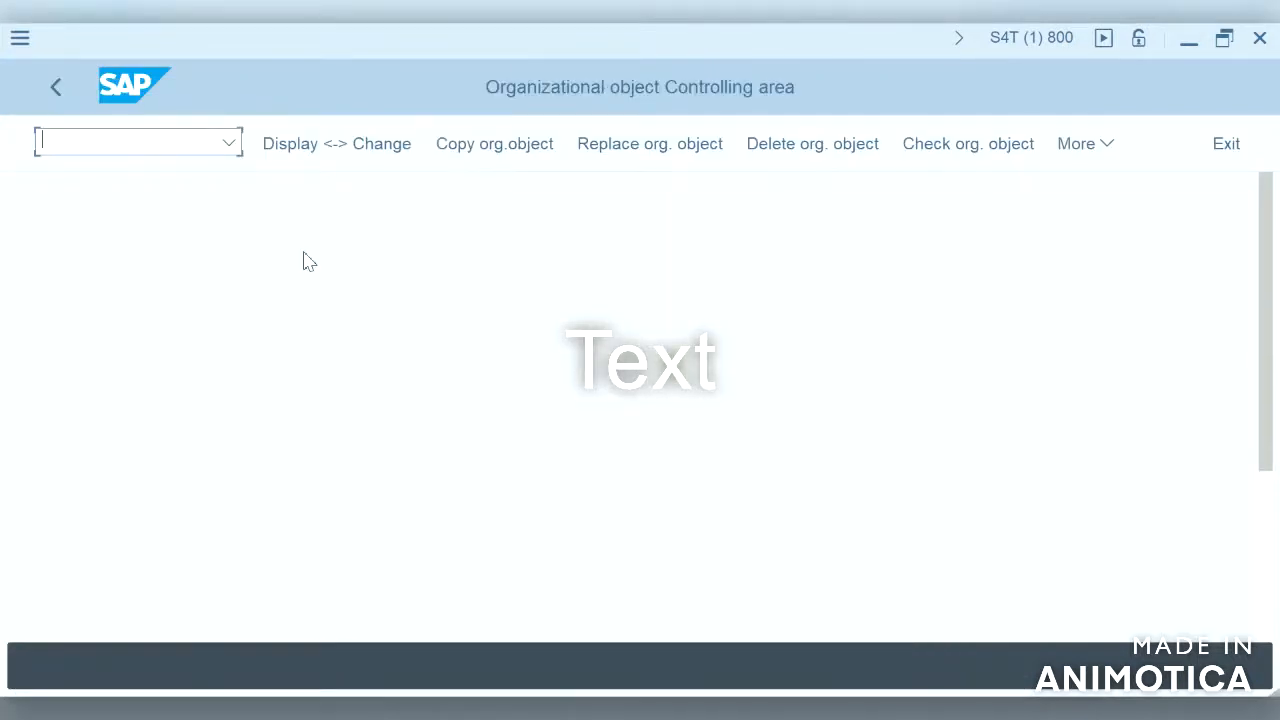
Step: Open the Maintain Controlling Area activity and start a new controlling area entry with ID S4HA
click(56, 90)
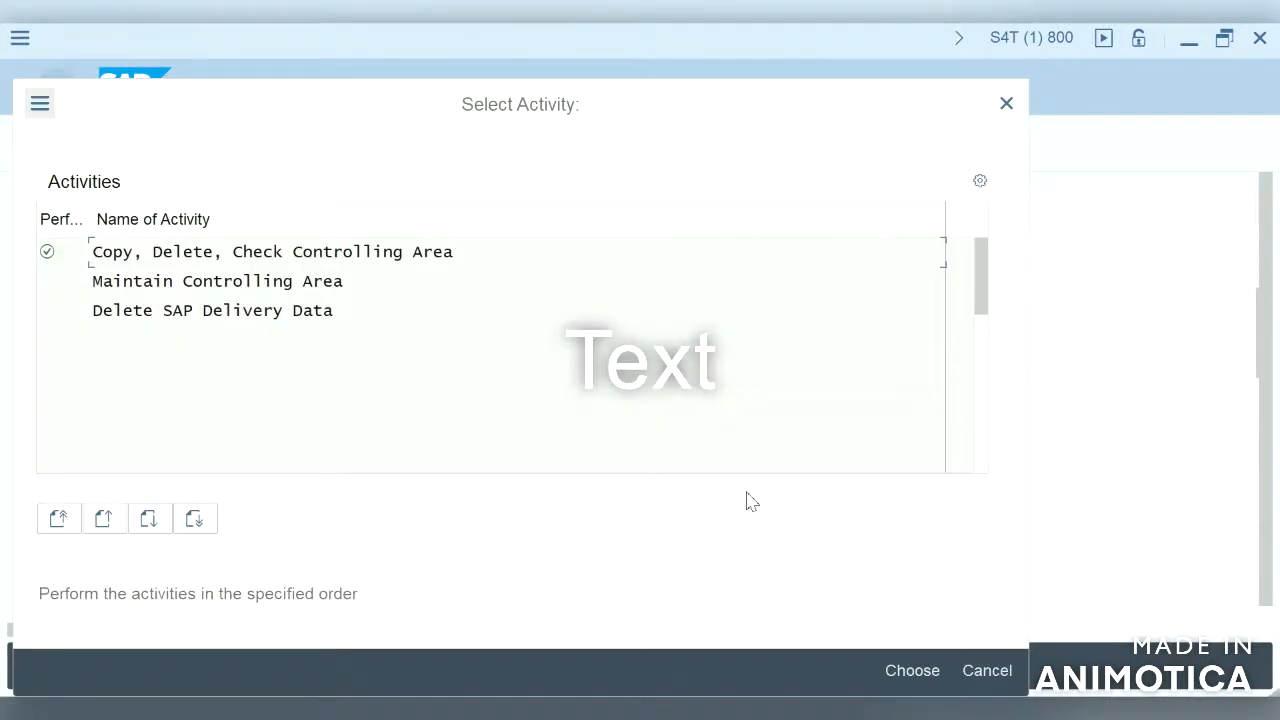
click(300, 283)
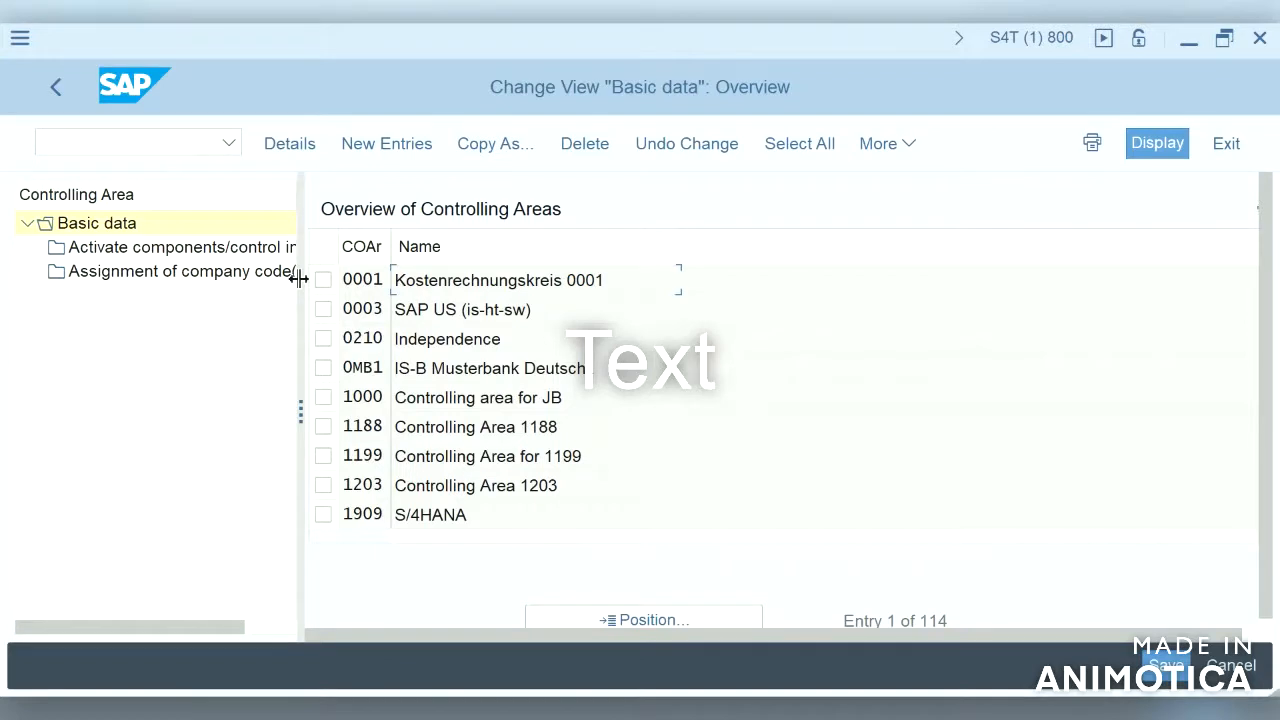
click(387, 145)
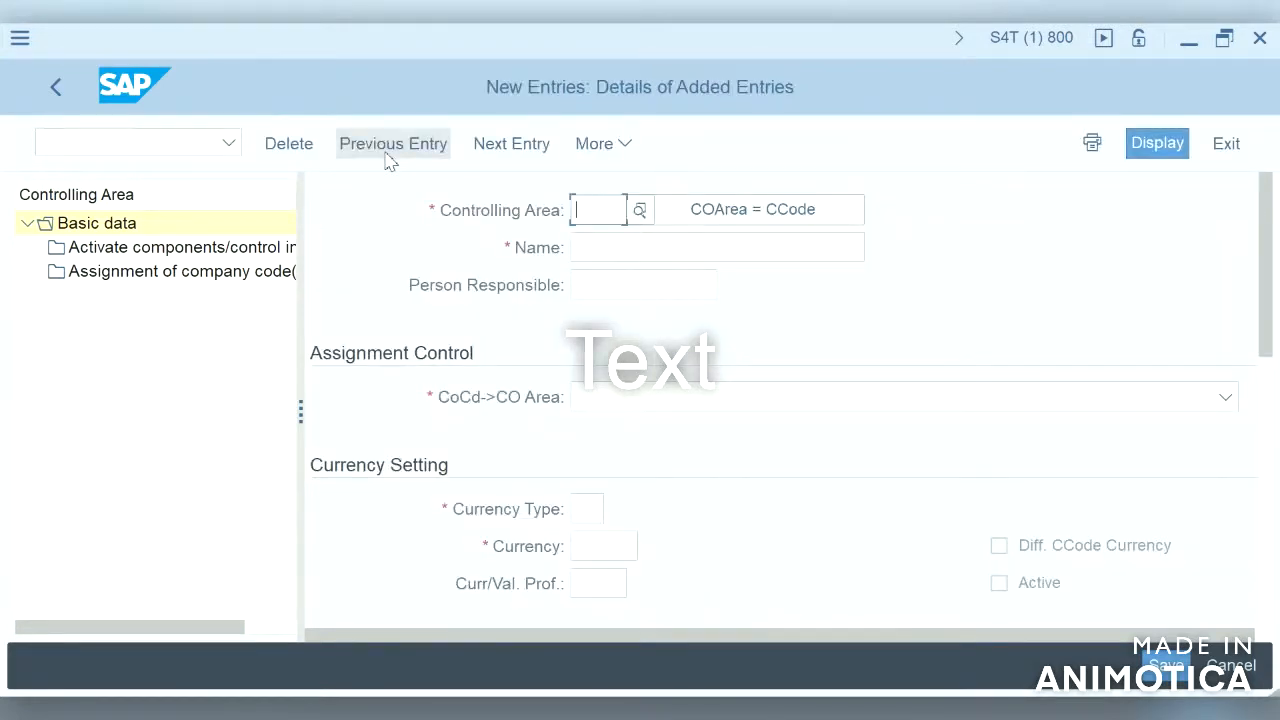
text(s4)
key(BackSpace)
key(BackSpace)
text(S)
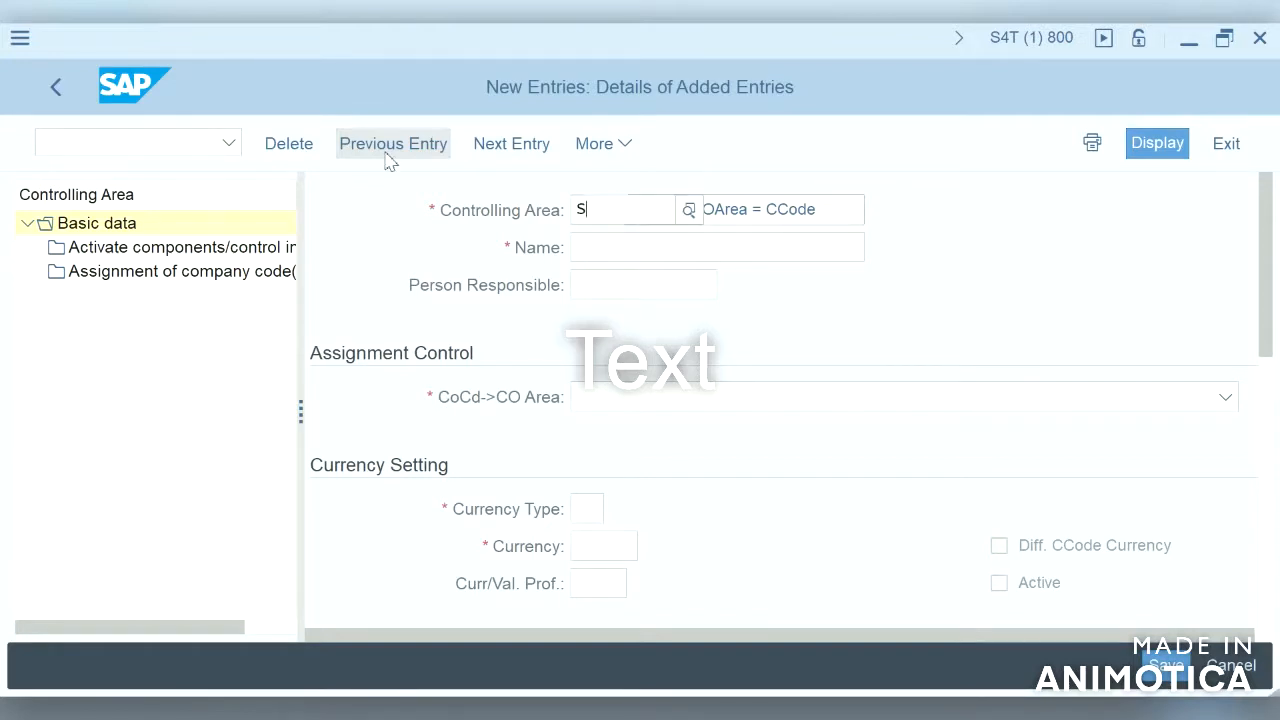
text(4HA)
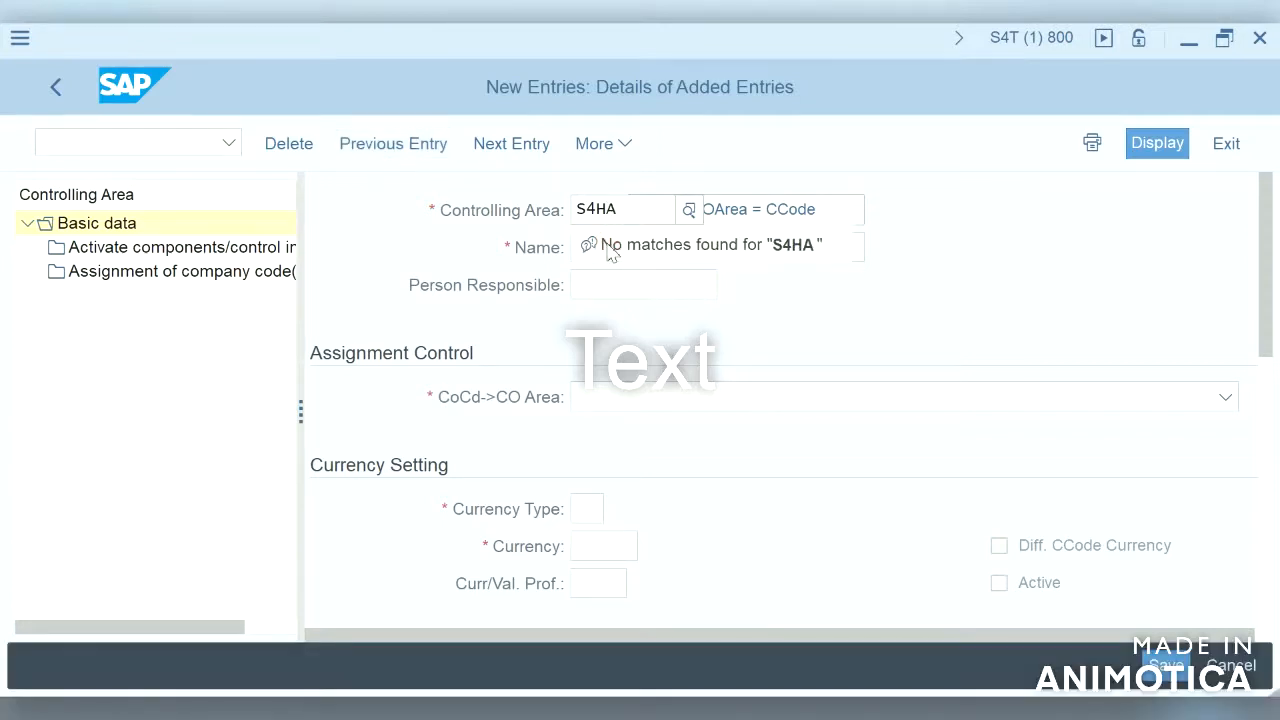
click(823, 289)
click(719, 233)
click(730, 254)
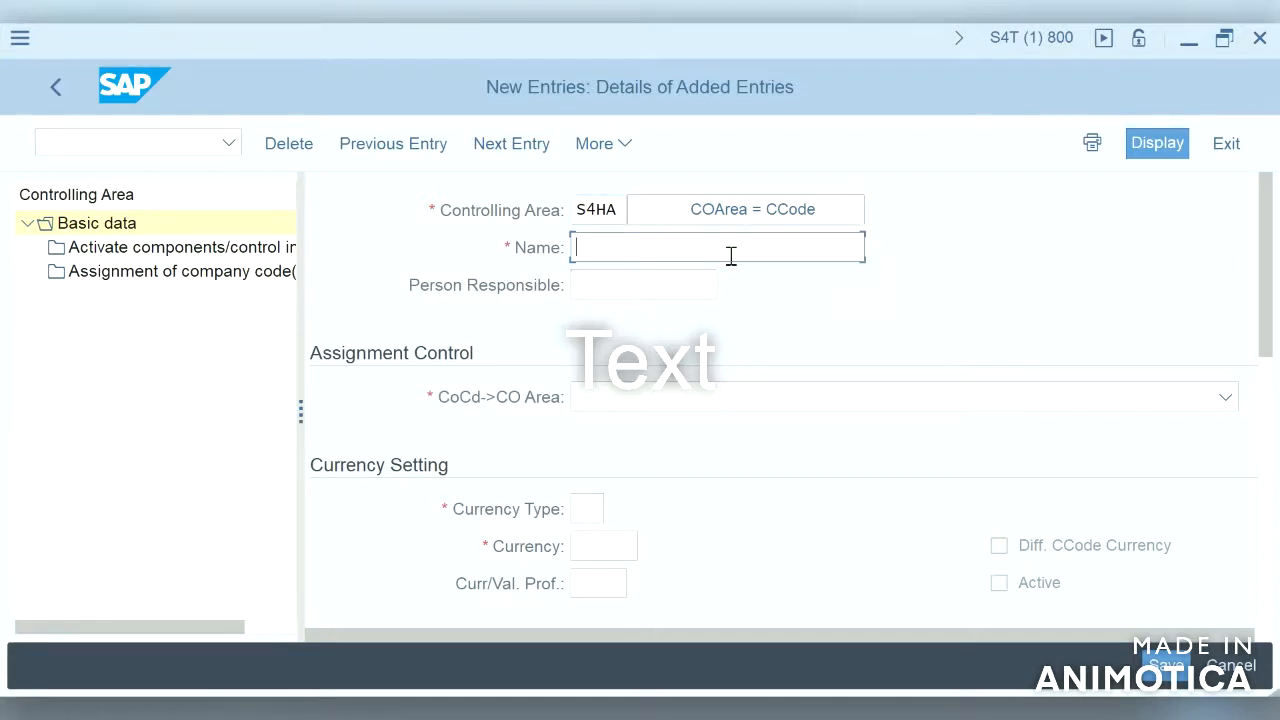
Step: Name the controlling area "controlling area fo S4HA" and set its assignment control to controlling area same as company code
text(simple)
key(BackSpace)
key(BackSpace)
key(BackSpace)
key(BackSpace)
key(BackSpace)
key(BackSpace)
text(contra)
key(BackSpace)
text(olling area fo )
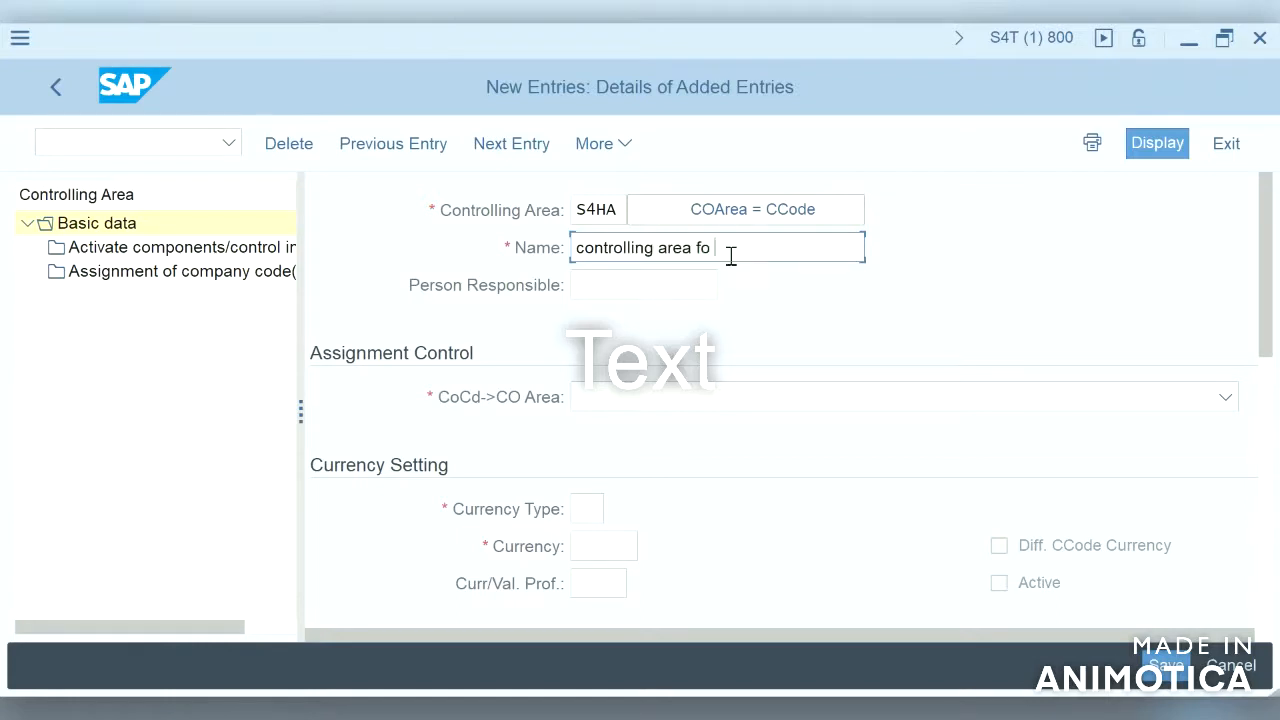
text(S4HA)
click(660, 400)
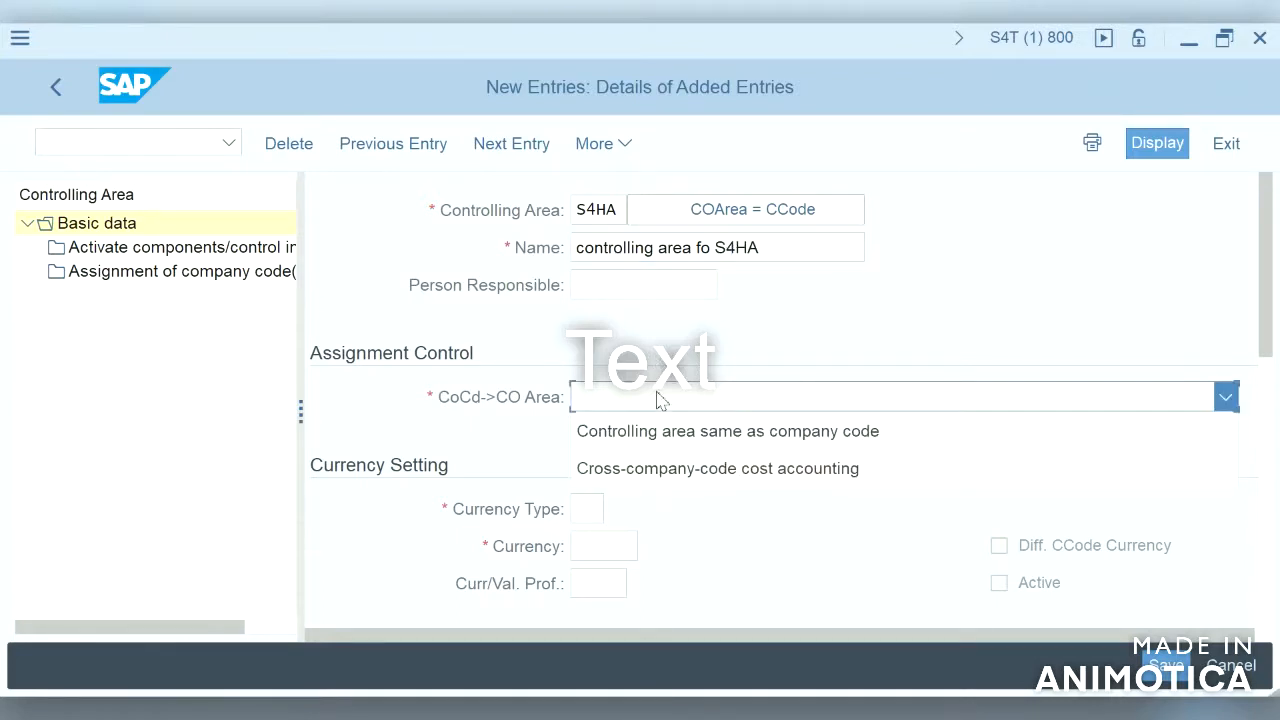
click(712, 440)
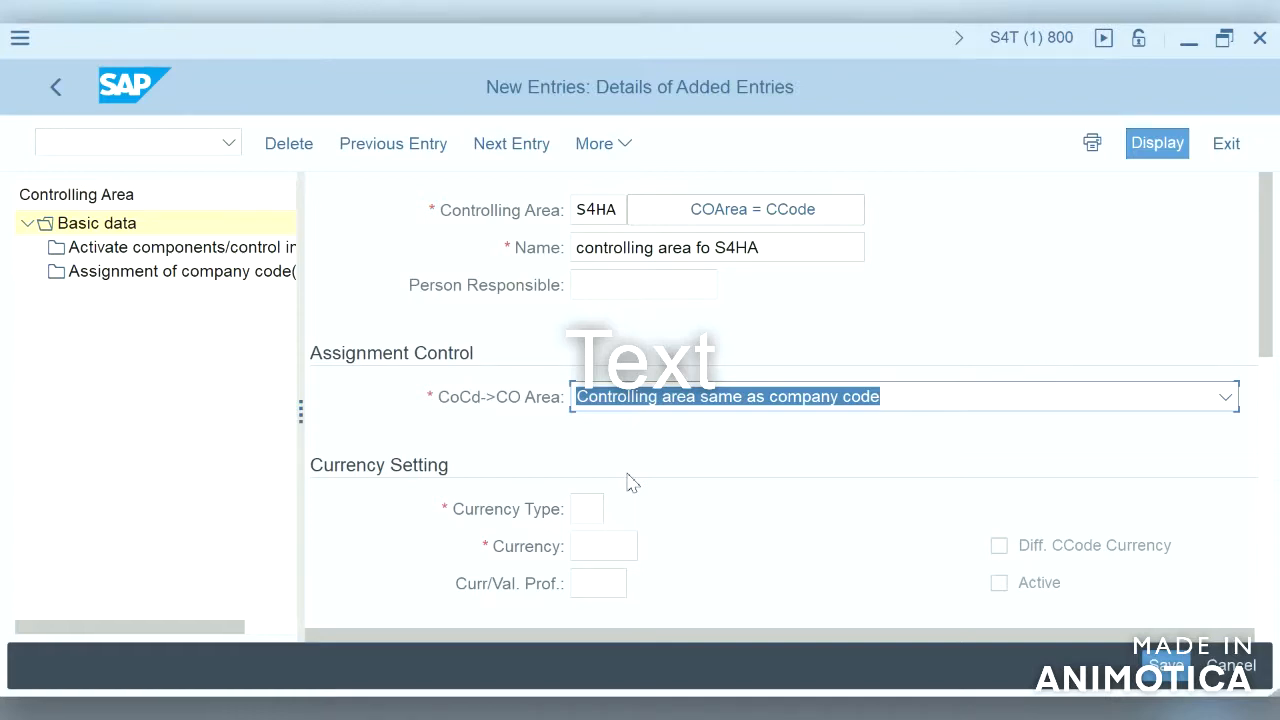
Step: Set the controlling area's currency type to 10, company code currency
click(589, 509)
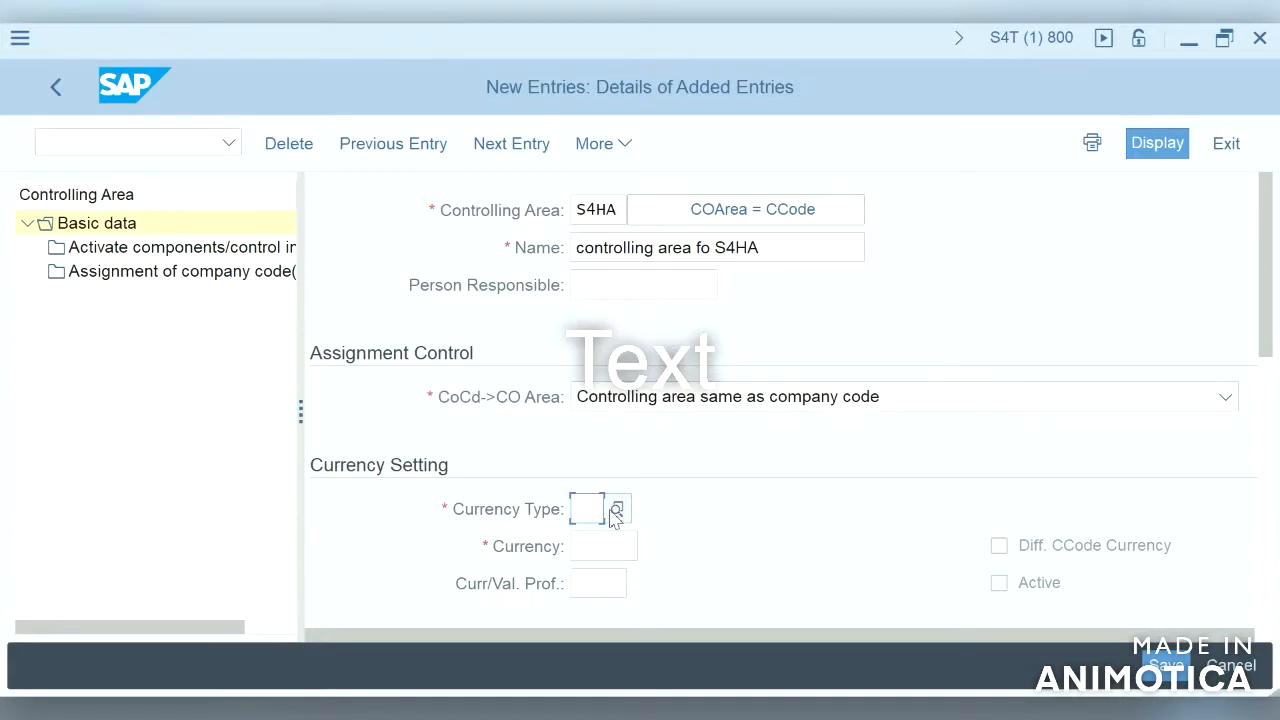
click(616, 511)
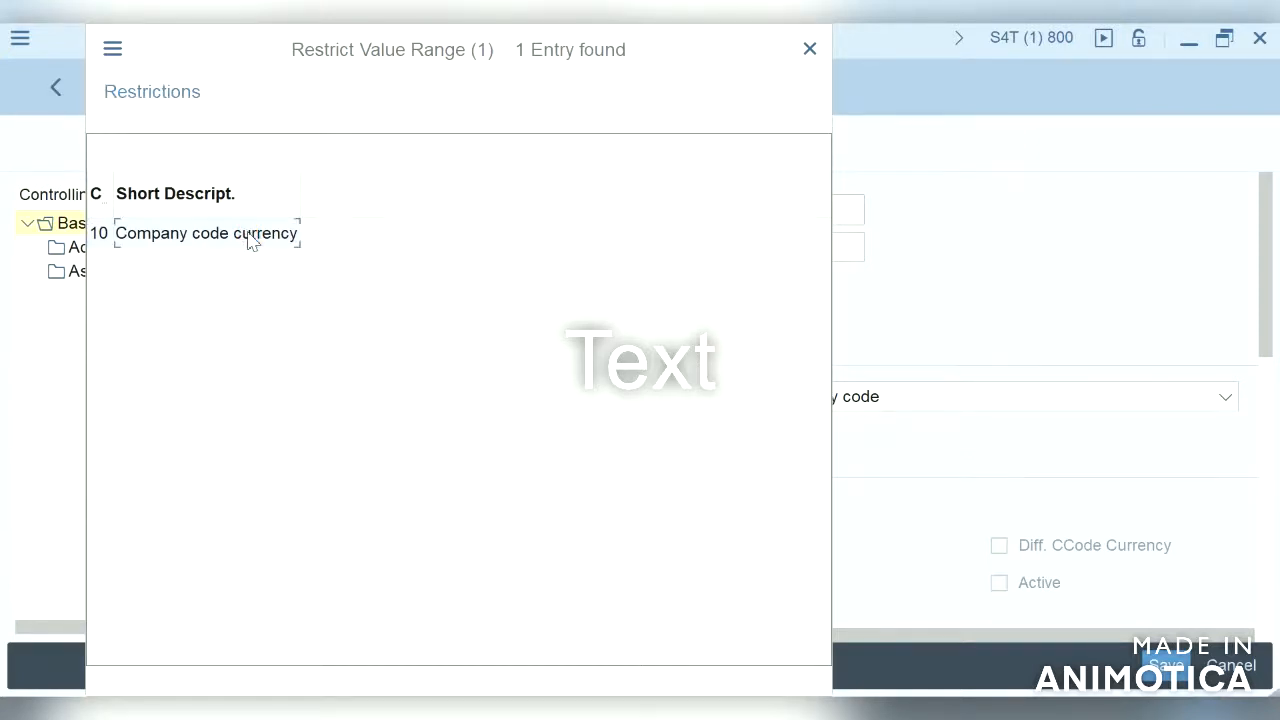
double_click(250, 240)
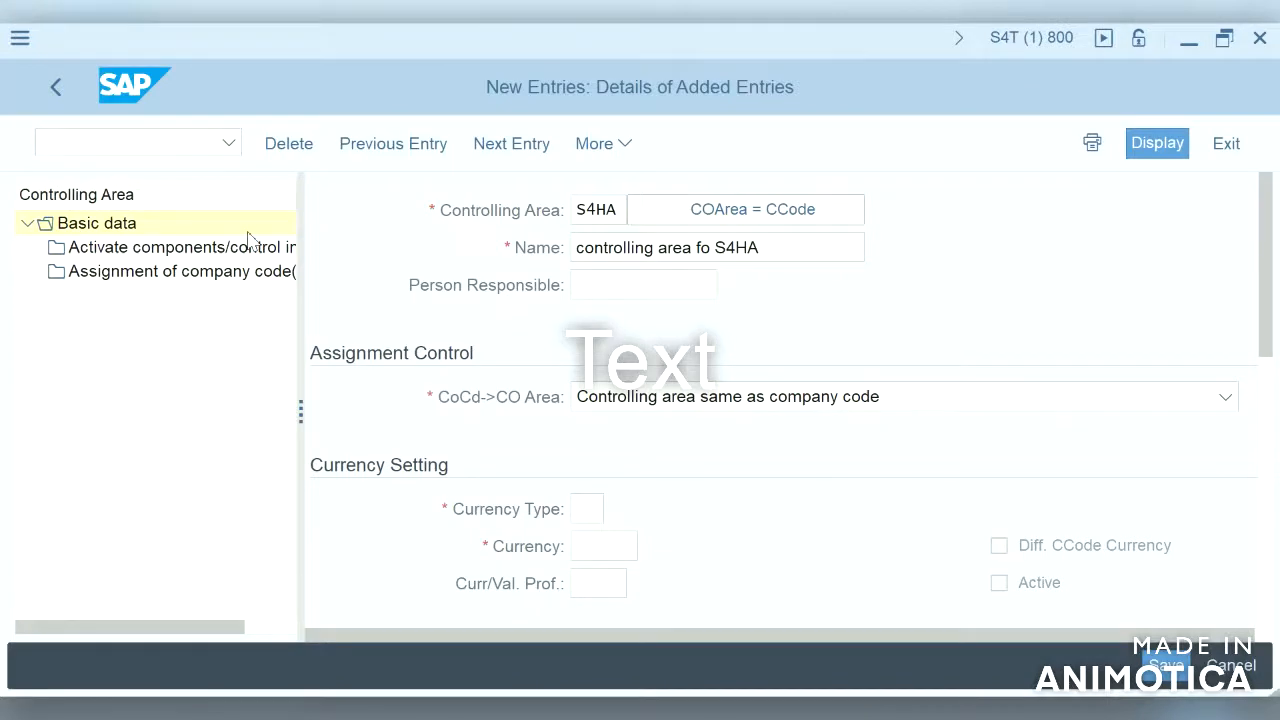
text(10)
key(Return)
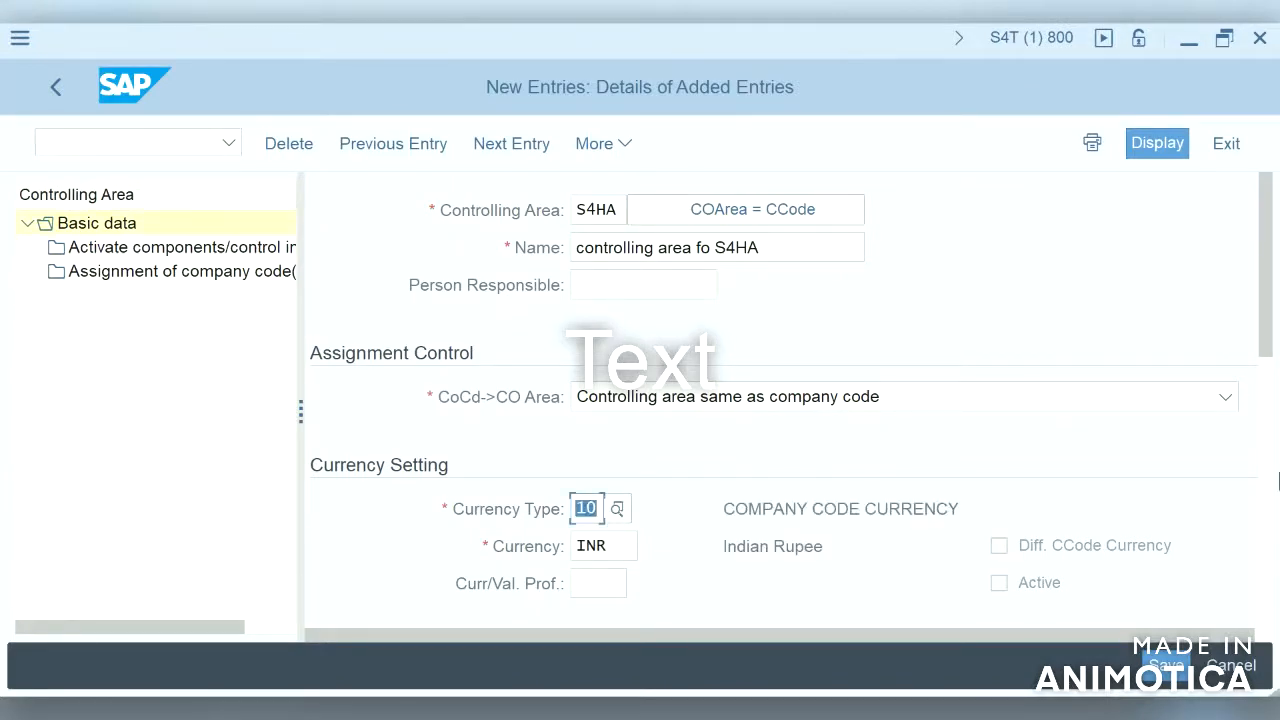
Step: Enter S4HA as the cost center standard hierarchy and agree to create it as a new standard hierarchy
click(1270, 473)
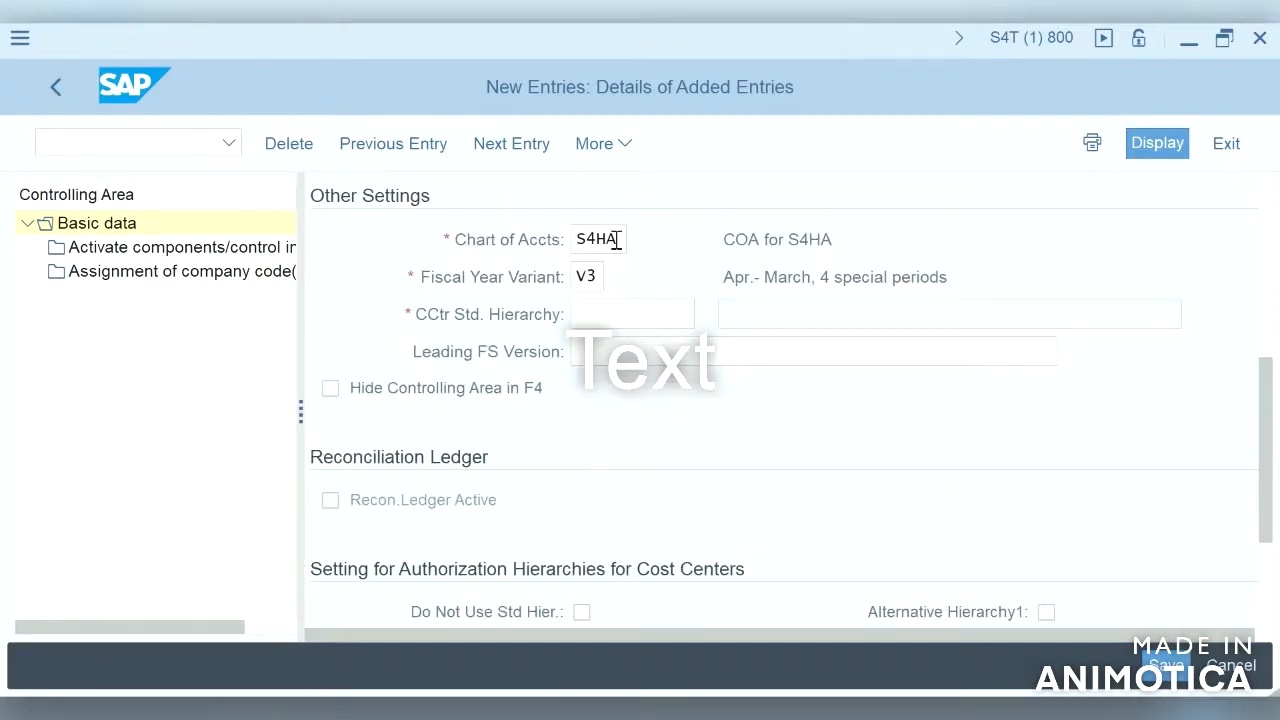
click(645, 313)
text(S$H)
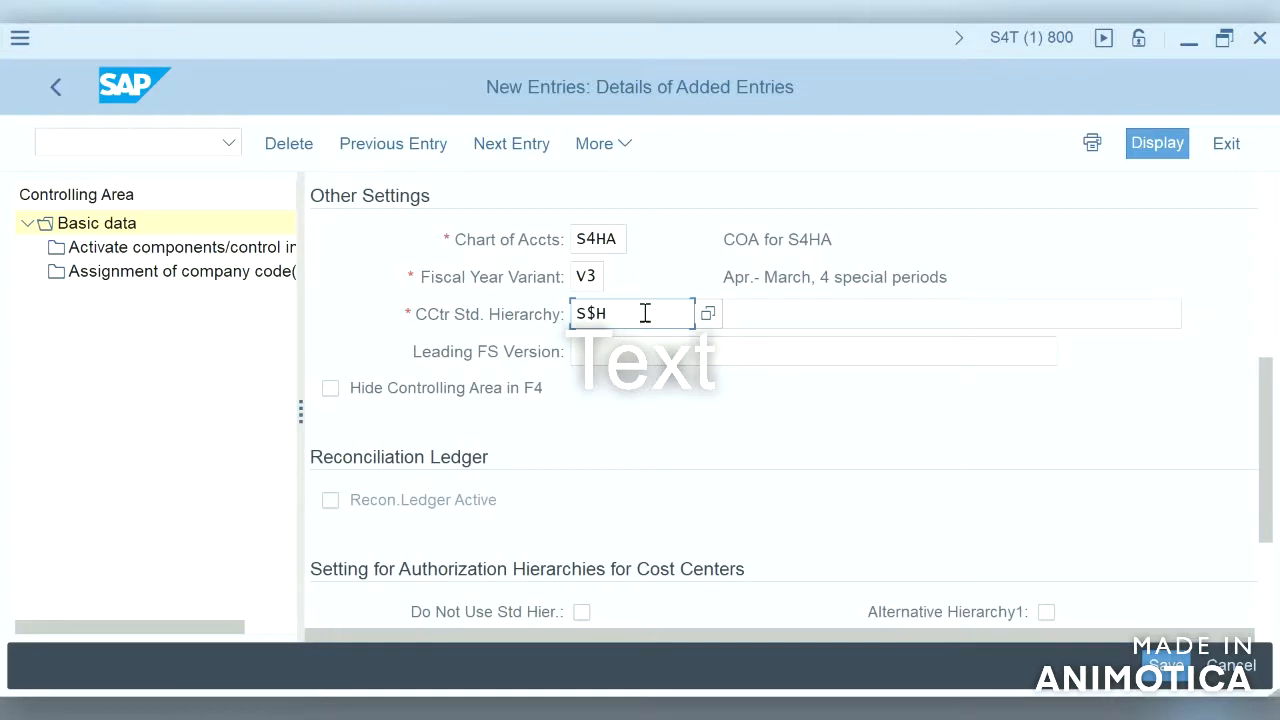
key(BackSpace)
key(BackSpace)
text(4HA)
key(Return)
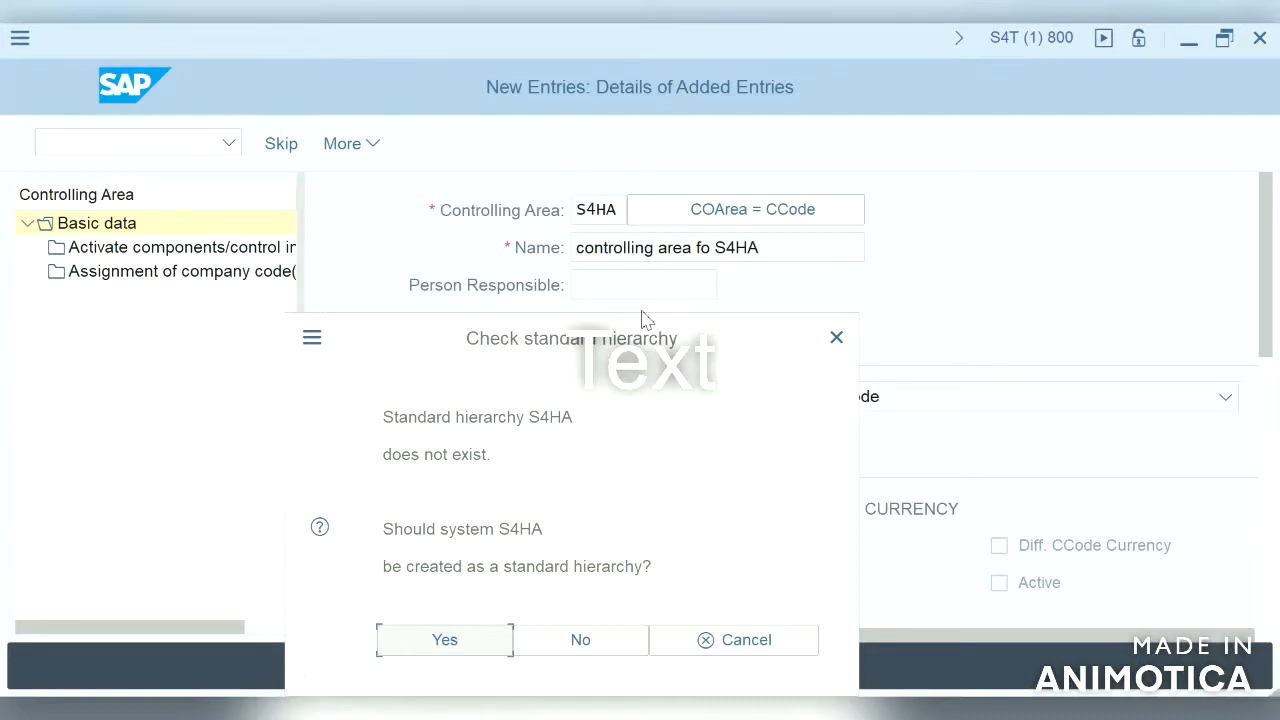
click(470, 645)
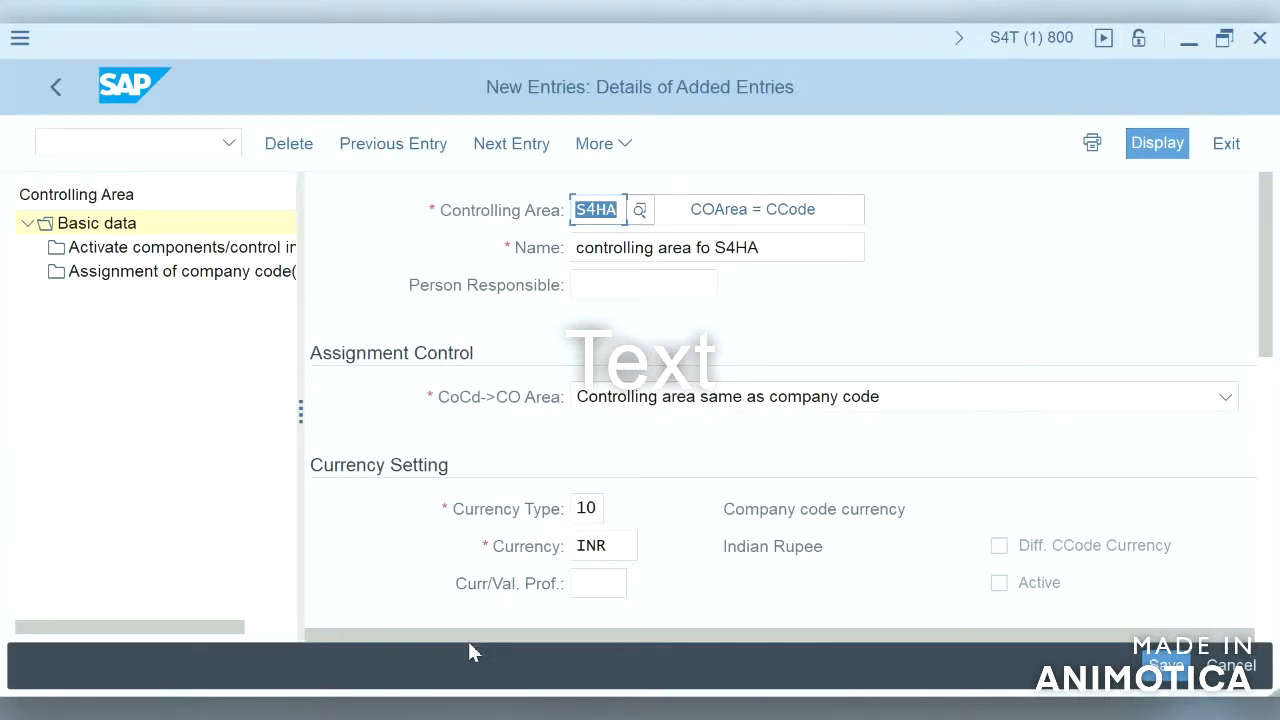
Step: Save the new controlling area, confirming the standard hierarchy creation and the customizing request
click(1266, 480)
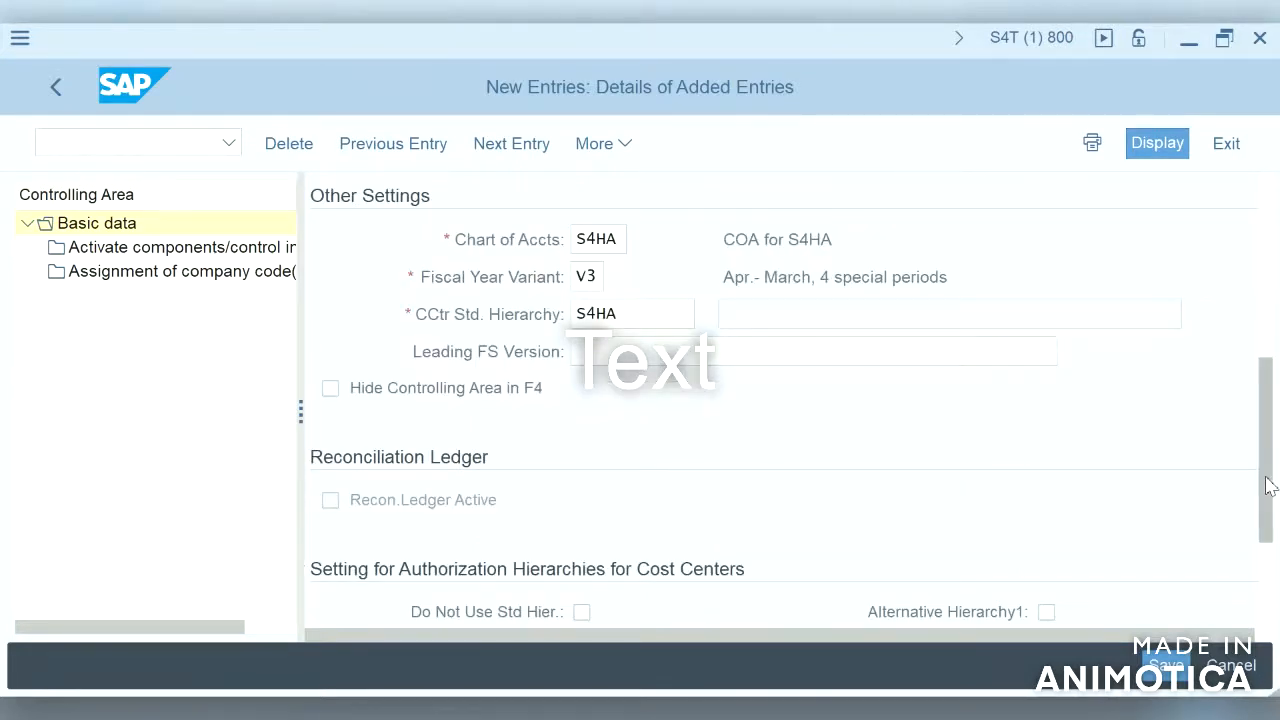
click(1268, 577)
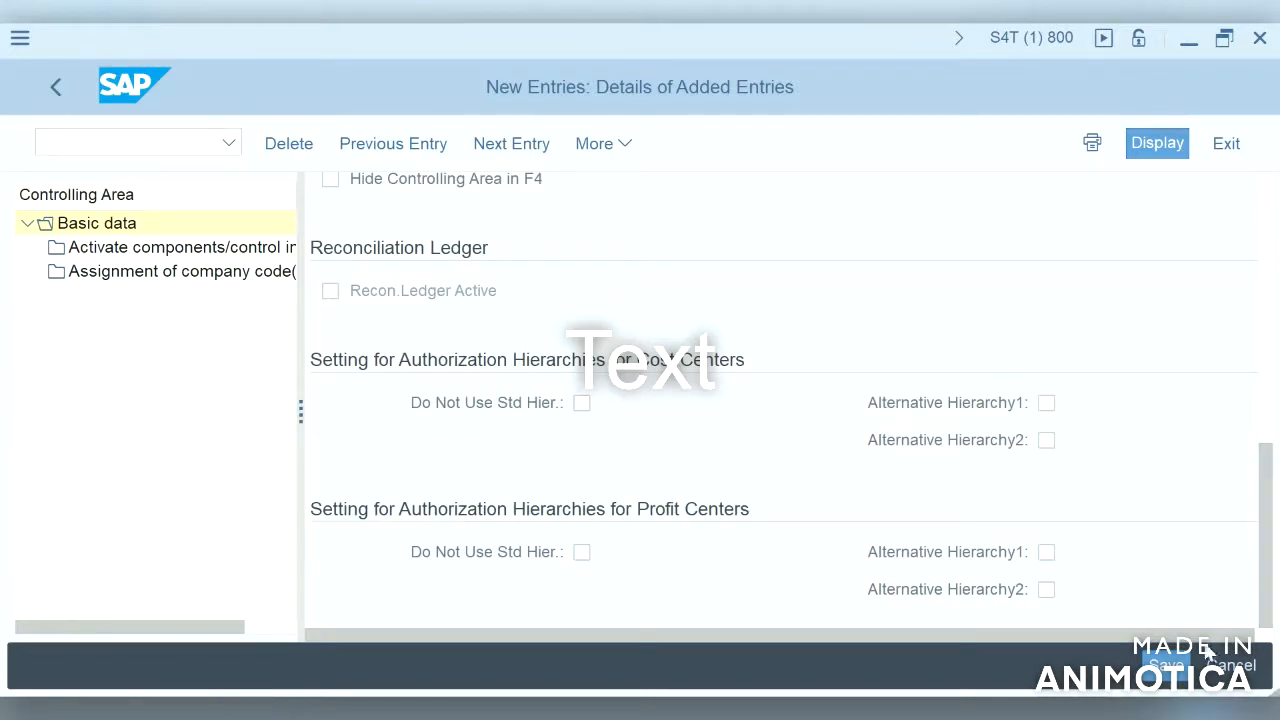
click(1163, 666)
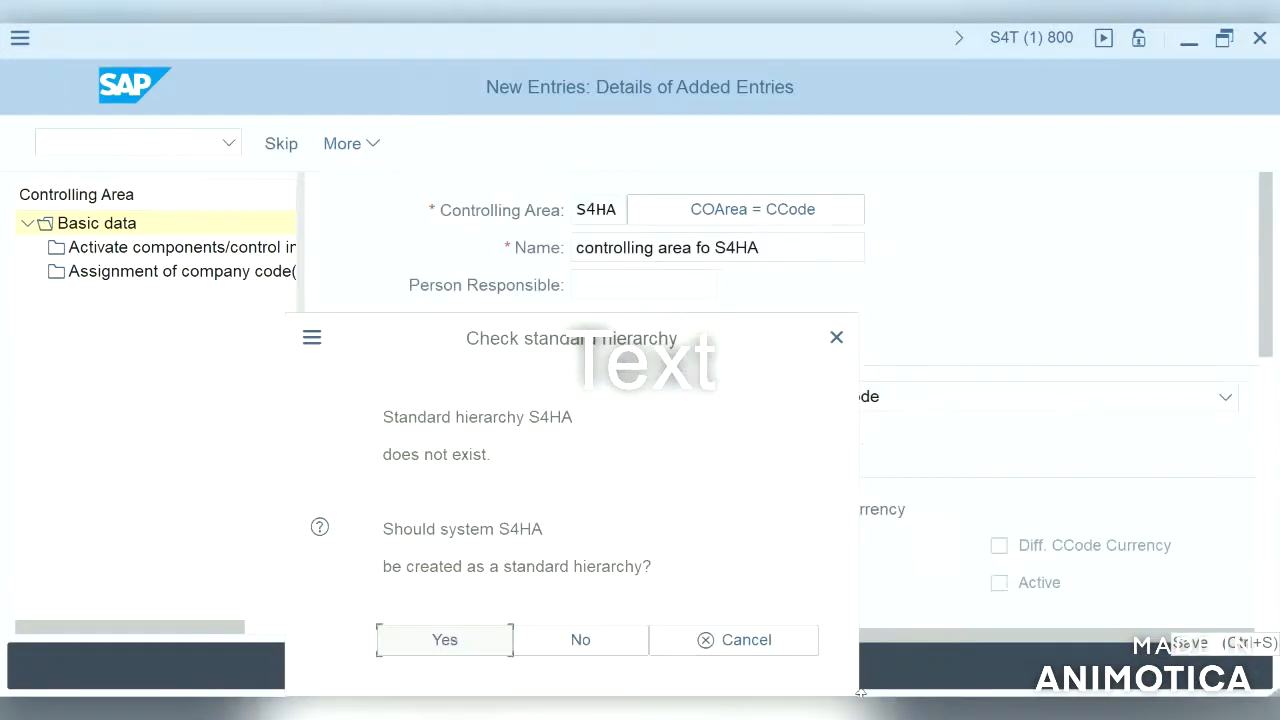
click(467, 645)
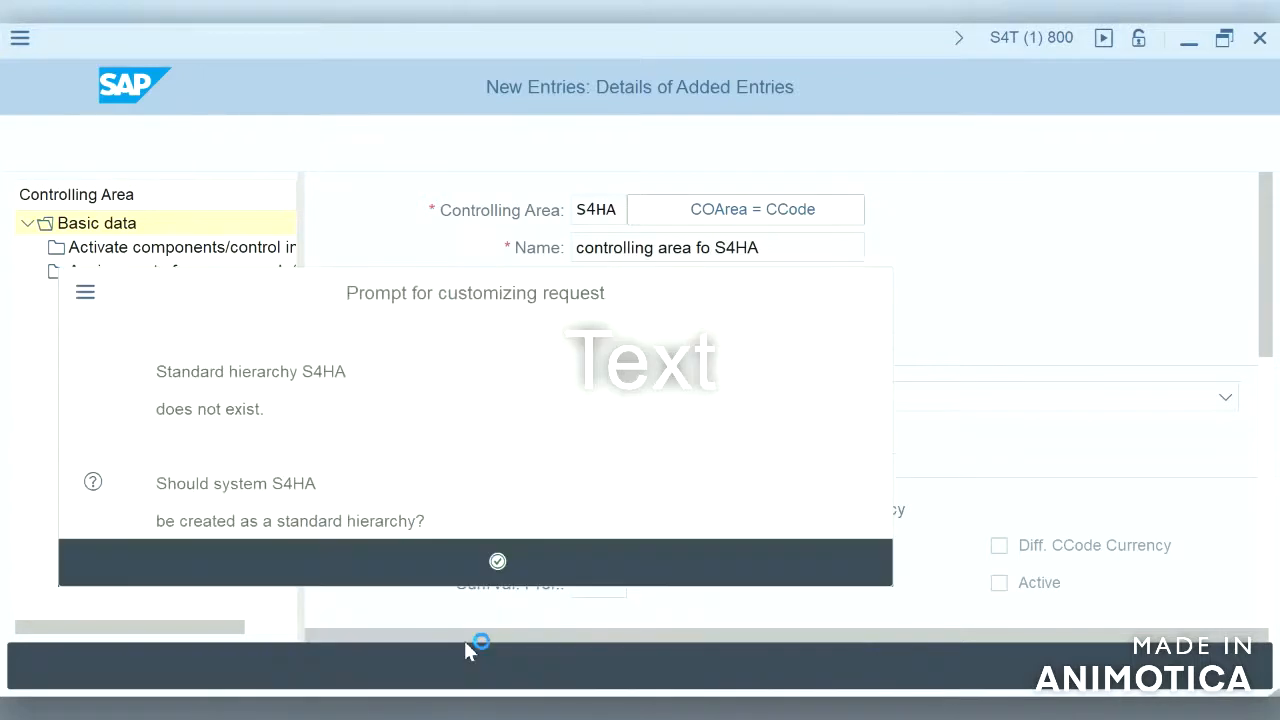
click(497, 562)
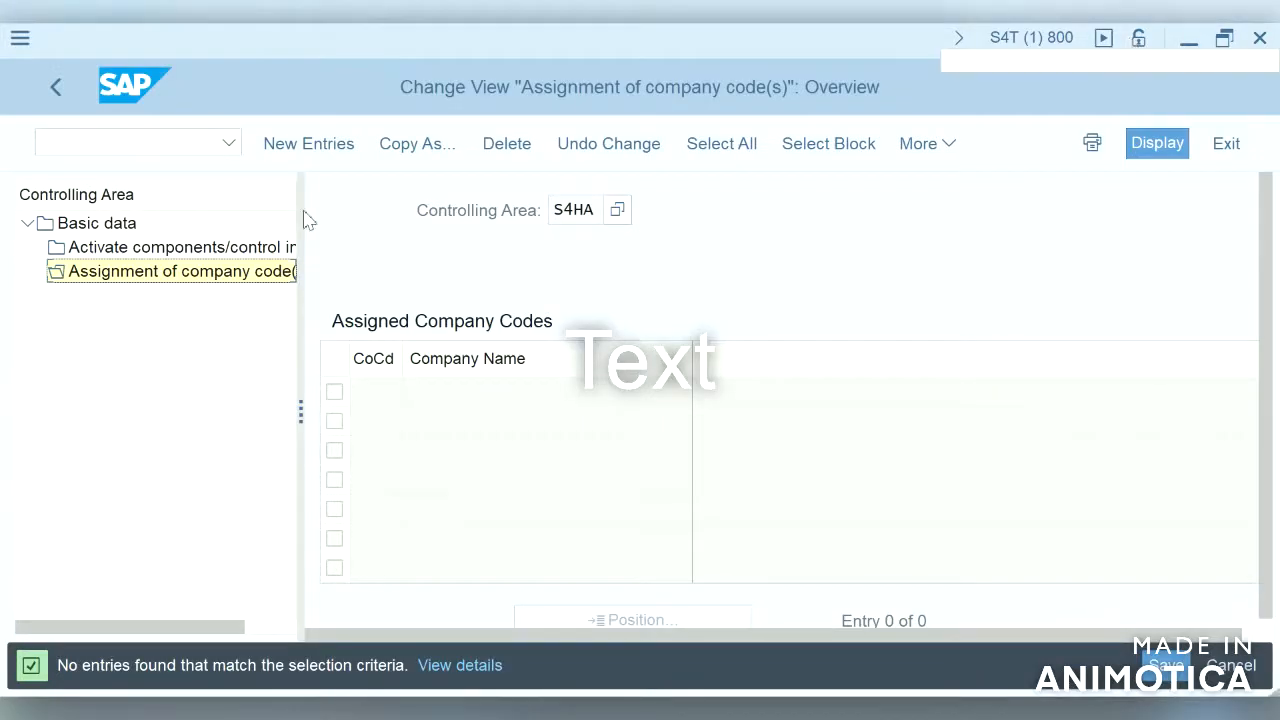
Step: Reopen the controlling area's basic data and review its settings
double_click(126, 226)
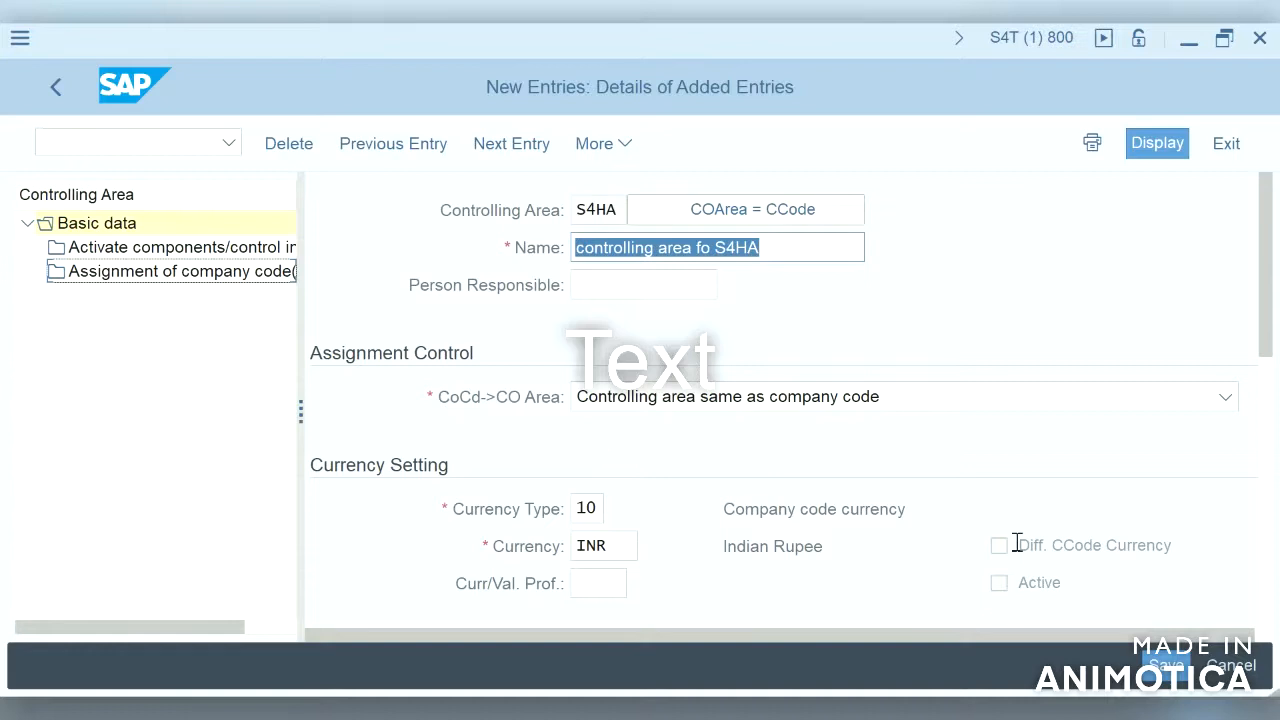
click(1270, 594)
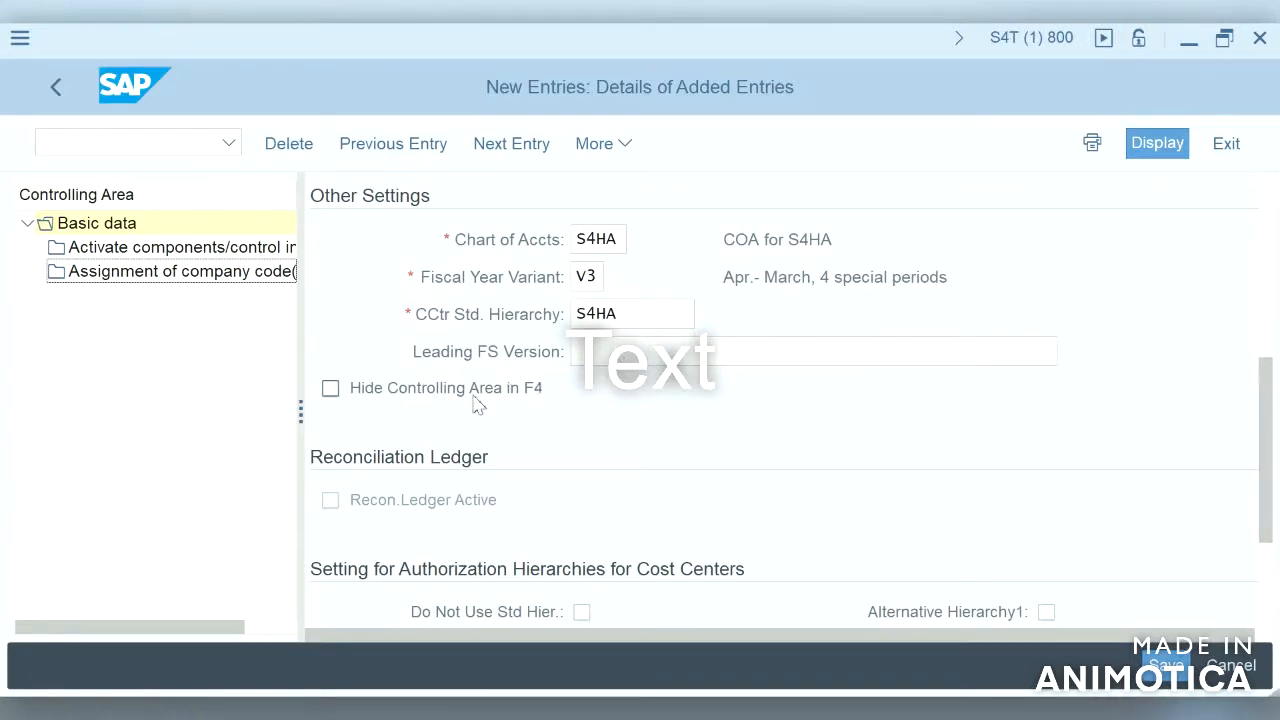
click(1266, 584)
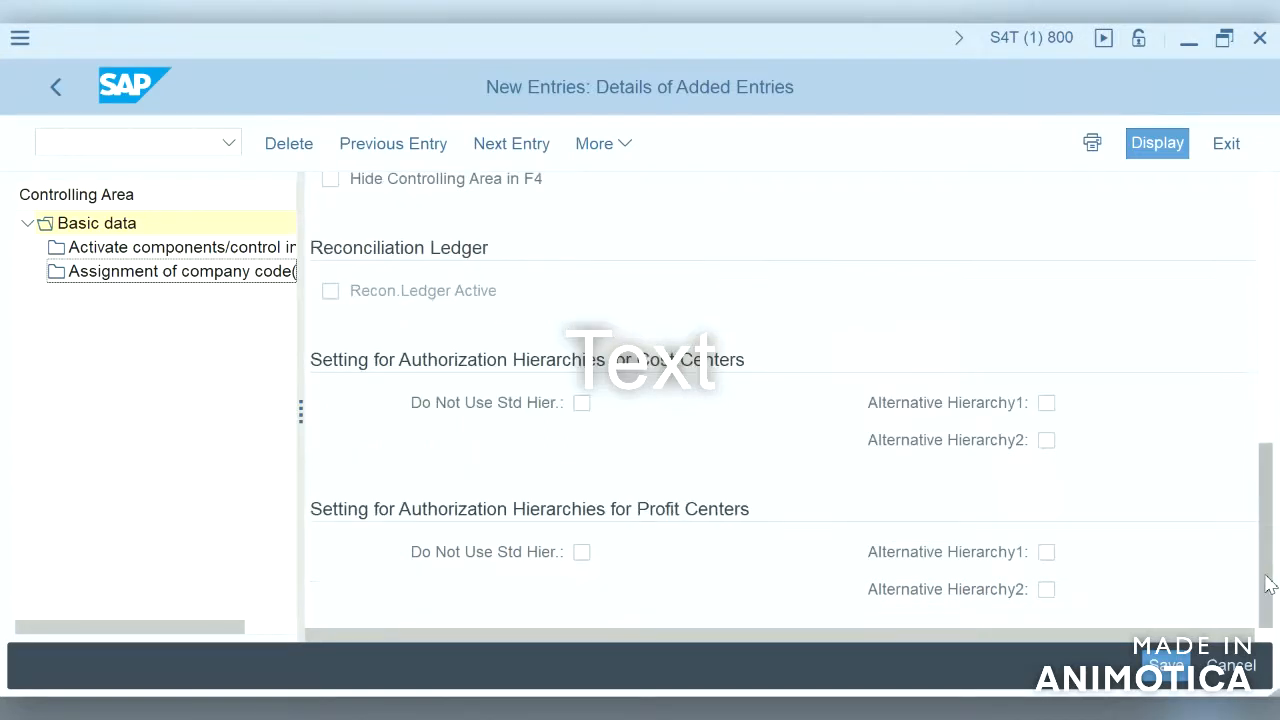
click(1266, 271)
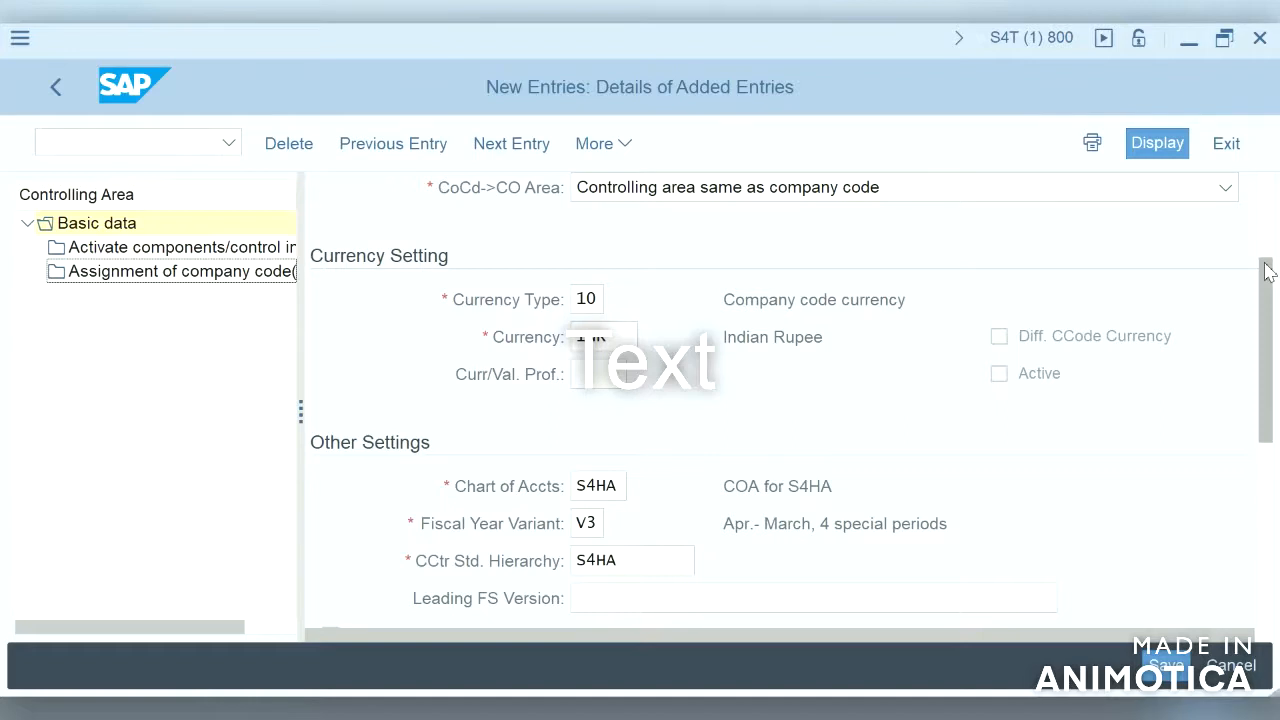
Step: Assign company code S4HA to controlling area S4HA and save the assignment
click(231, 277)
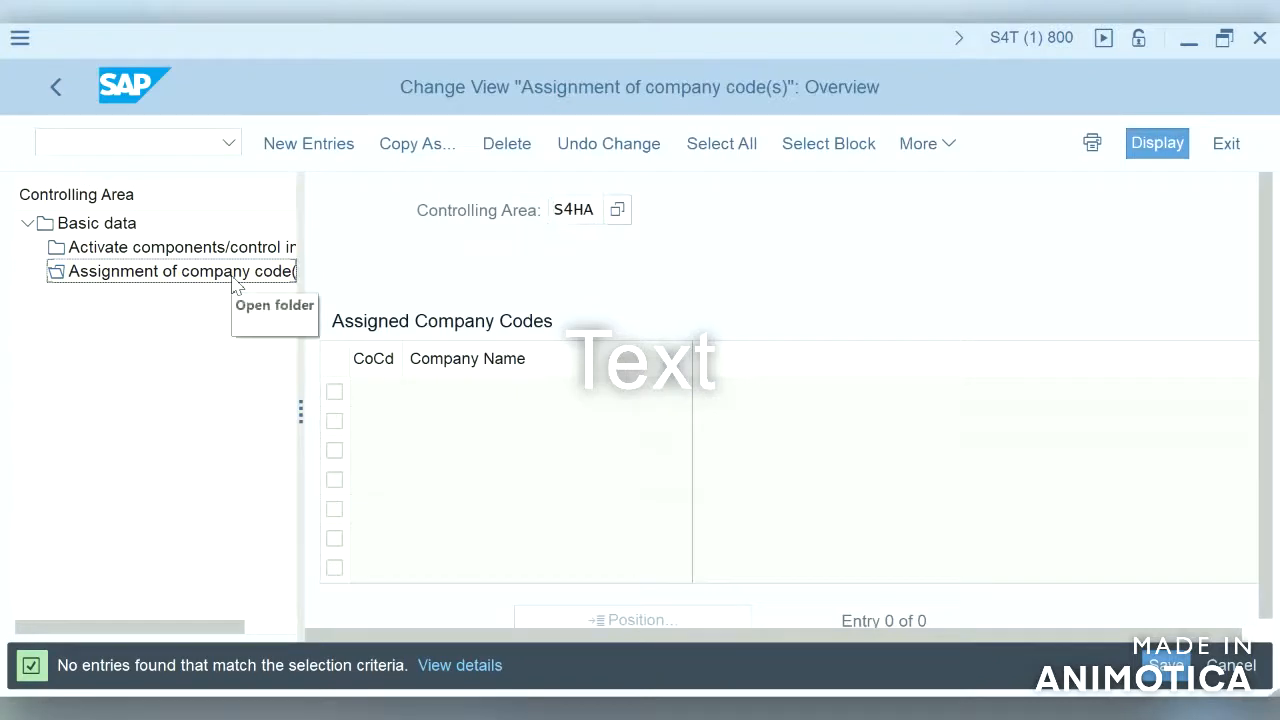
click(324, 158)
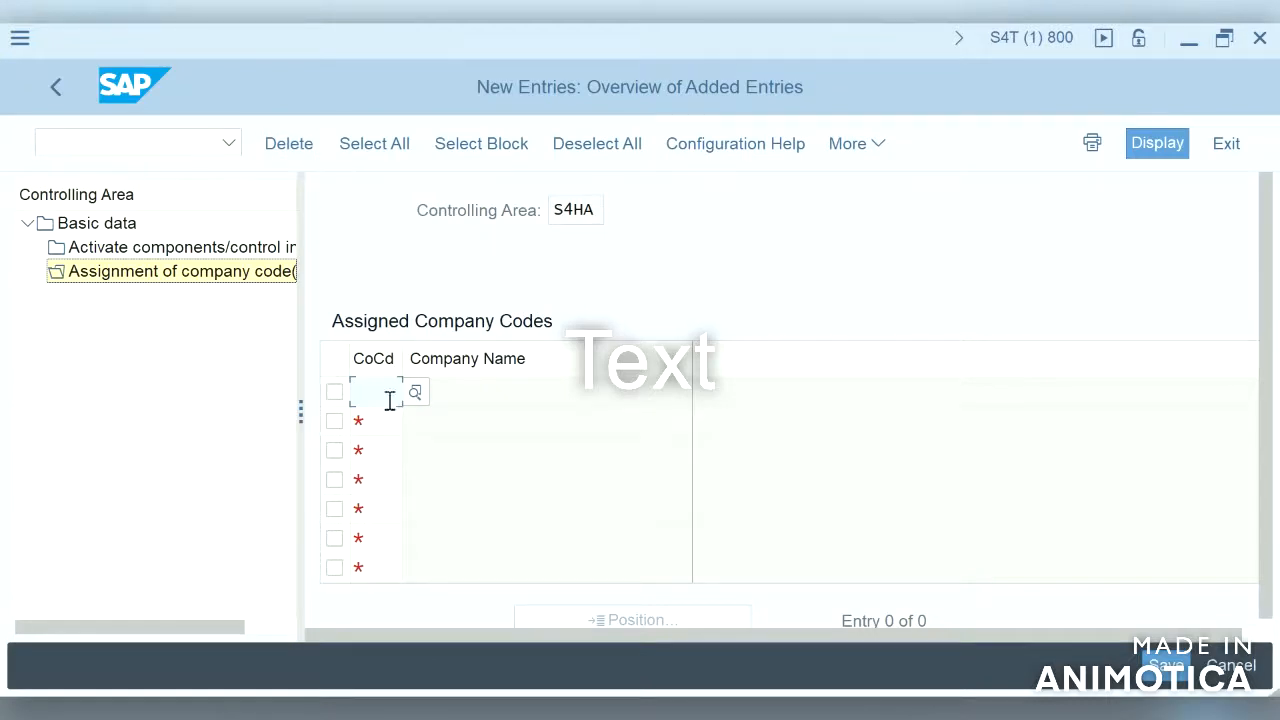
text(s4ha)
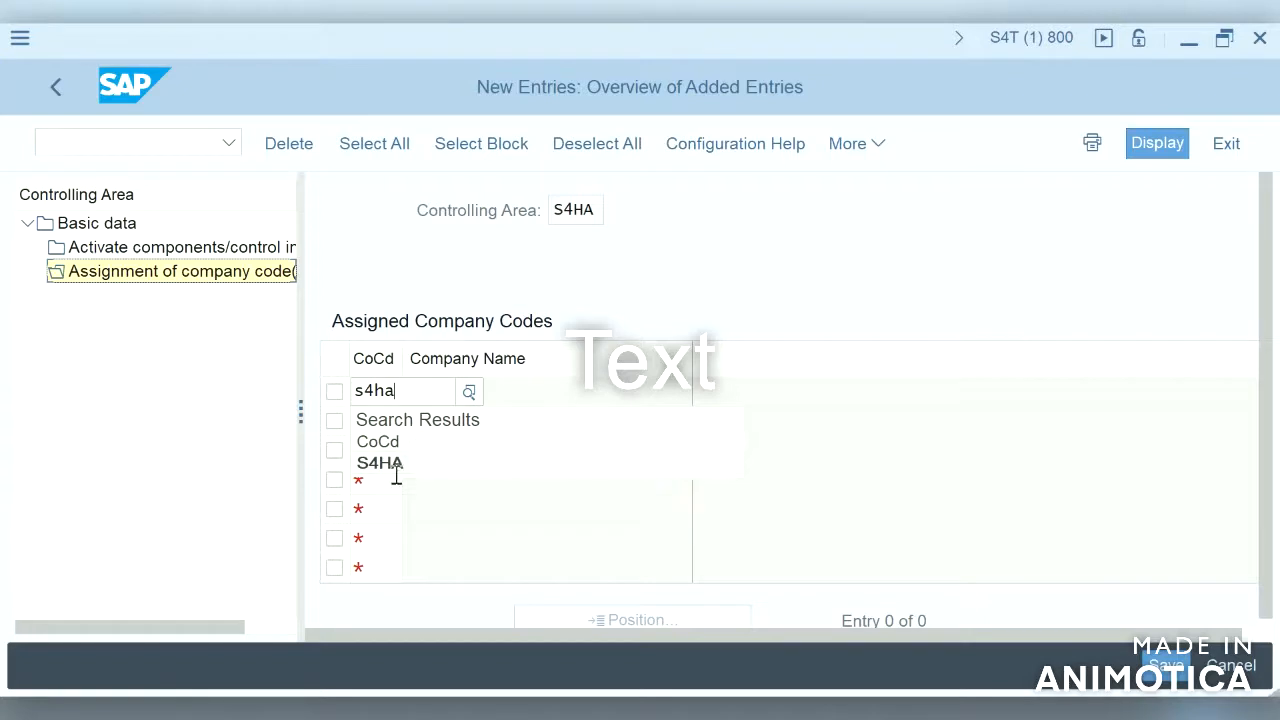
click(396, 468)
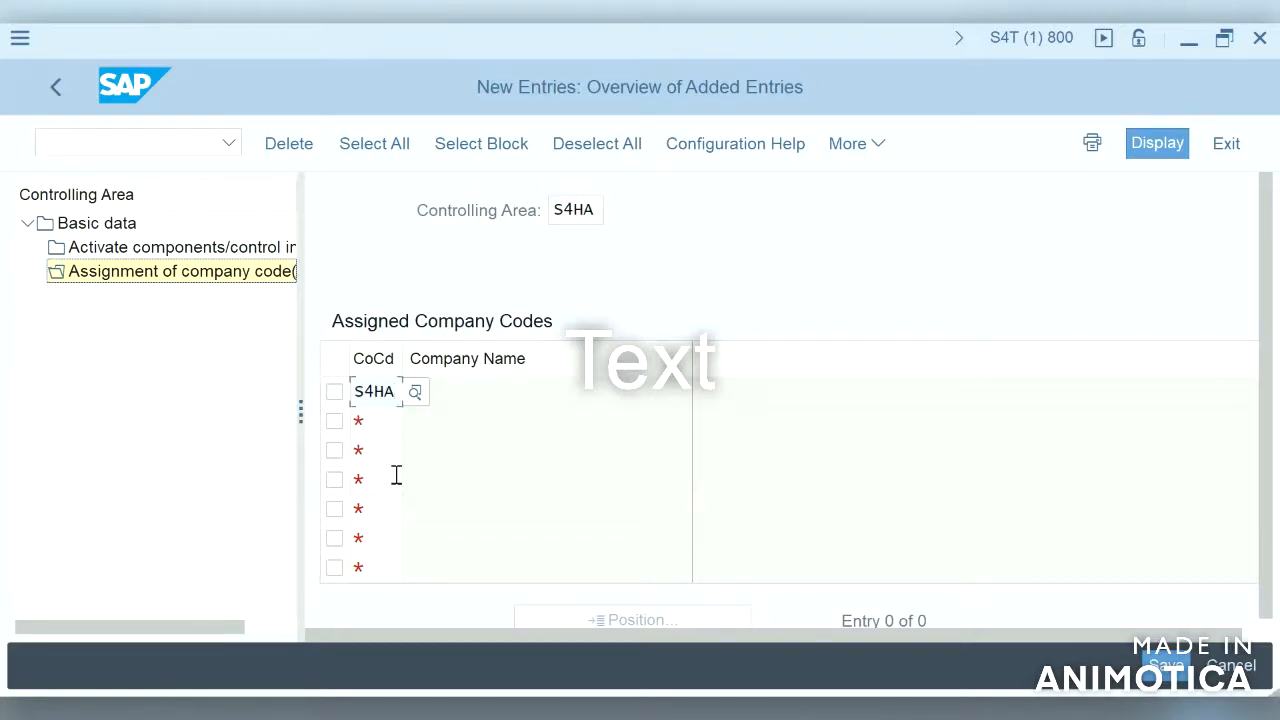
key(Return)
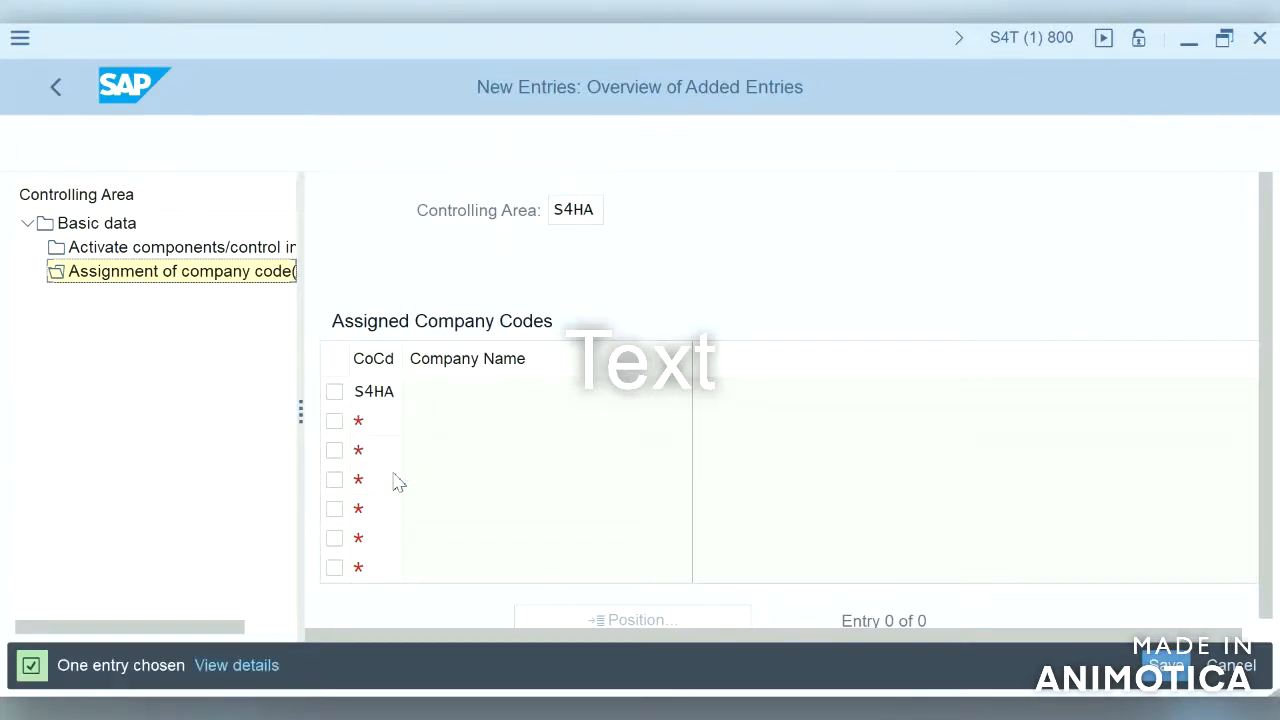
click(1165, 666)
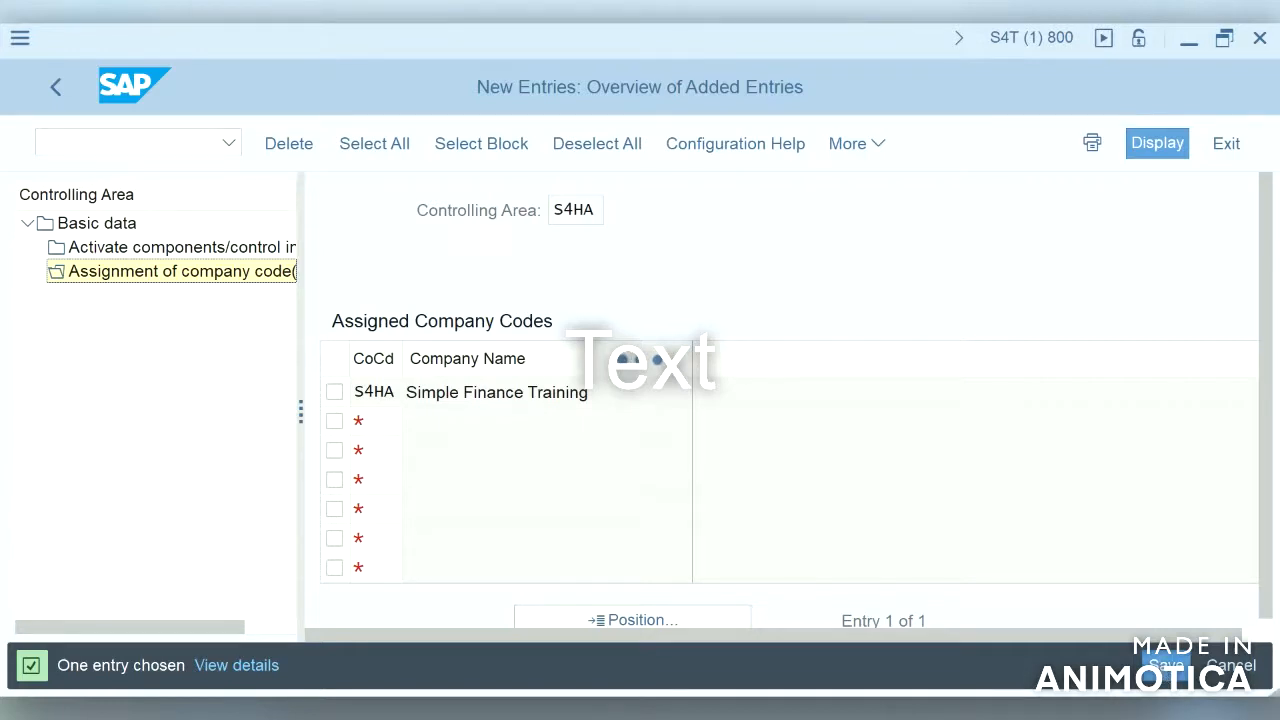
Step: Switch to the older system's controlling area entry screen and open the company code assignment folder
mouse_move(782, 712)
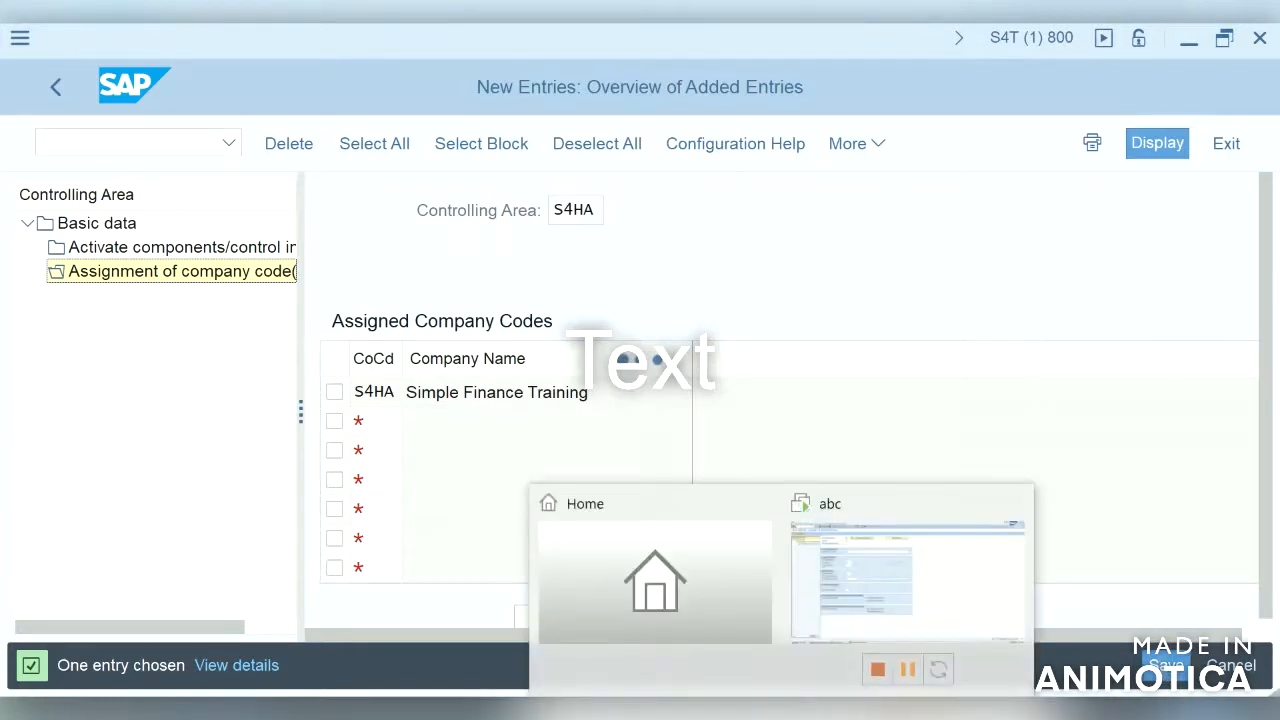
click(885, 612)
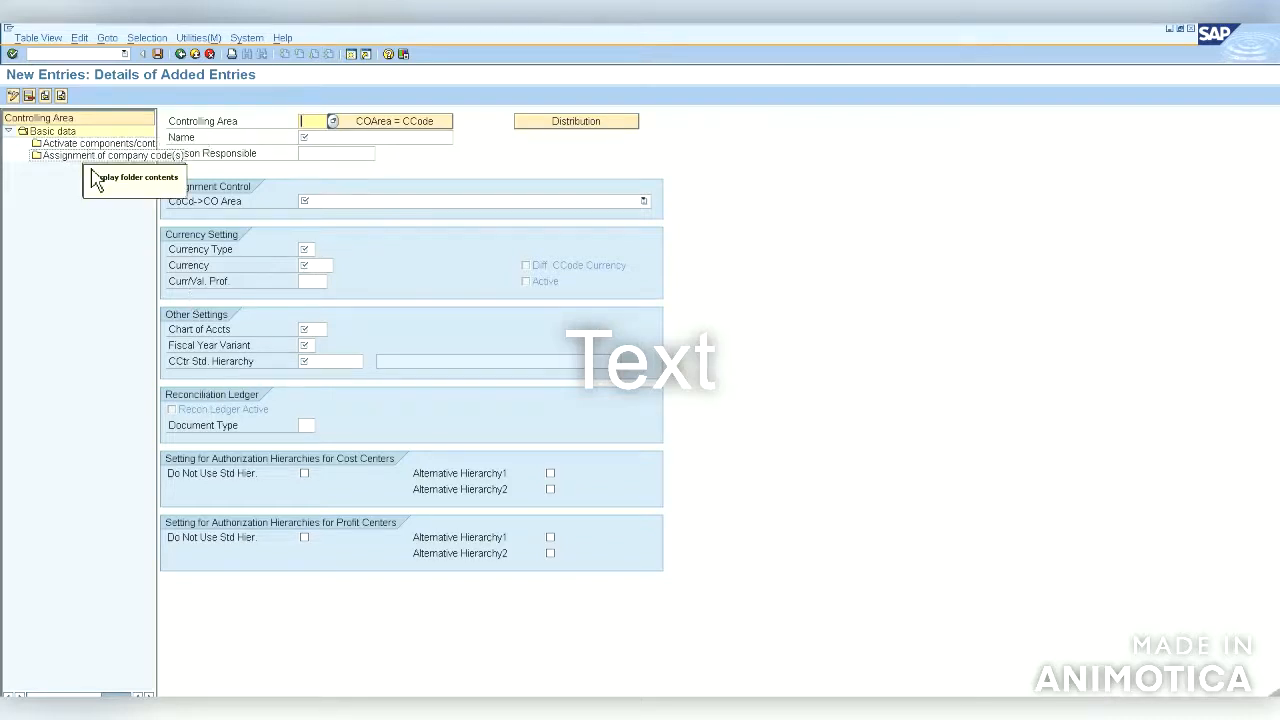
click(91, 167)
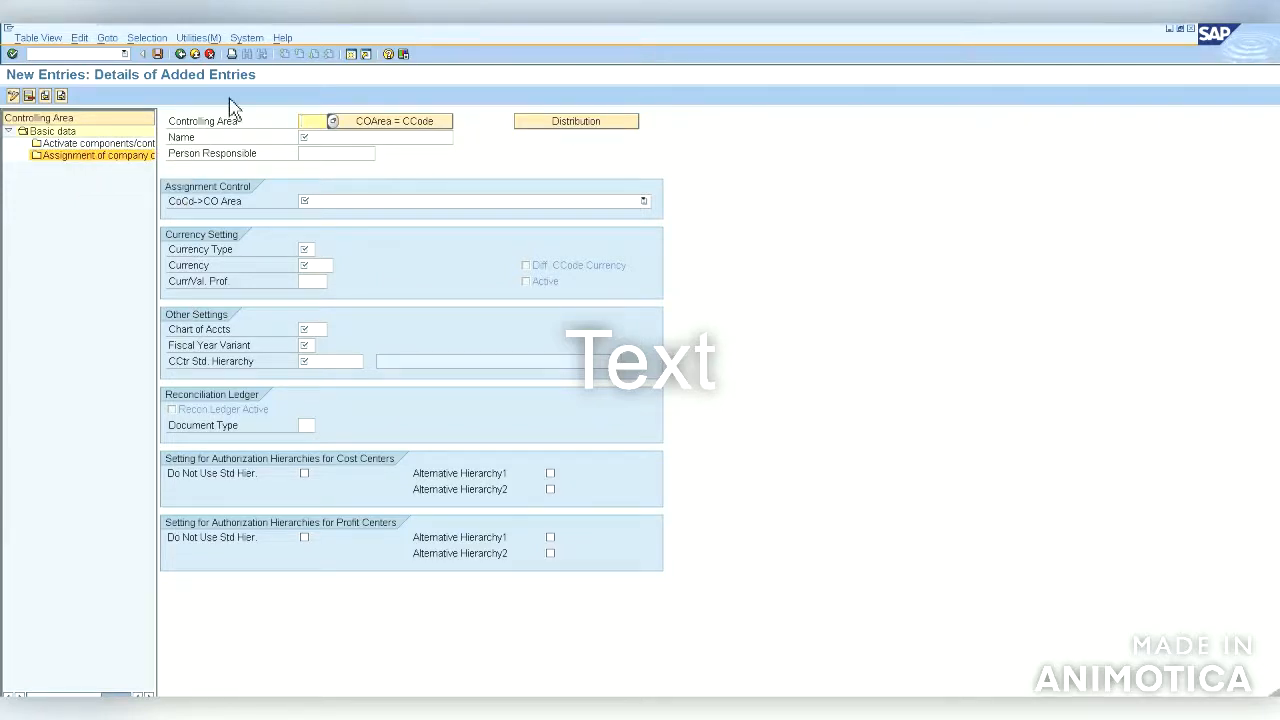
Step: Cancel the new controlling area entry and review the basic data of controlling area 1000 CO Europe
click(209, 54)
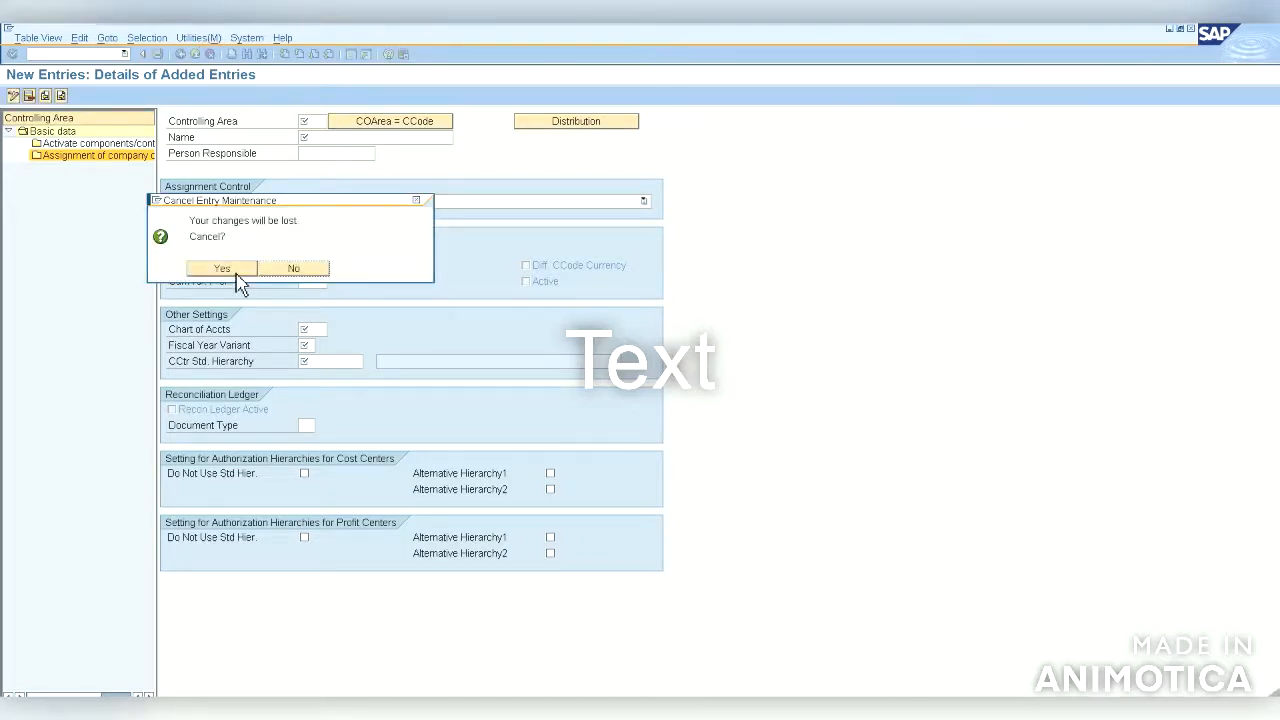
click(237, 278)
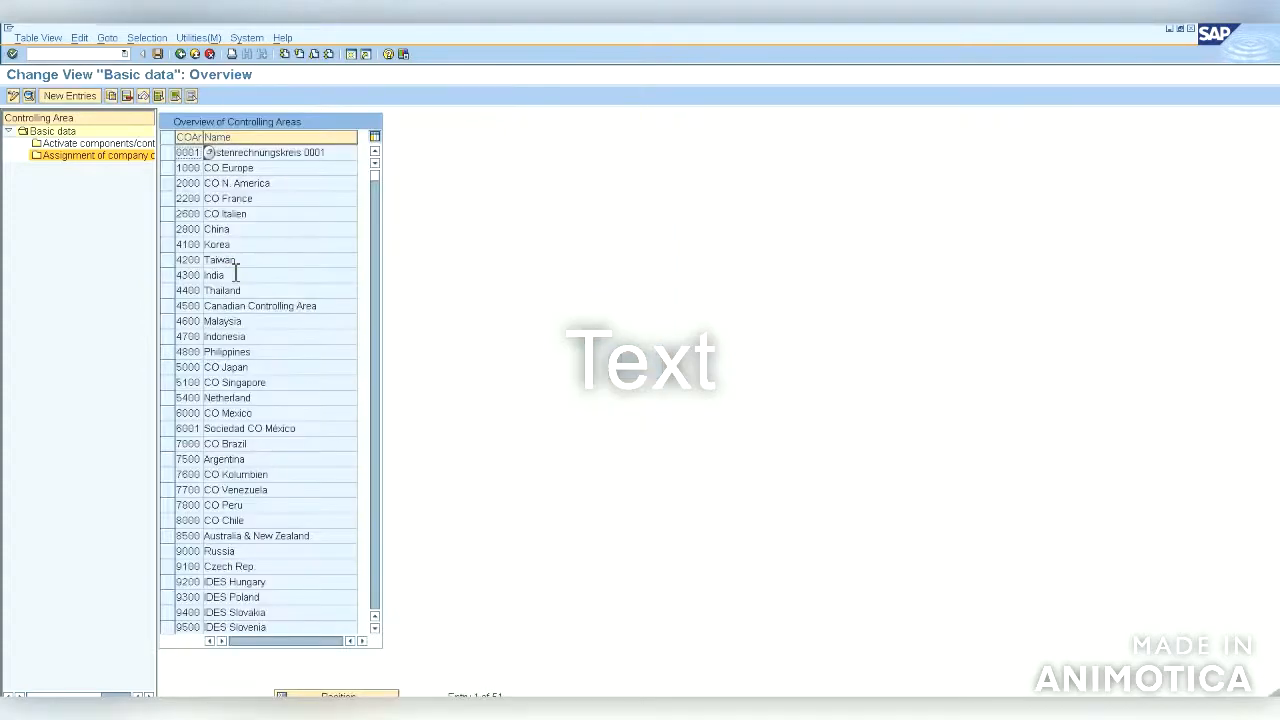
click(180, 170)
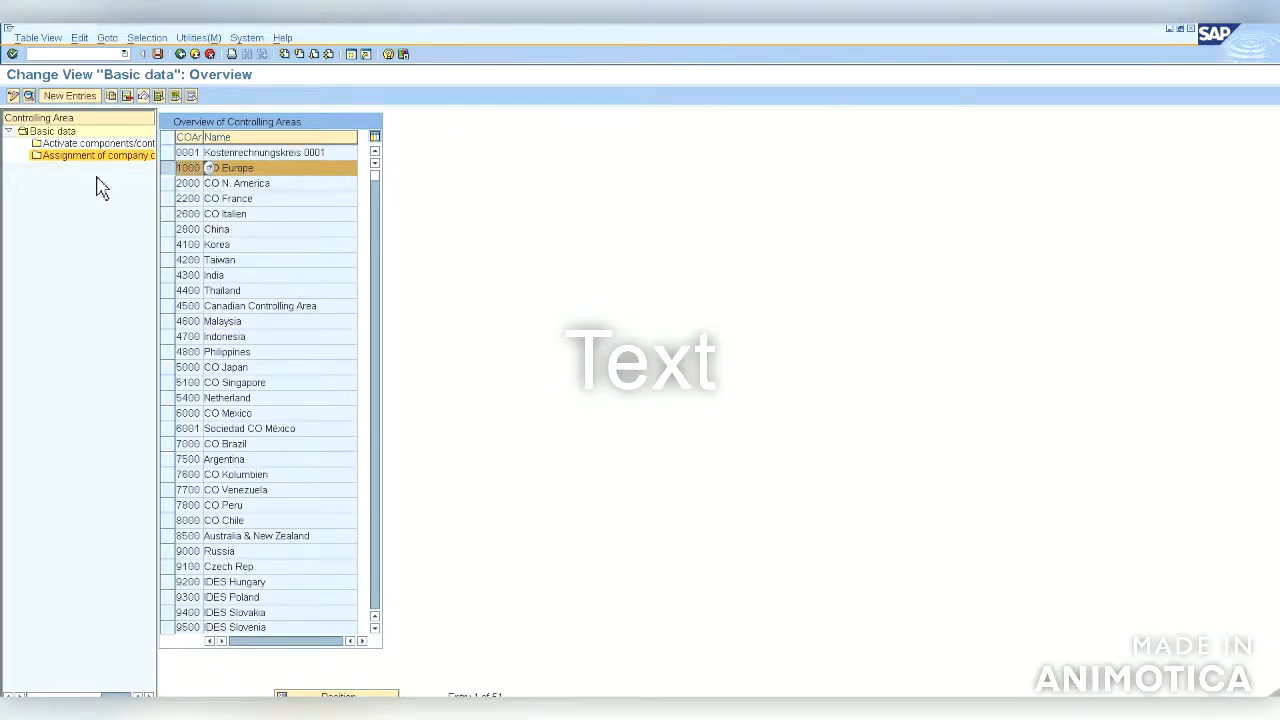
click(30, 96)
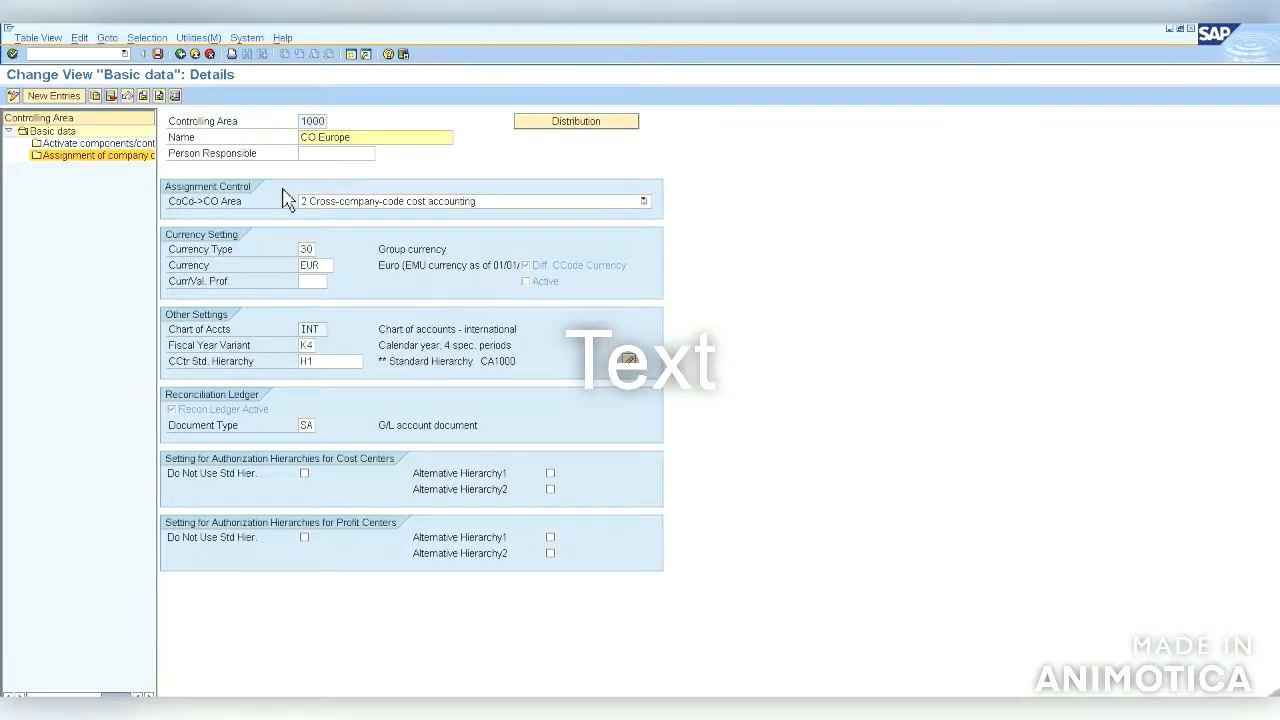
click(120, 157)
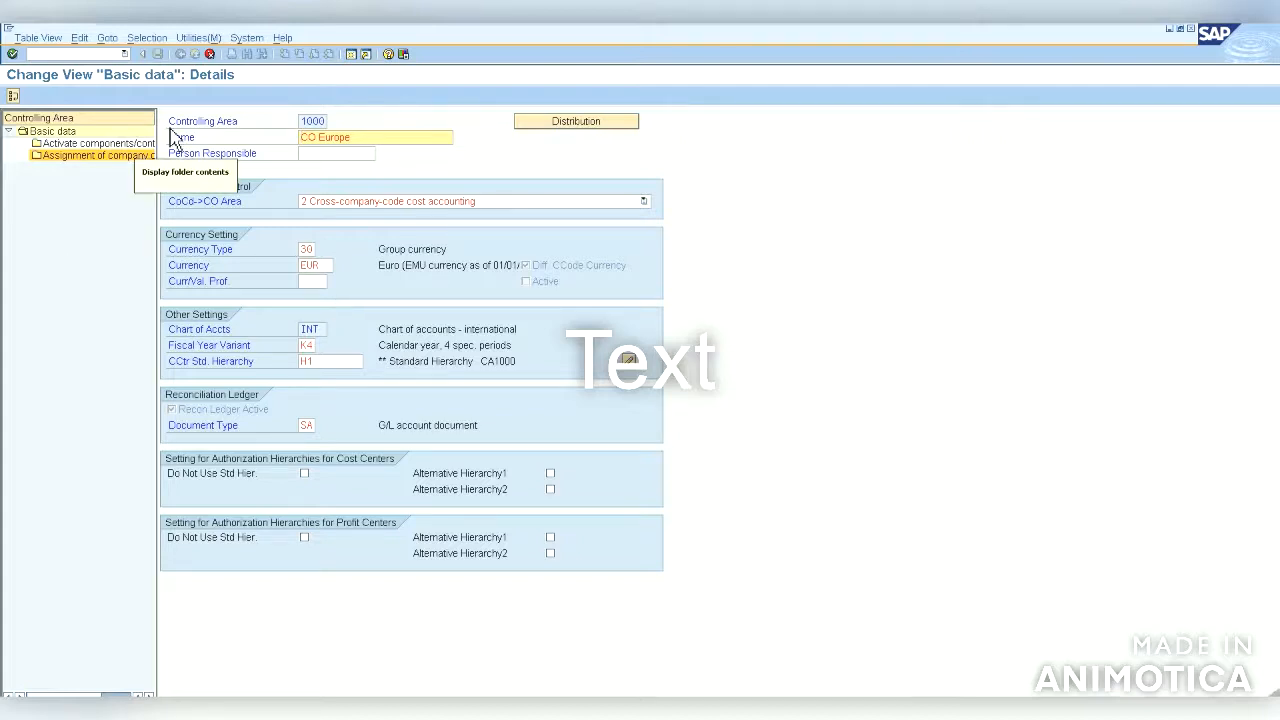
click(209, 53)
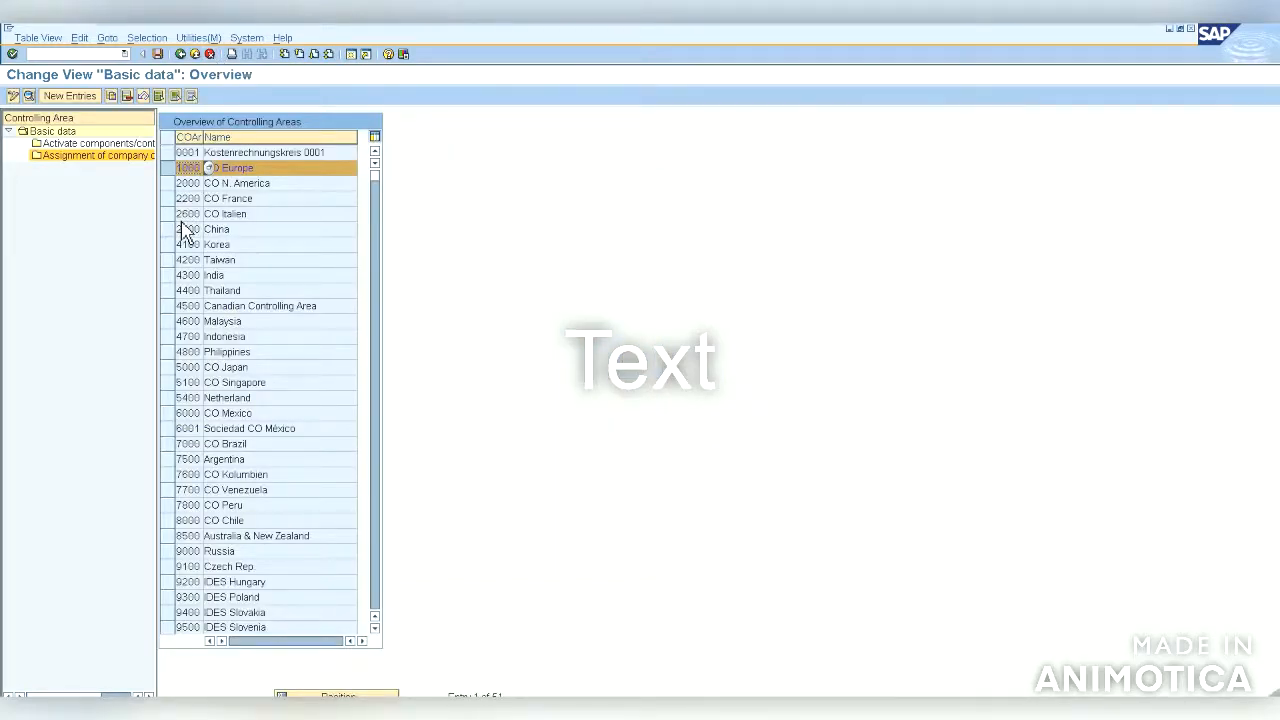
Step: Open controlling area 4300 India's details and its component activation folder, declining creation of the standard hierarchy
click(180, 276)
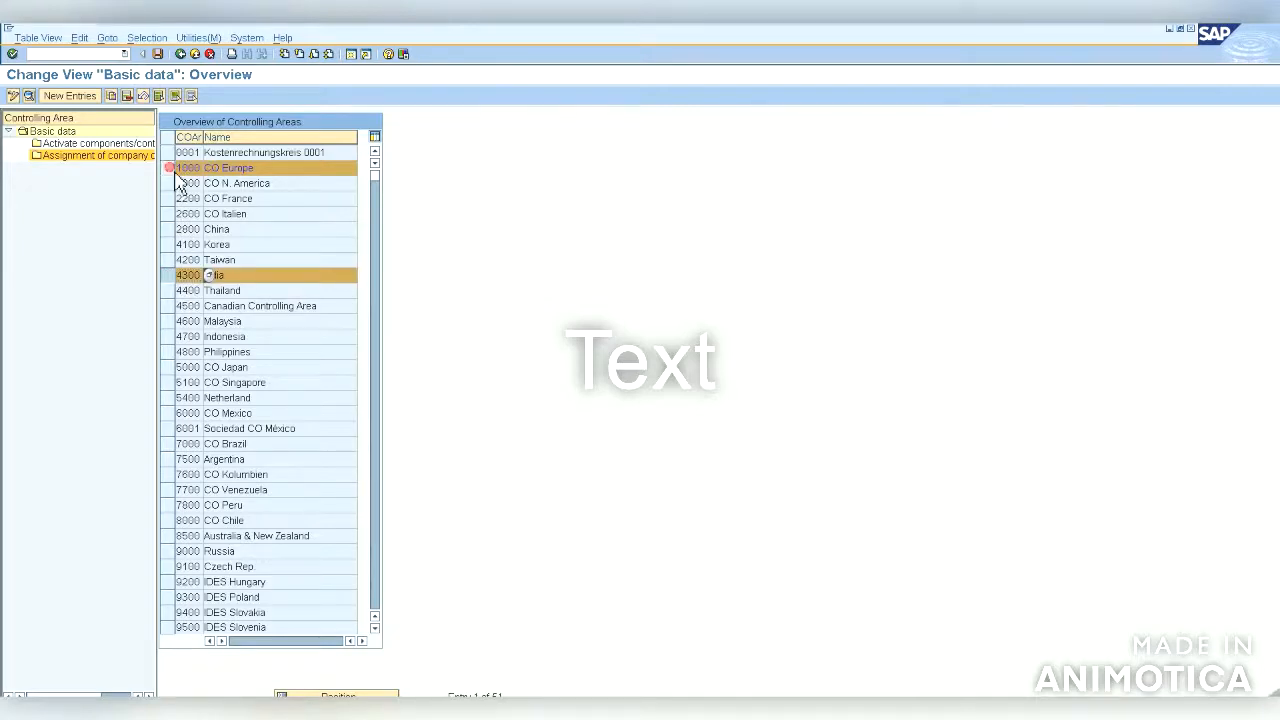
click(180, 168)
click(31, 97)
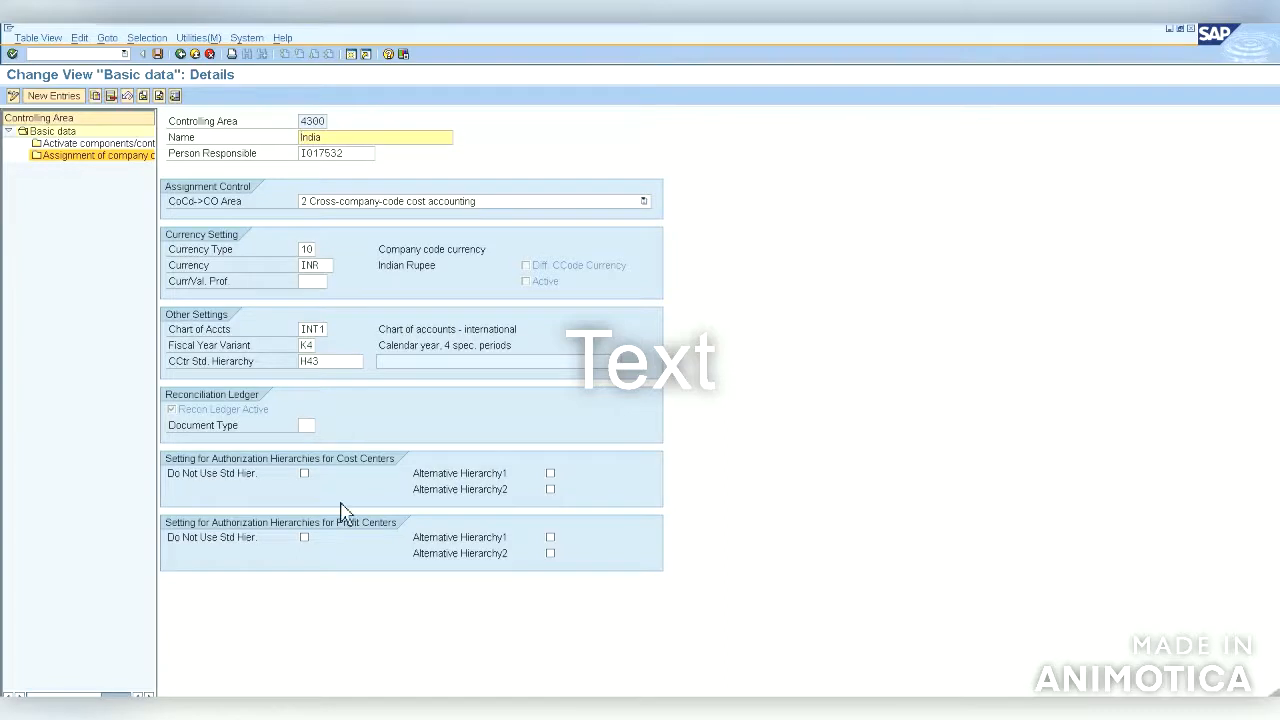
click(110, 148)
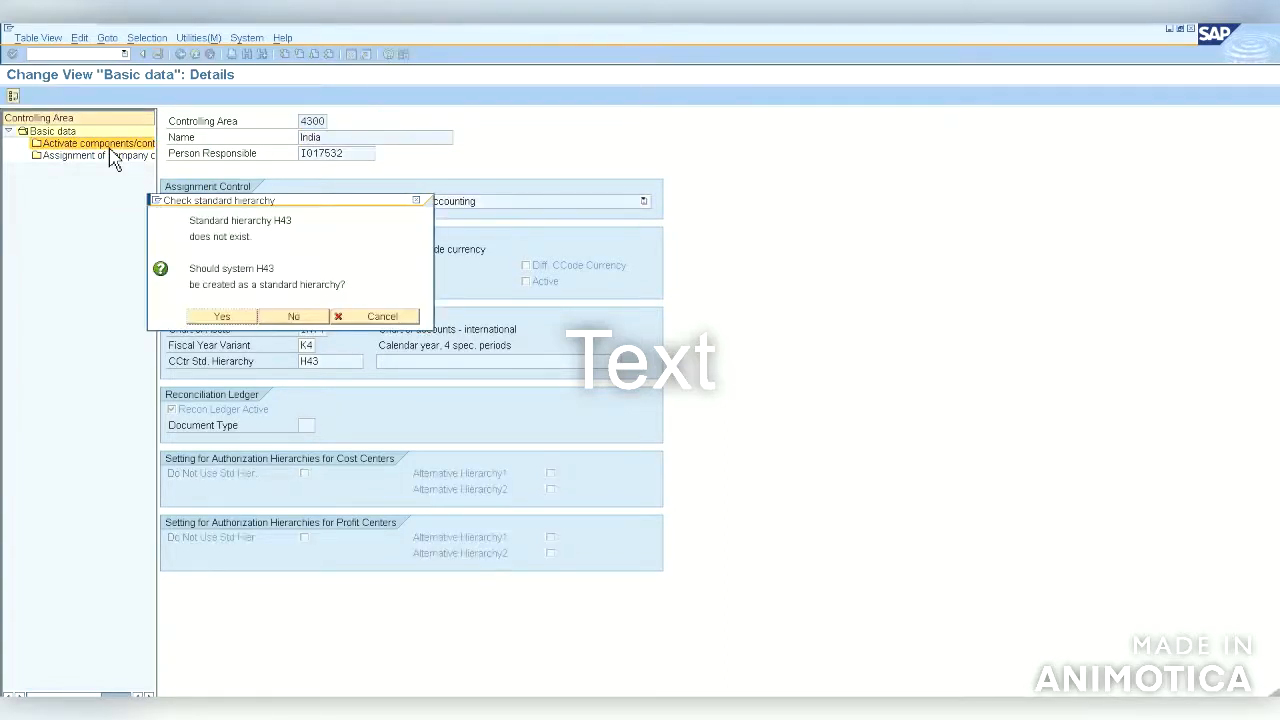
click(293, 316)
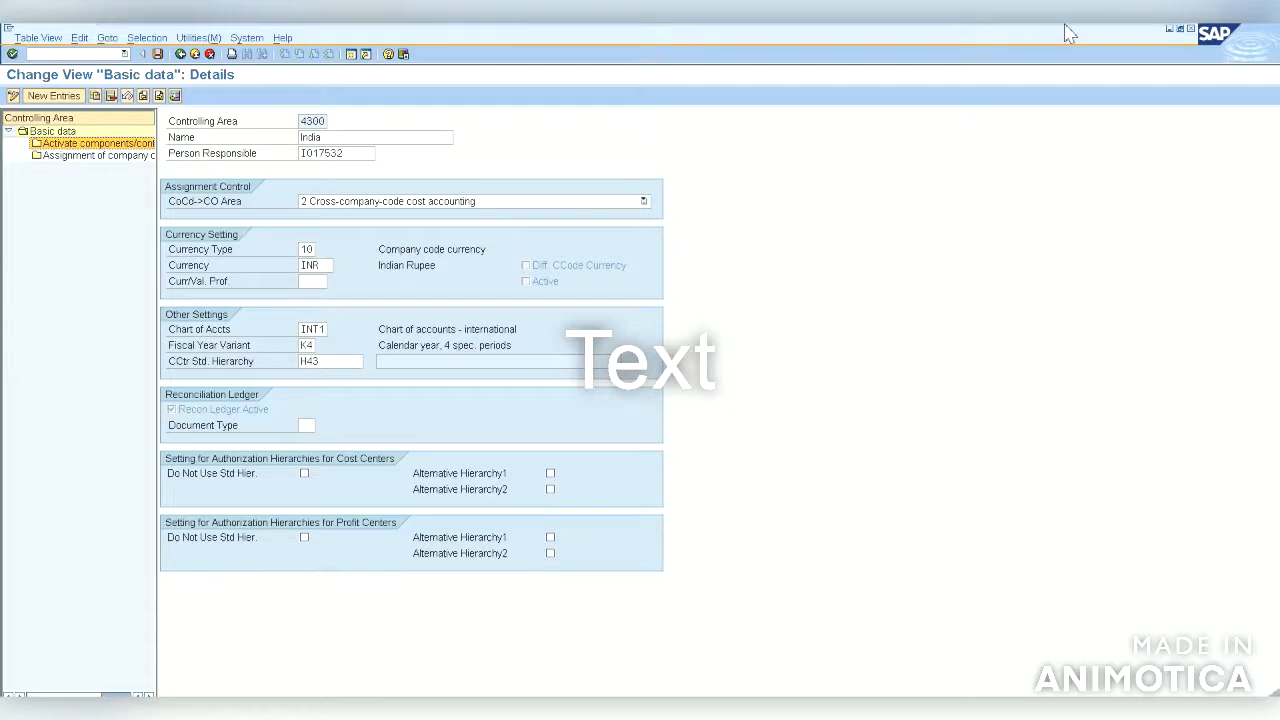
Step: Return to the S/4HANA system, close the messages list, and open the component activation folder for controlling area S4HA
mouse_move(1057, 35)
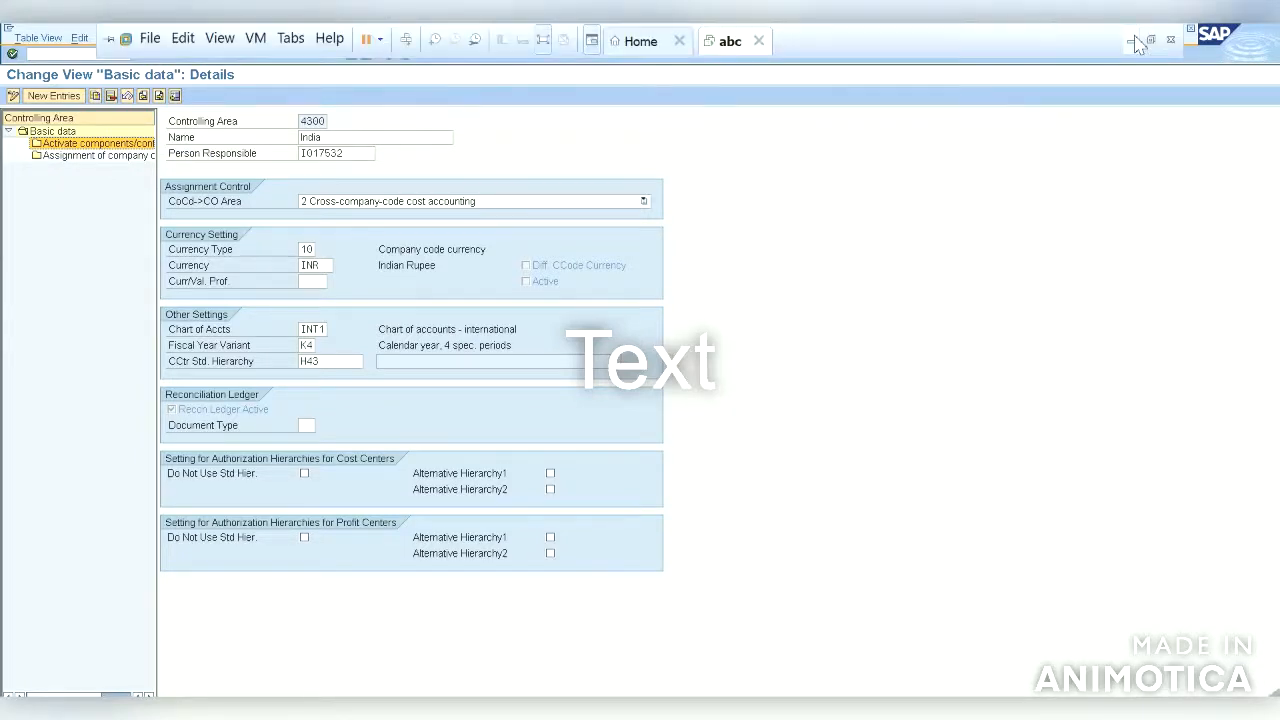
click(1137, 43)
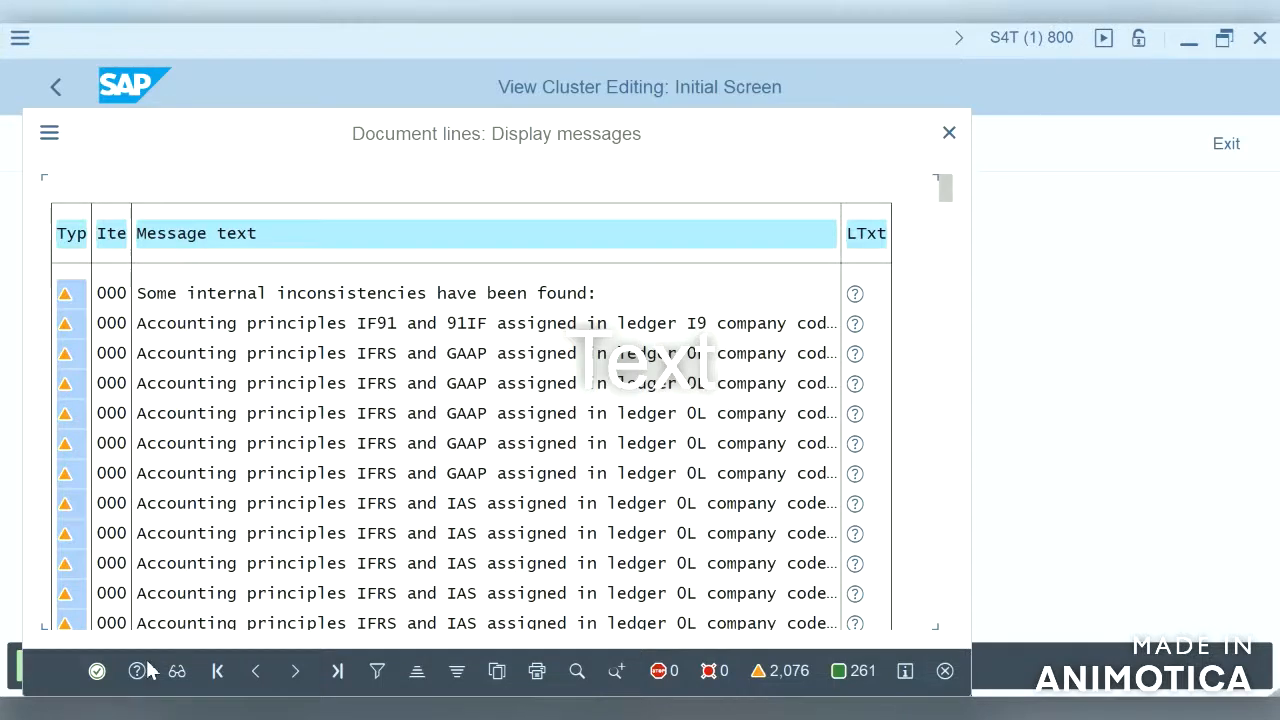
click(97, 670)
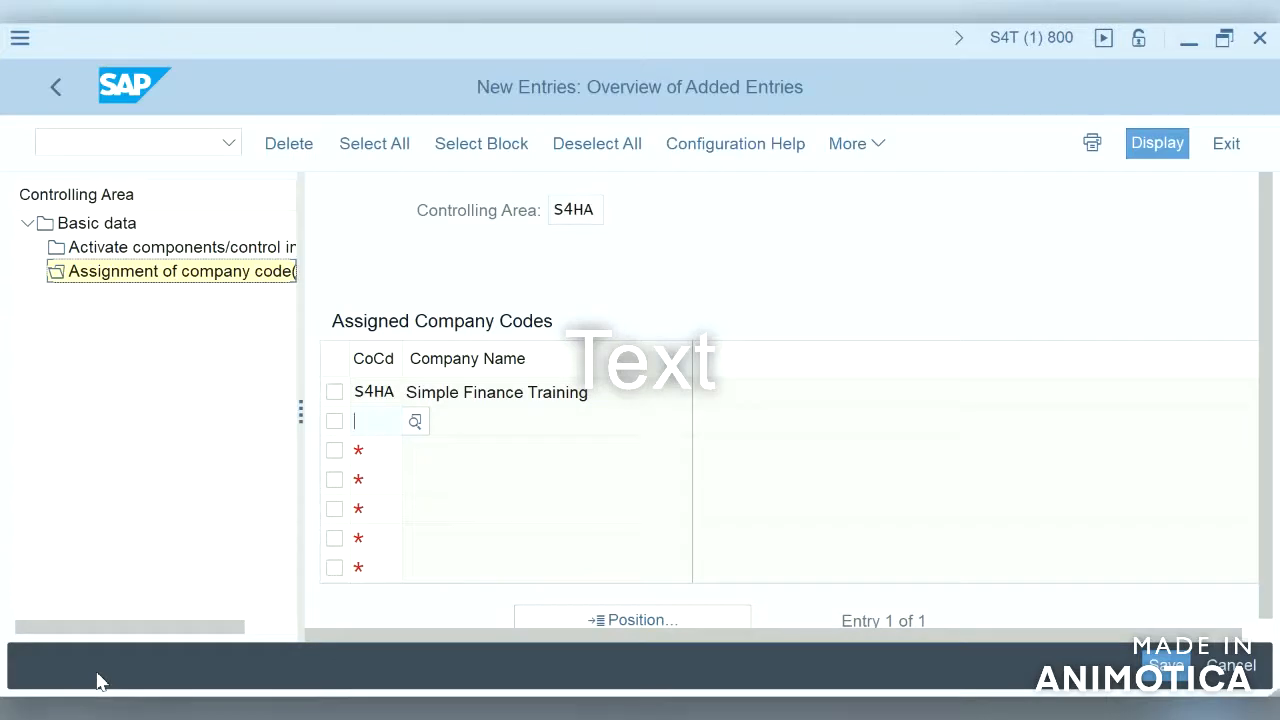
click(197, 247)
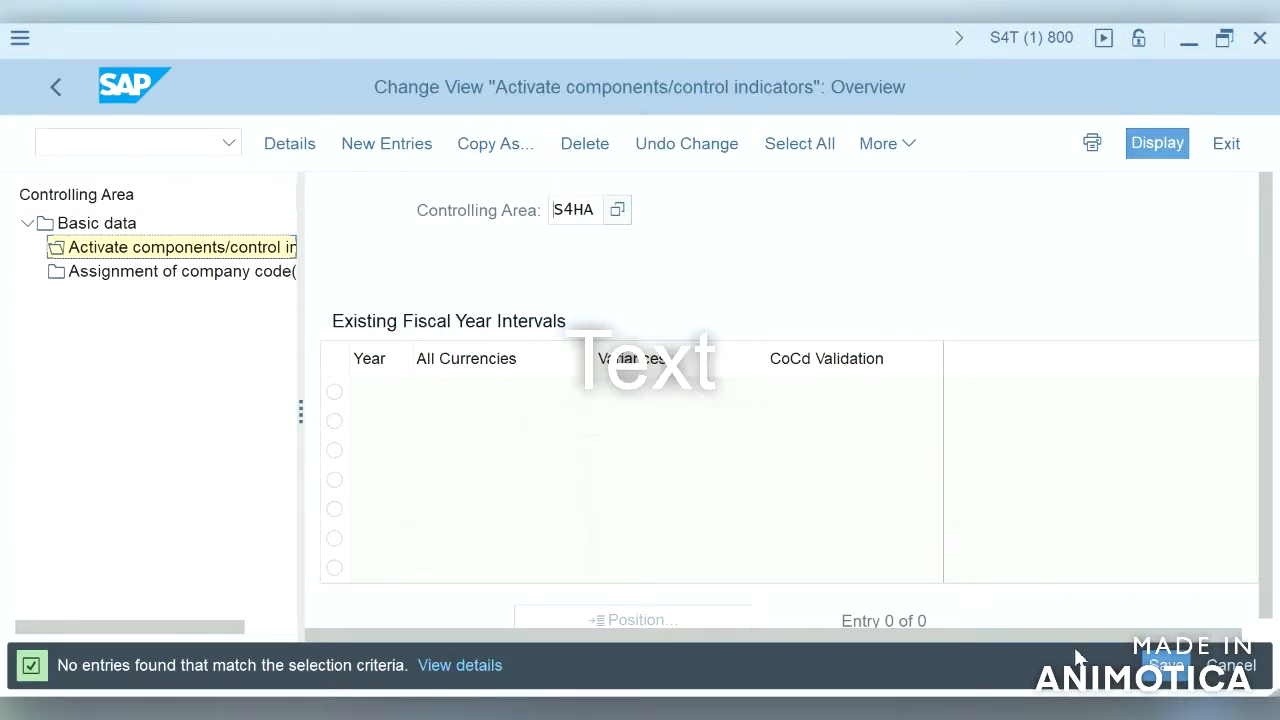
Step: Add a component activation entry for S4HA from fiscal year 2018 with cost centers set to Component active, and save it
click(397, 145)
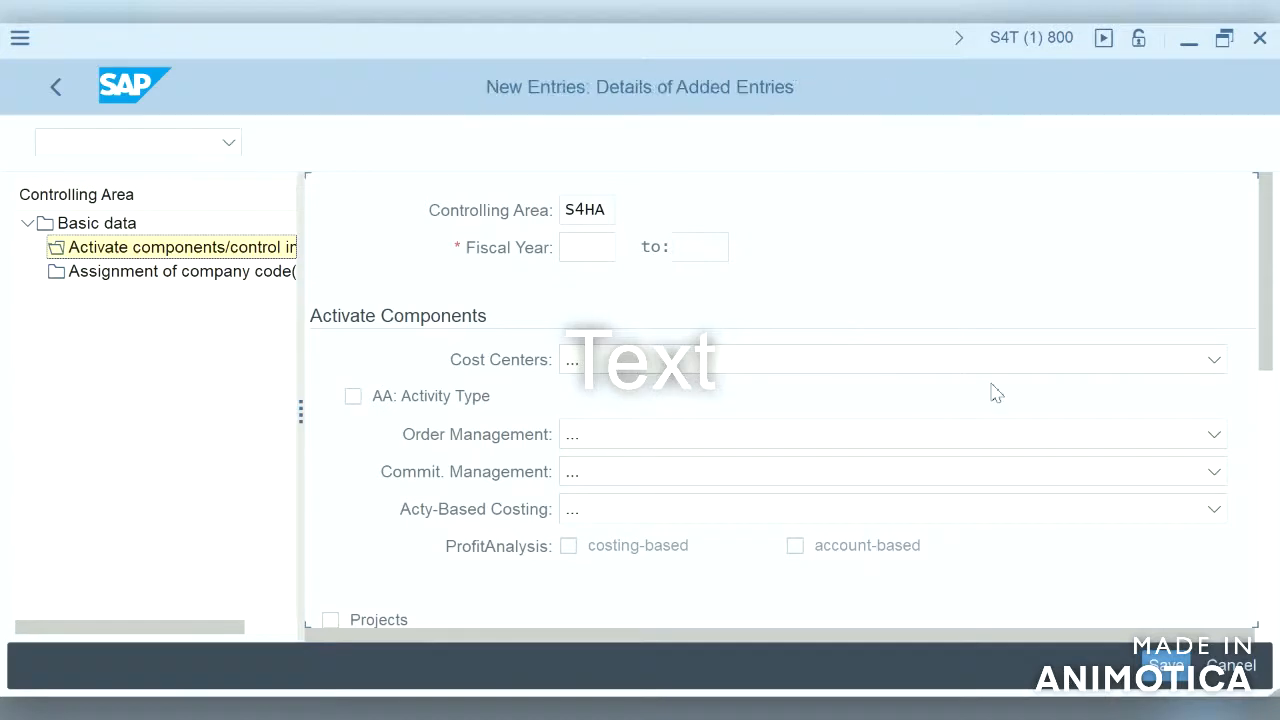
click(1213, 360)
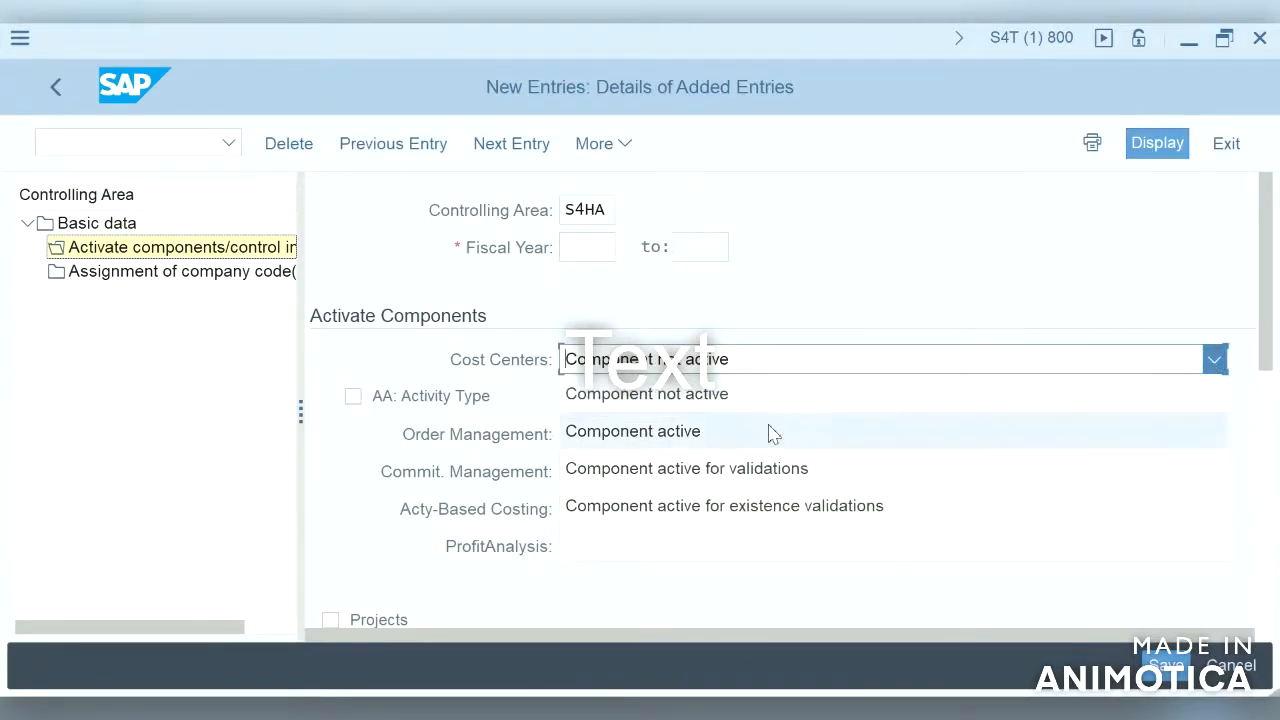
click(690, 436)
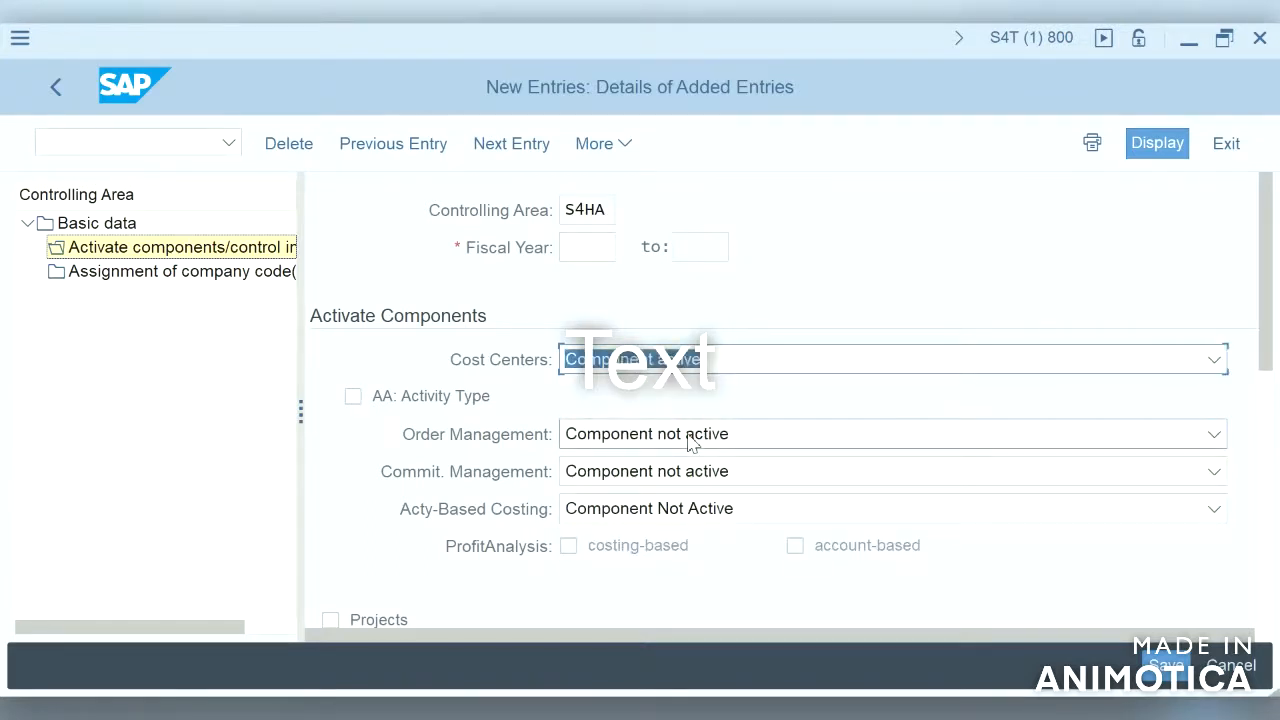
click(592, 249)
text(2018)
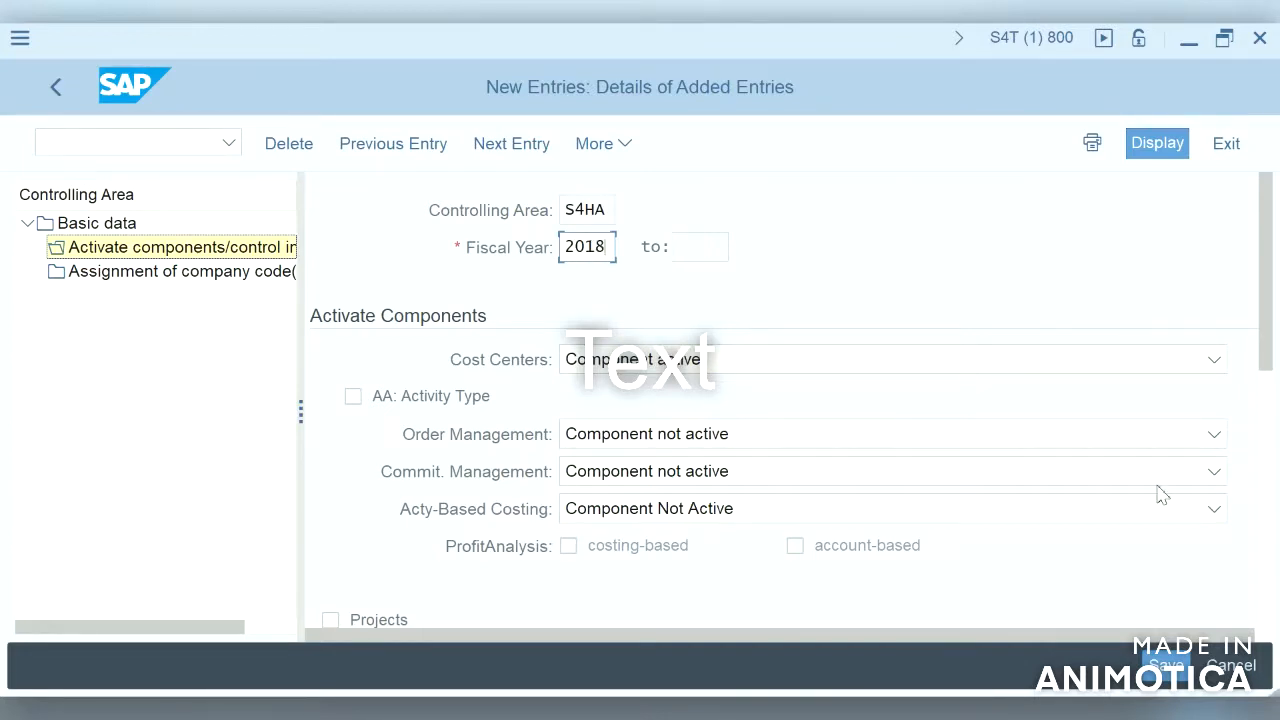
click(1268, 570)
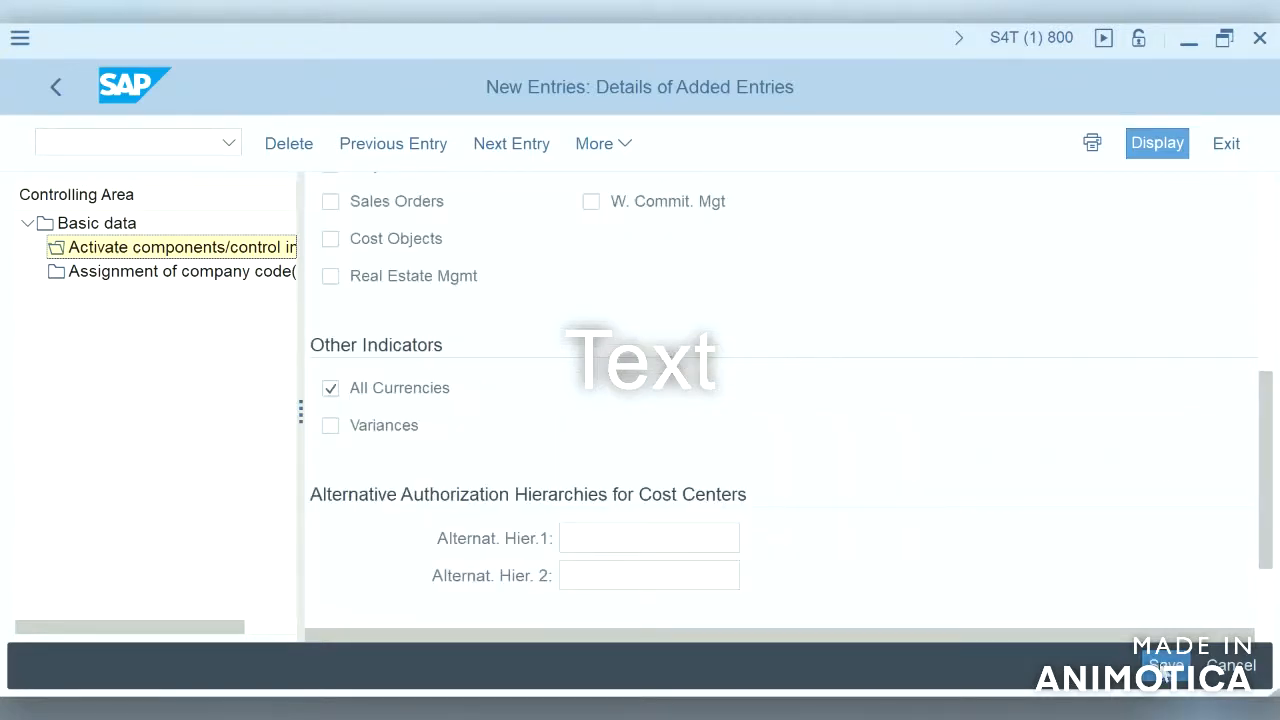
click(1165, 666)
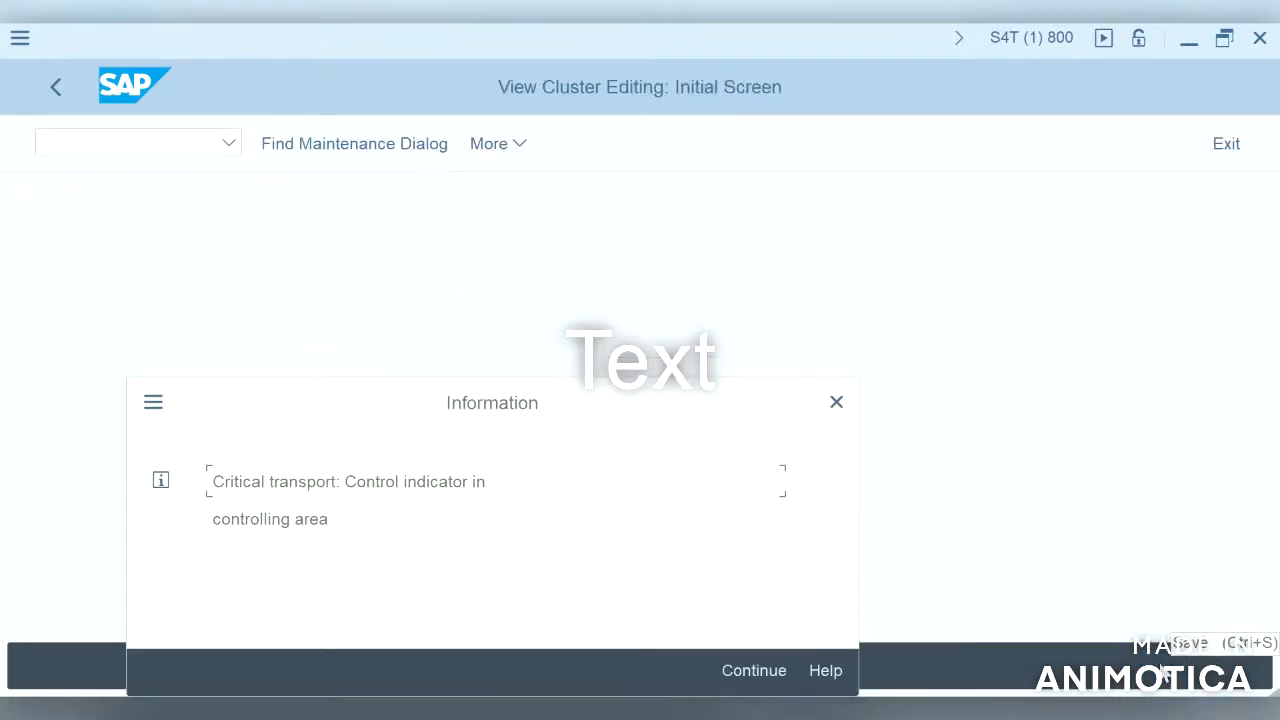
click(736, 676)
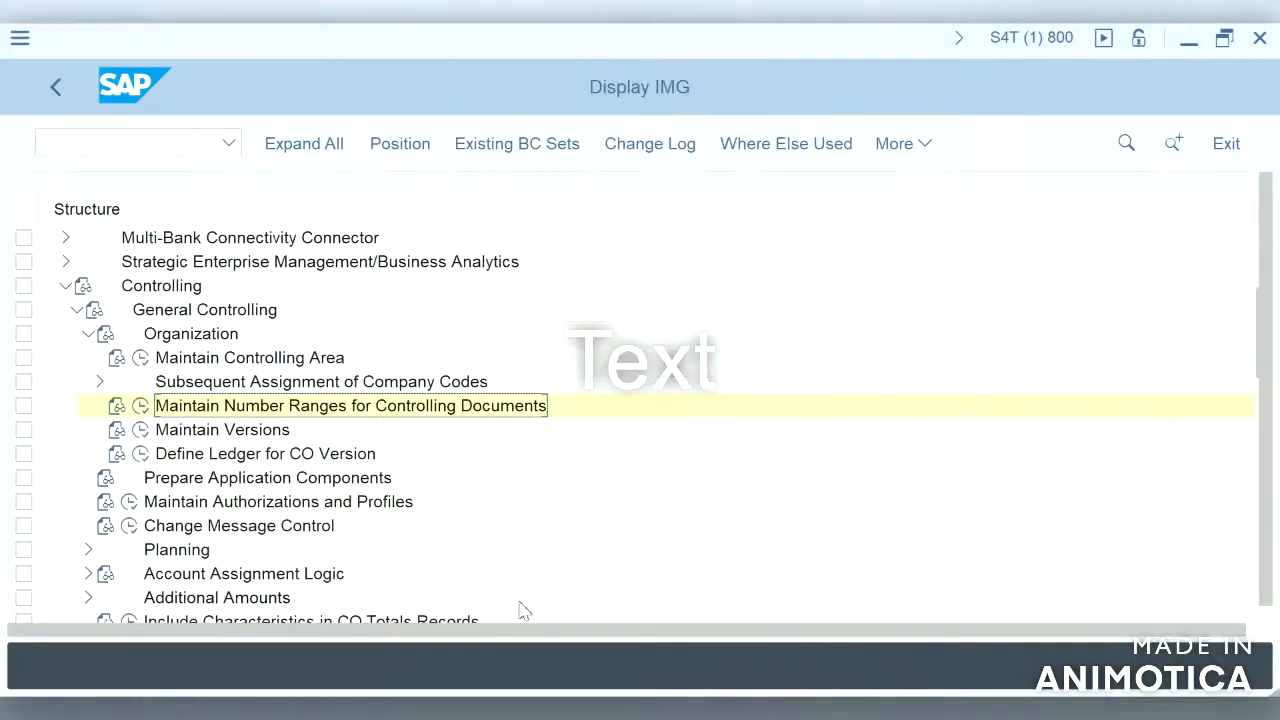
Step: Copy the CO document number ranges from controlling area 0001 to S4HA
click(145, 410)
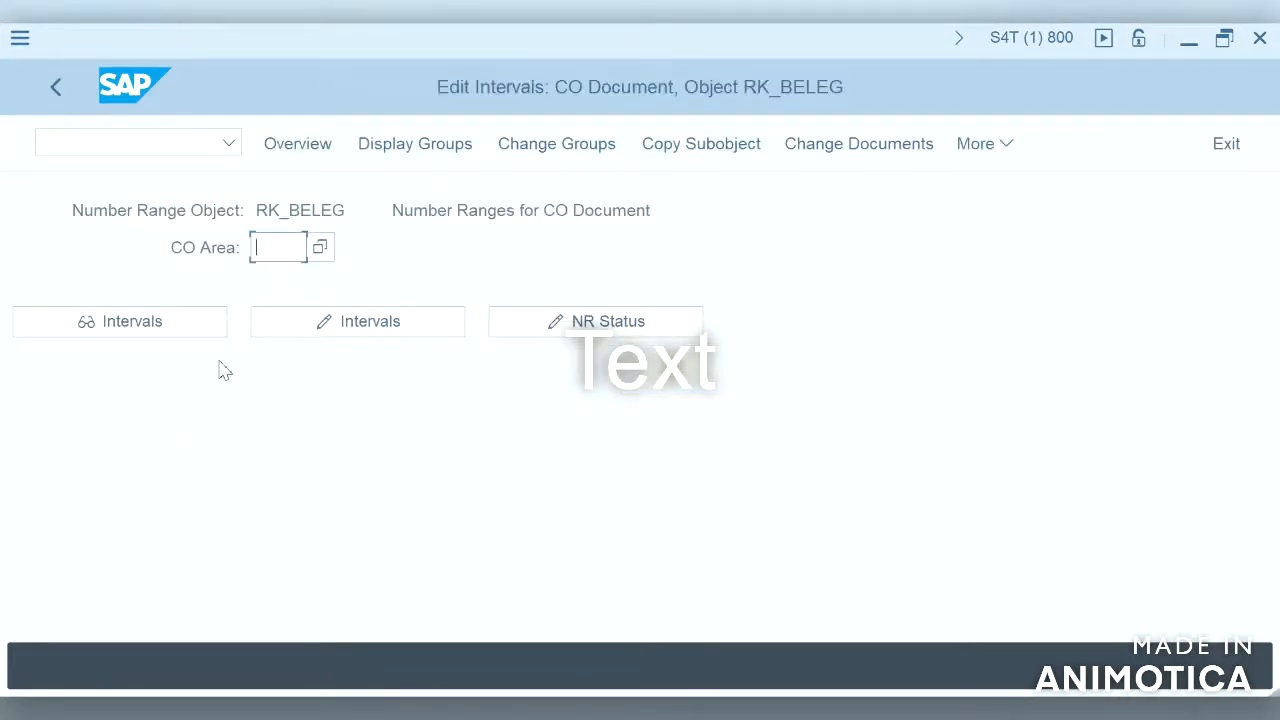
click(717, 158)
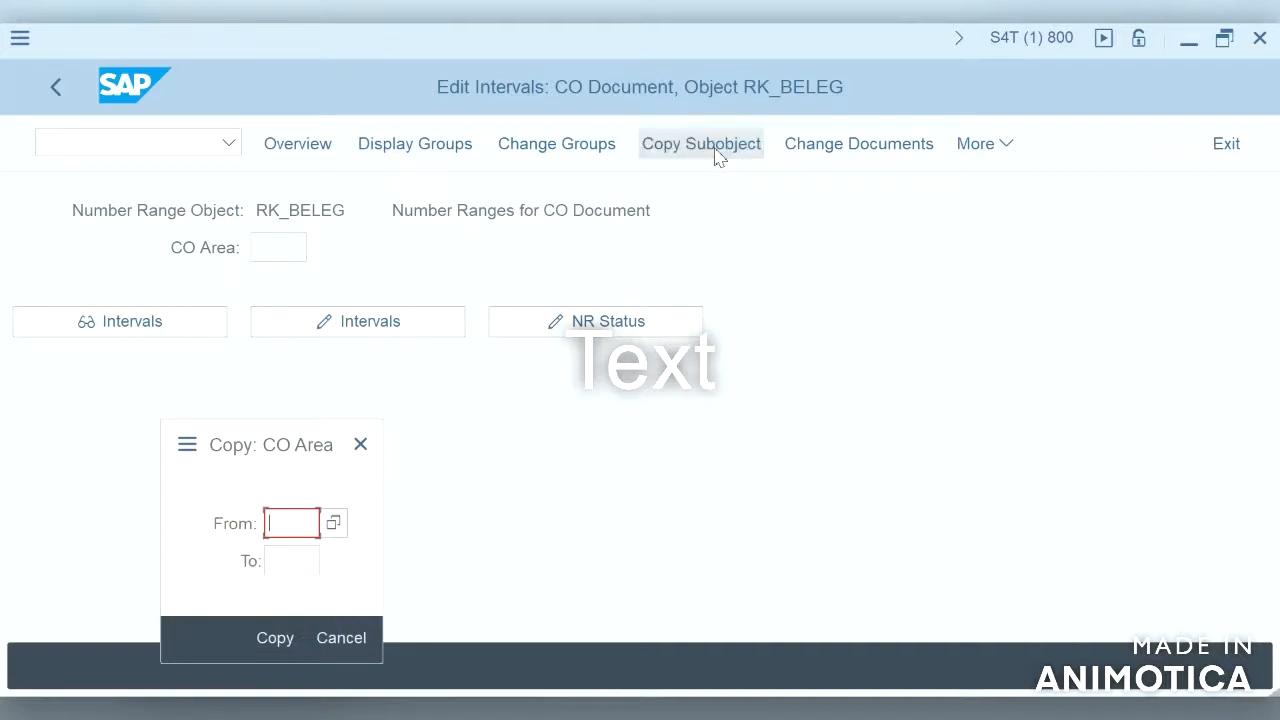
text(0001)
click(306, 561)
text(S4)
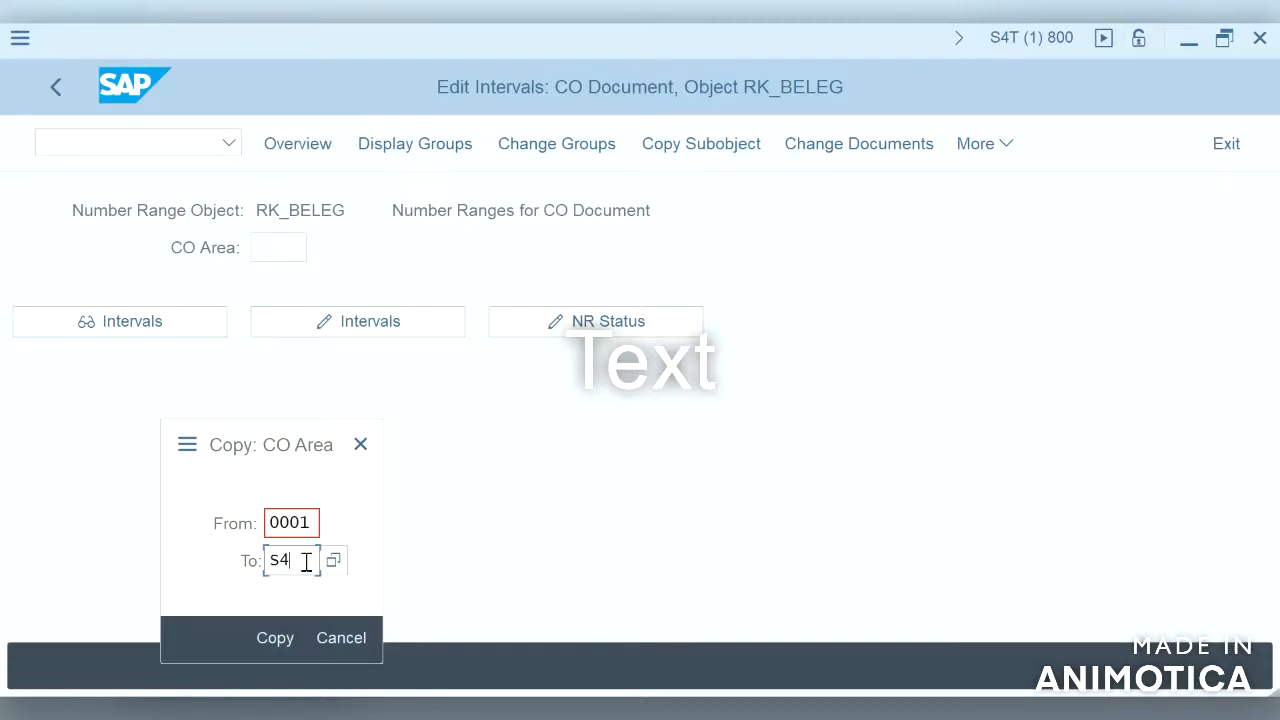
text(HA)
click(275, 646)
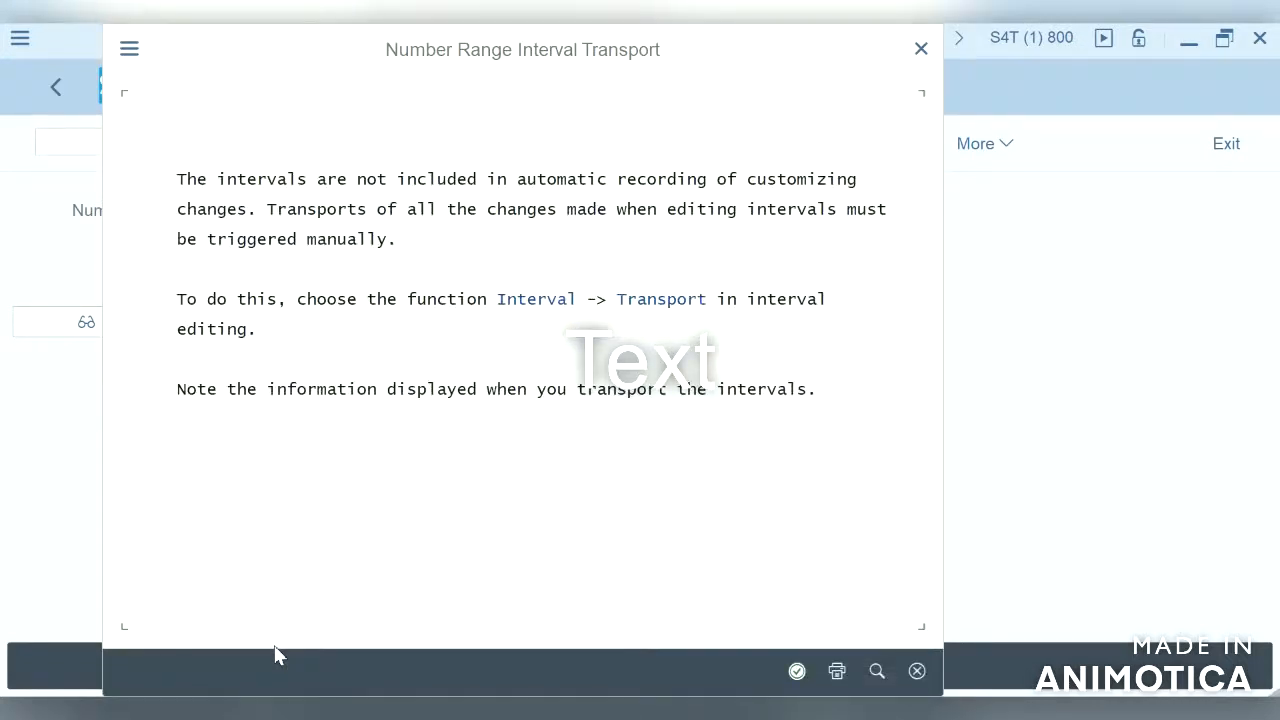
click(799, 679)
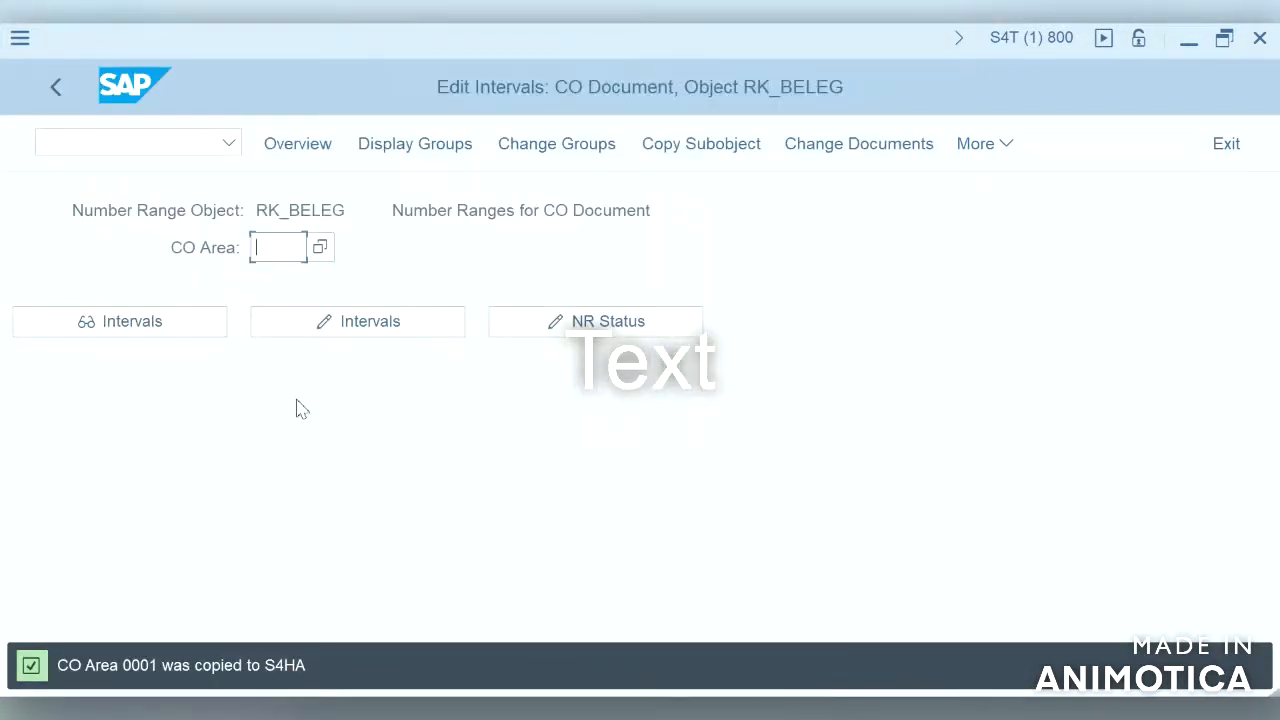
Step: Review the CO document number range intervals for controlling area S4HA and leave the interval screen
text(S4HA)
click(390, 325)
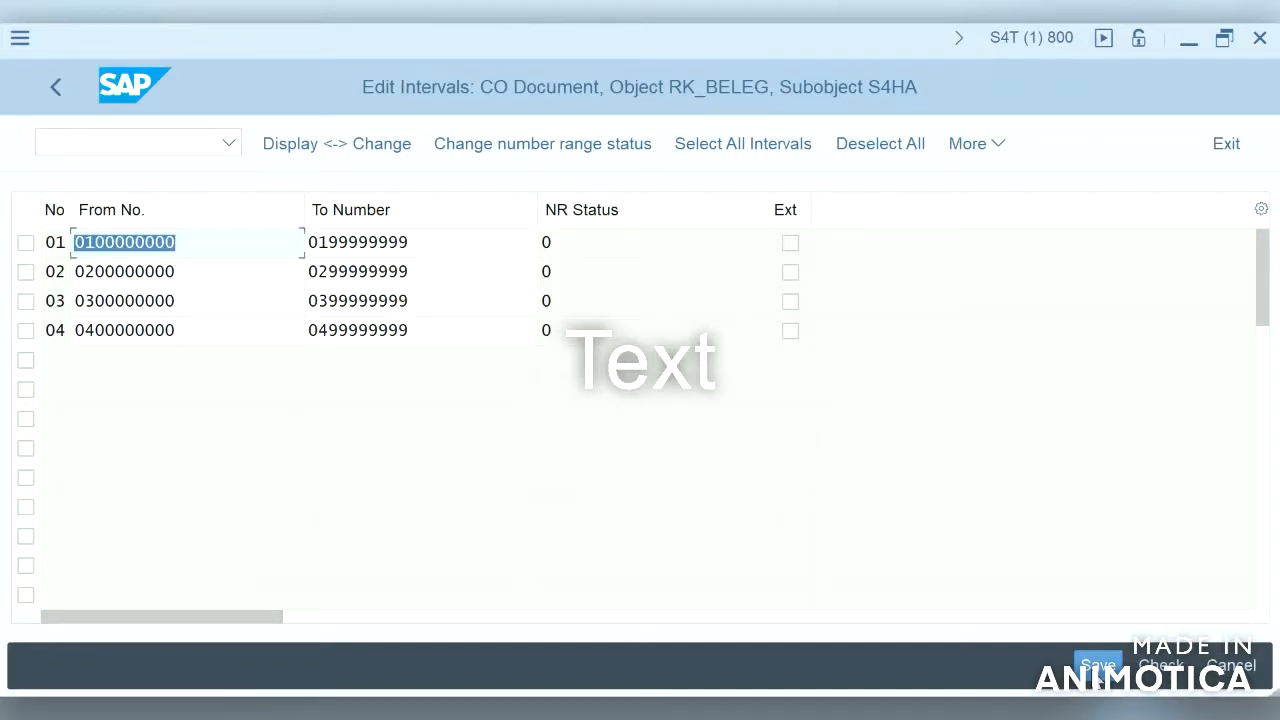
click(1099, 672)
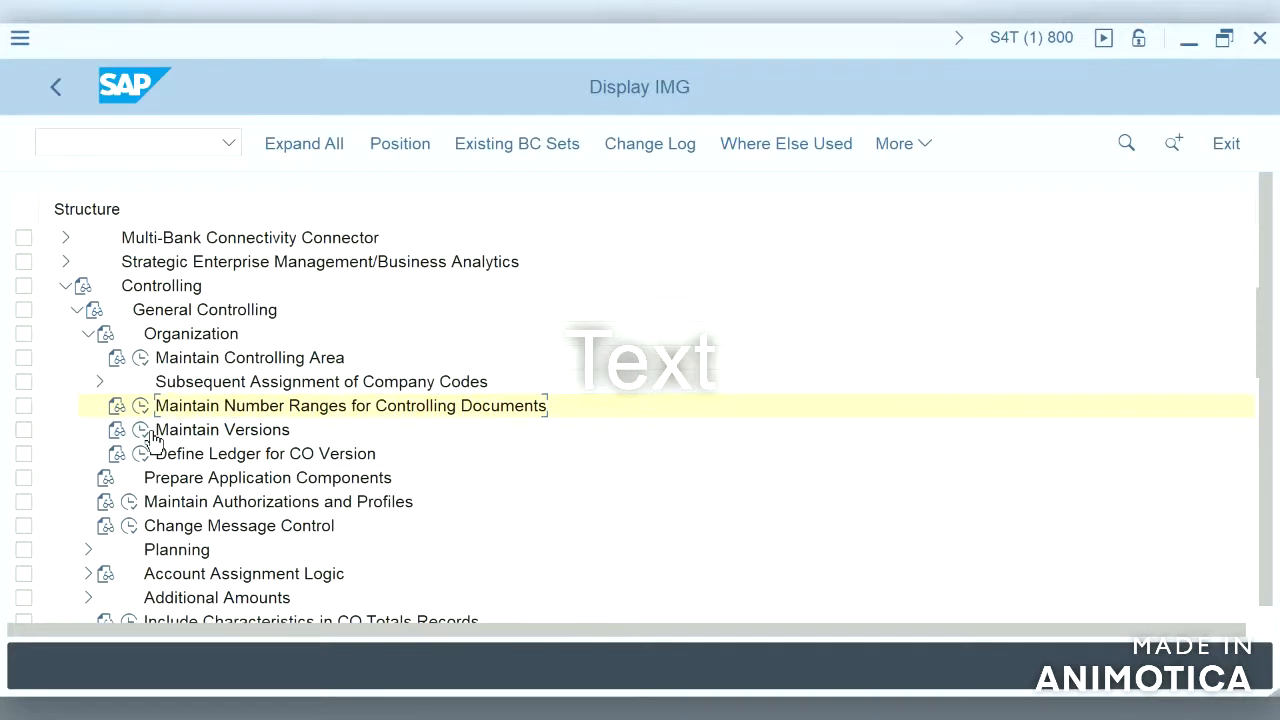
Step: Open Maintain Versions, select version 0, and save it under the customizing request
click(145, 431)
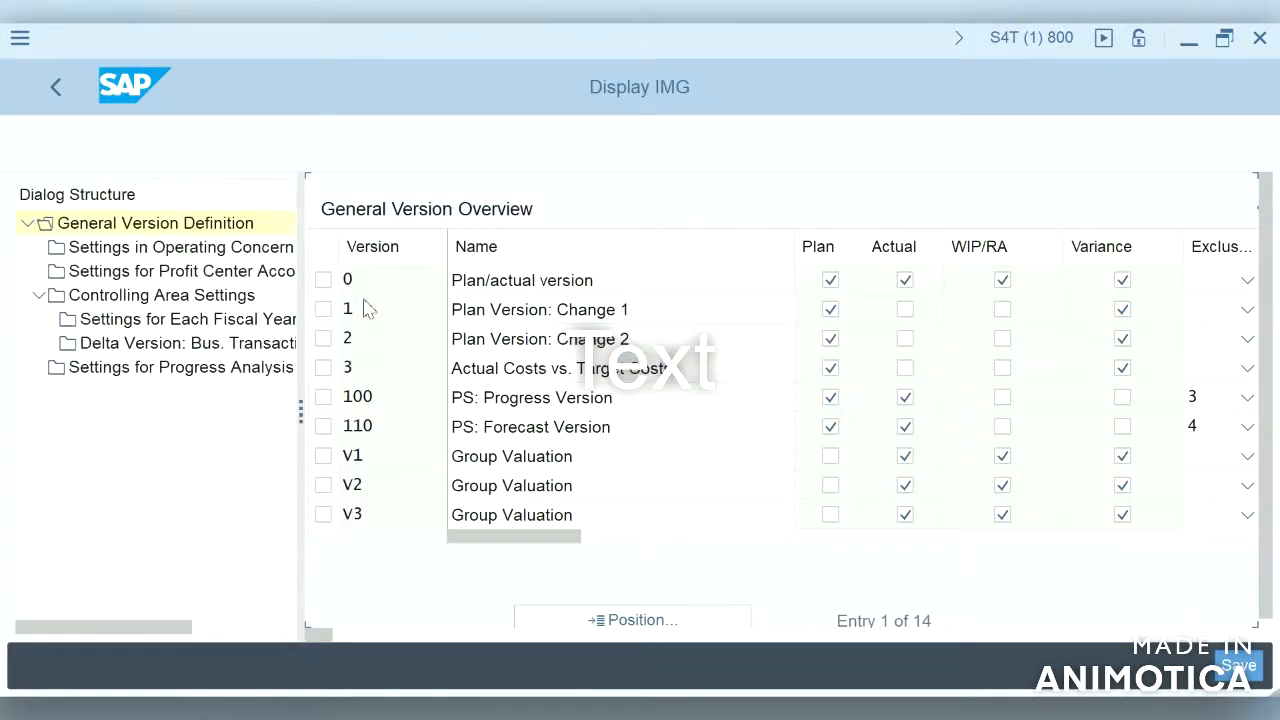
click(321, 283)
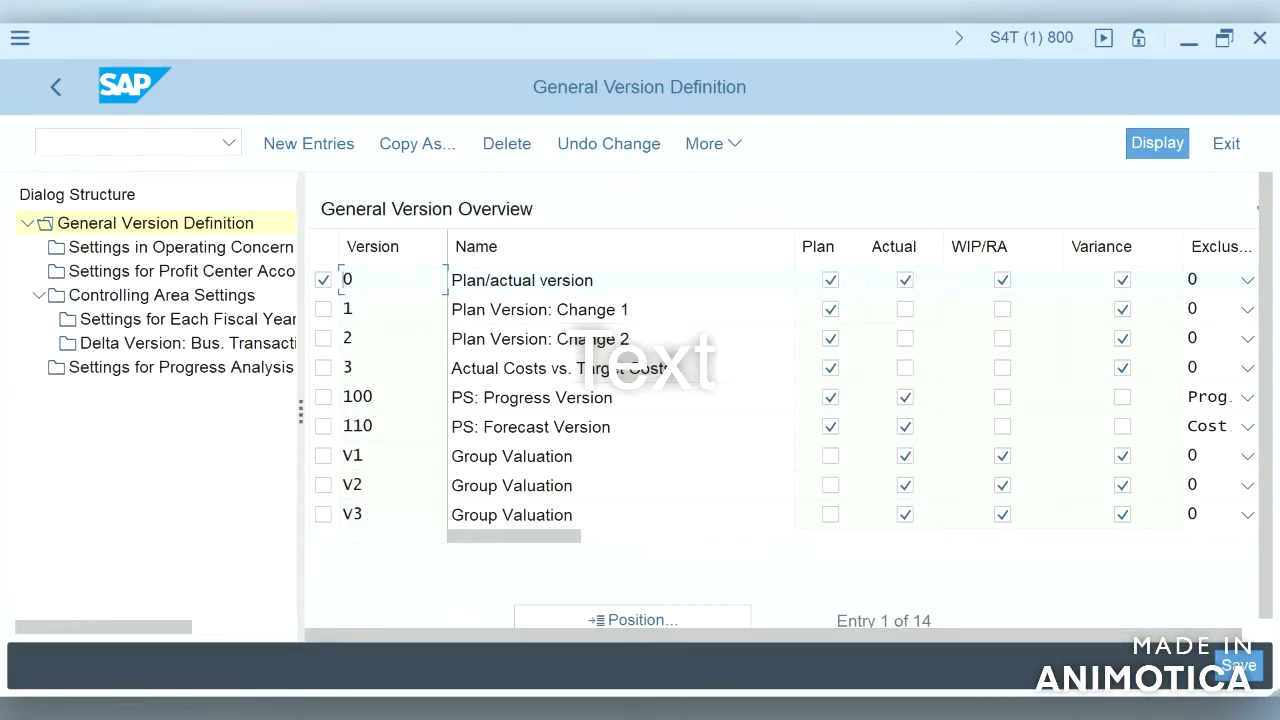
click(1240, 666)
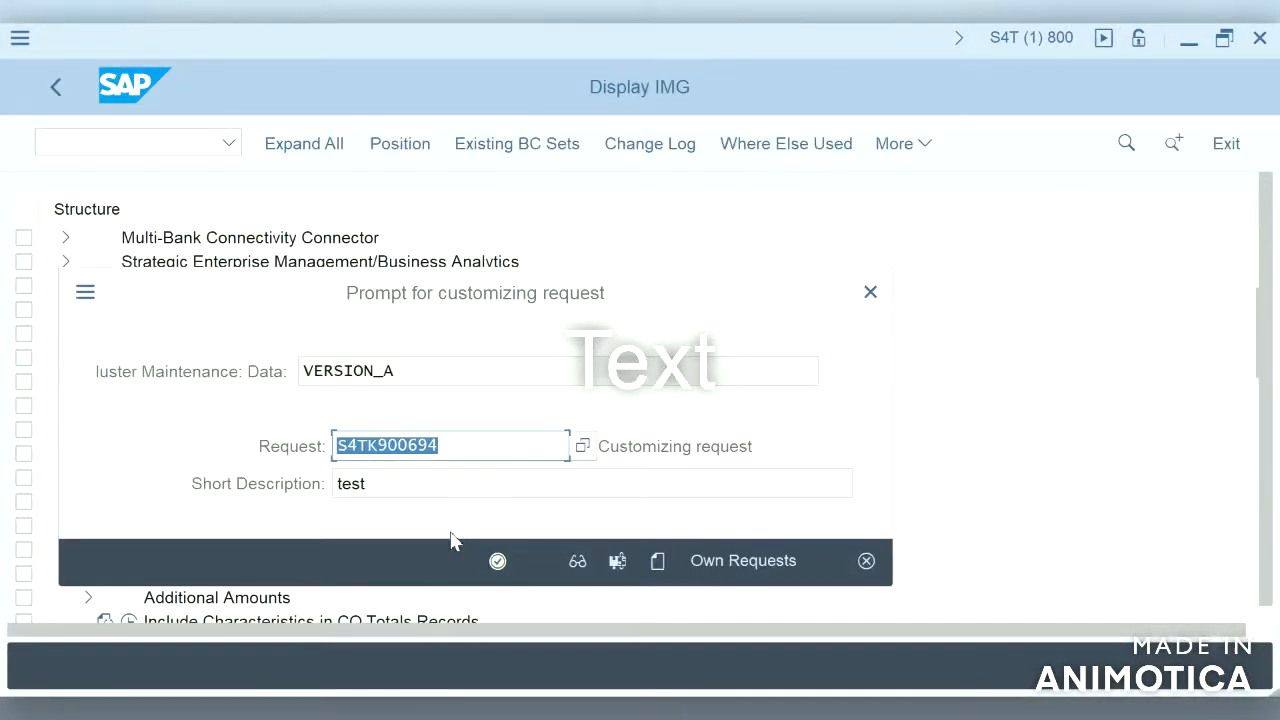
click(497, 562)
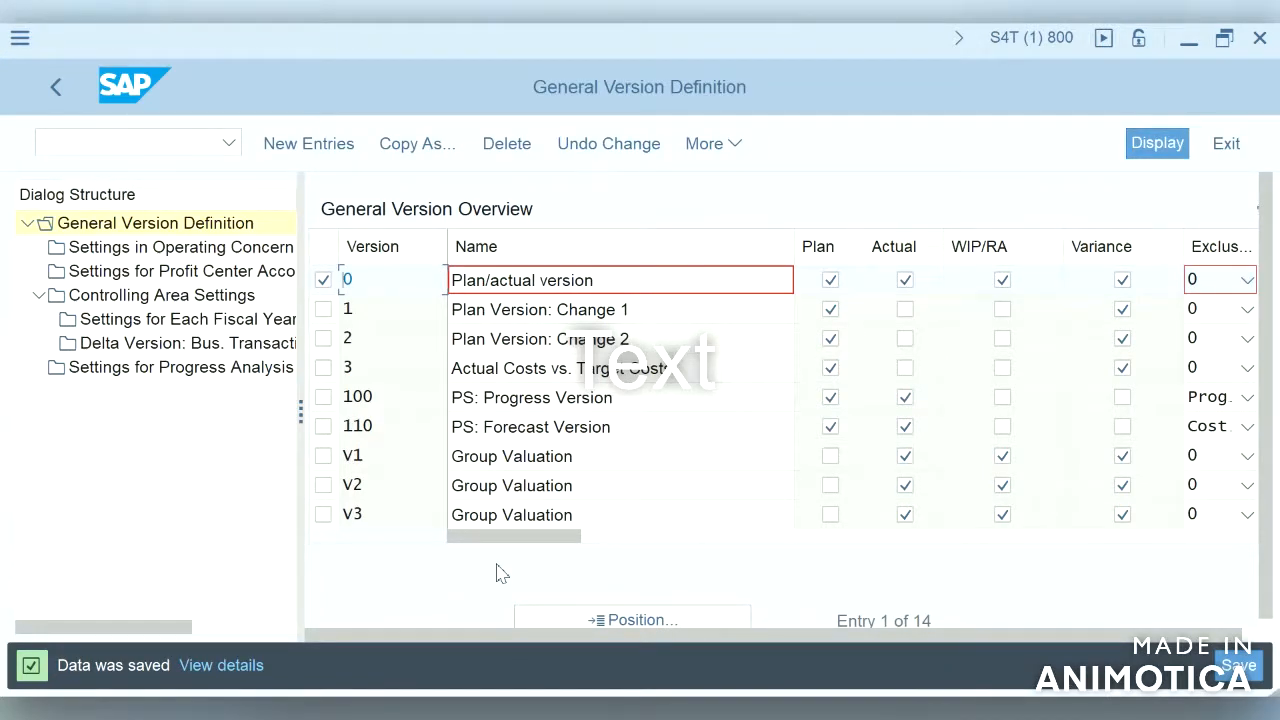
key(F3)
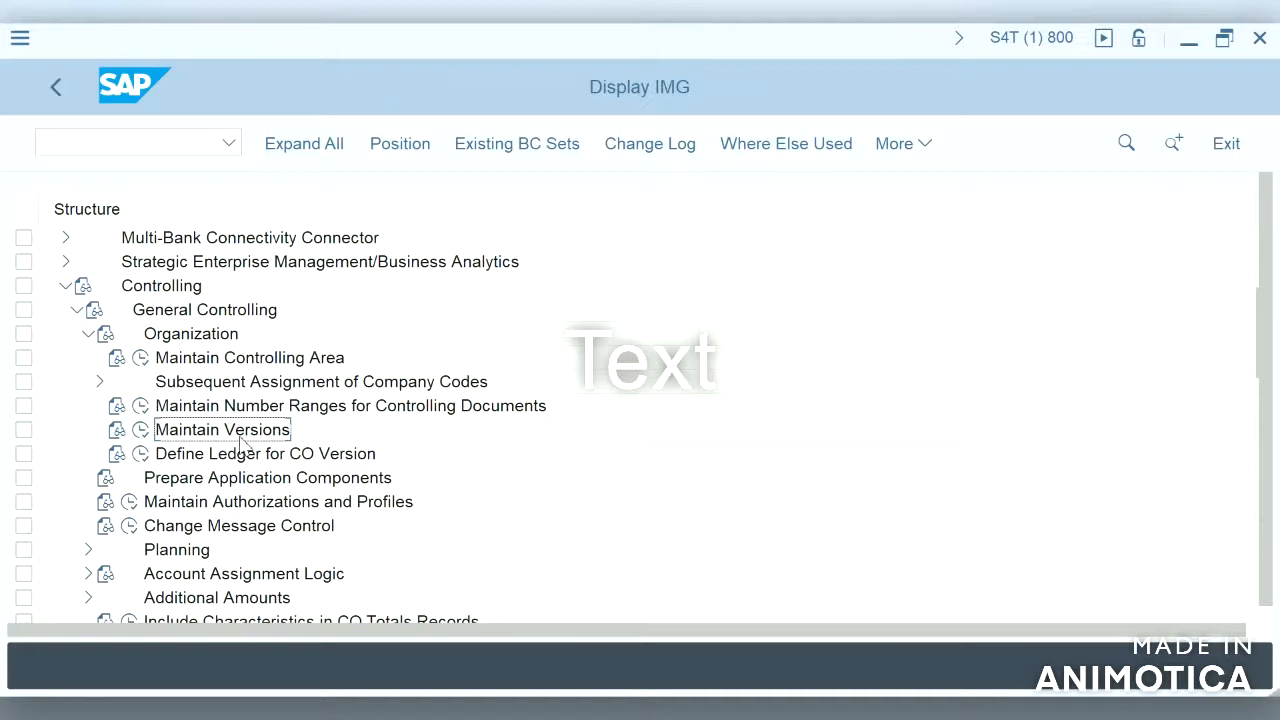
Step: Open Define Ledger for CO Version and position the list on controlling area S4HA to check its ledger assignment
click(145, 435)
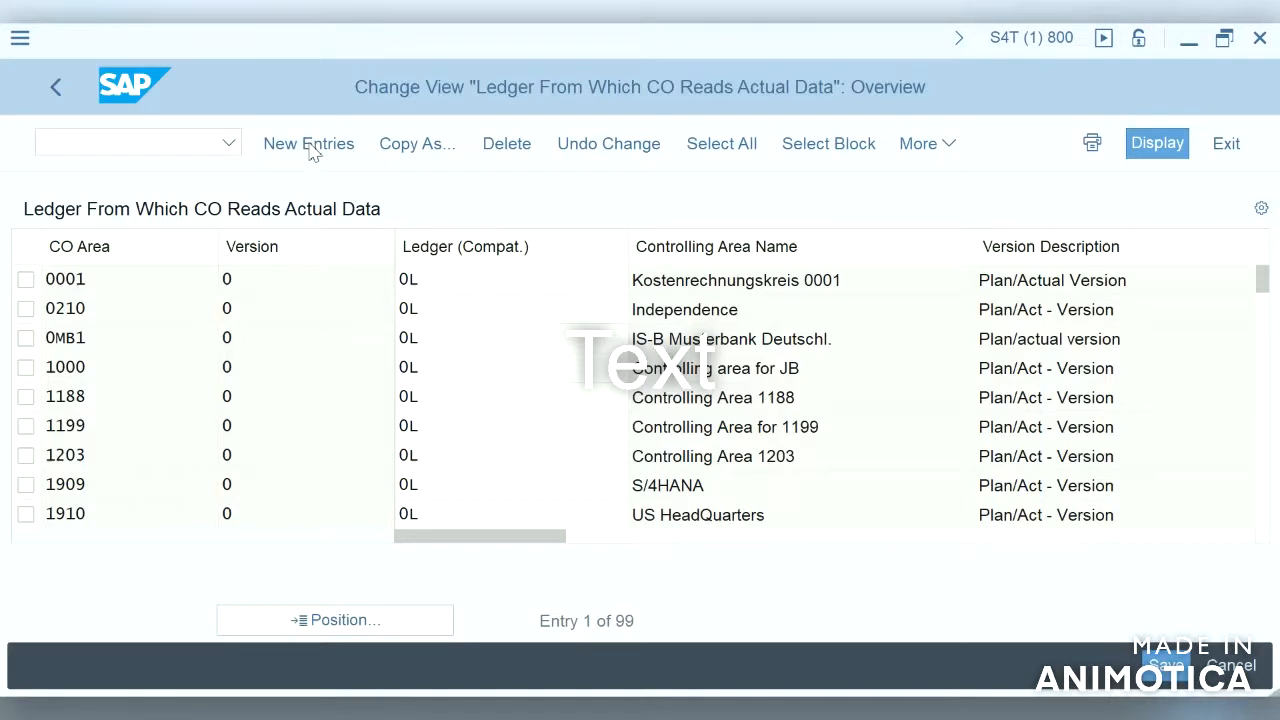
click(359, 620)
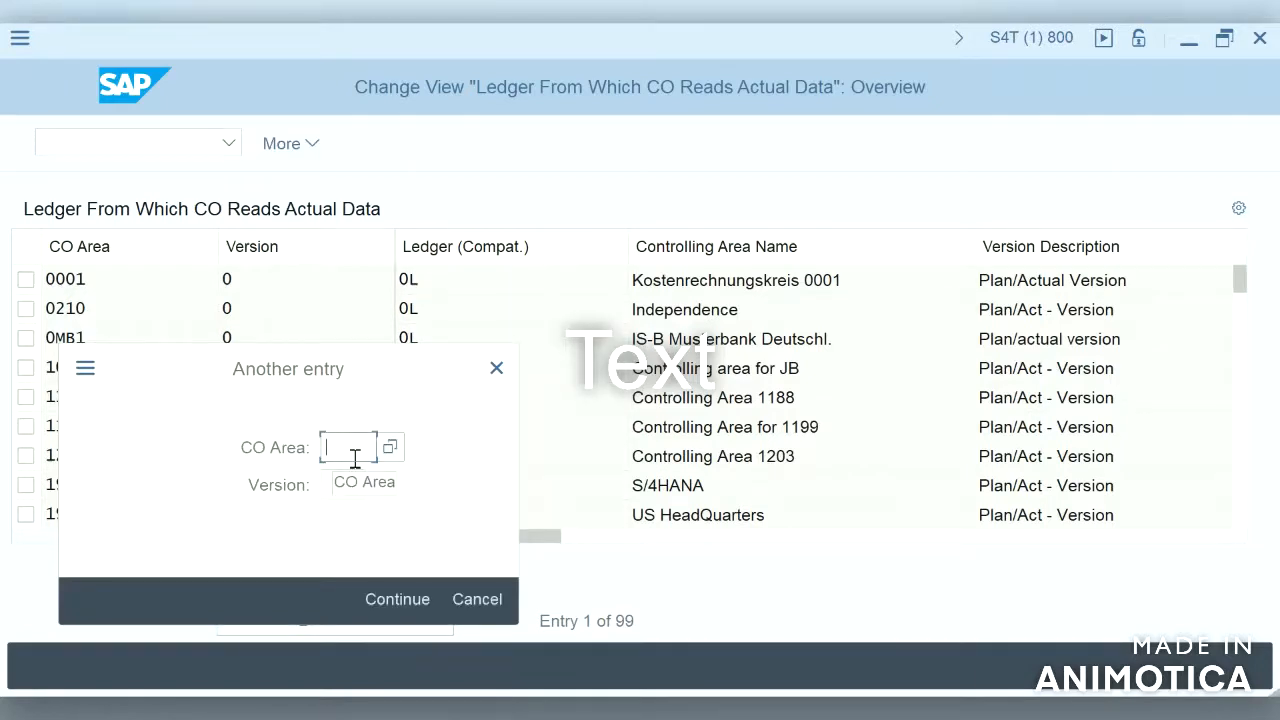
text(S4HA)
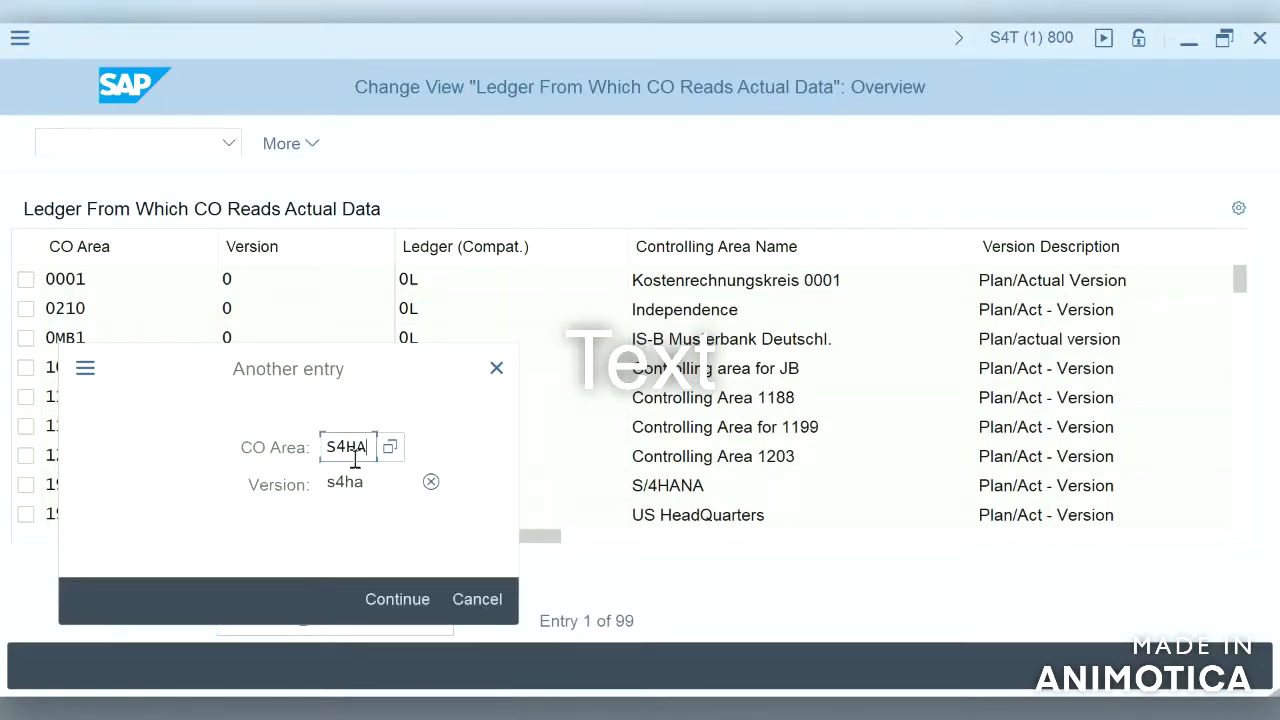
key(Return)
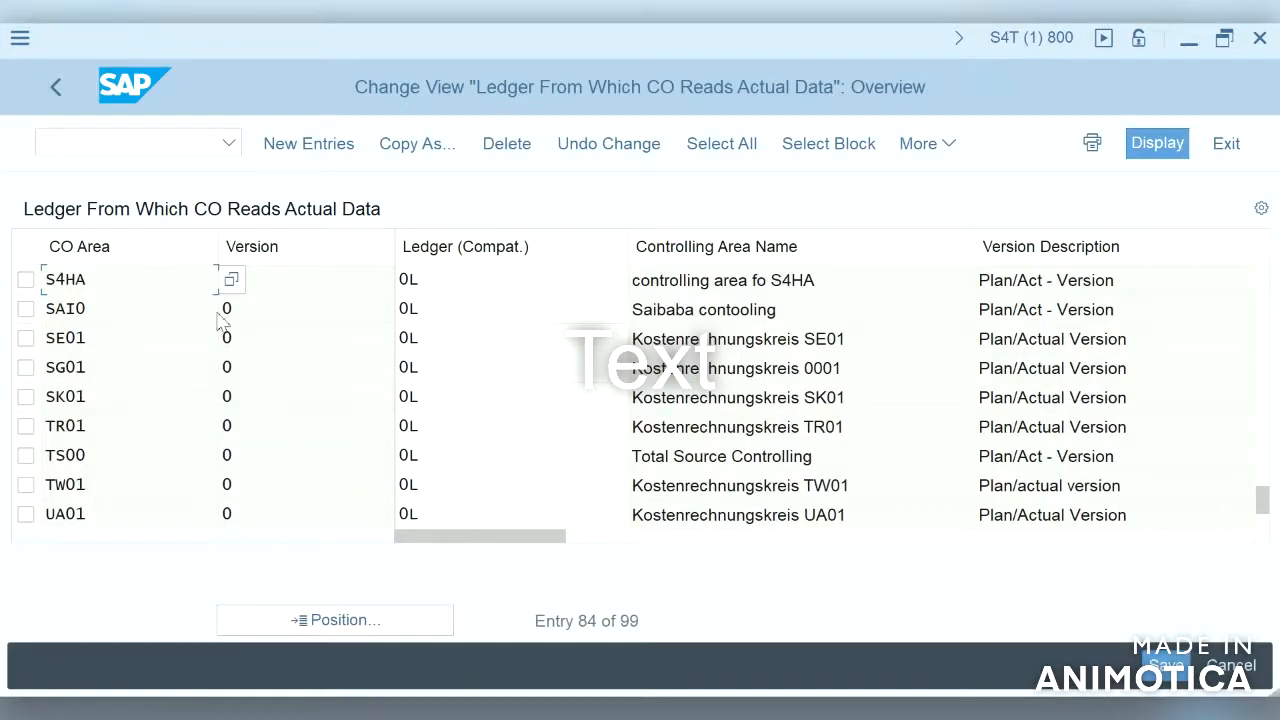
click(441, 289)
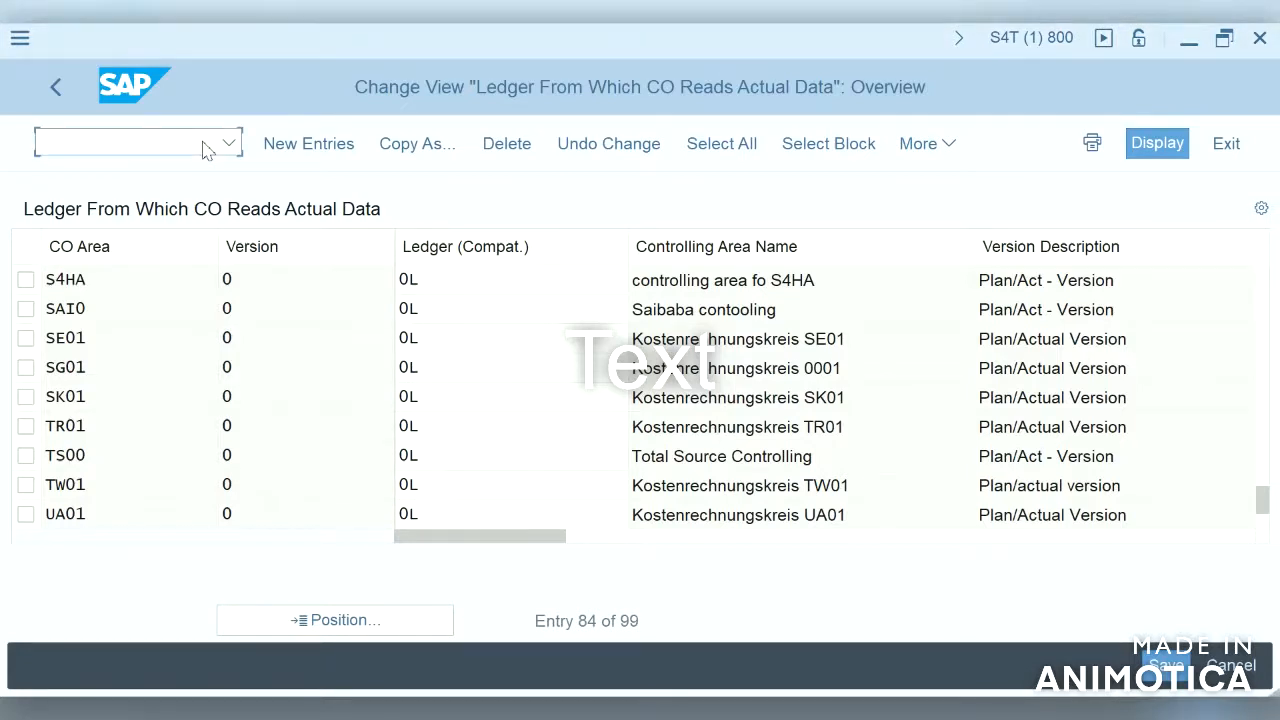
text(/NFS00)
key(Return)
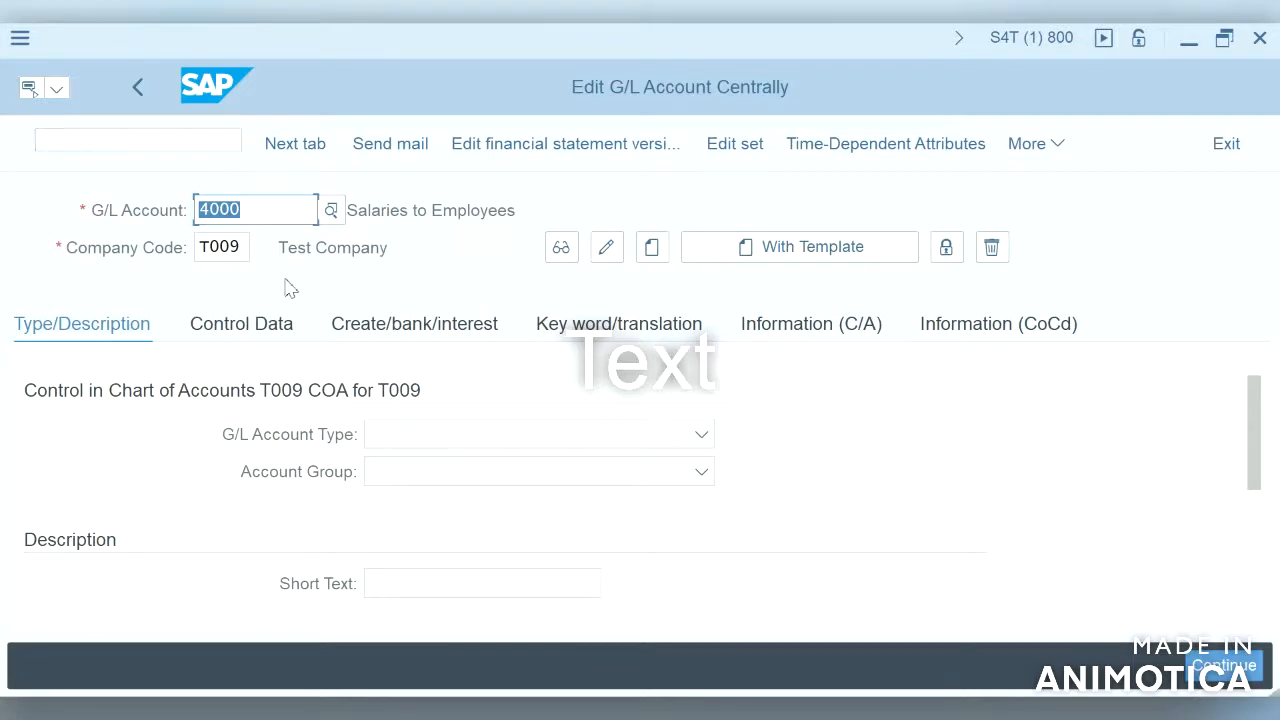
click(186, 140)
text(/NKA01)
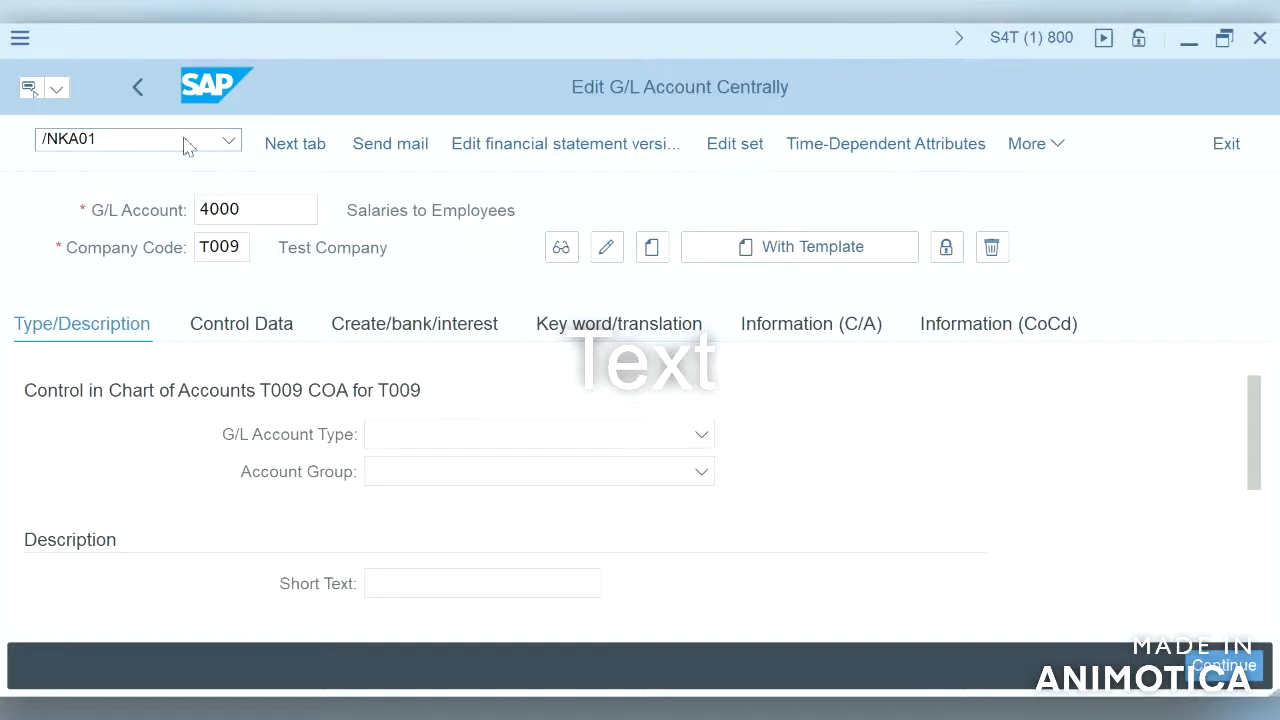
key(Return)
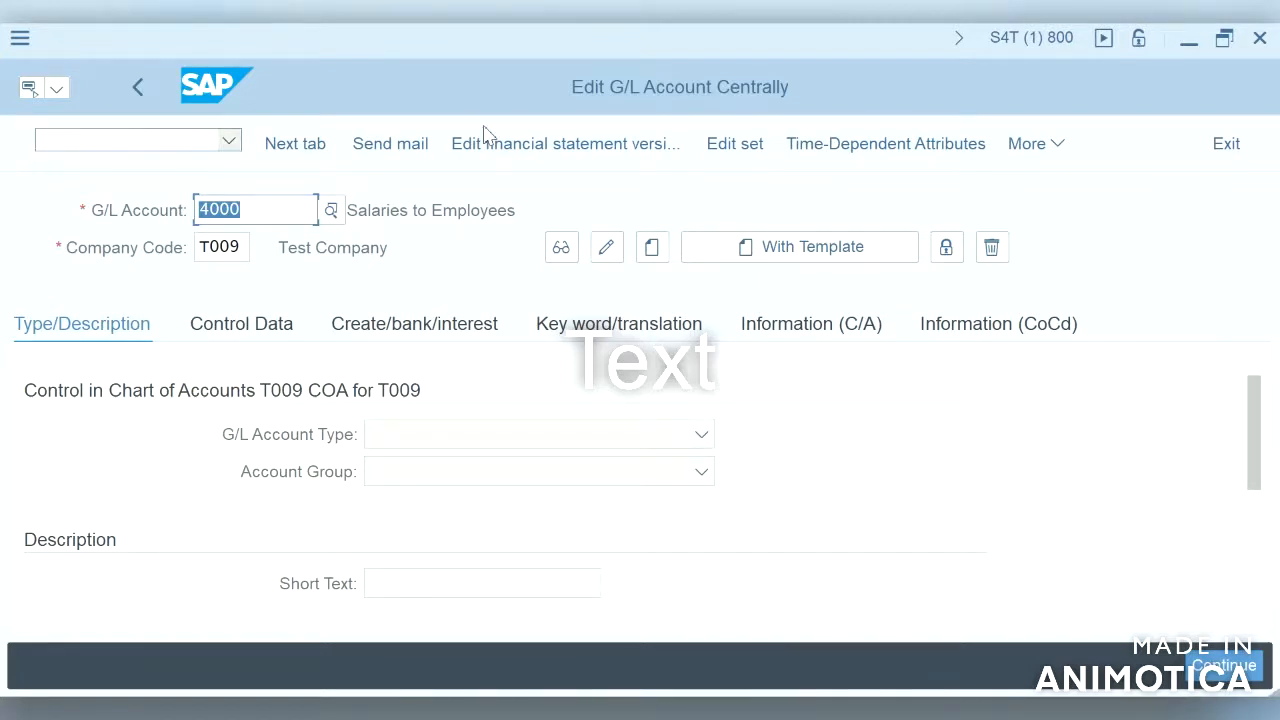
click(1228, 146)
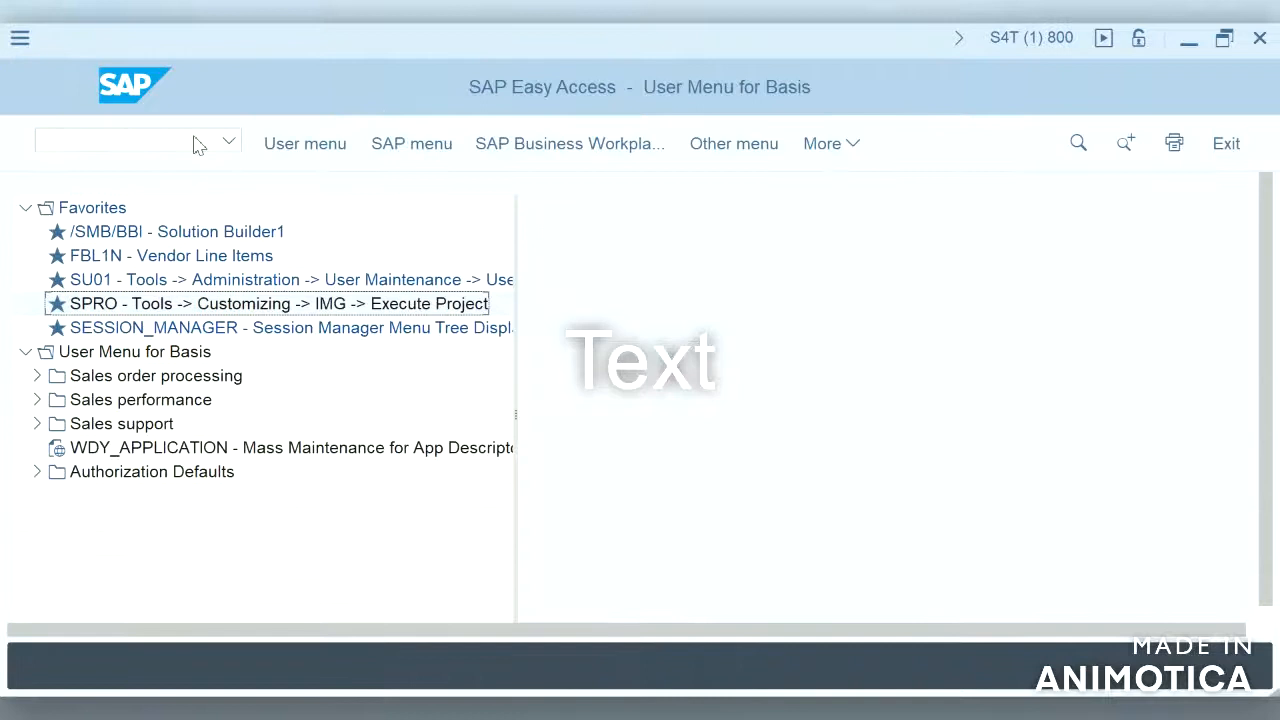
Step: Run transaction KA01 from the SAP Easy Access menu to create a cost element
text(/N)
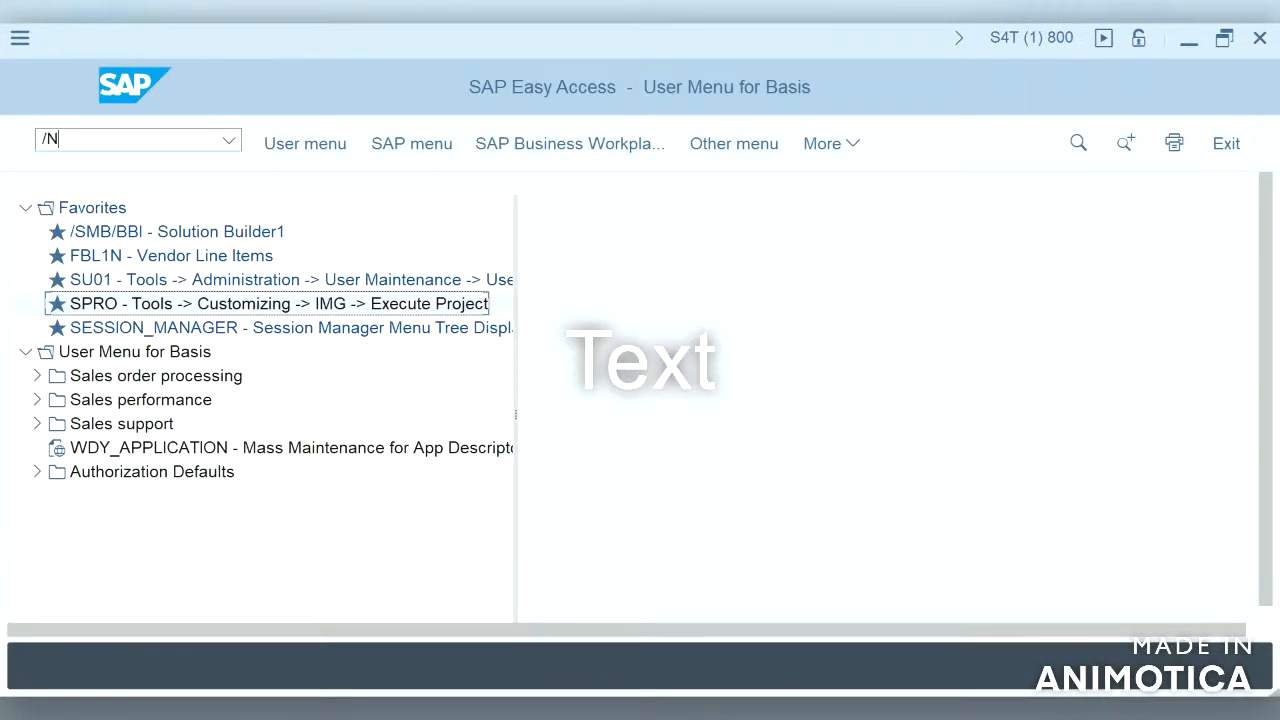
text(KA01)
key(Return)
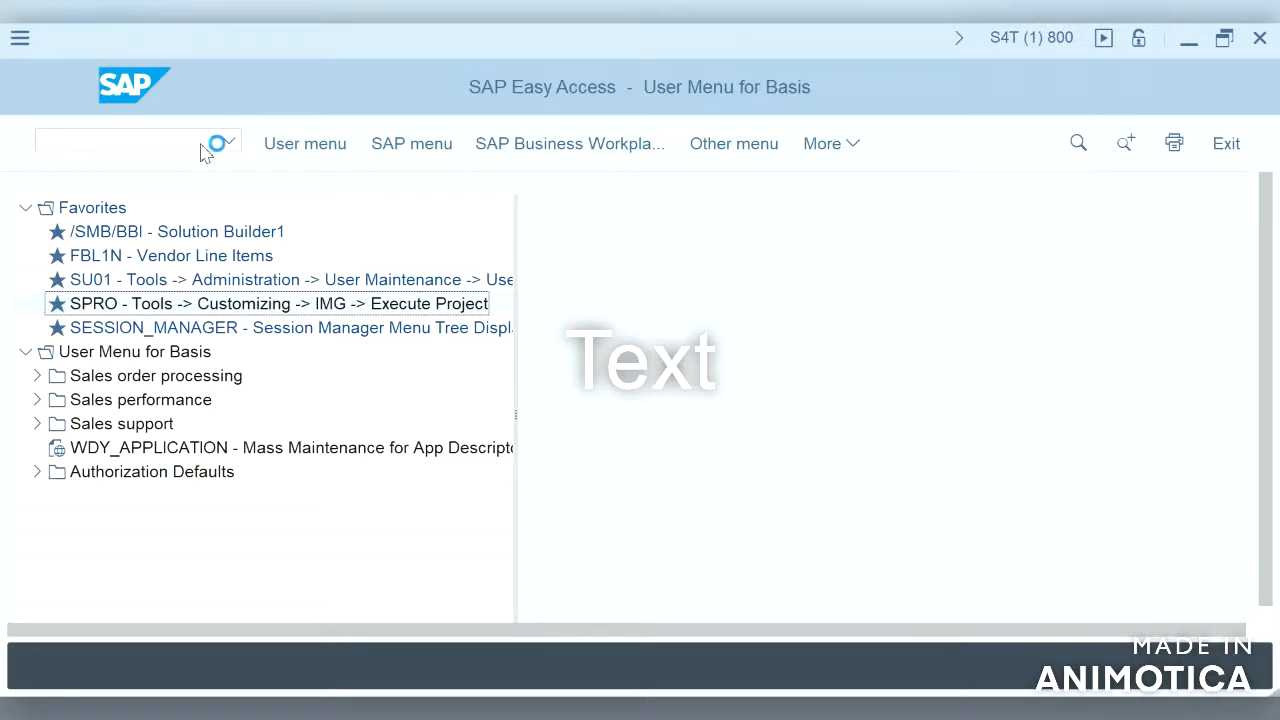